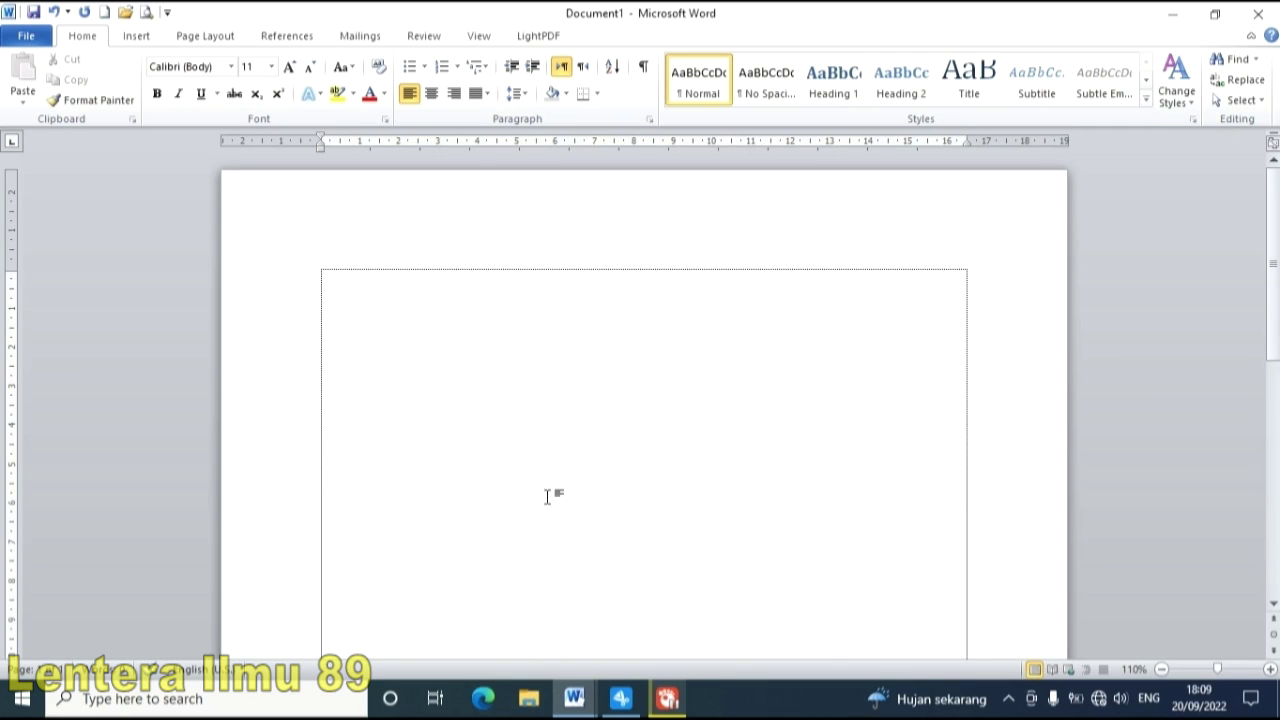
- Examine the finished grade table in the TABEL NILAI document and return to the blank Document1
left_click(573, 698)
left_click(507, 638)
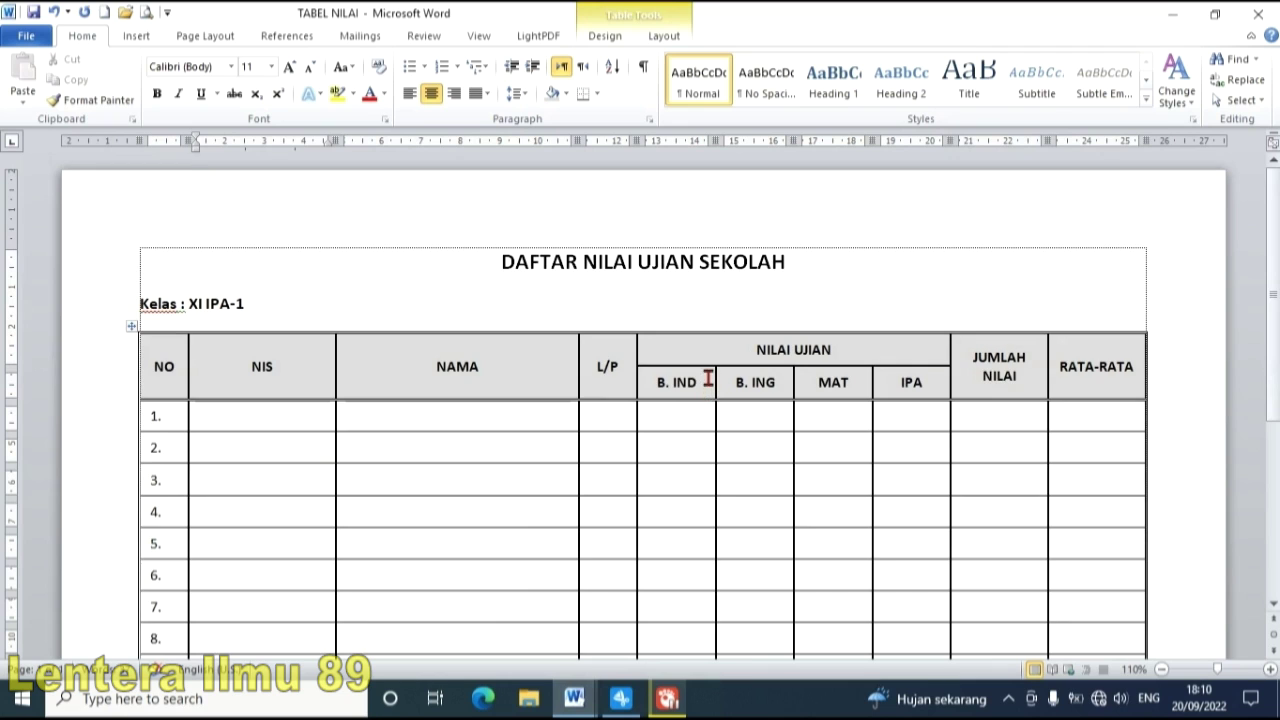
scroll(700, 380, "down", 1)
scroll(690, 381, "down", 2)
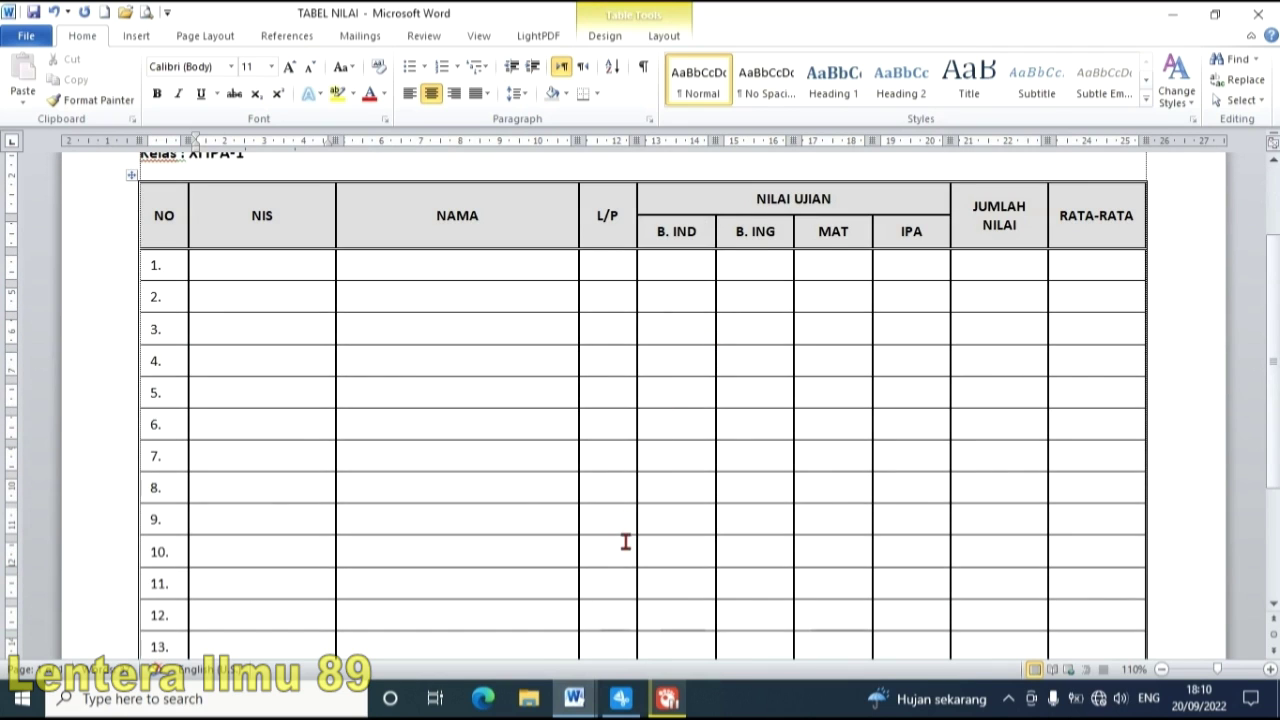
scroll(600, 591, "up", 3)
mouse_move(574, 698)
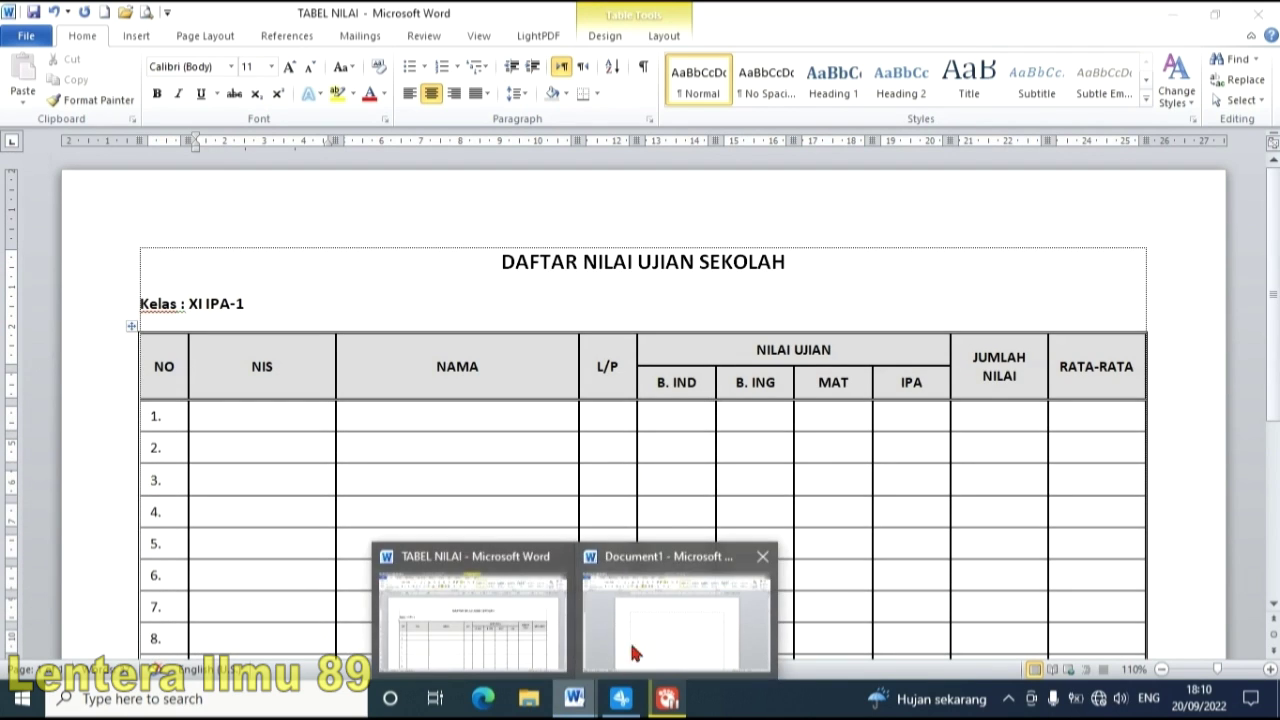
left_click(629, 639)
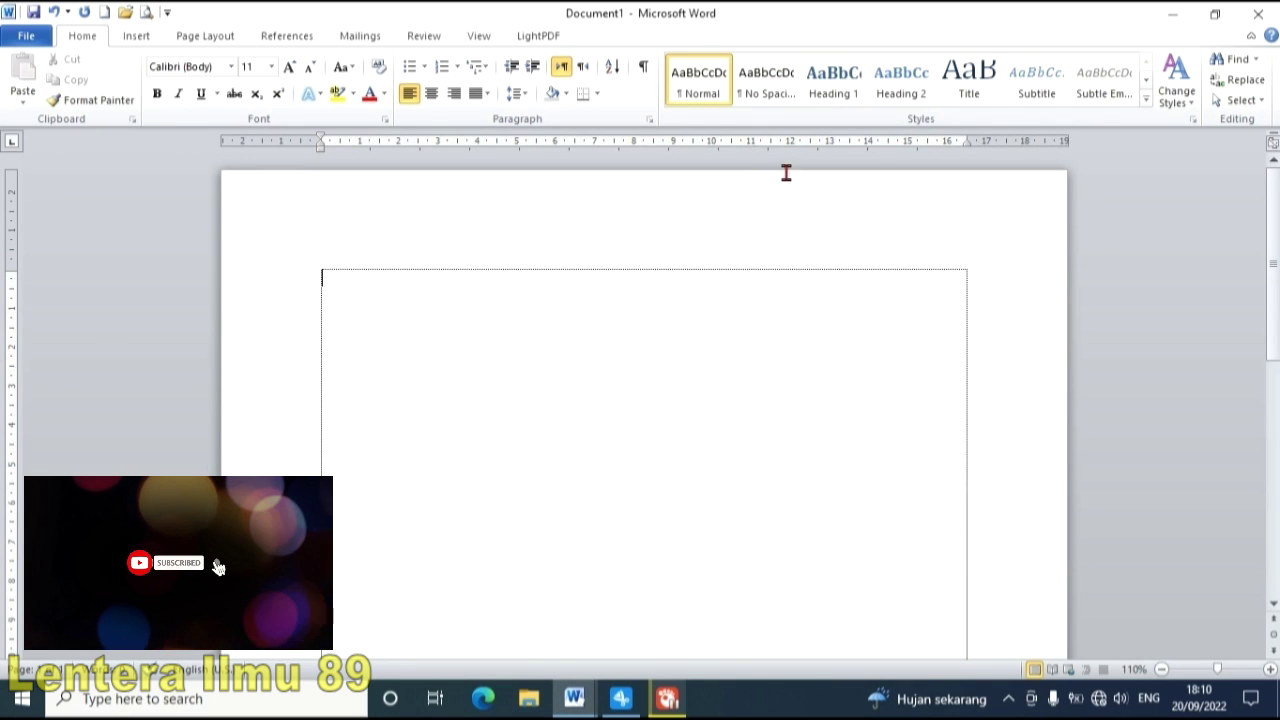
- Apply the No Spacing style to the blank document and set its paper size to A4
left_click(768, 78)
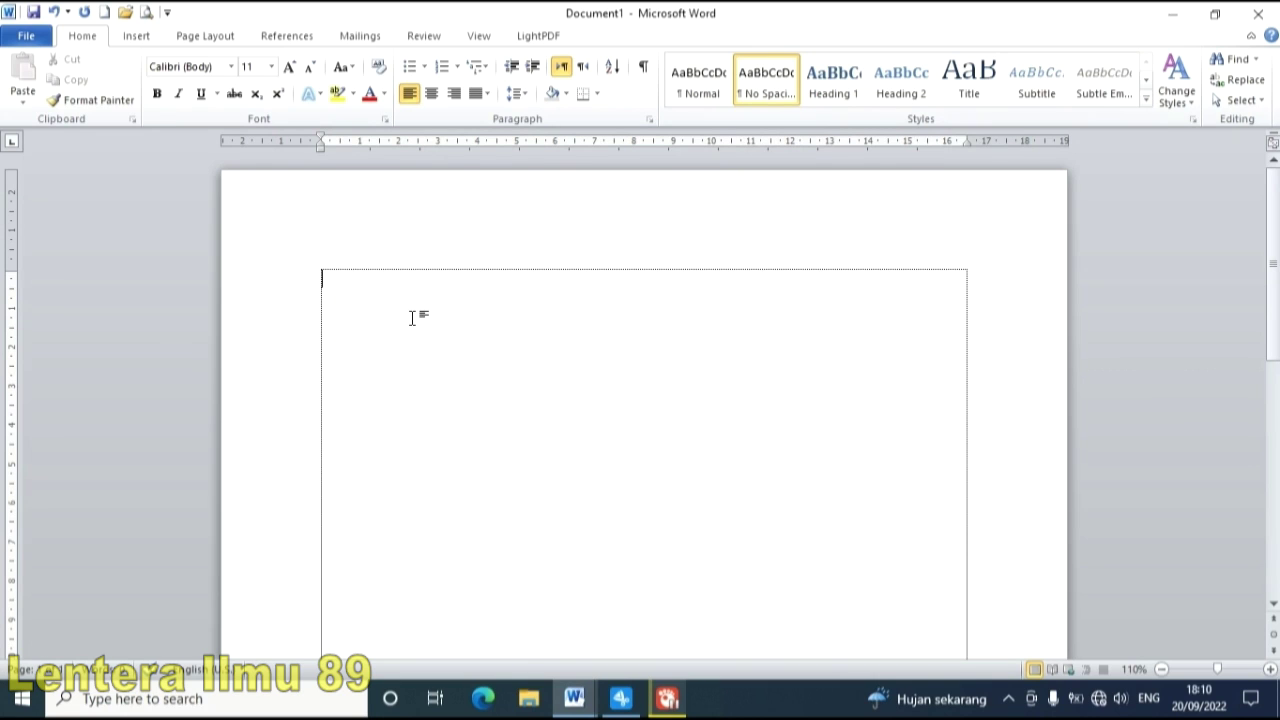
left_click(229, 38)
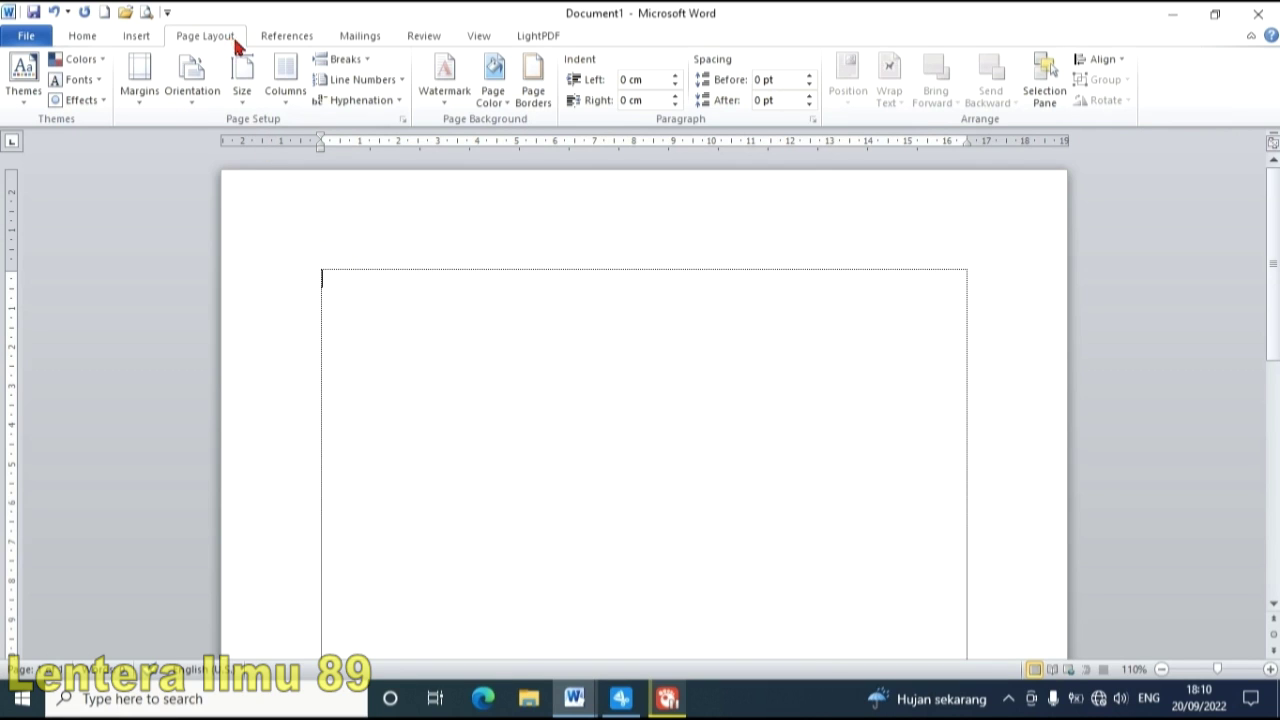
left_click(250, 101)
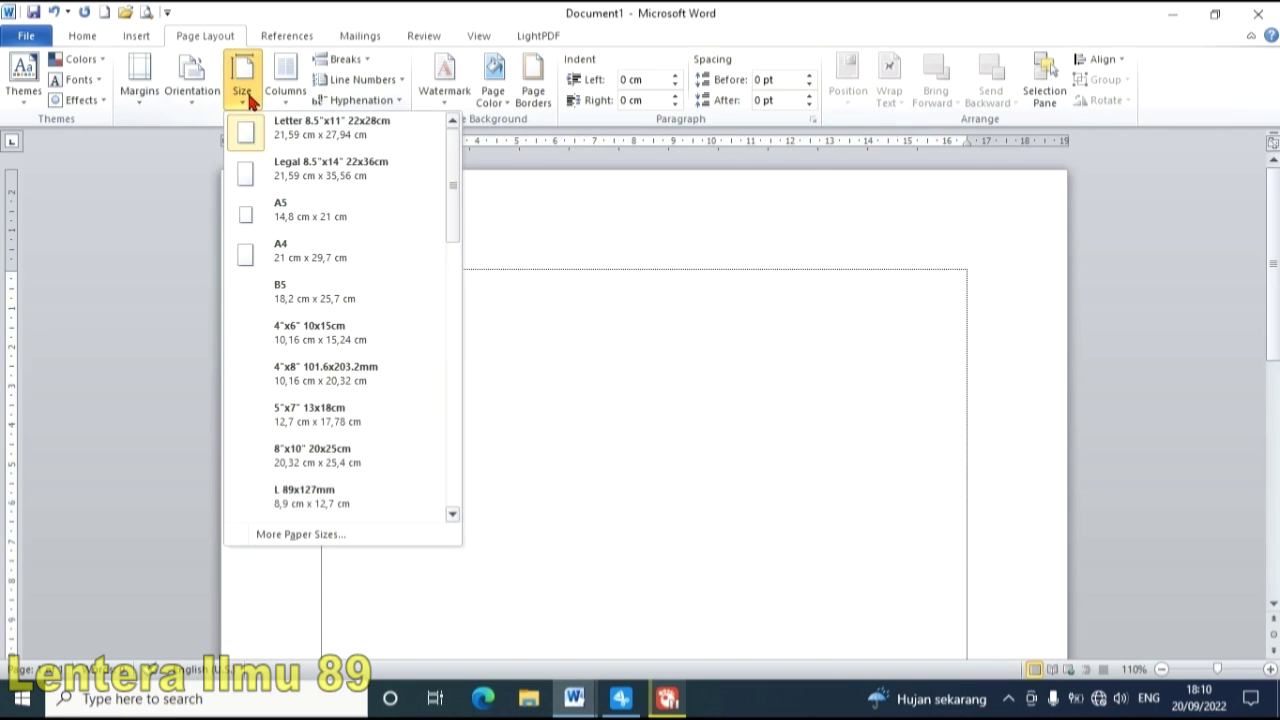
left_click(419, 261)
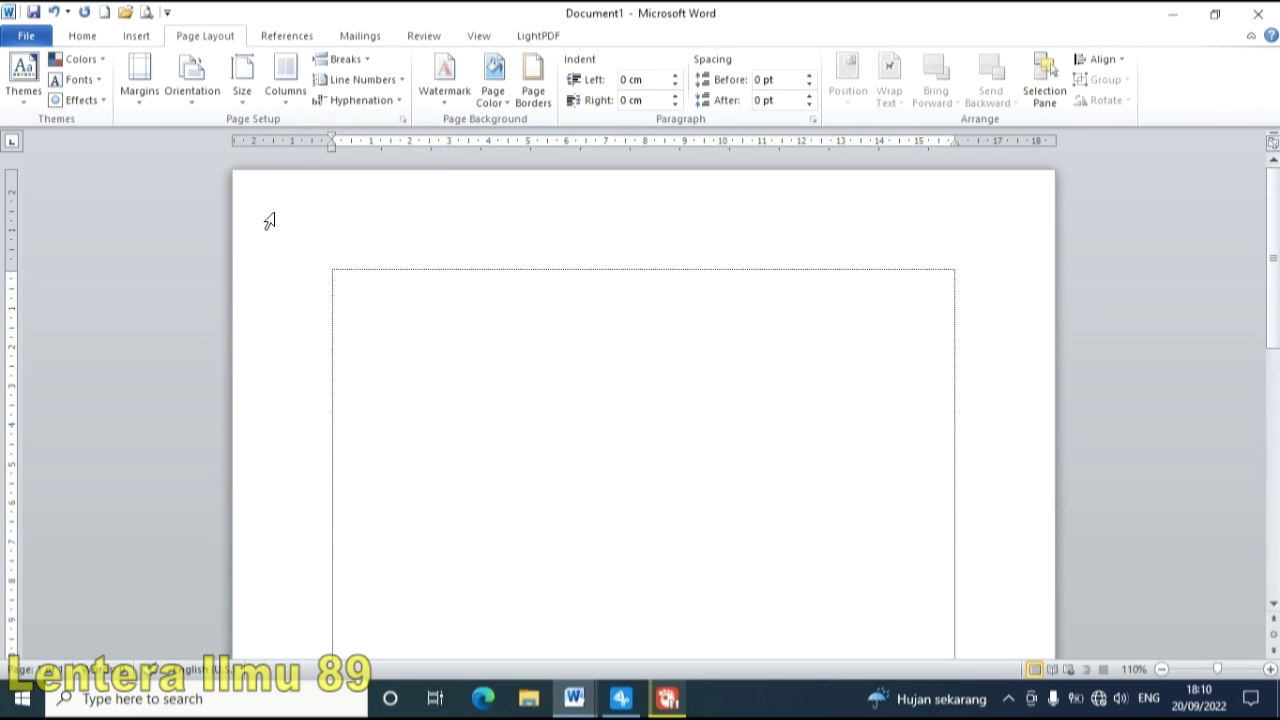
- Set the page orientation to landscape and all four margins to 2 cm using the last custom setting
left_click(202, 94)
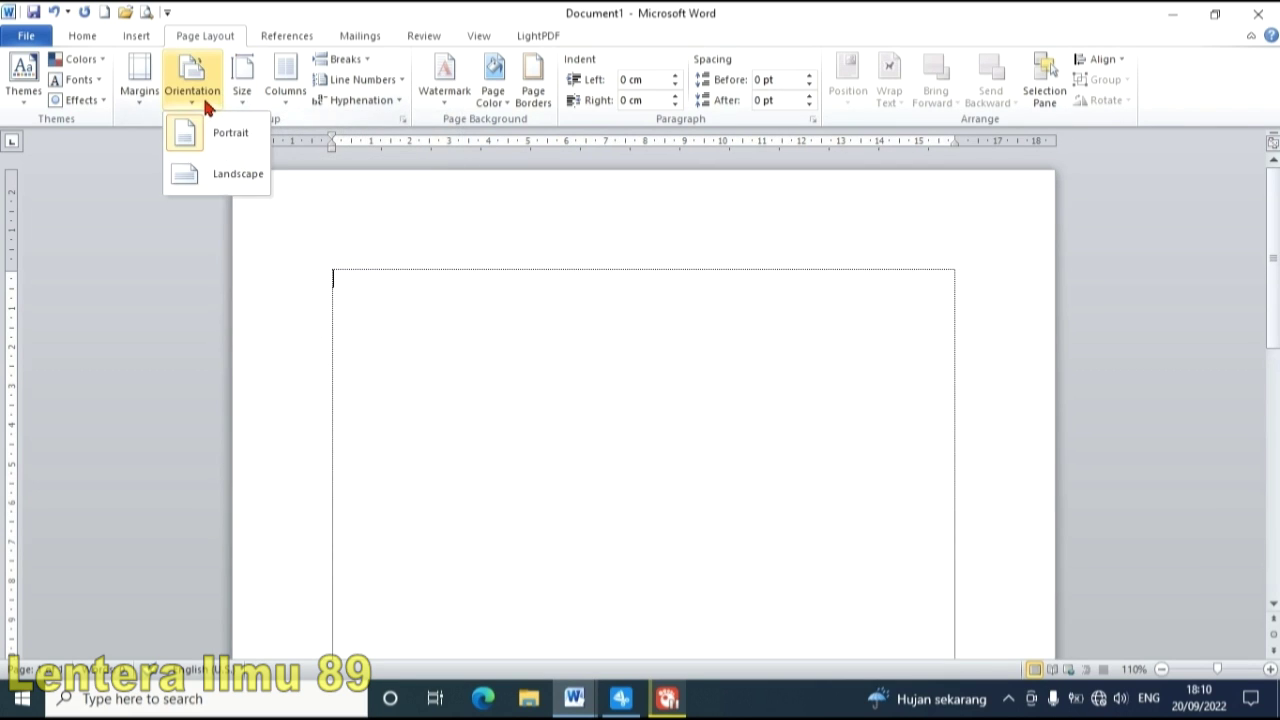
left_click(248, 178)
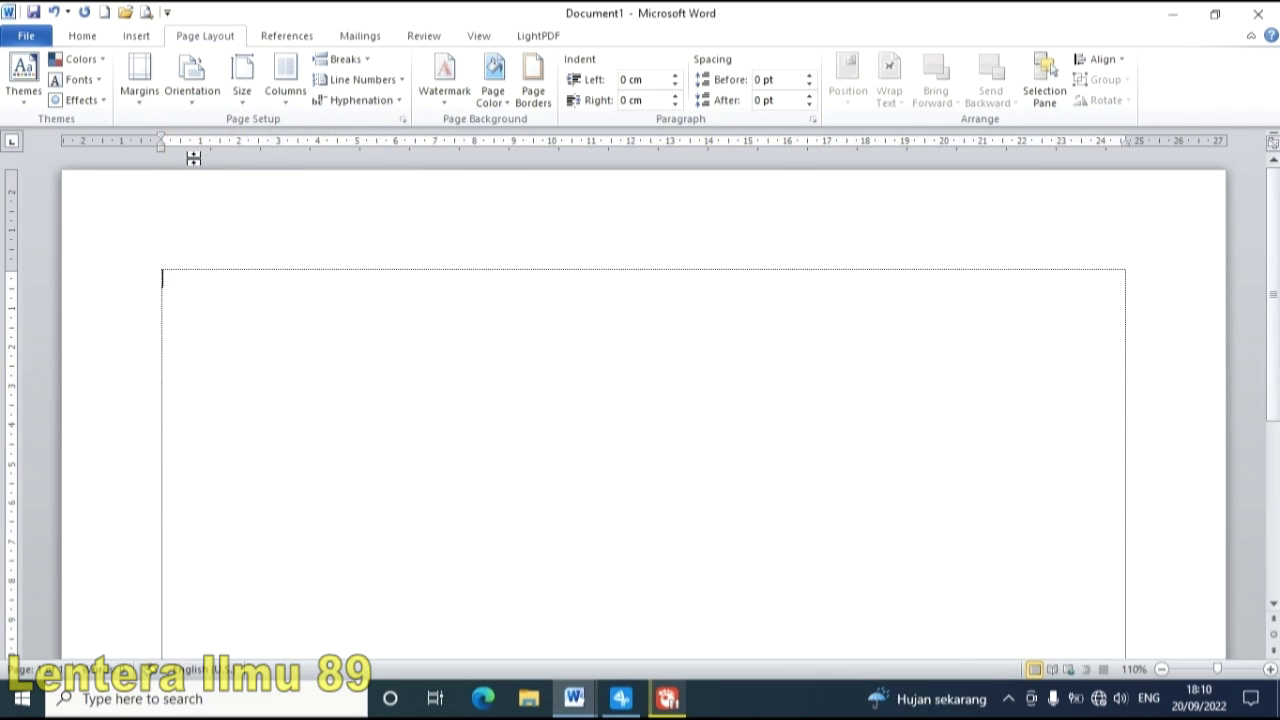
left_click(150, 98)
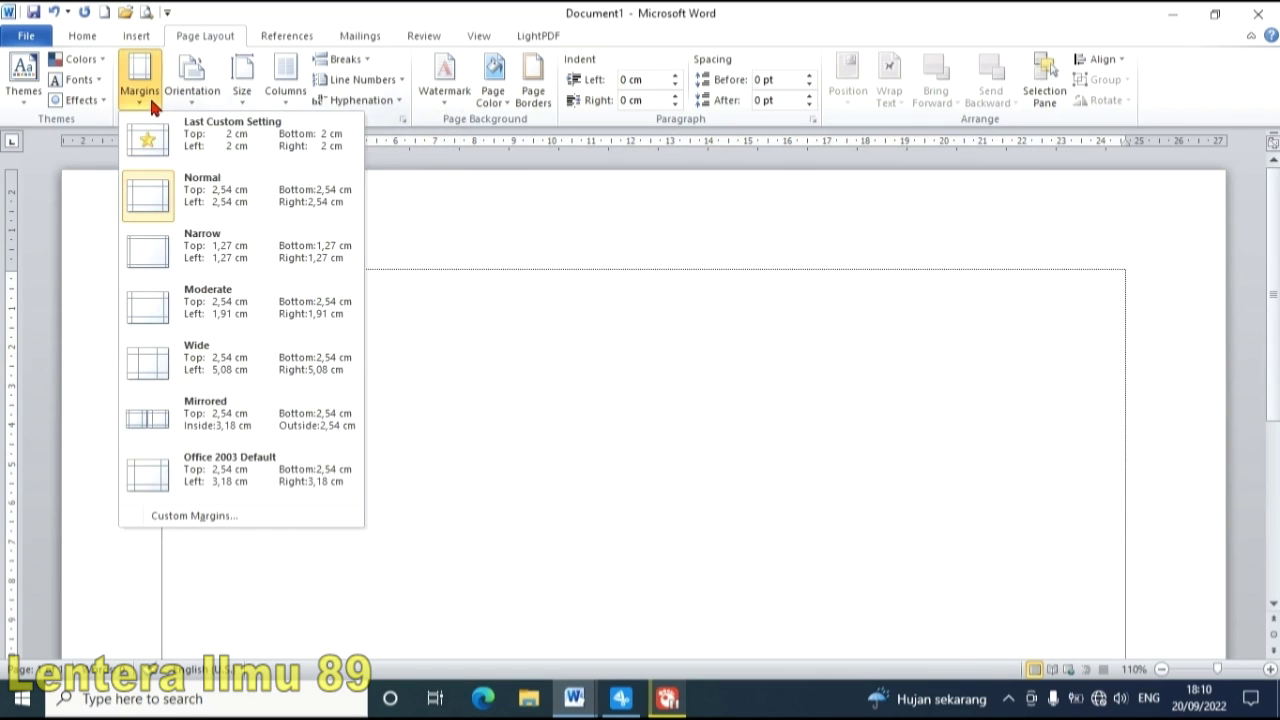
left_click(243, 148)
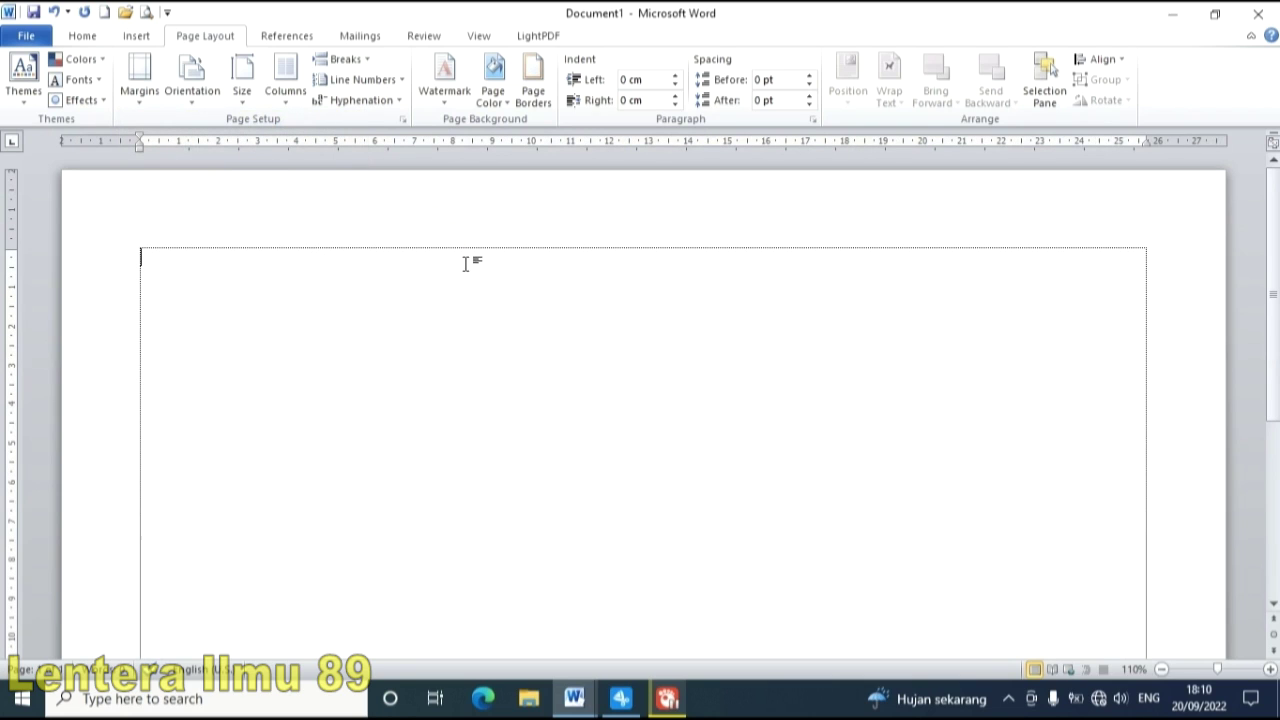
- Enter the centred title "DAFTAR NILAI UJIAN SEKOLAH" and, below it, the left-aligned line "Kelas : XI IPA"
left_click(84, 36)
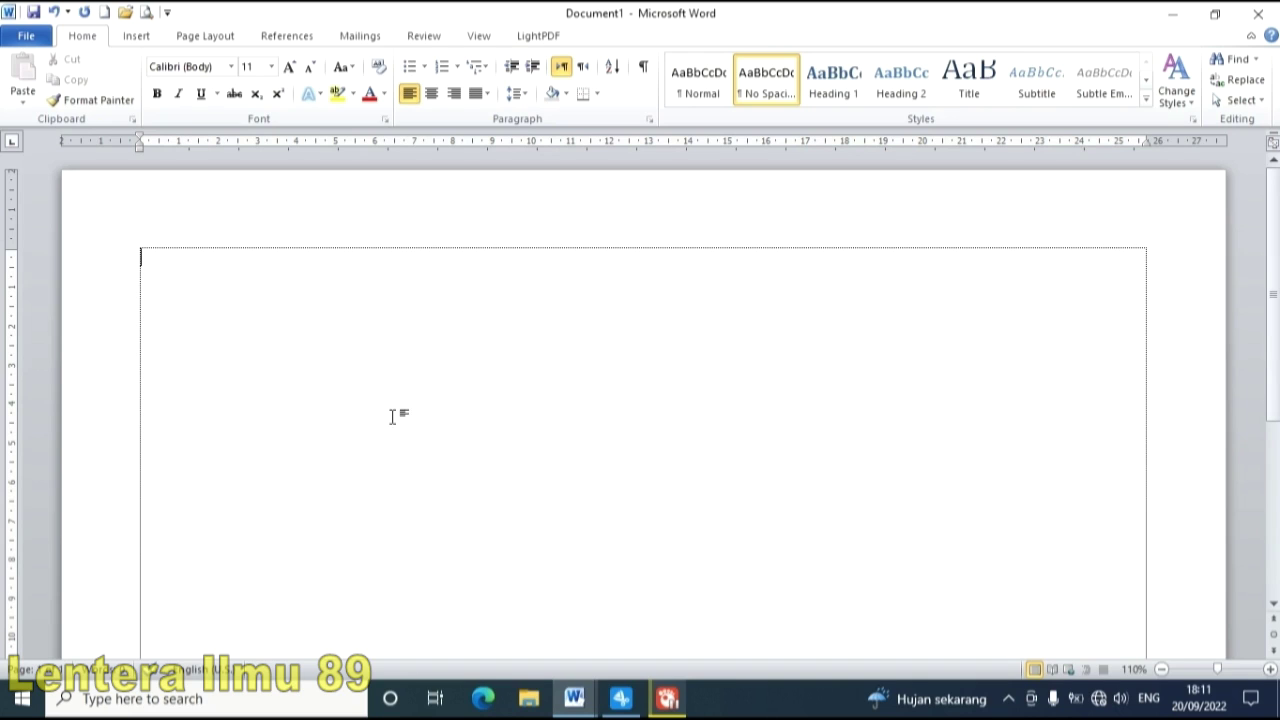
left_click(432, 94)
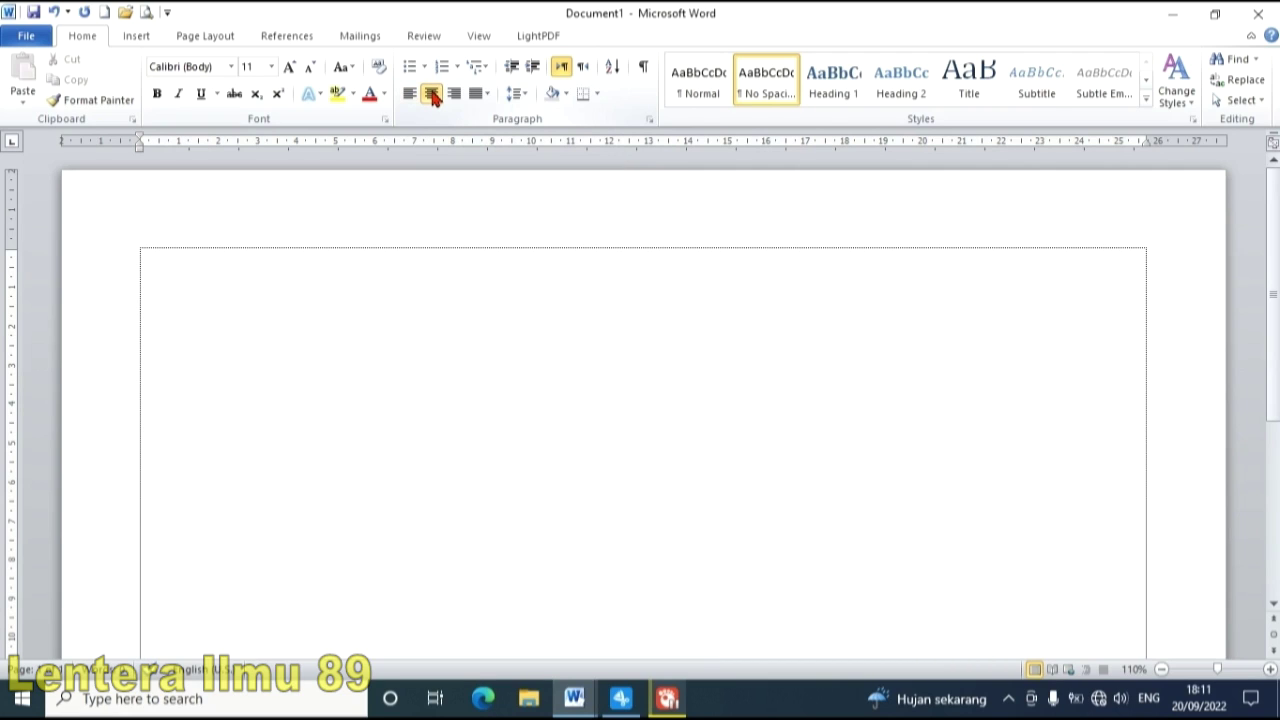
type("DAFTAR NU")
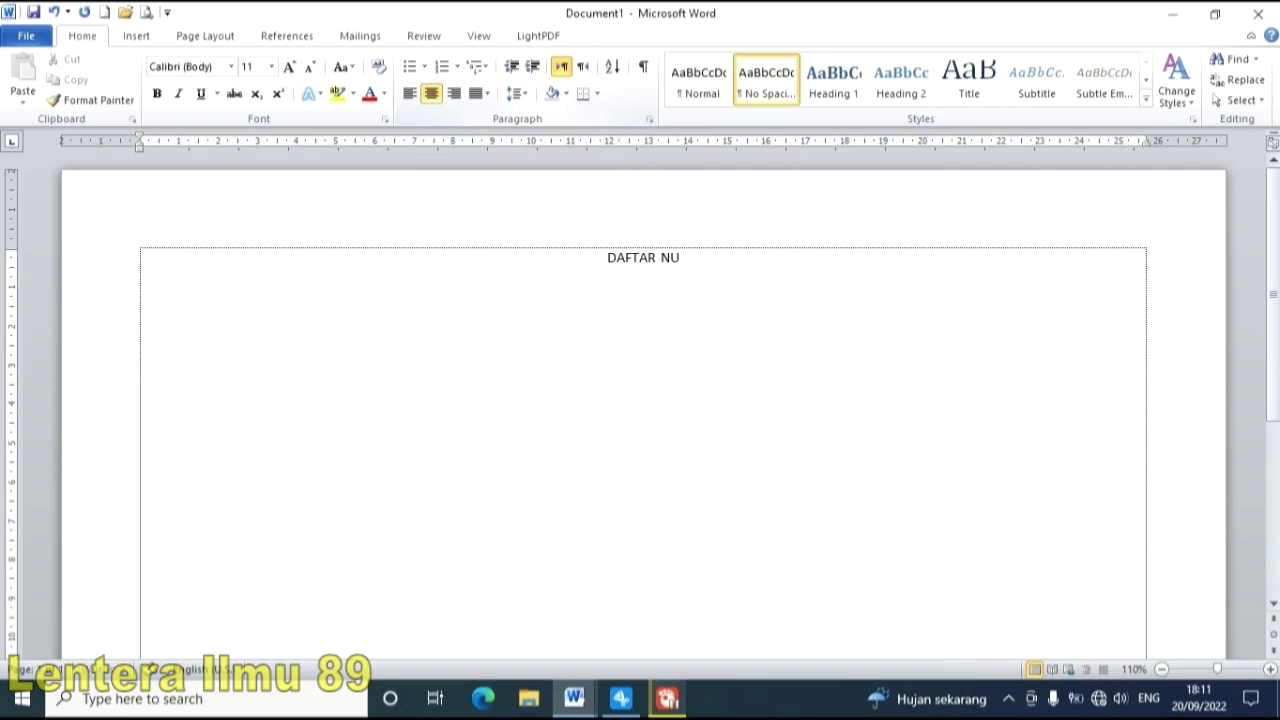
type("L")
key("BackSpace")
key("BackSpace")
type("ILAI UJIAN SEK")
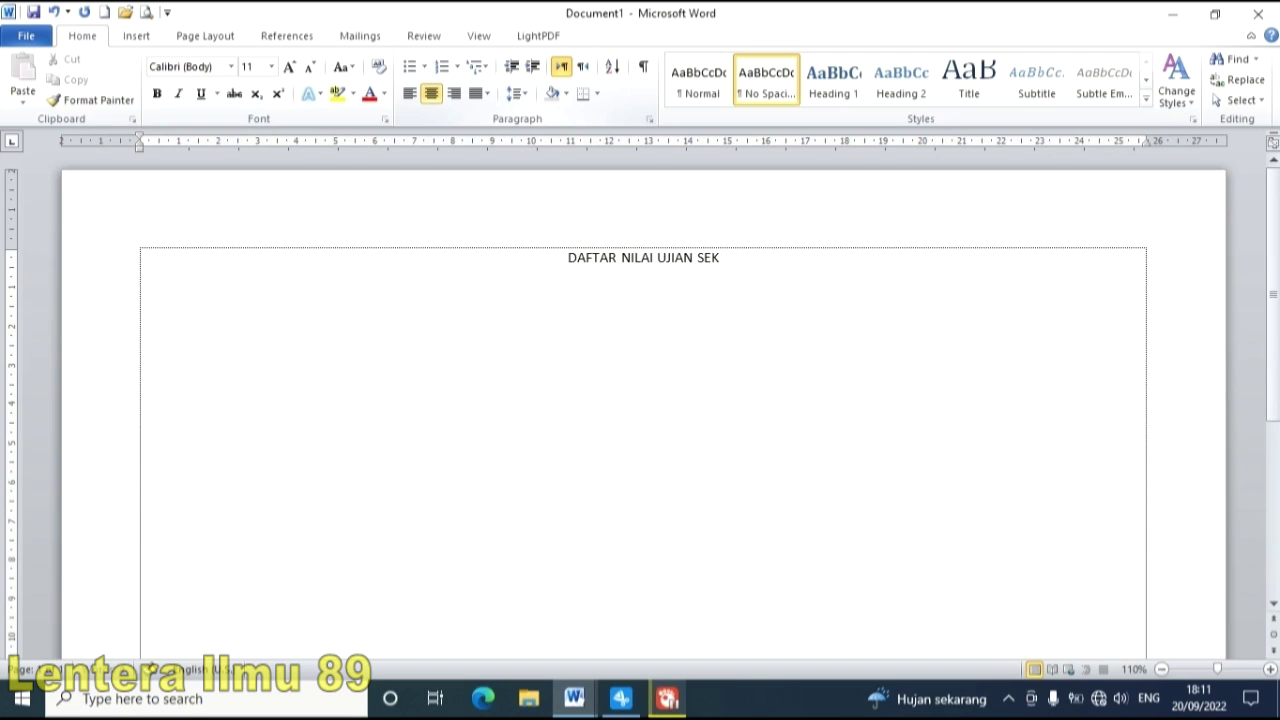
type("OLAH")
key("Return")
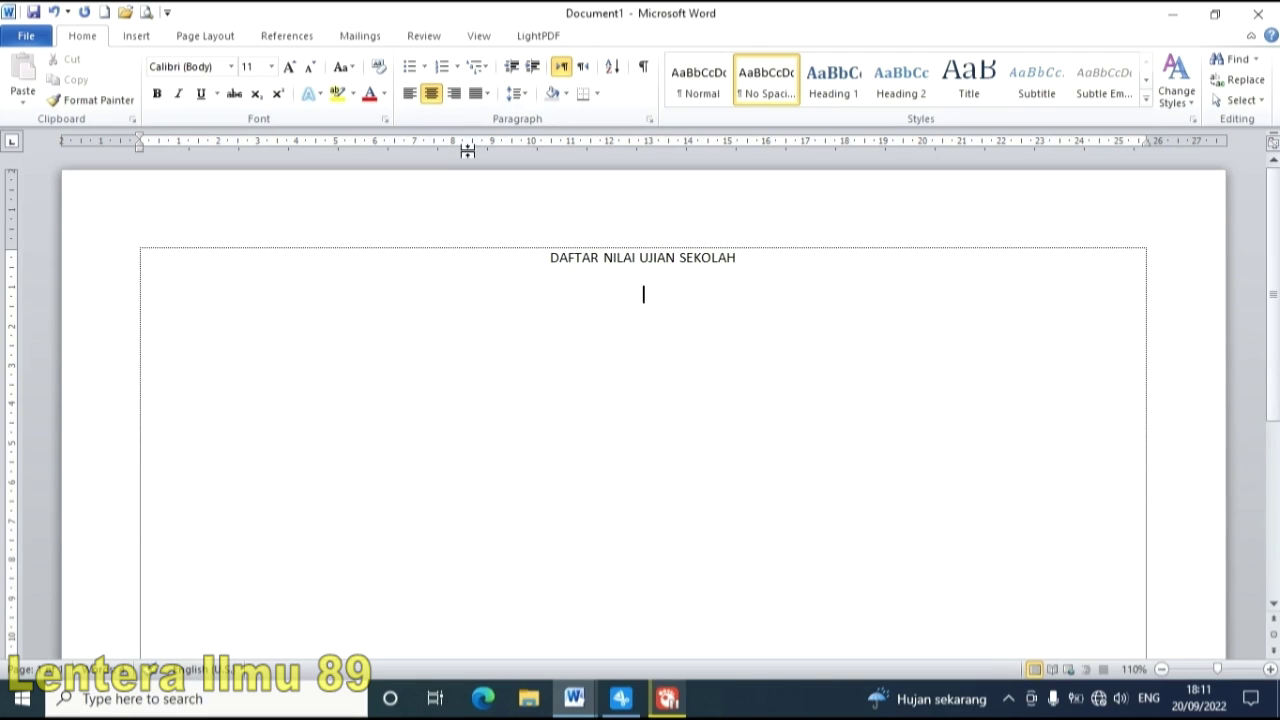
left_click(409, 97)
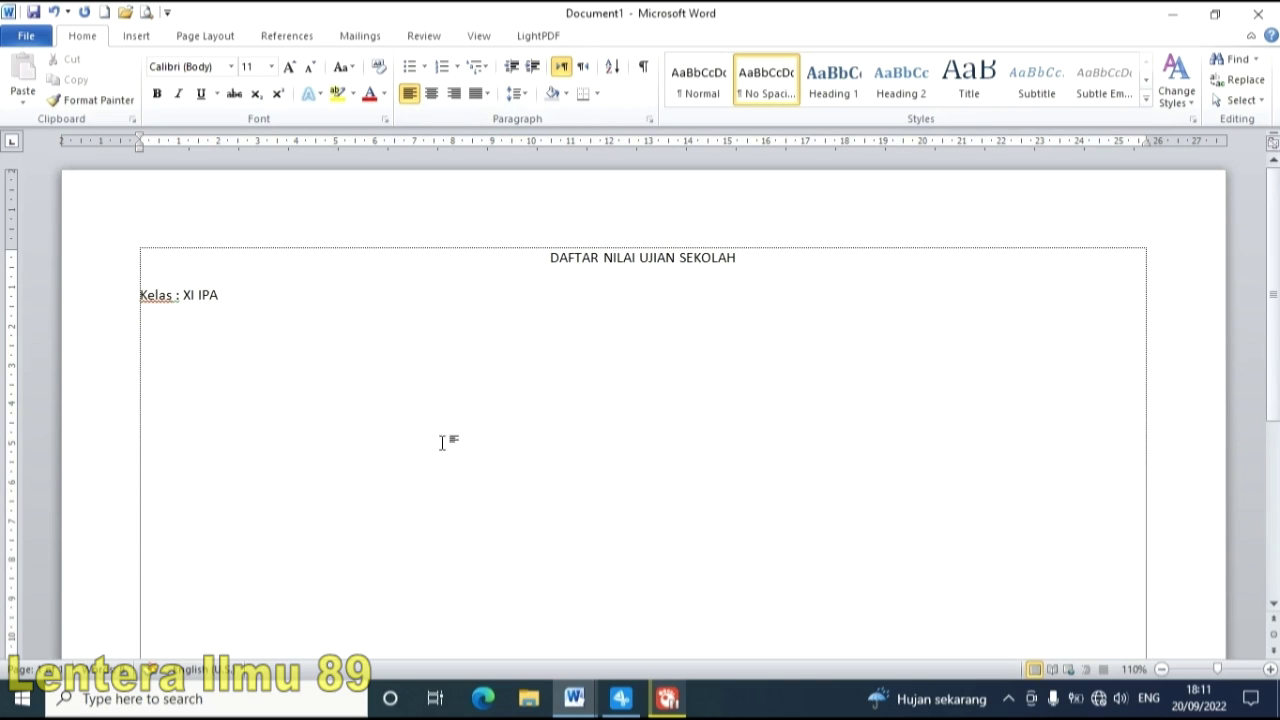
- Examine the columns and numbered rows of the table in the TABEL NILAI document, and return to Document1
mouse_move(588, 705)
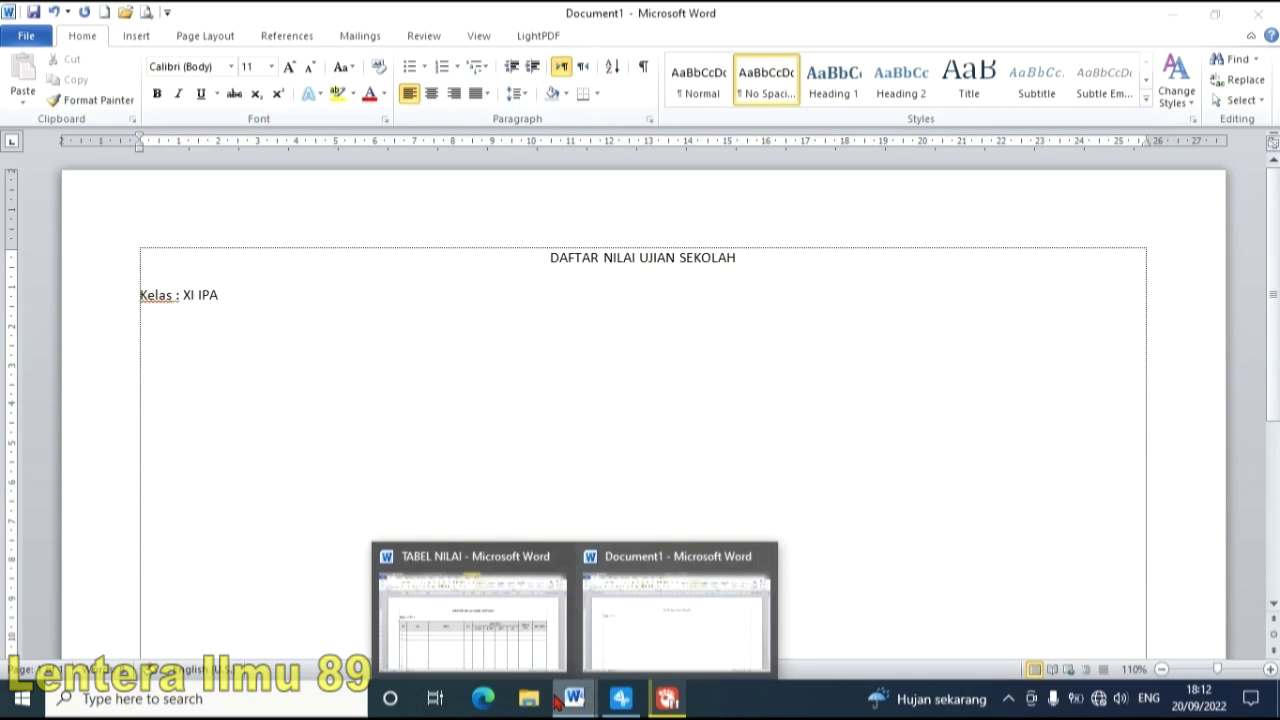
left_click(530, 628)
scroll(287, 487, "down", 1)
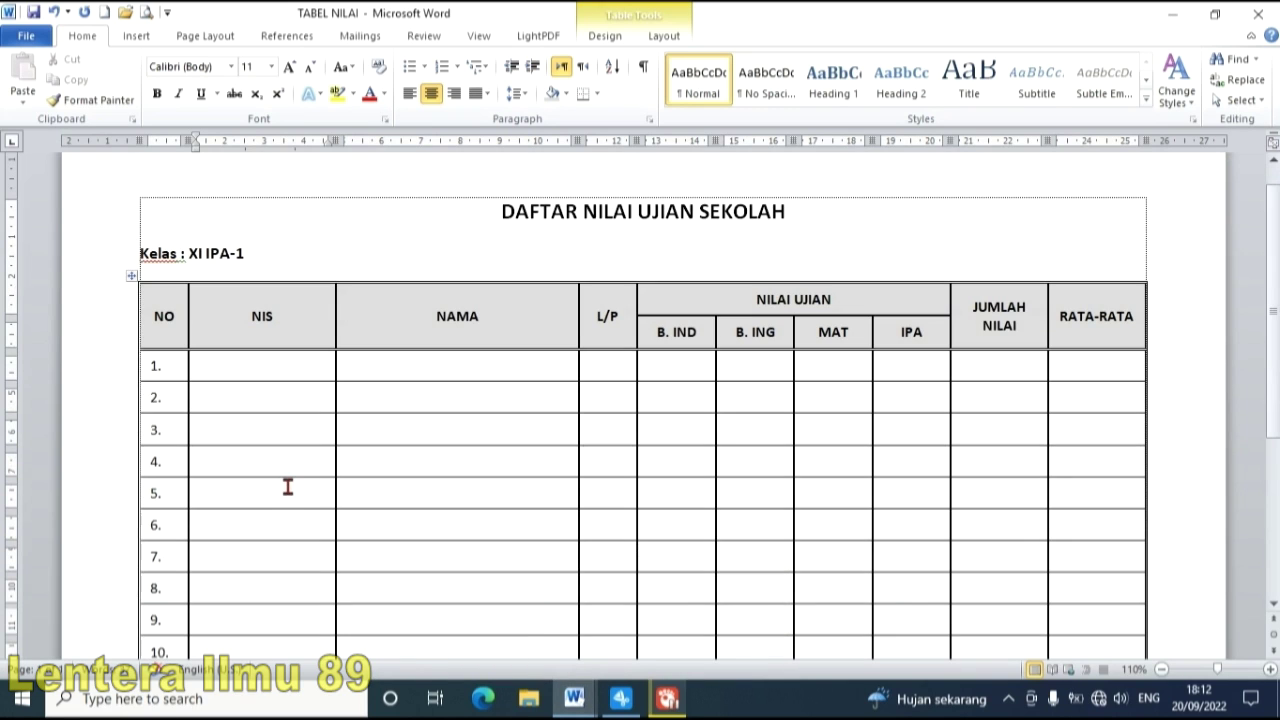
scroll(295, 486, "down", 2)
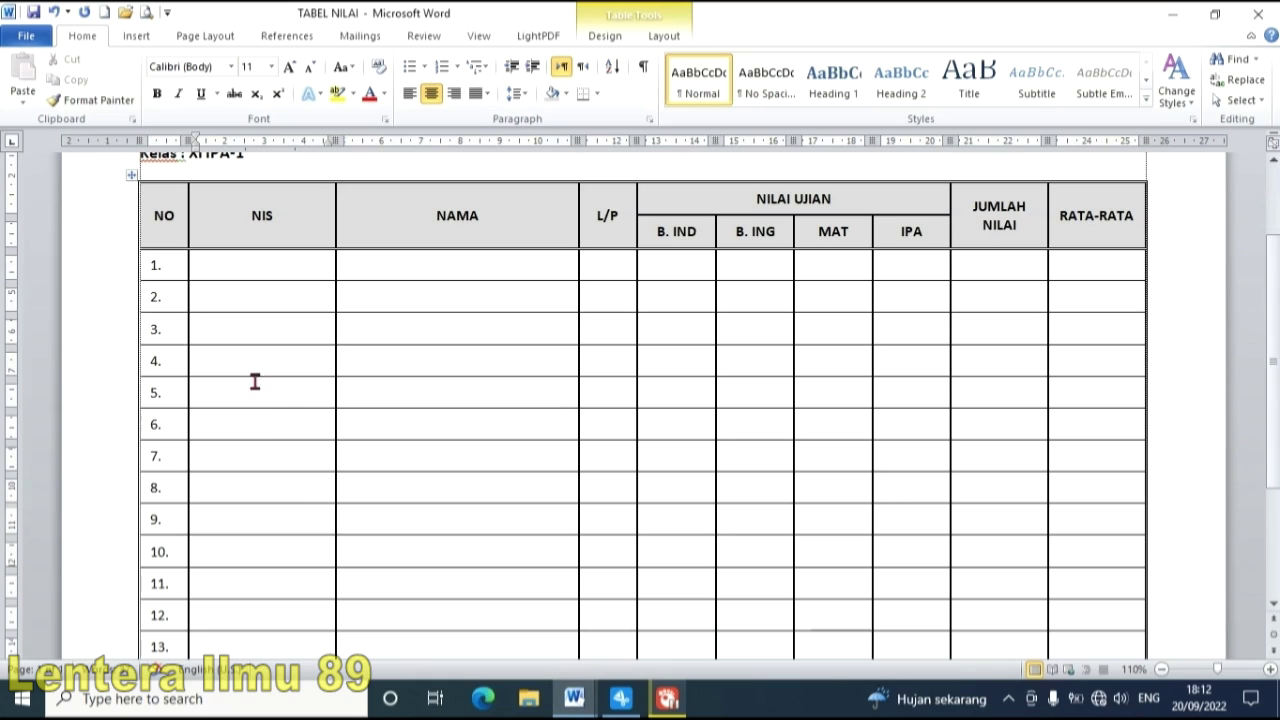
left_click(220, 268)
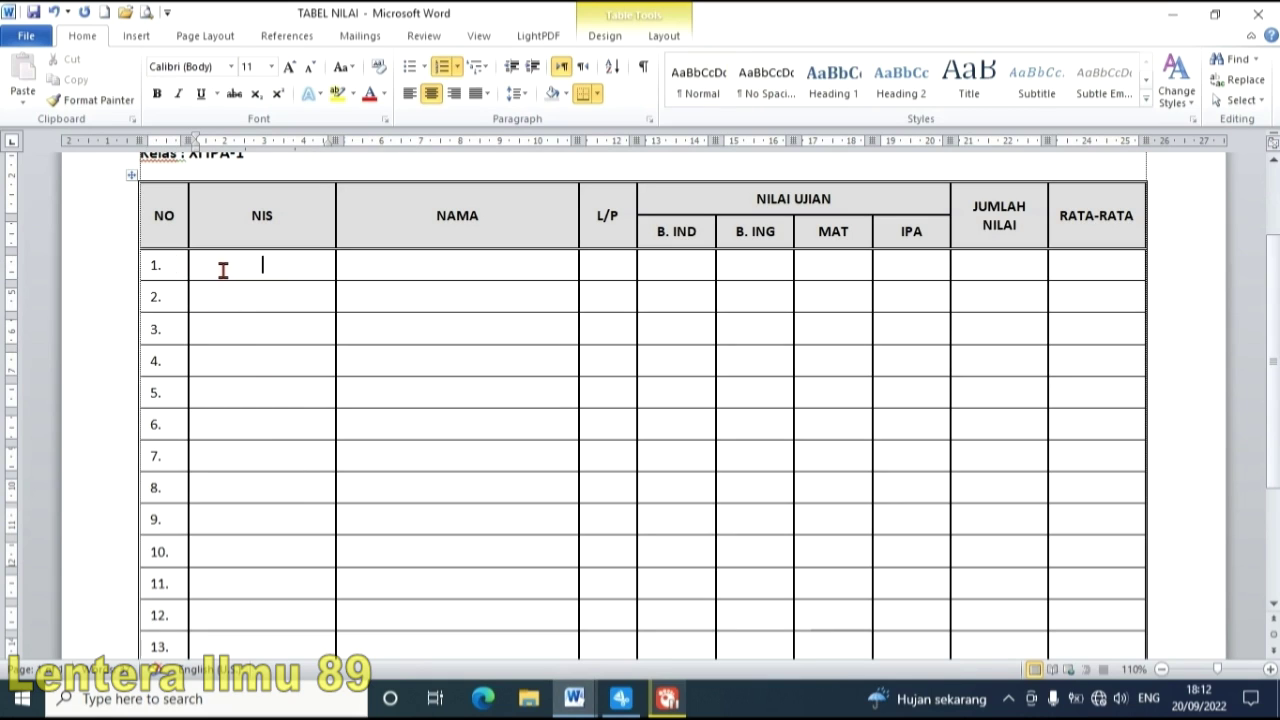
left_click(523, 268)
left_click(580, 268)
left_click(708, 270)
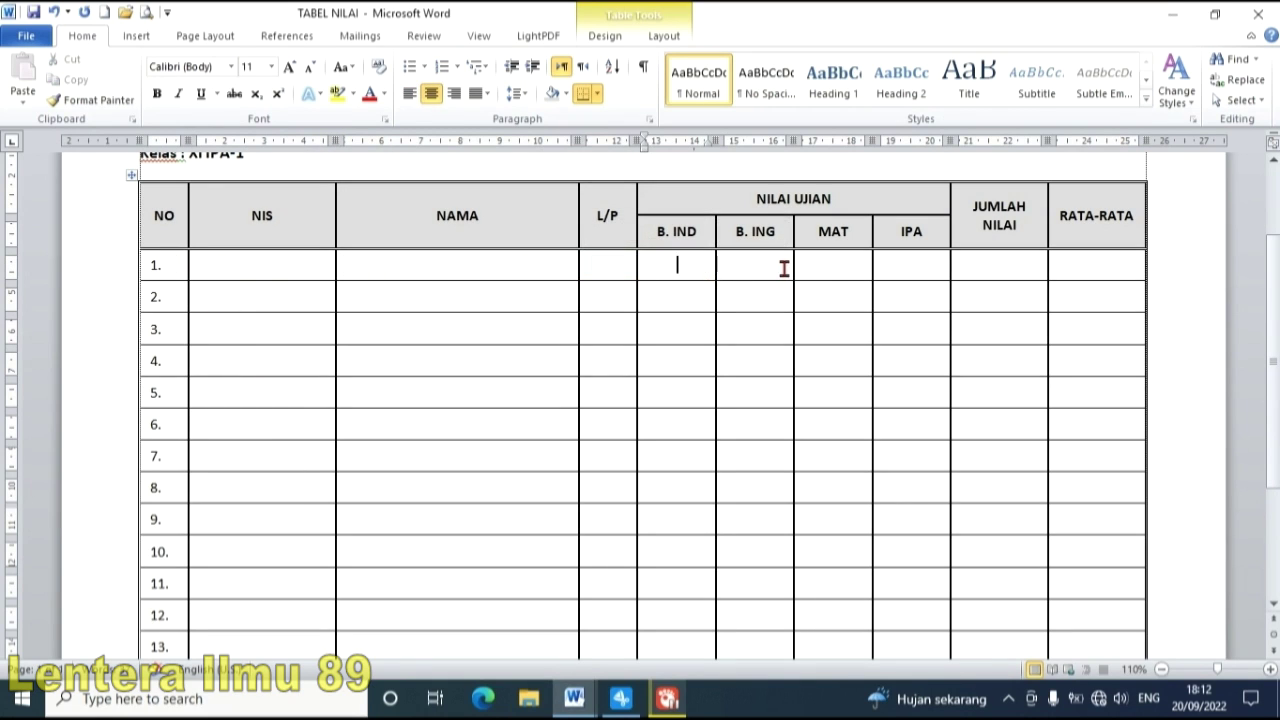
left_click(780, 268)
left_click(838, 266)
left_click(932, 268)
left_click(1034, 264)
left_click(1122, 264)
scroll(330, 440, "down", 2)
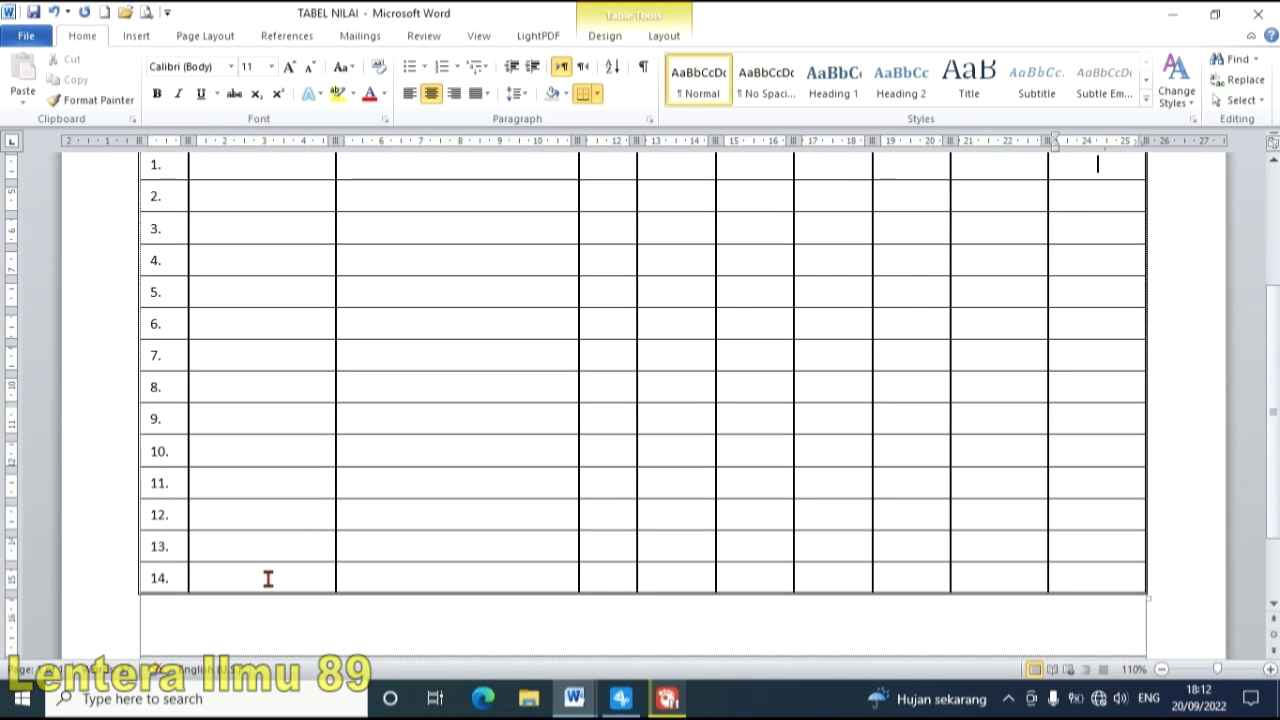
scroll(270, 575, "up", 3)
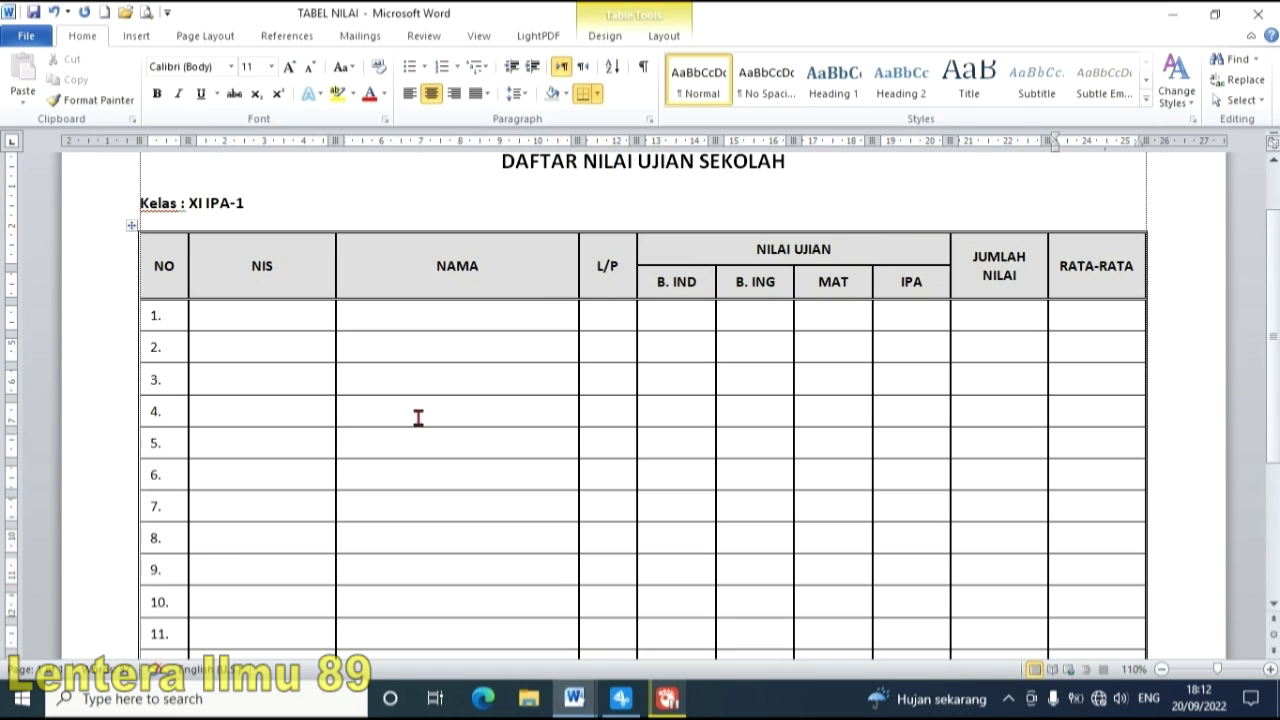
mouse_move(588, 702)
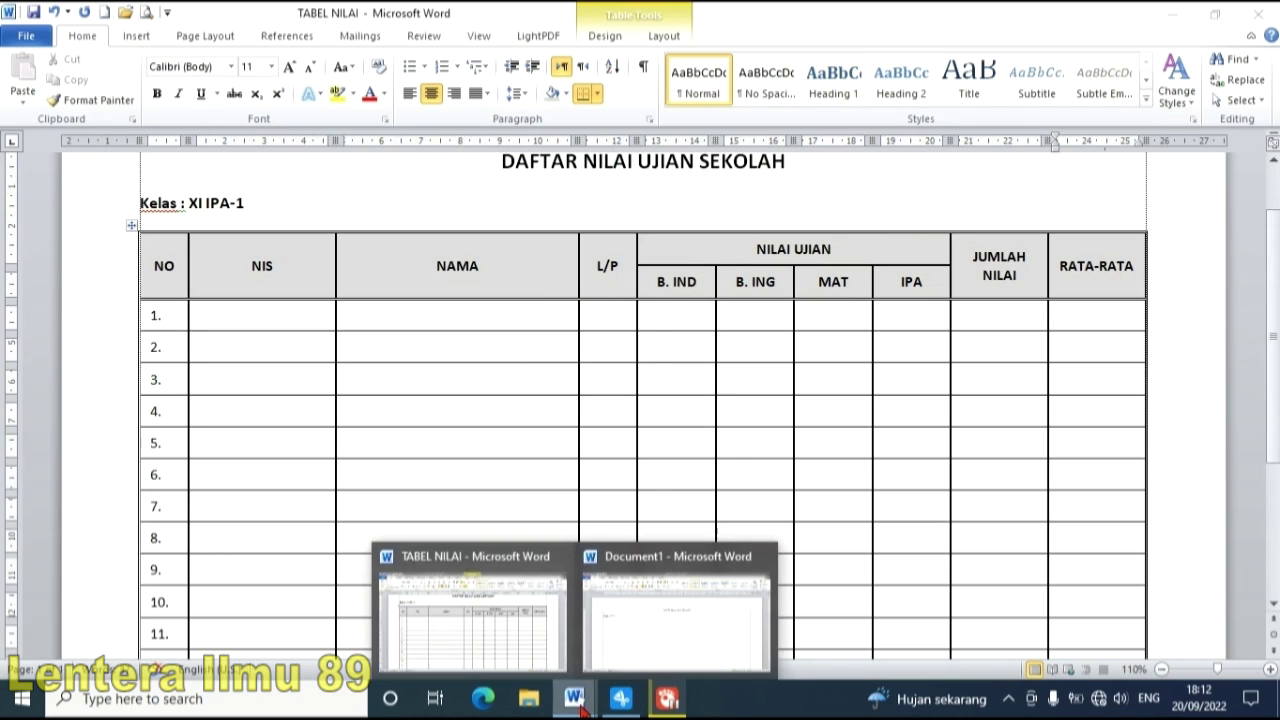
left_click(658, 627)
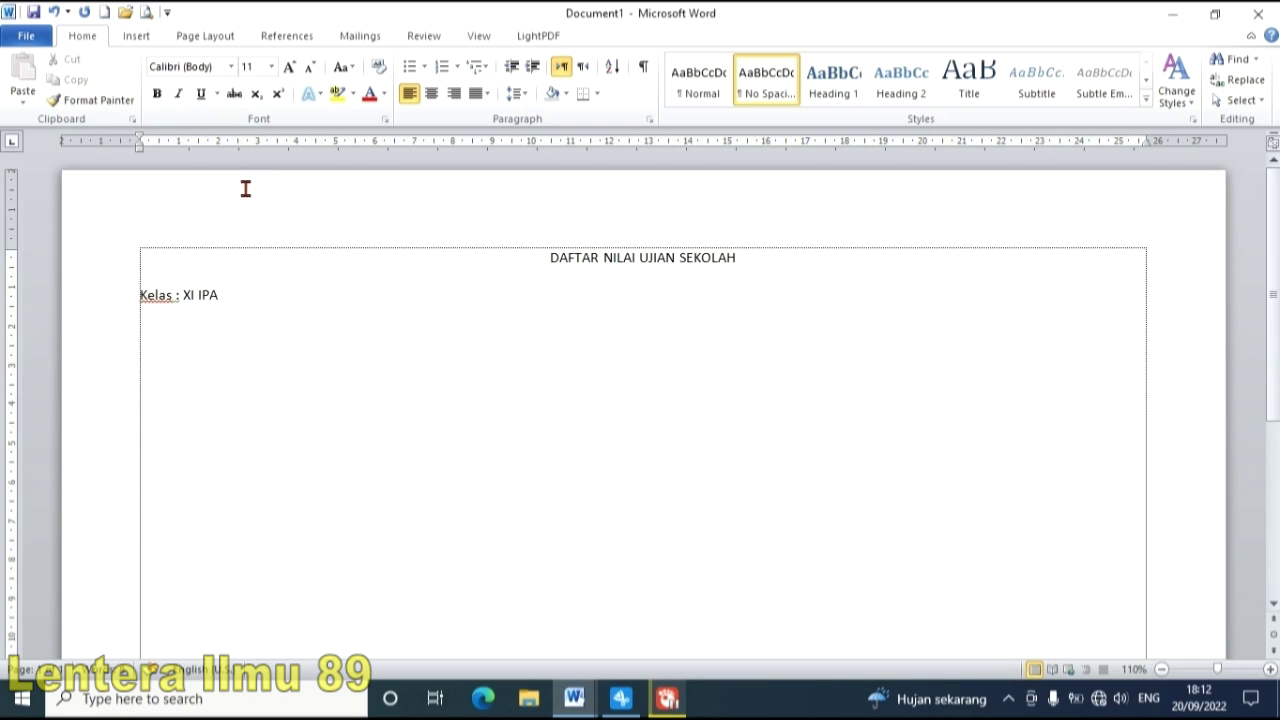
- Insert a table with 10 columns and 16 rows below the class line
left_click(150, 38)
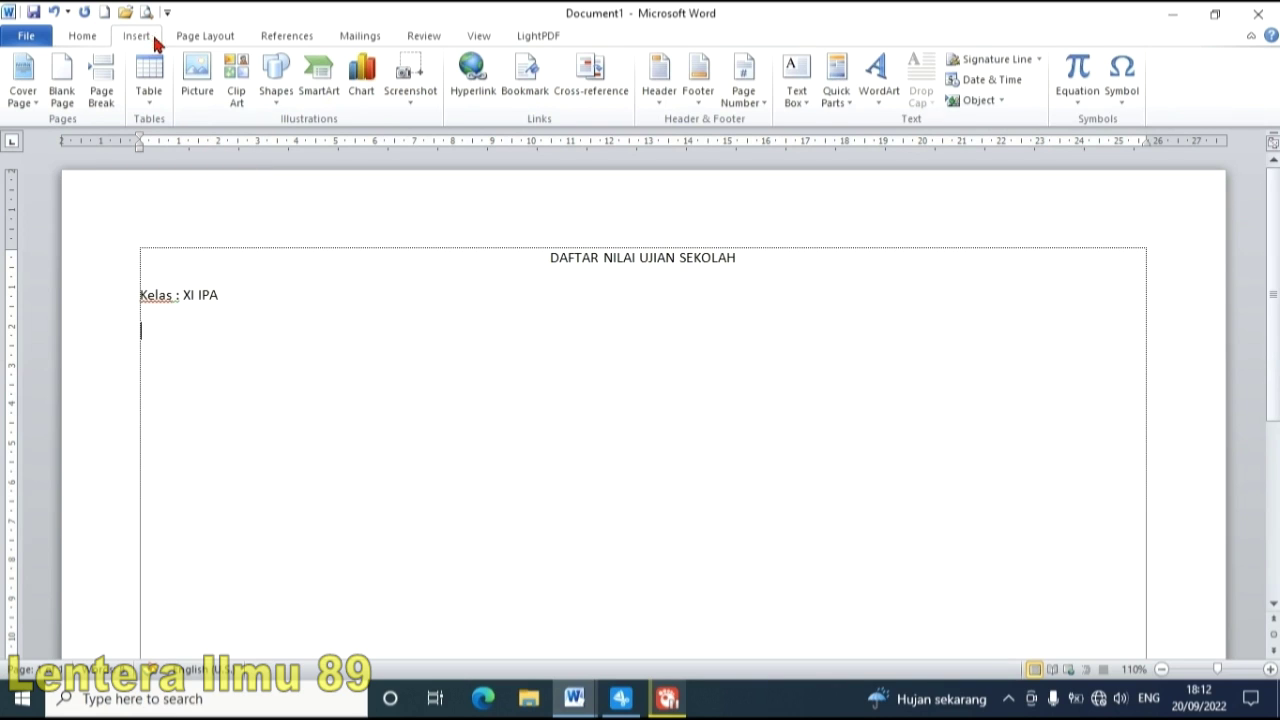
left_click(162, 108)
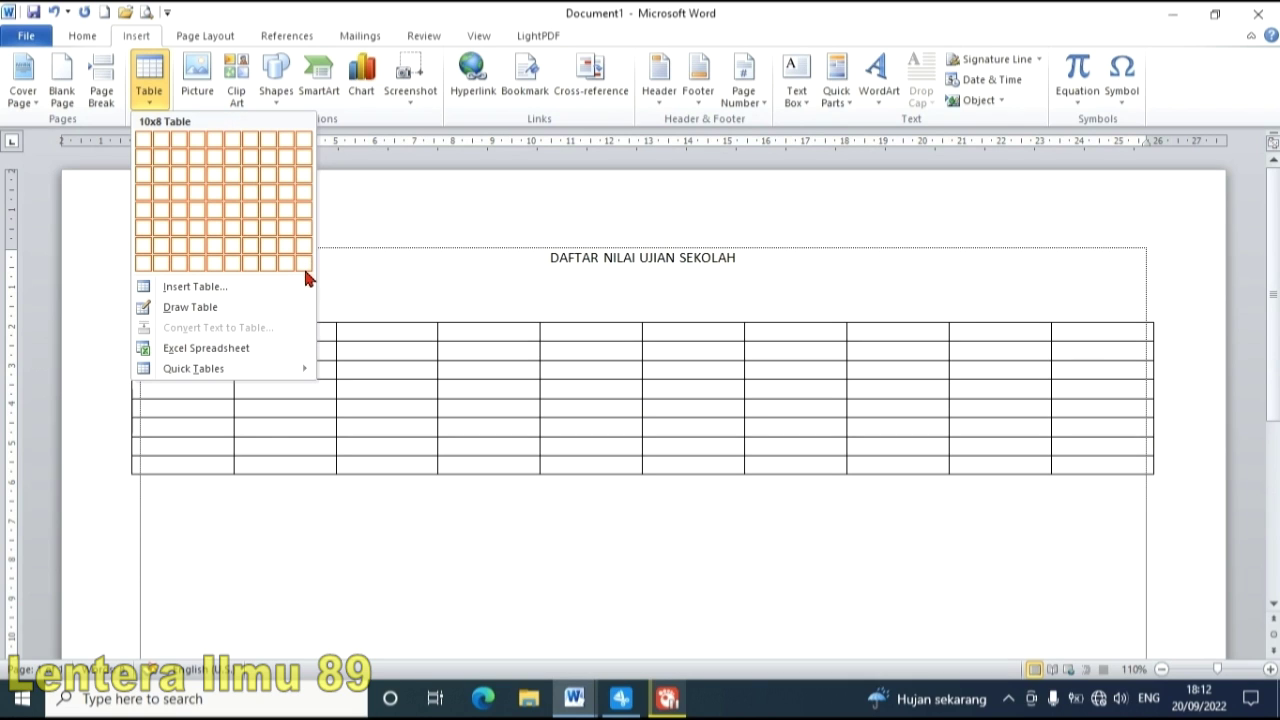
left_click(248, 291)
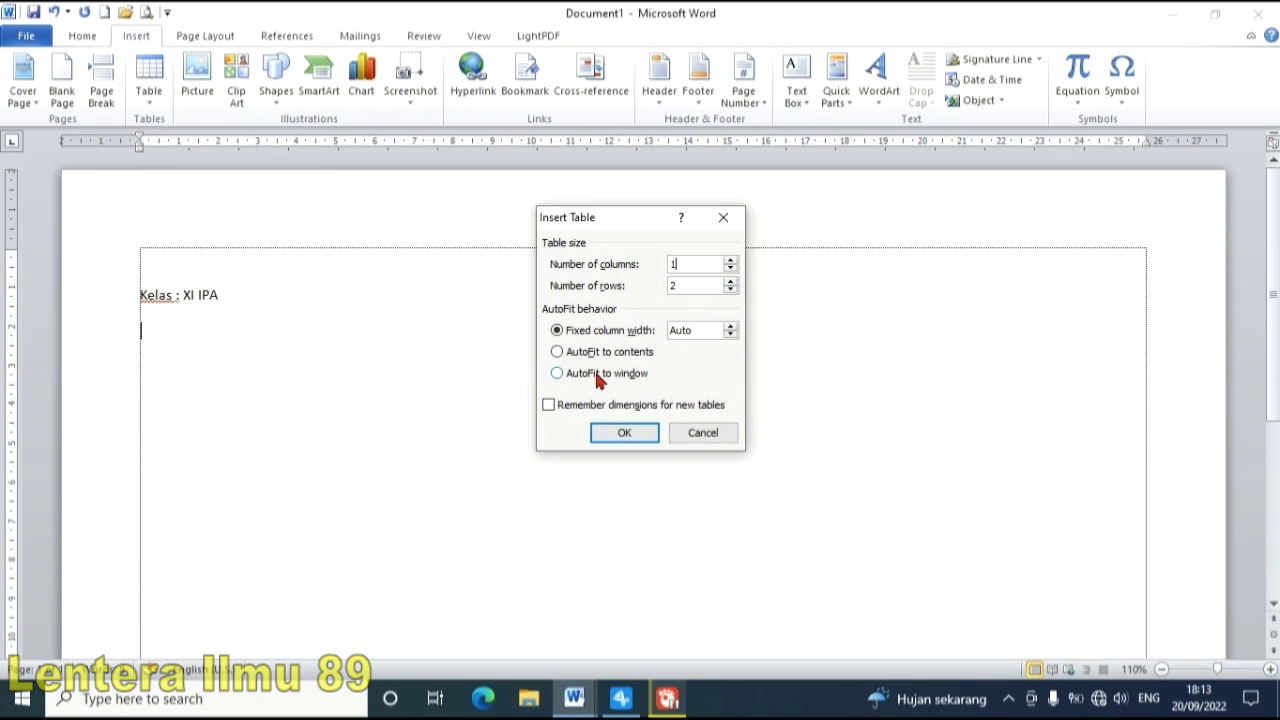
type("10")
key("Tab")
type("1")
left_click(638, 438)
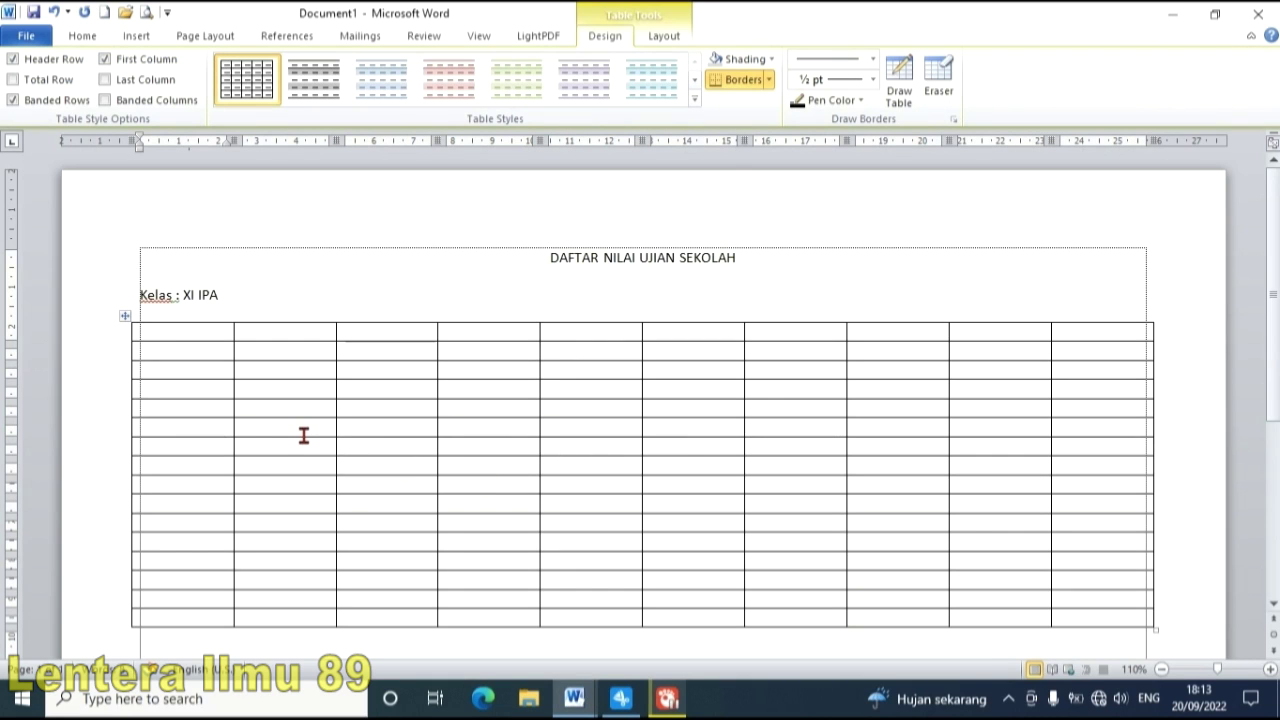
- Following the TABEL NILAI document, enter the headings "NO", "NIS", "NAMA" and "L/P" in the first four cells of Document1's top table row
scroll(424, 430, "down", 1)
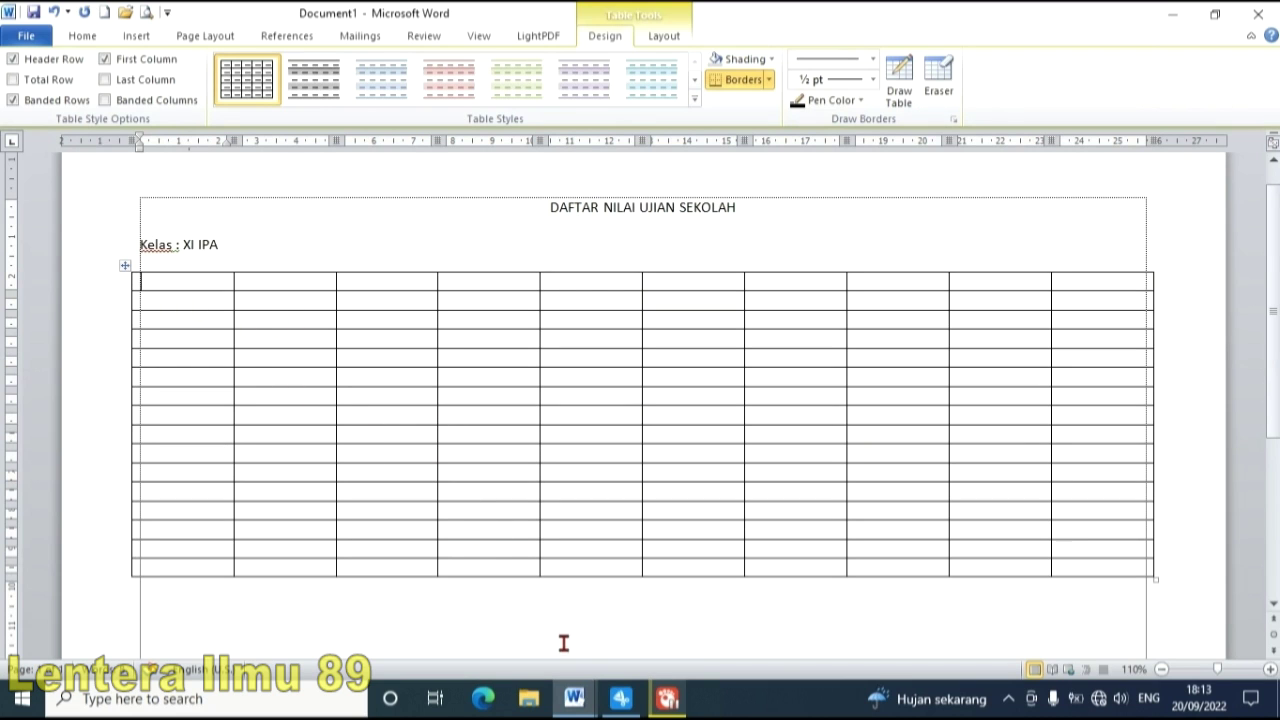
mouse_move(574, 698)
left_click(531, 657)
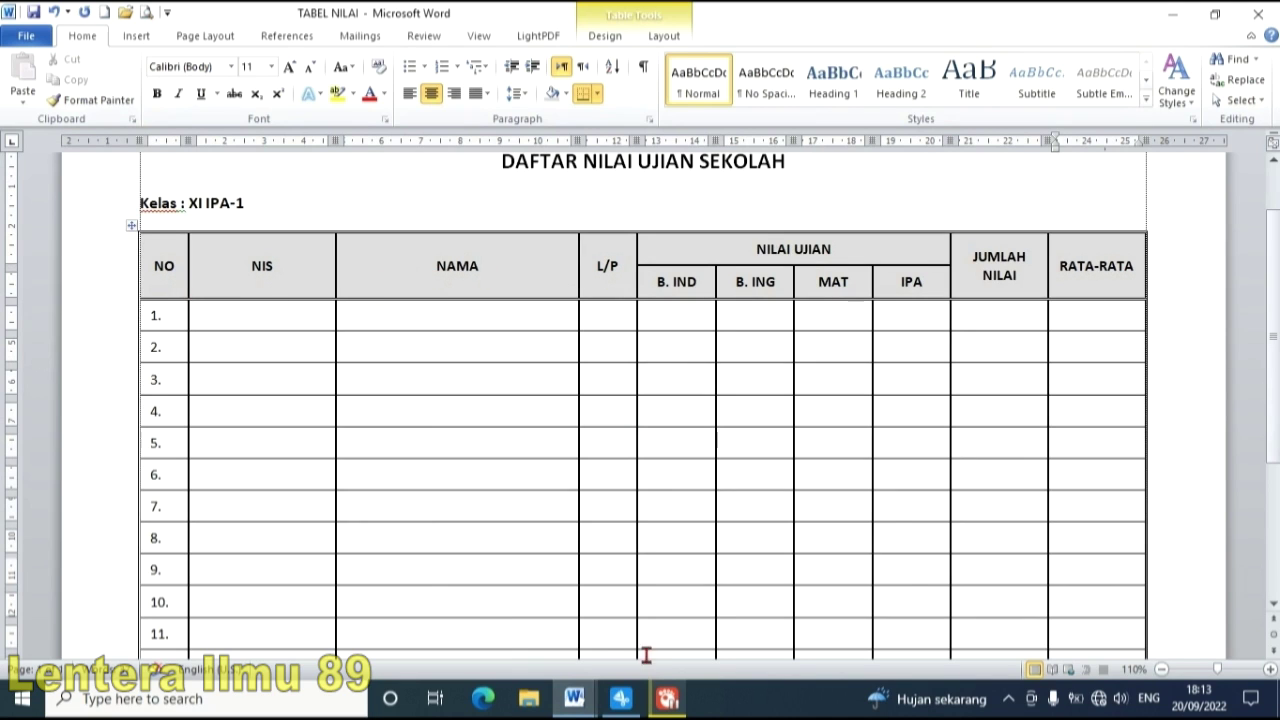
mouse_move(574, 698)
left_click(714, 552)
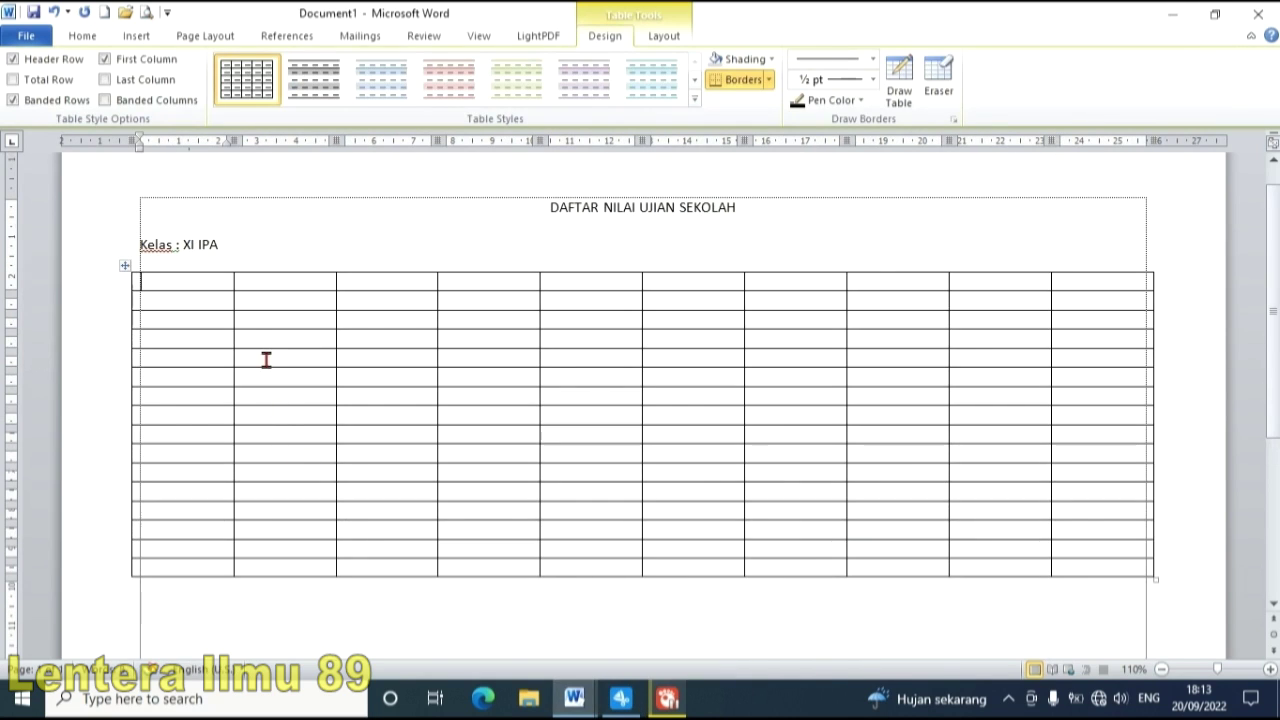
type("NO")
key("Tab")
type("NIS")
key("Tab")
type("NA")
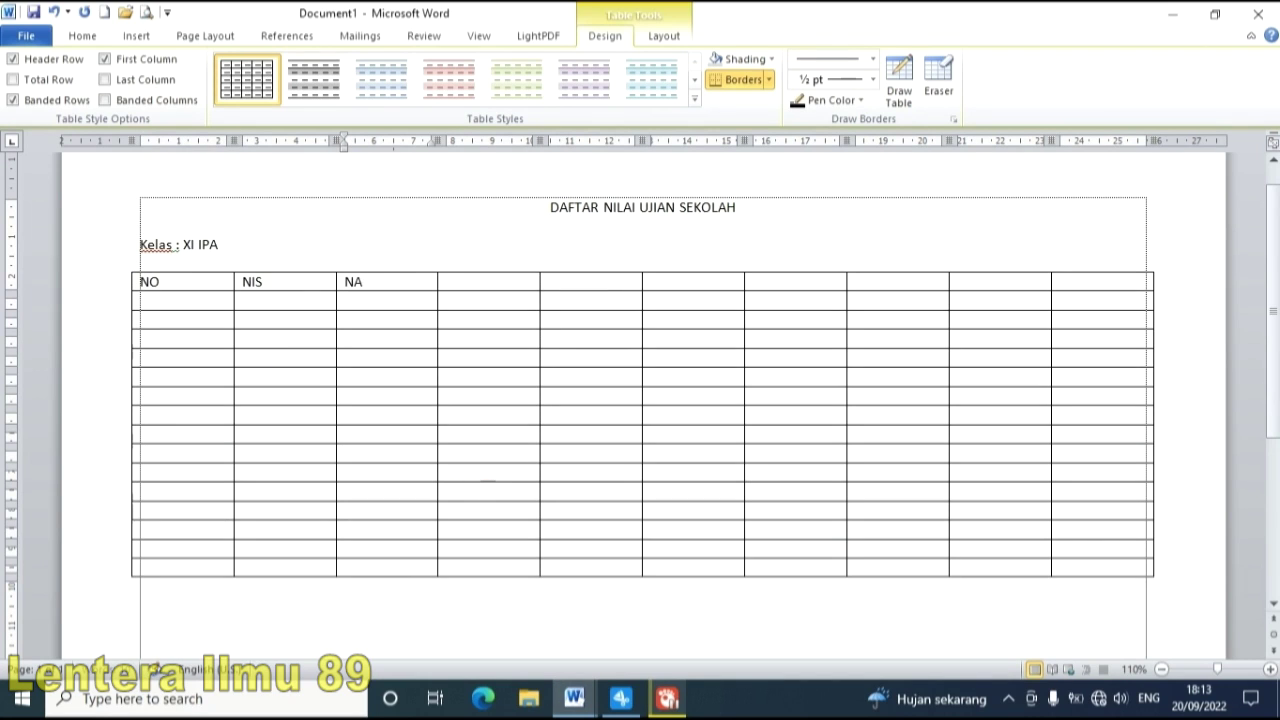
type("MA")
key("Tab")
type("L/P")
key("Tab")
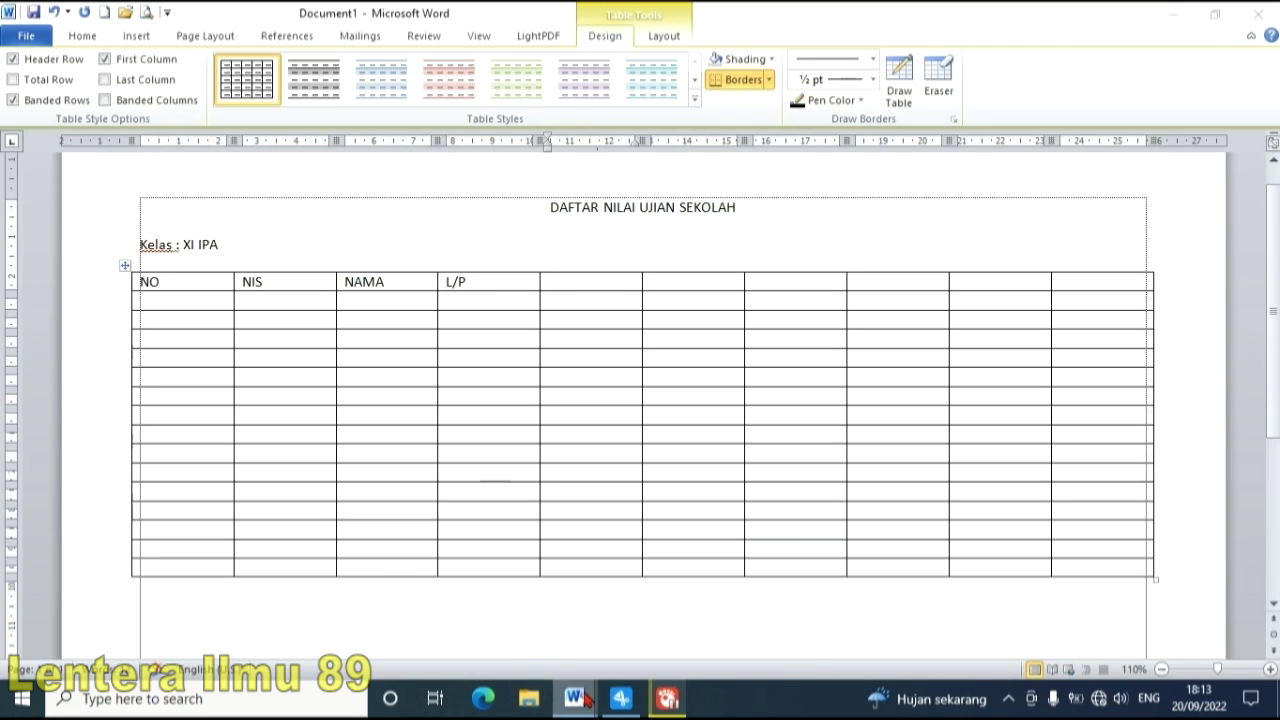
- Merge the four top-row cells after "L/P" into one cell and enter the heading "NILAI UJIAN", as in the TABEL NILAI document
mouse_move(574, 698)
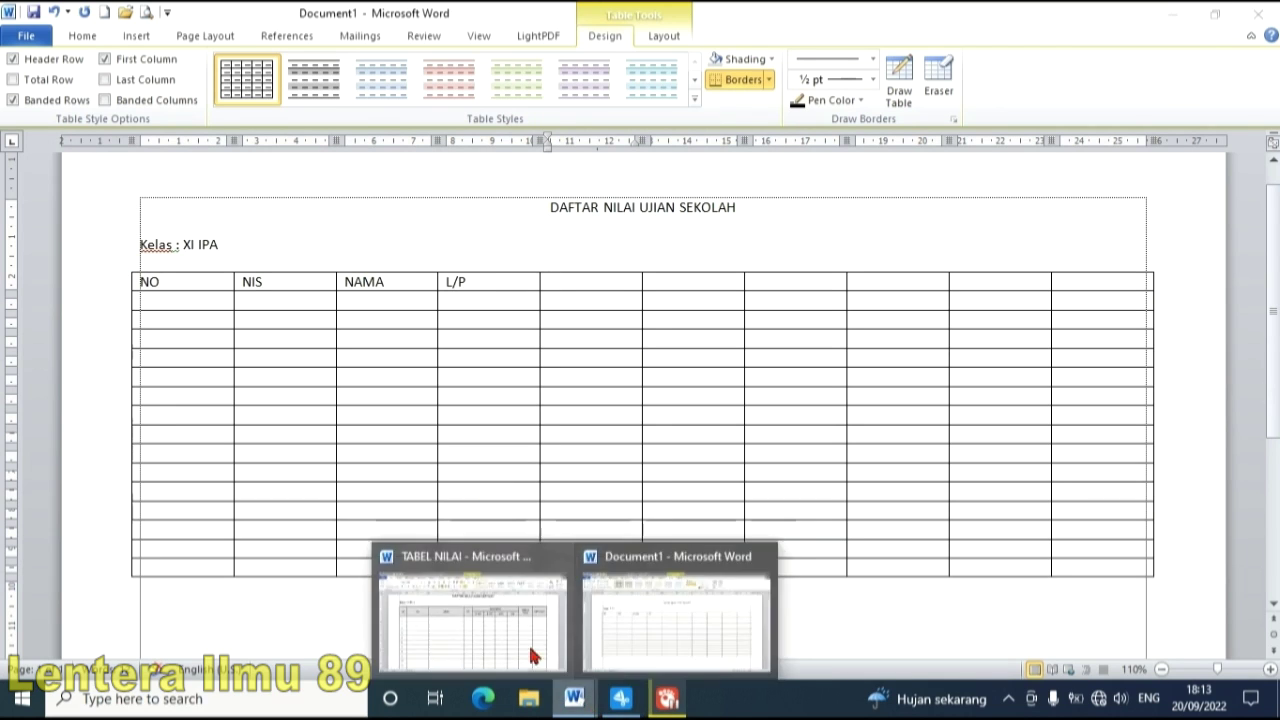
left_click(529, 650)
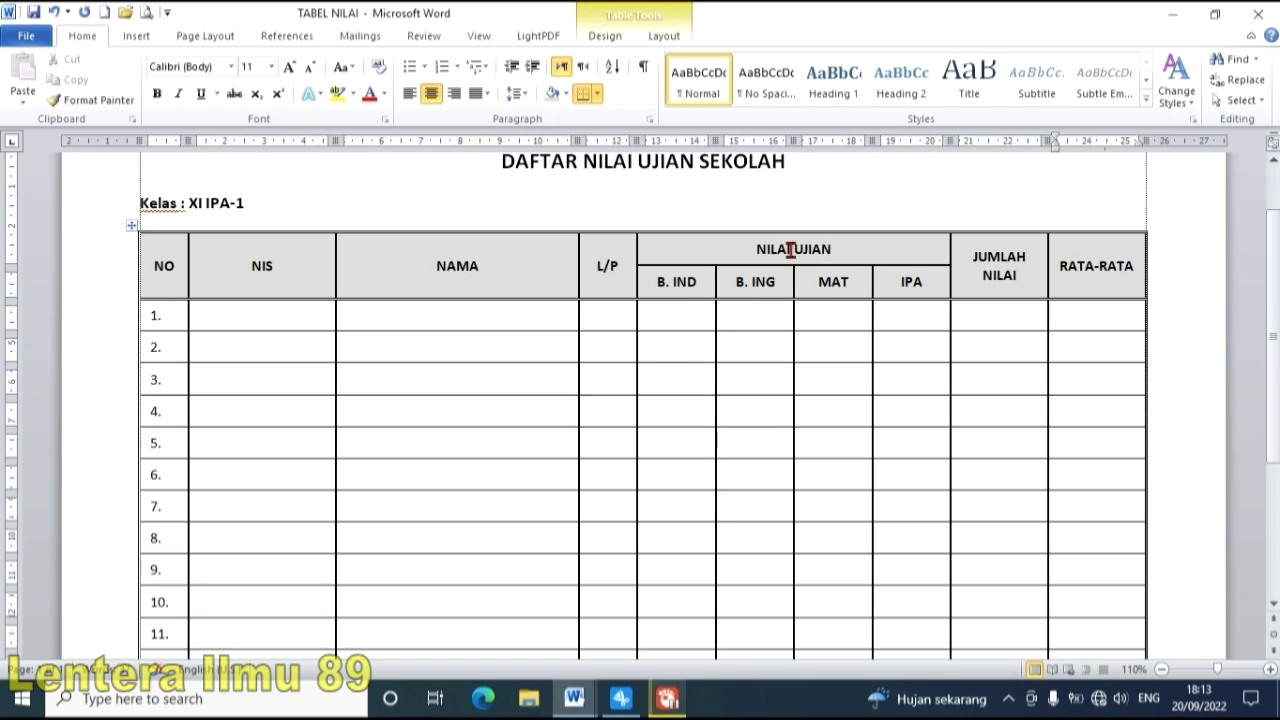
left_click(582, 704)
left_click(686, 608)
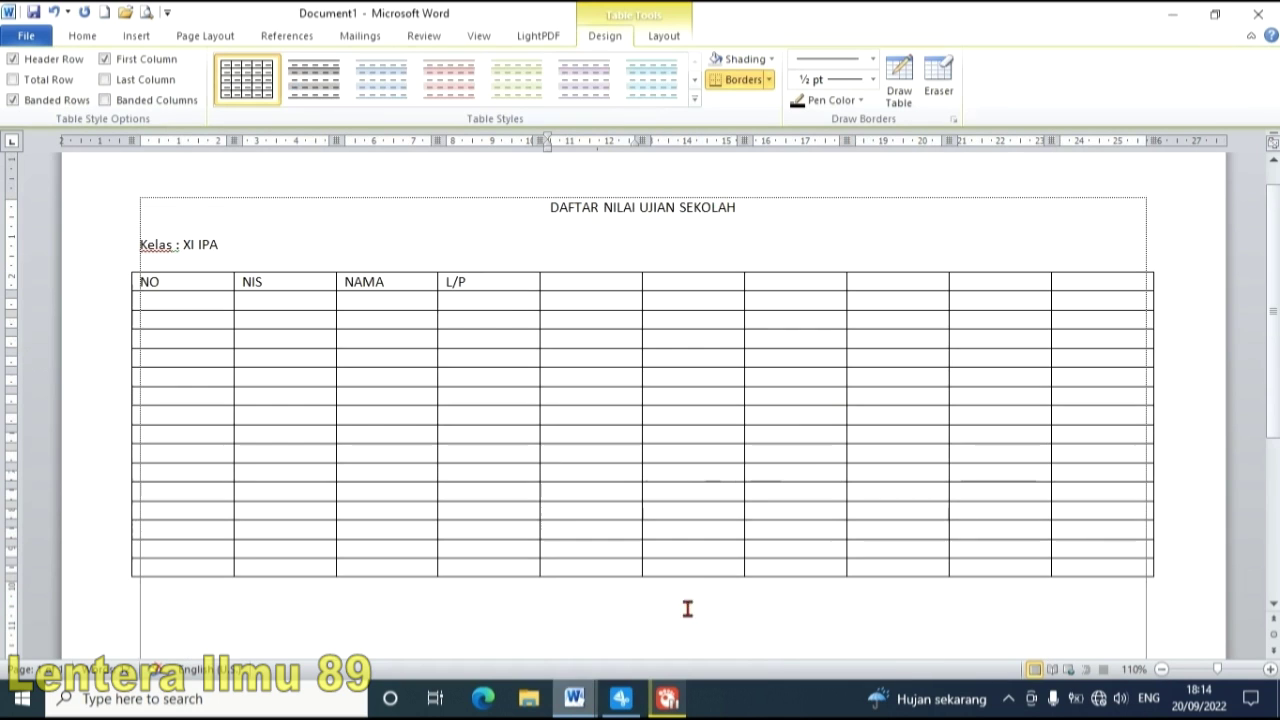
left_click_drag(616, 285, 862, 287)
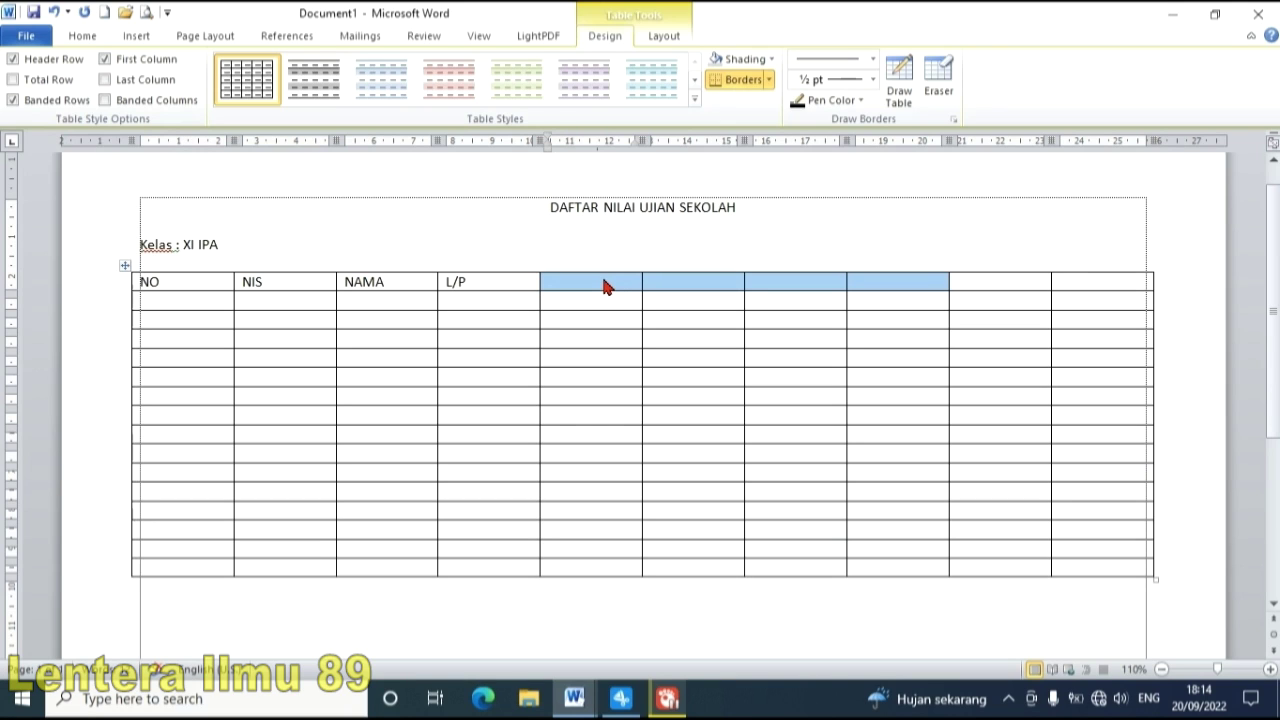
right_click(607, 287)
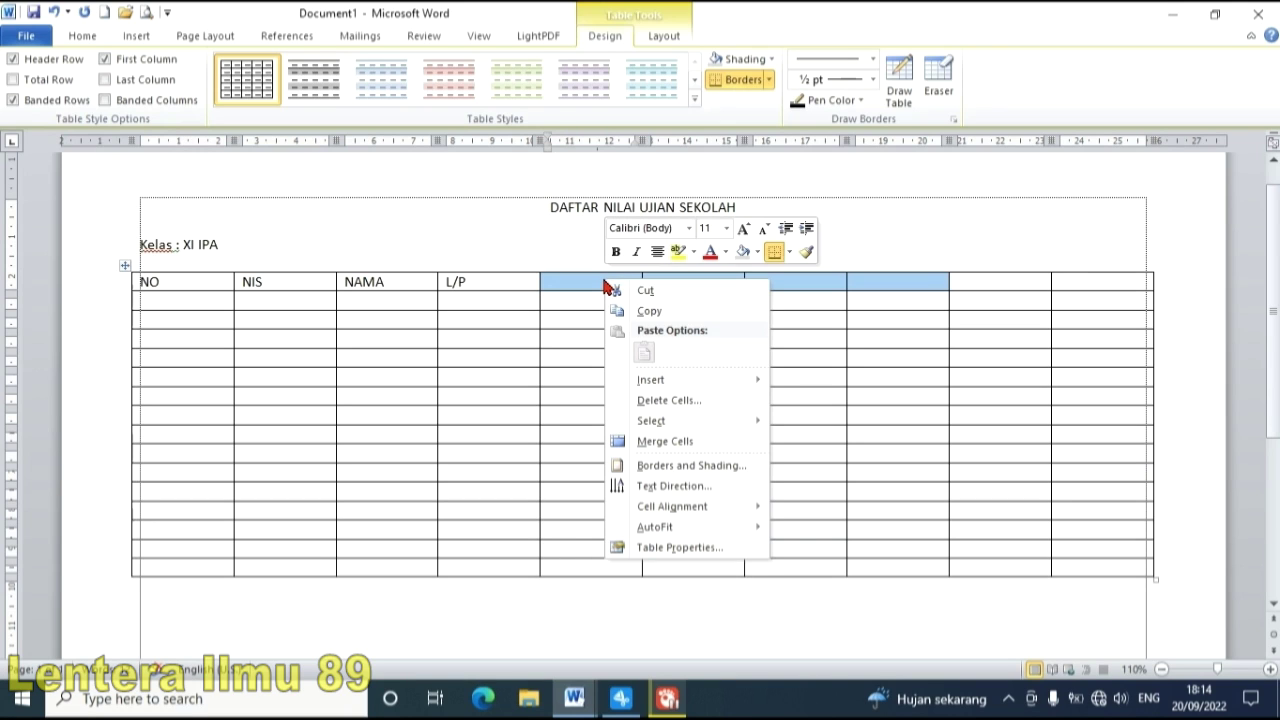
left_click(717, 443)
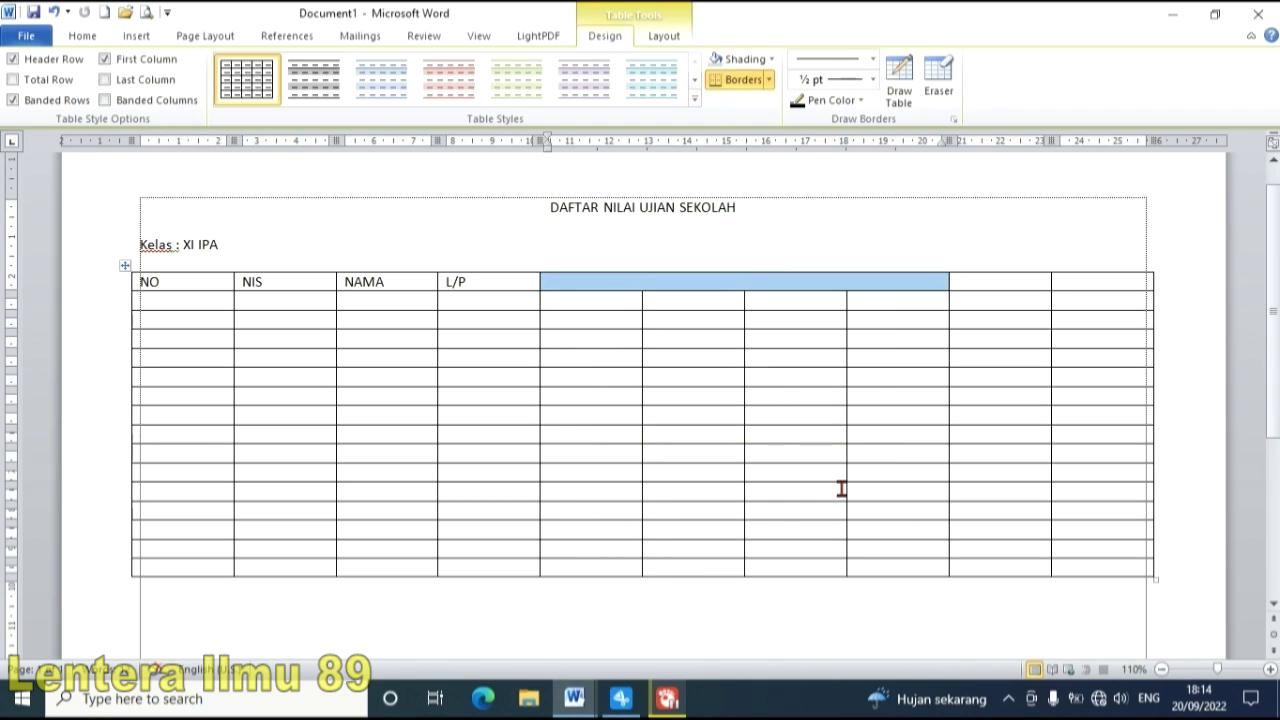
type("NILAI")
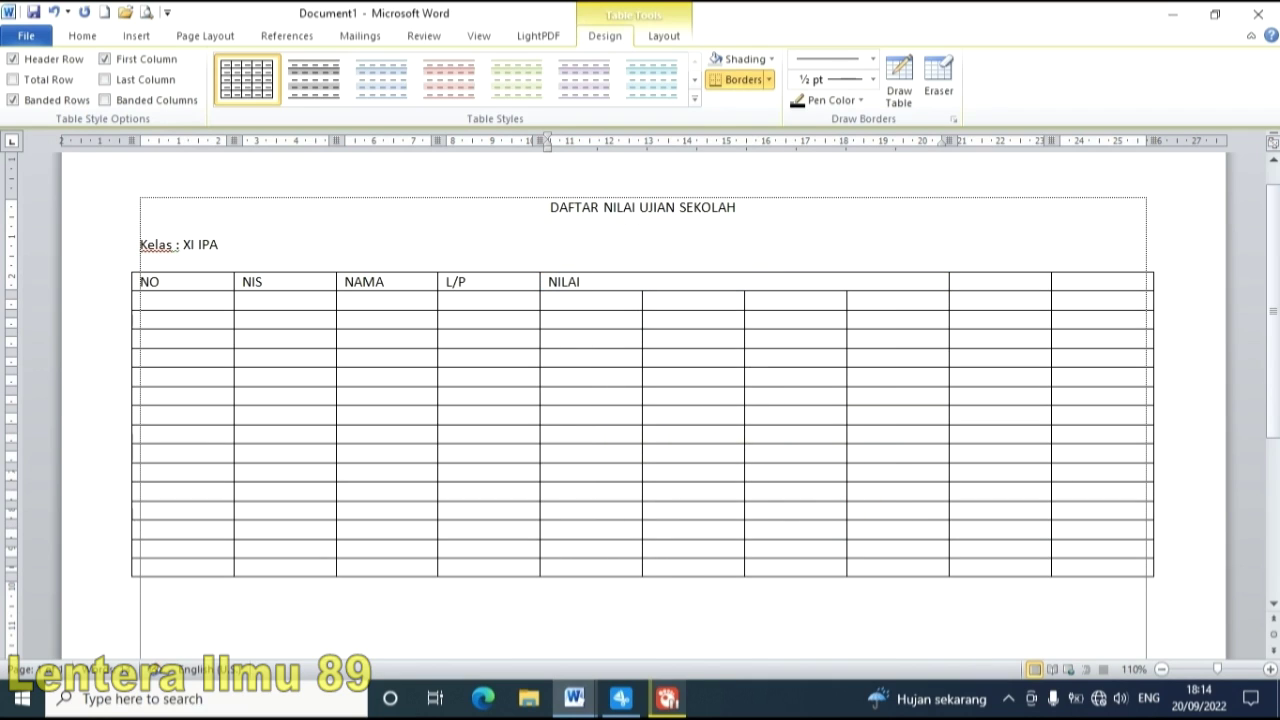
type(" UJIAN")
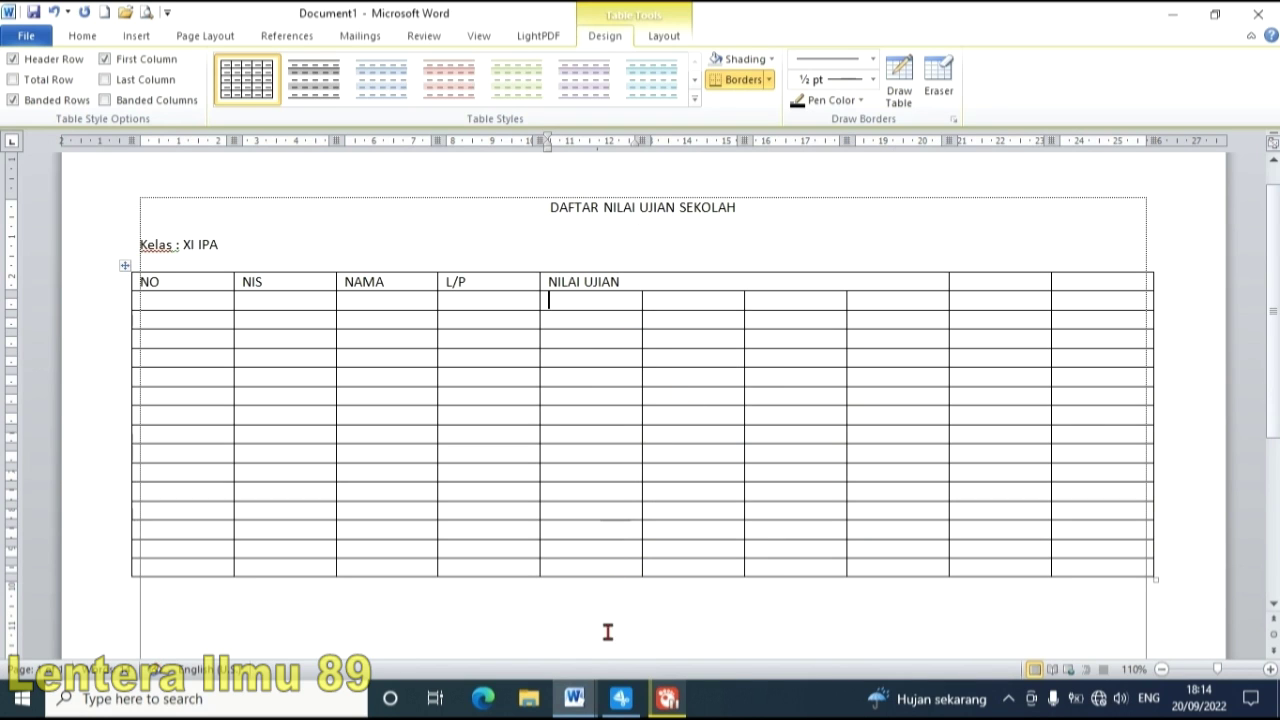
- Enter the subject headings "B. IND", "B. ING", "MAT" and "IPA" in the four cells below "NILAI UJIAN", following the TABEL NILAI document
mouse_move(590, 700)
left_click(504, 622)
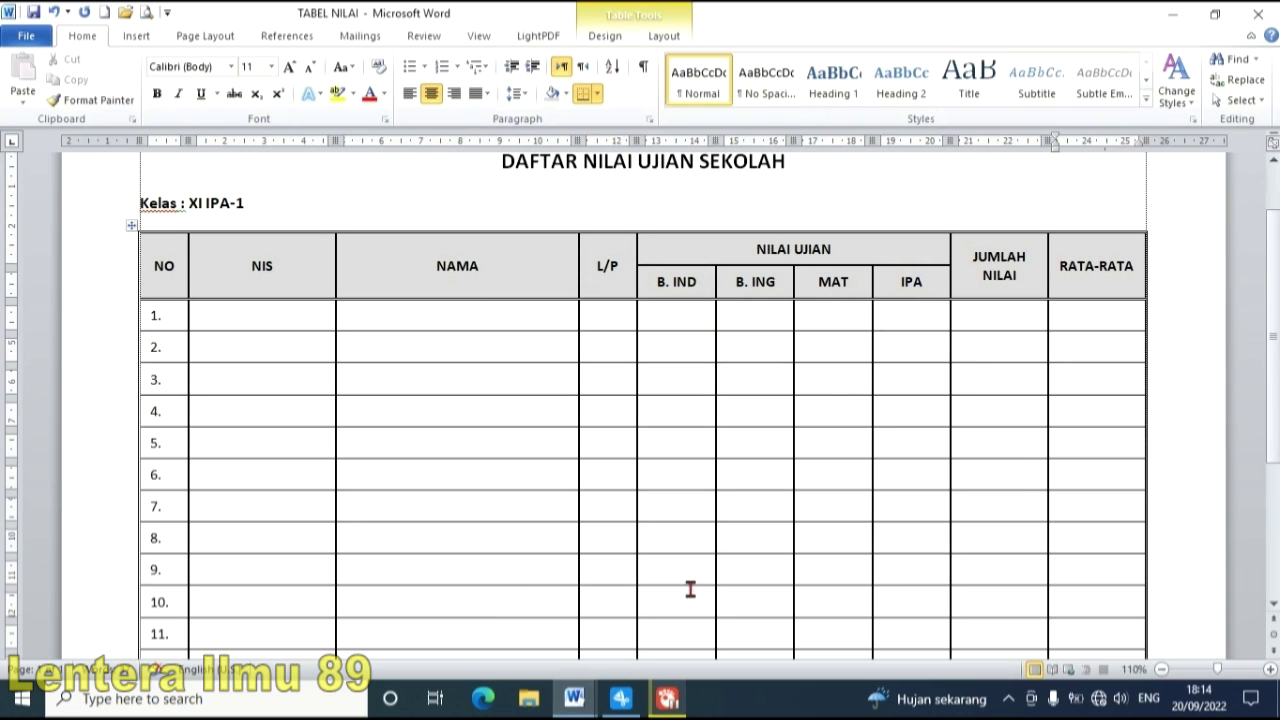
mouse_move(580, 700)
left_click(641, 613)
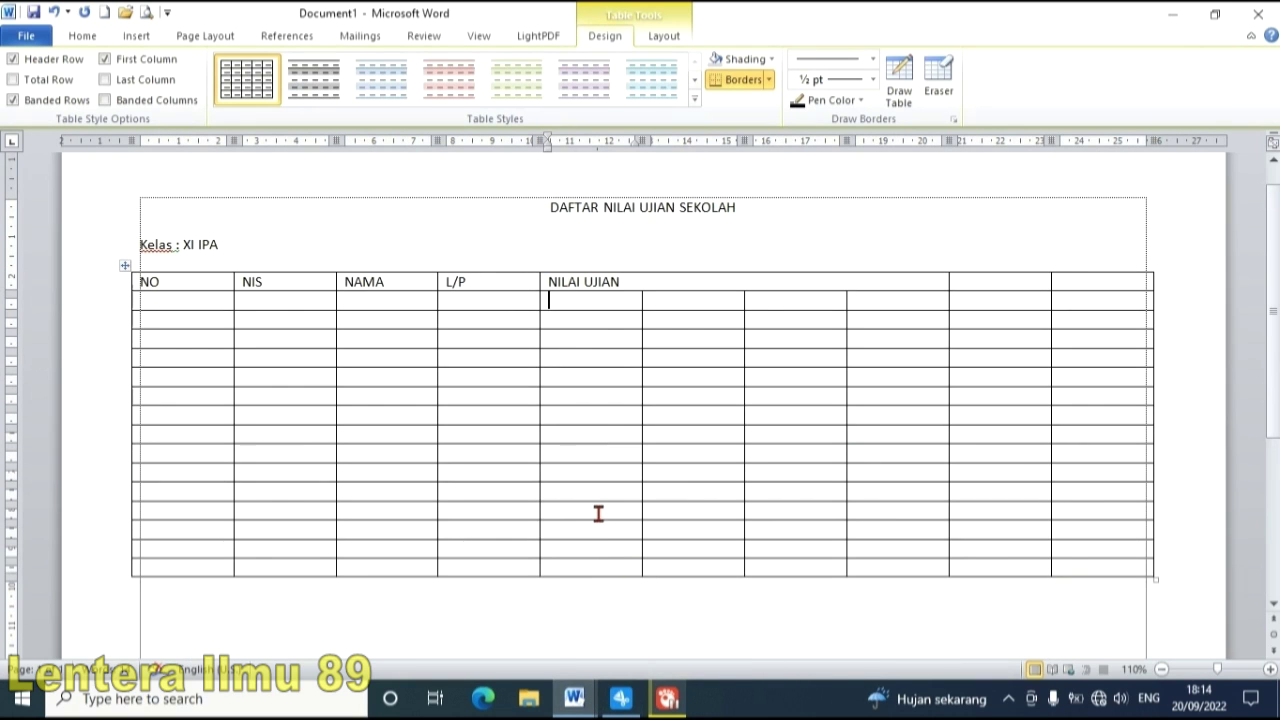
type("B. IND")
key("Tab")
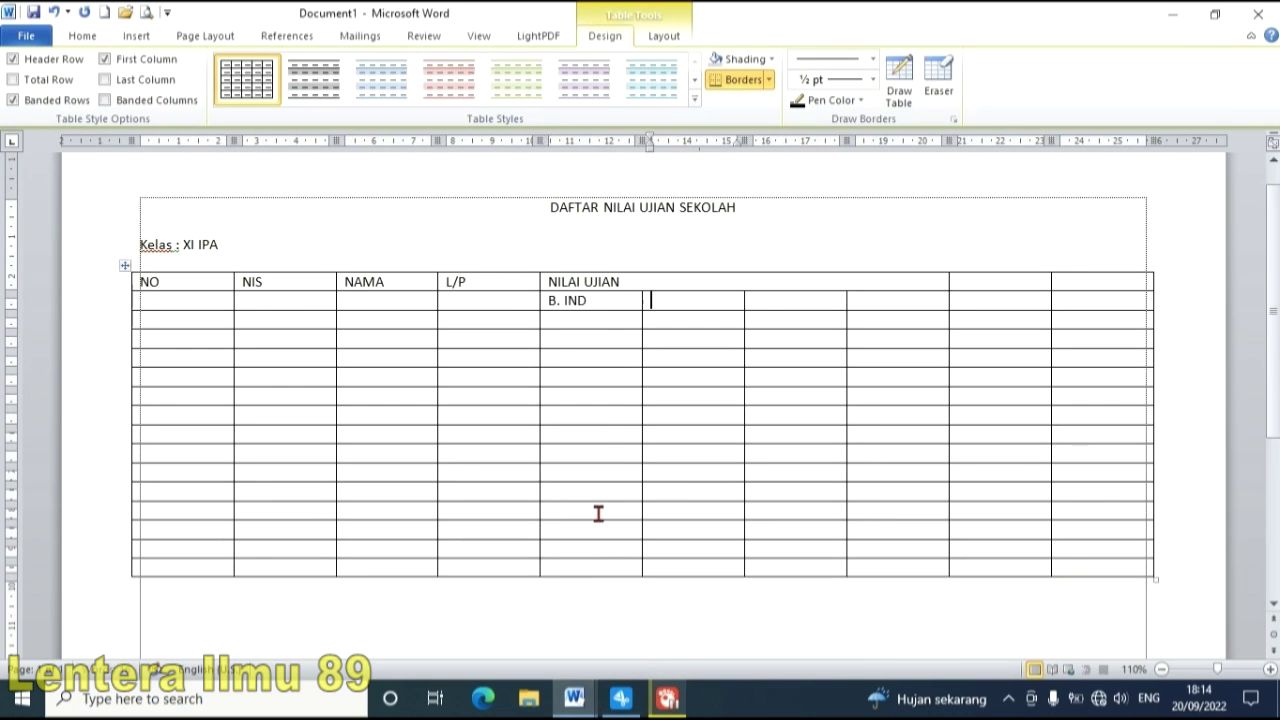
type("B. ING")
key("Tab")
type("MAT")
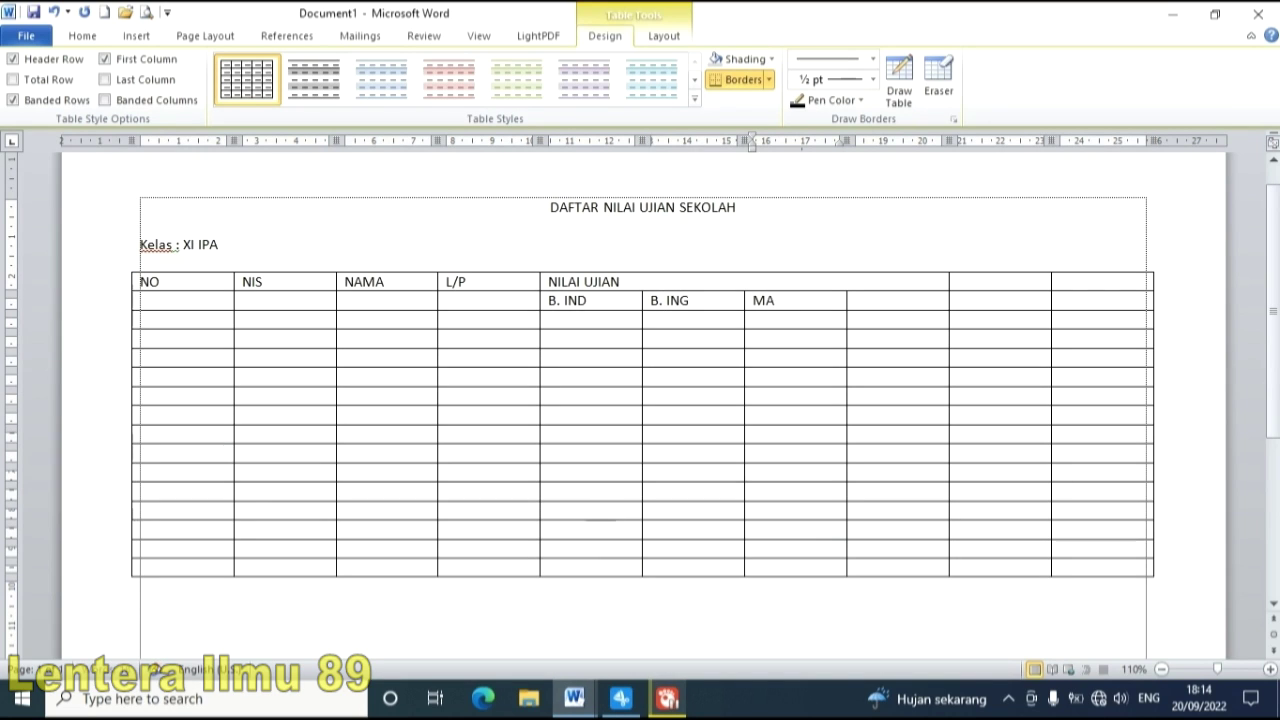
key("Tab")
type("IPA")
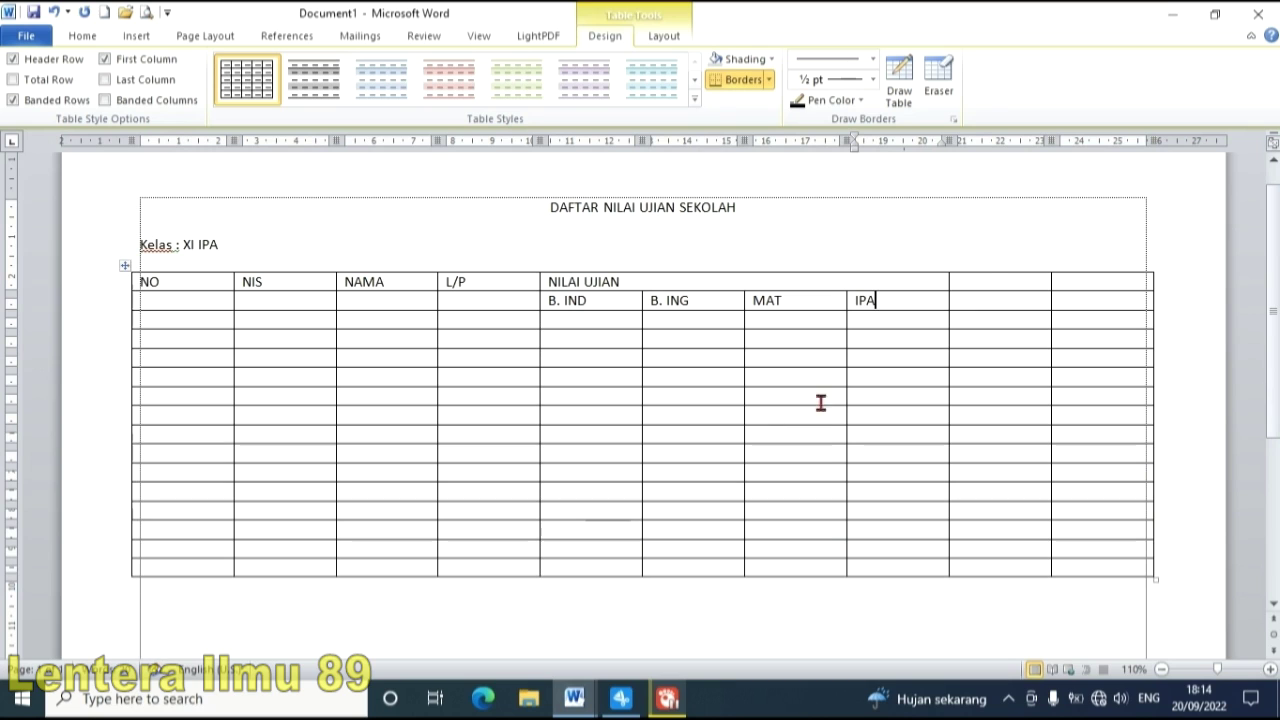
- Enter the headings "JUMLAH NILAI" and "RATA-RATA" in the last two cells of the top row, following the TABEL NILAI document
left_click(991, 284)
left_click(587, 703)
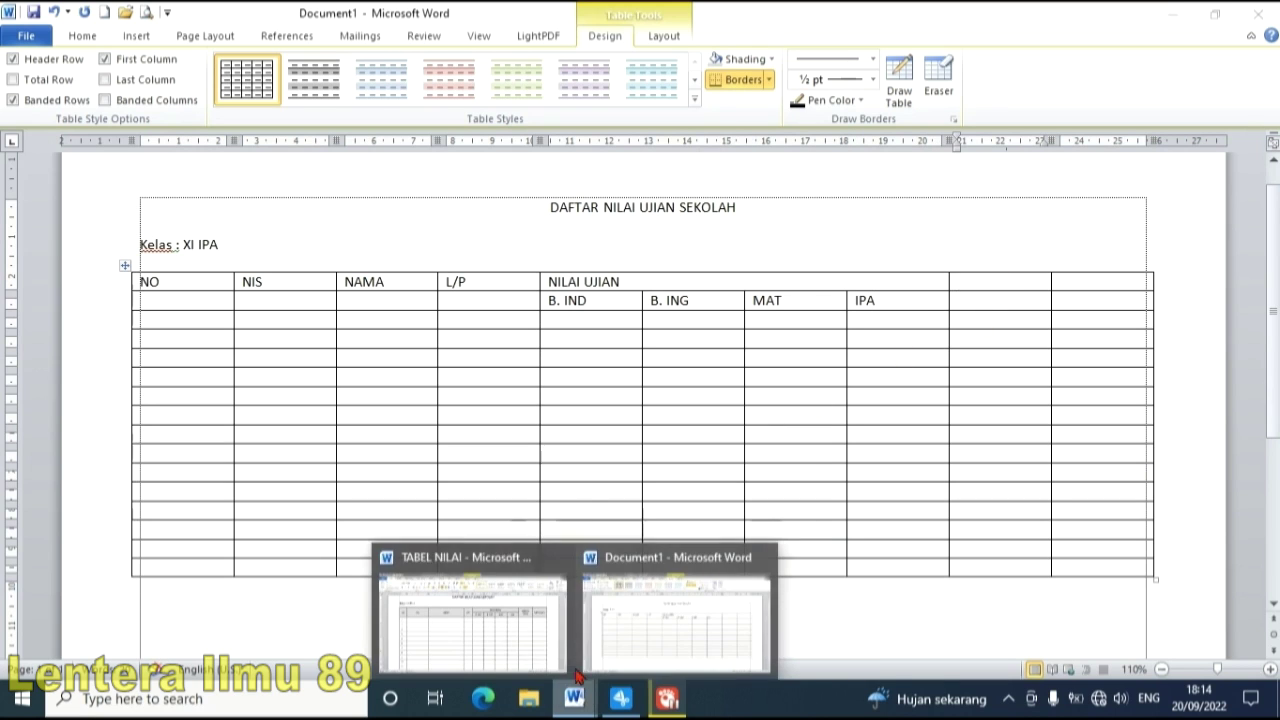
left_click(506, 610)
left_click(1040, 283)
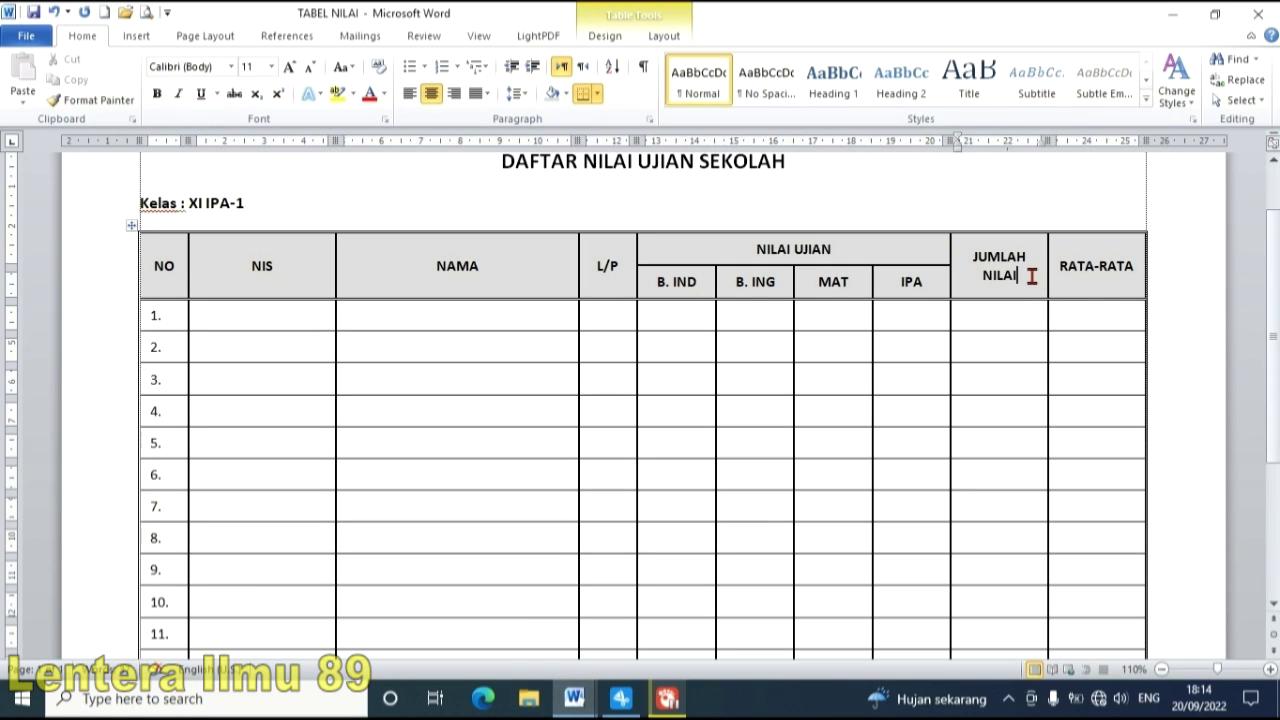
left_click(587, 703)
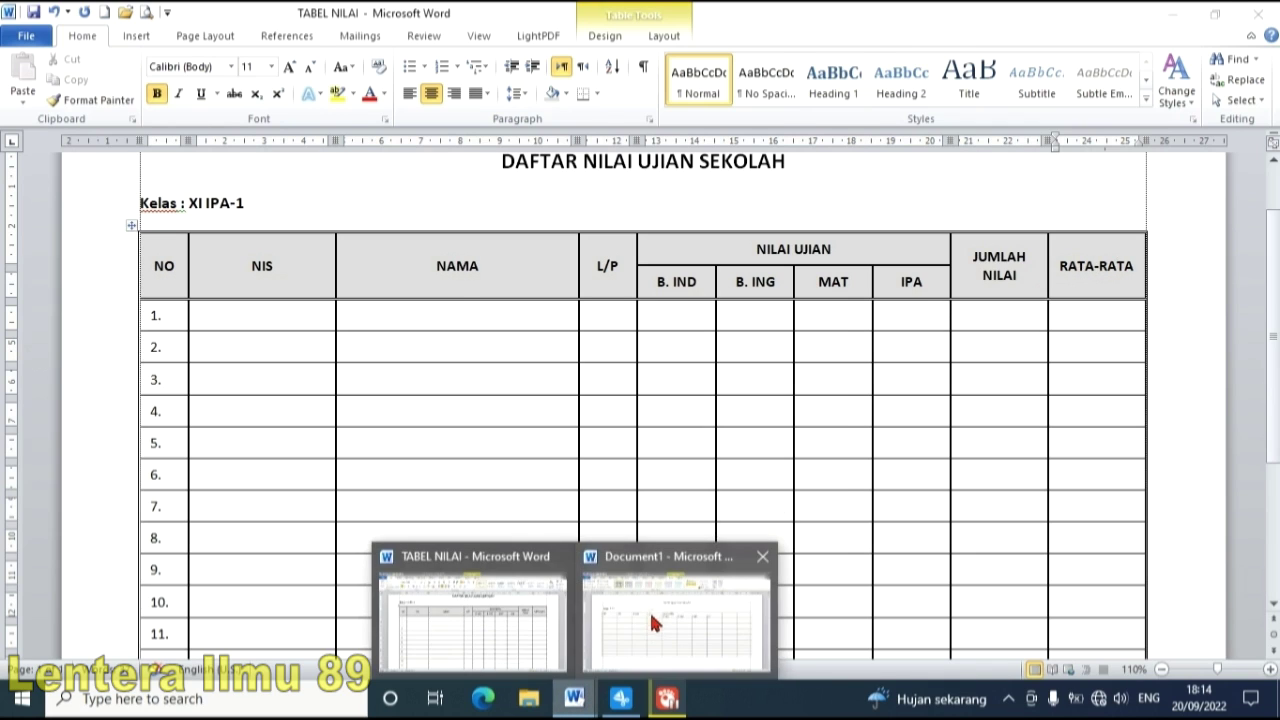
left_click(649, 610)
type("JUMLA")
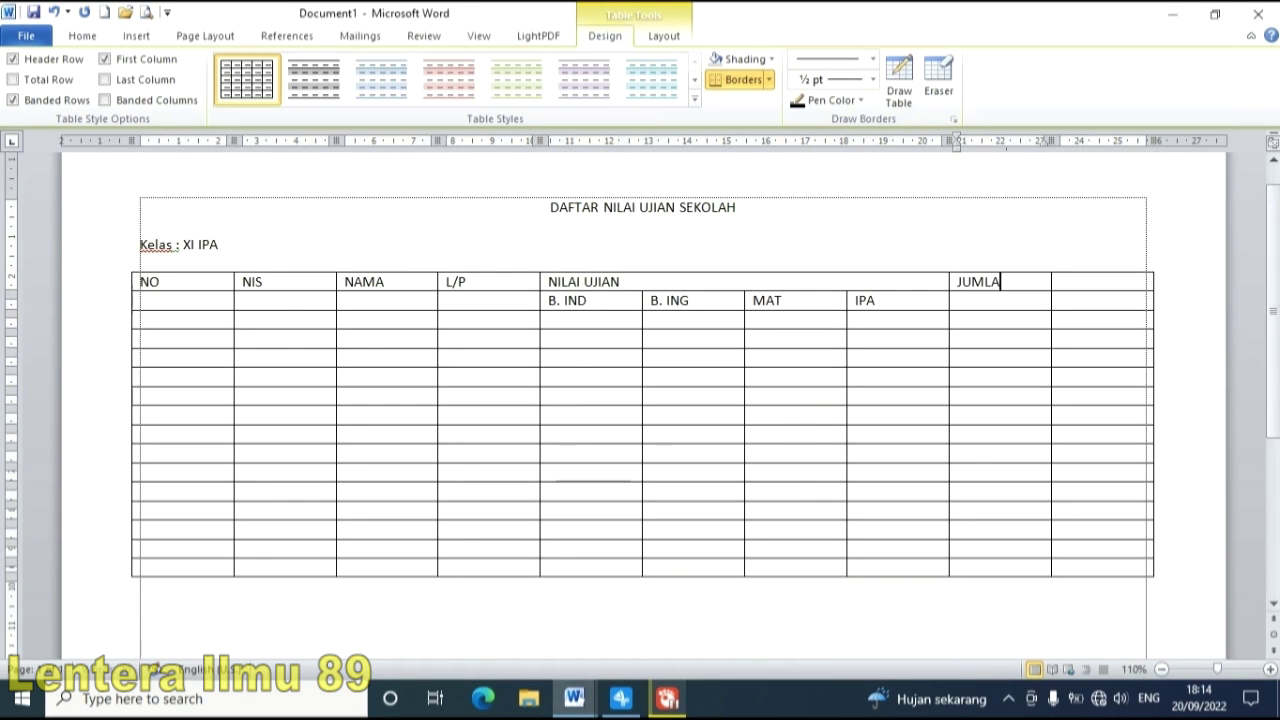
type("H NILAI")
key("Tab")
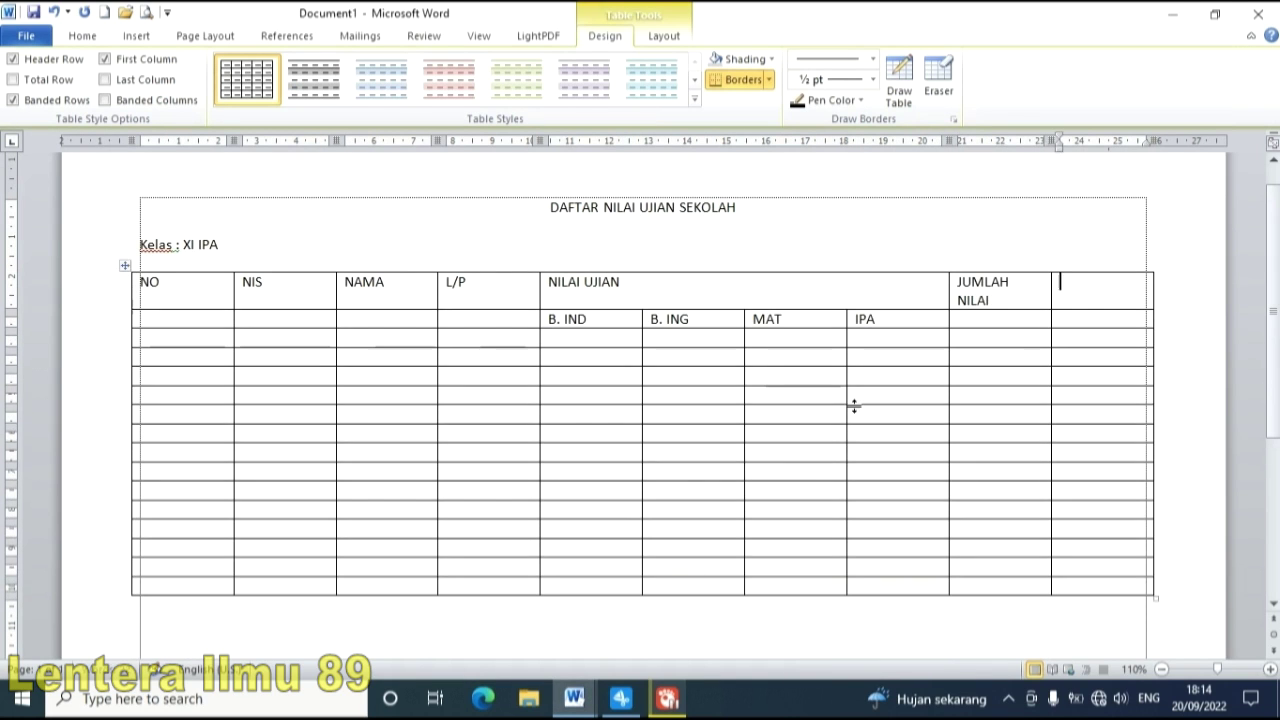
type("RATA")
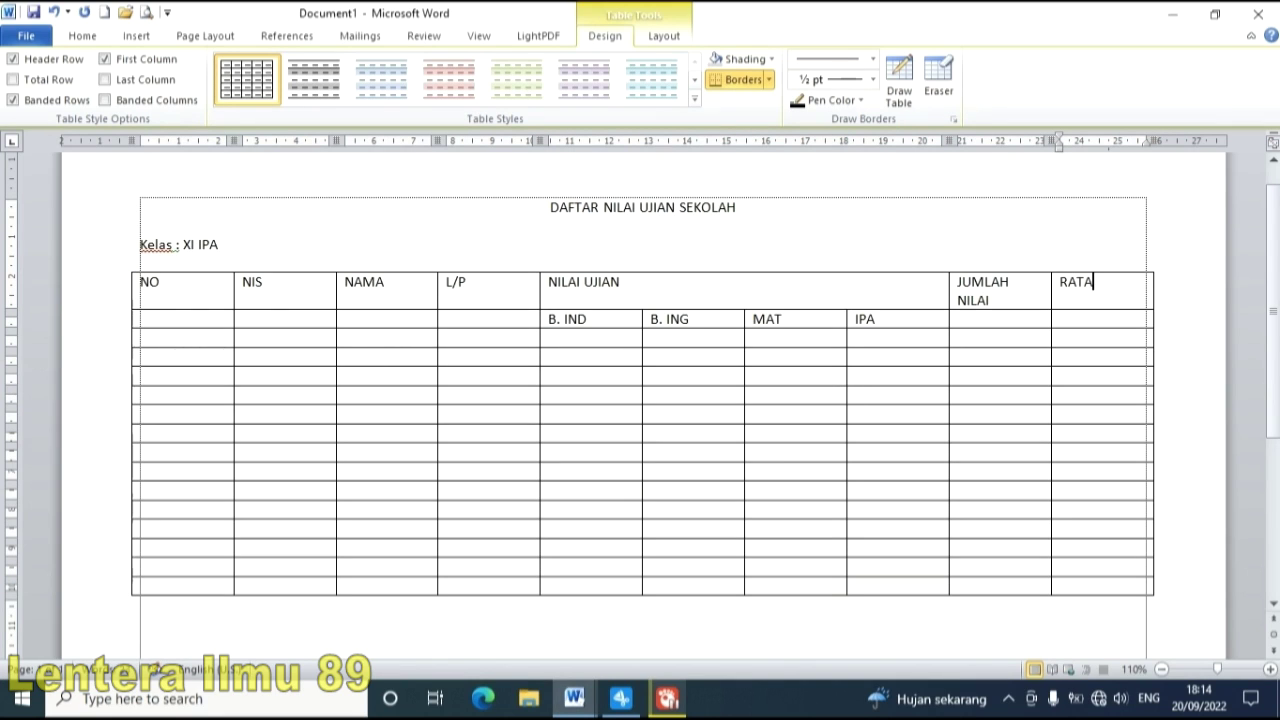
type("-RATA")
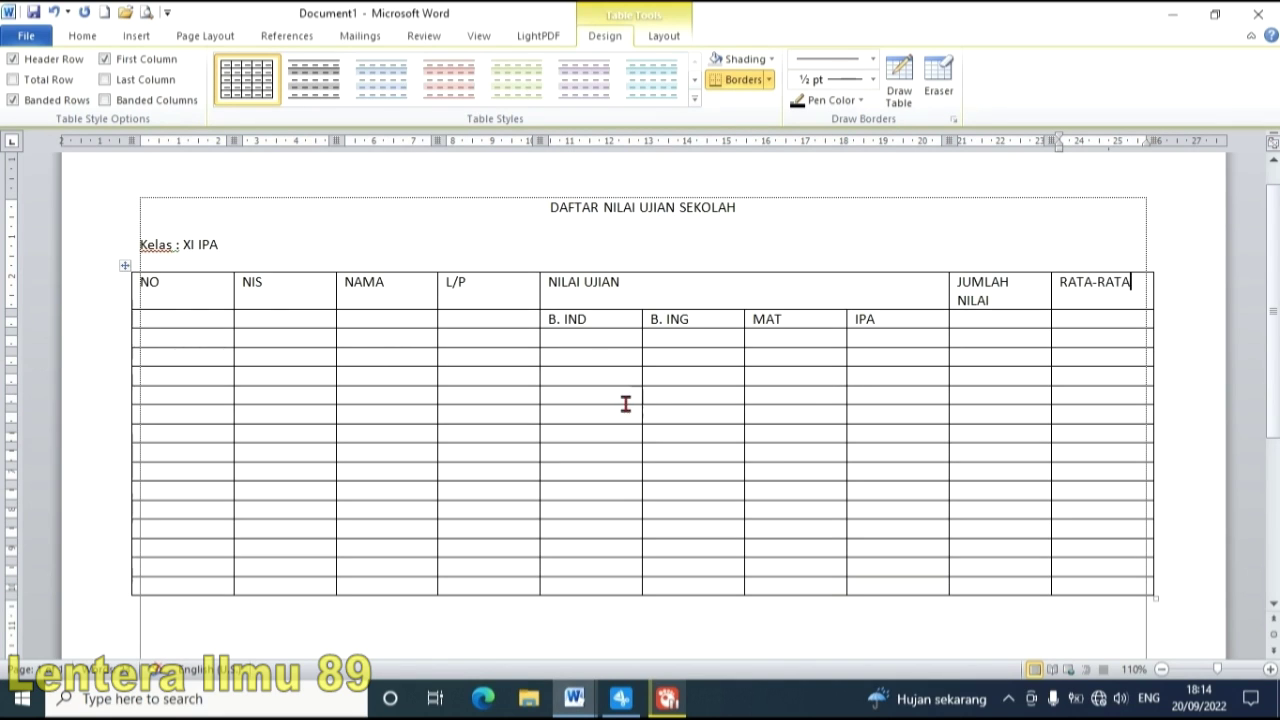
- Examine which header cells span both heading rows in the TABEL NILAI document, and return to Document1
left_click(582, 343)
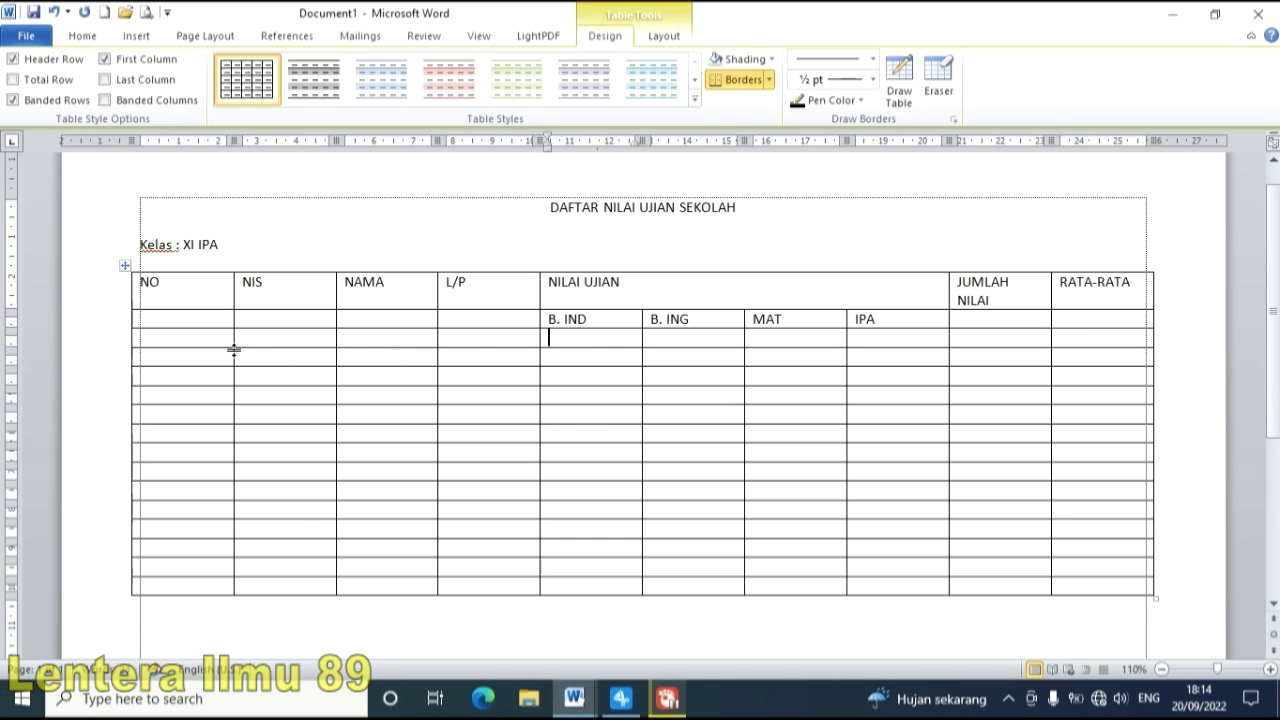
left_click(194, 338)
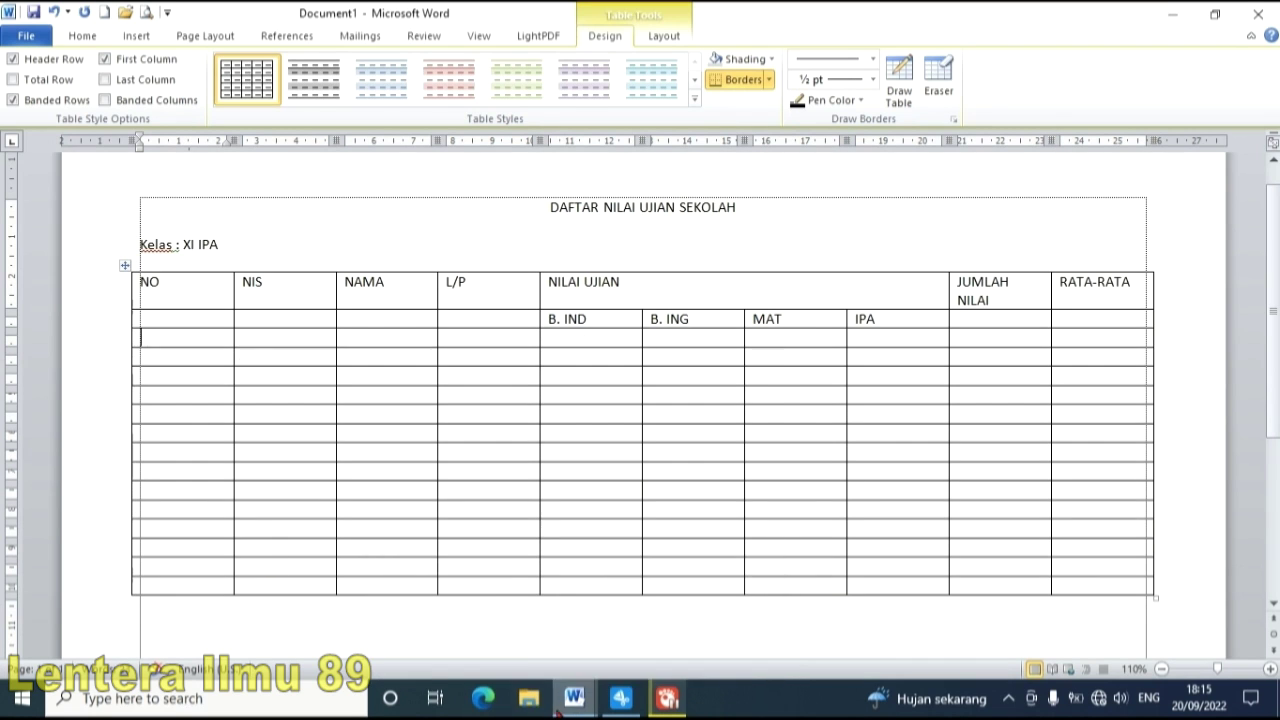
left_click(494, 612)
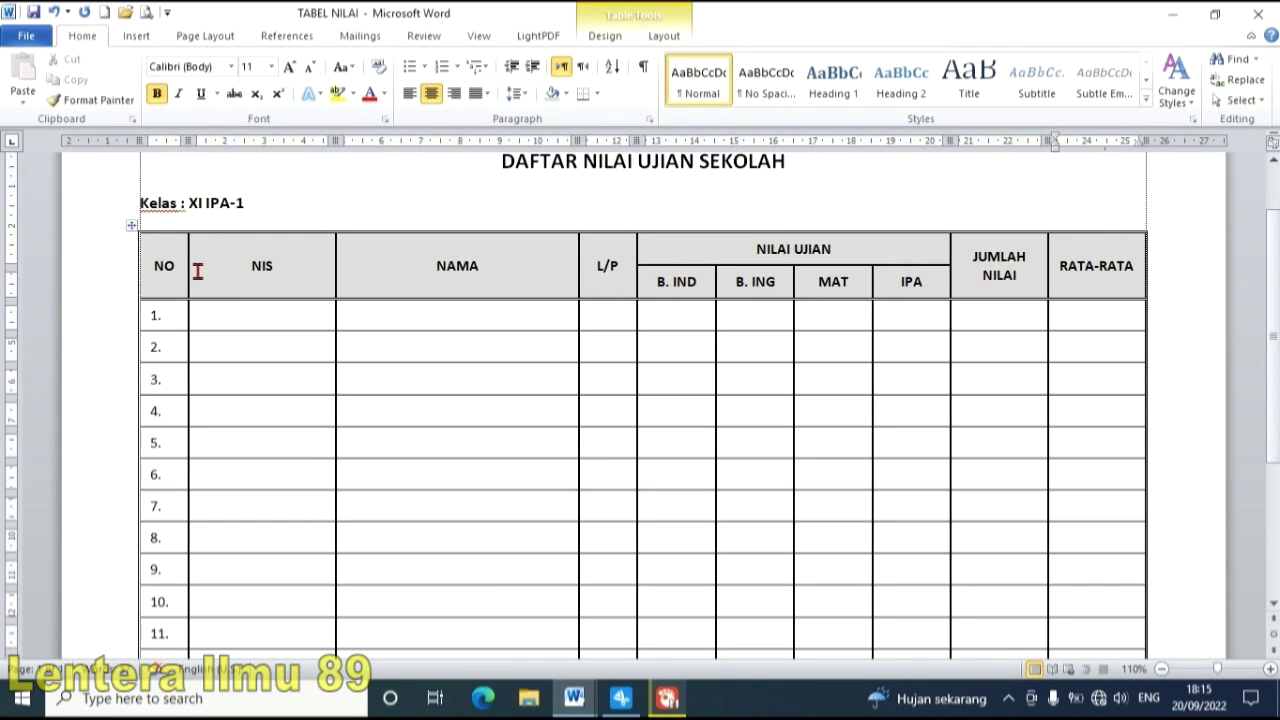
left_click(278, 268)
left_click(436, 265)
left_click(620, 266)
left_click(1038, 277)
left_click(1107, 269)
left_click_drag(688, 285, 916, 289)
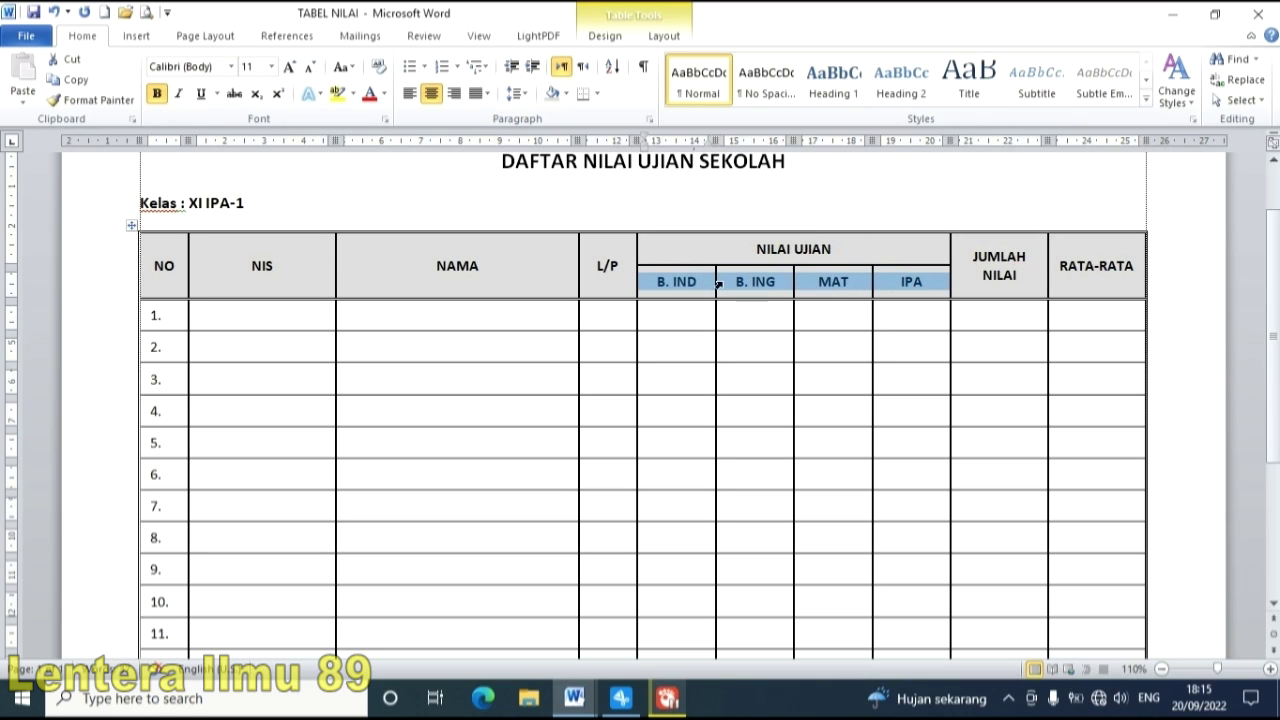
left_click(151, 264)
left_click_drag(151, 264, 528, 263)
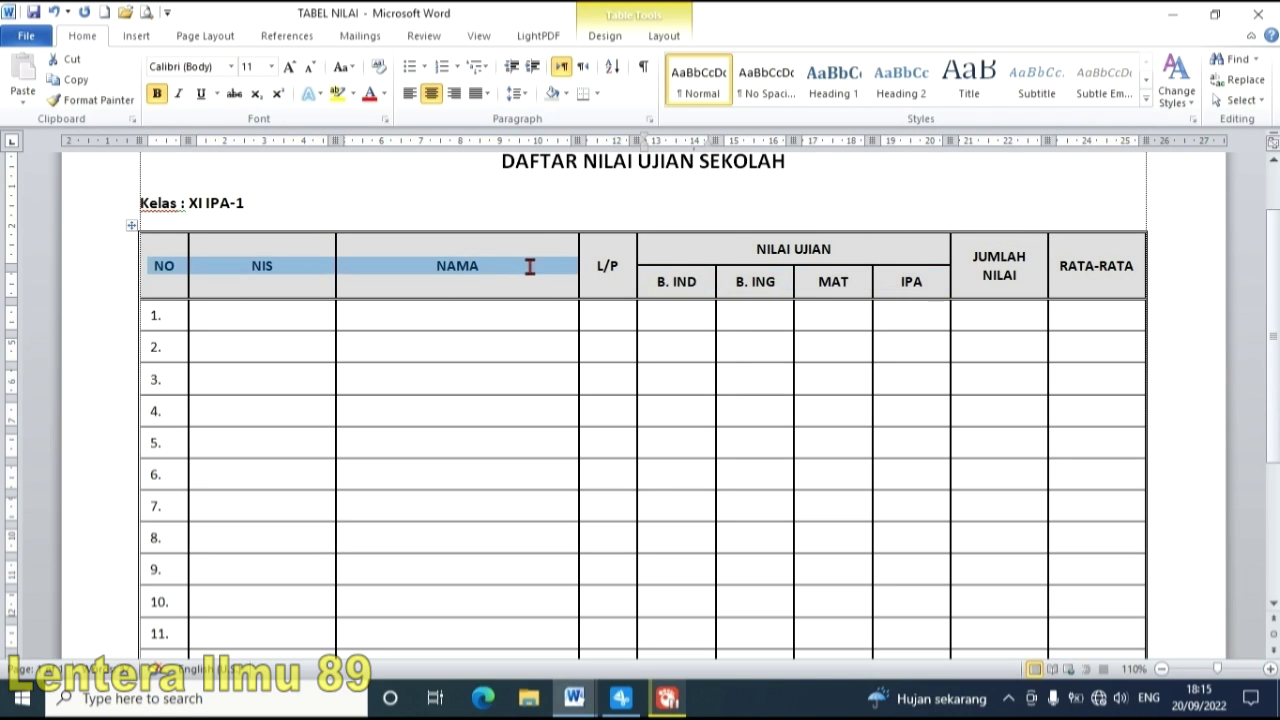
left_click(266, 334)
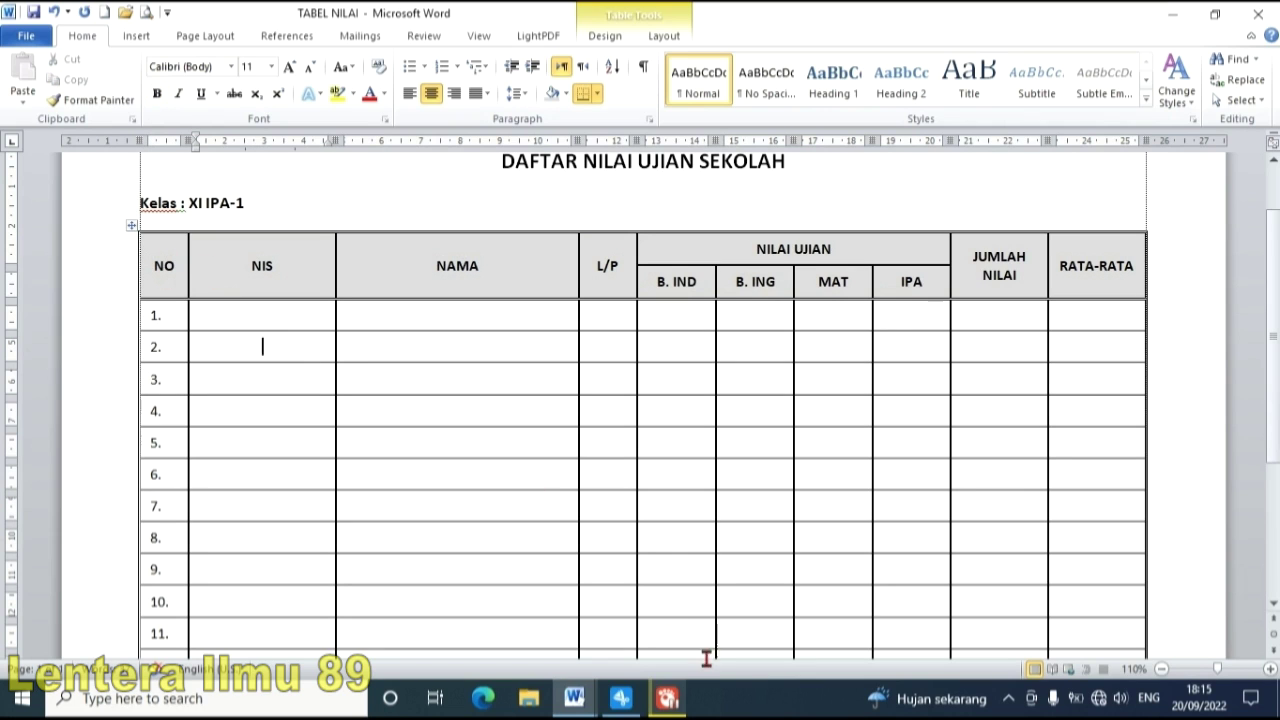
mouse_move(573, 700)
left_click(661, 626)
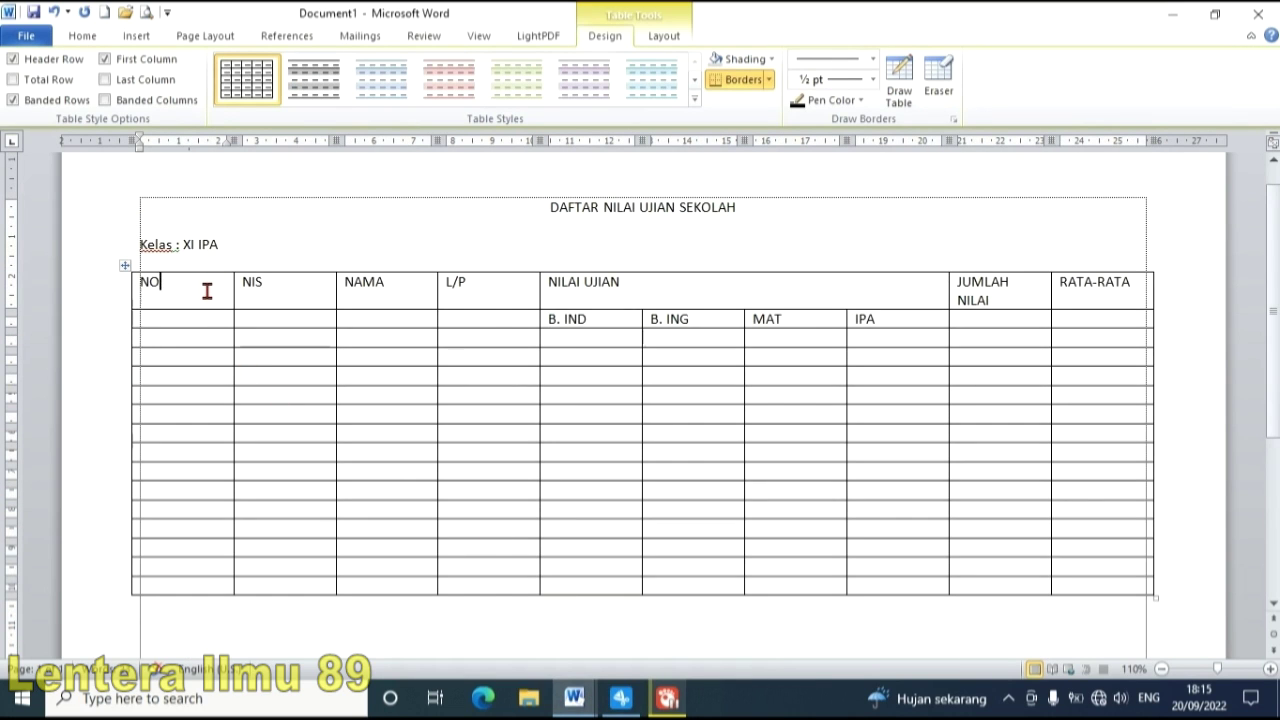
- Merge the "NO" header cell with the empty cell directly below it
left_click_drag(206, 300, 211, 320)
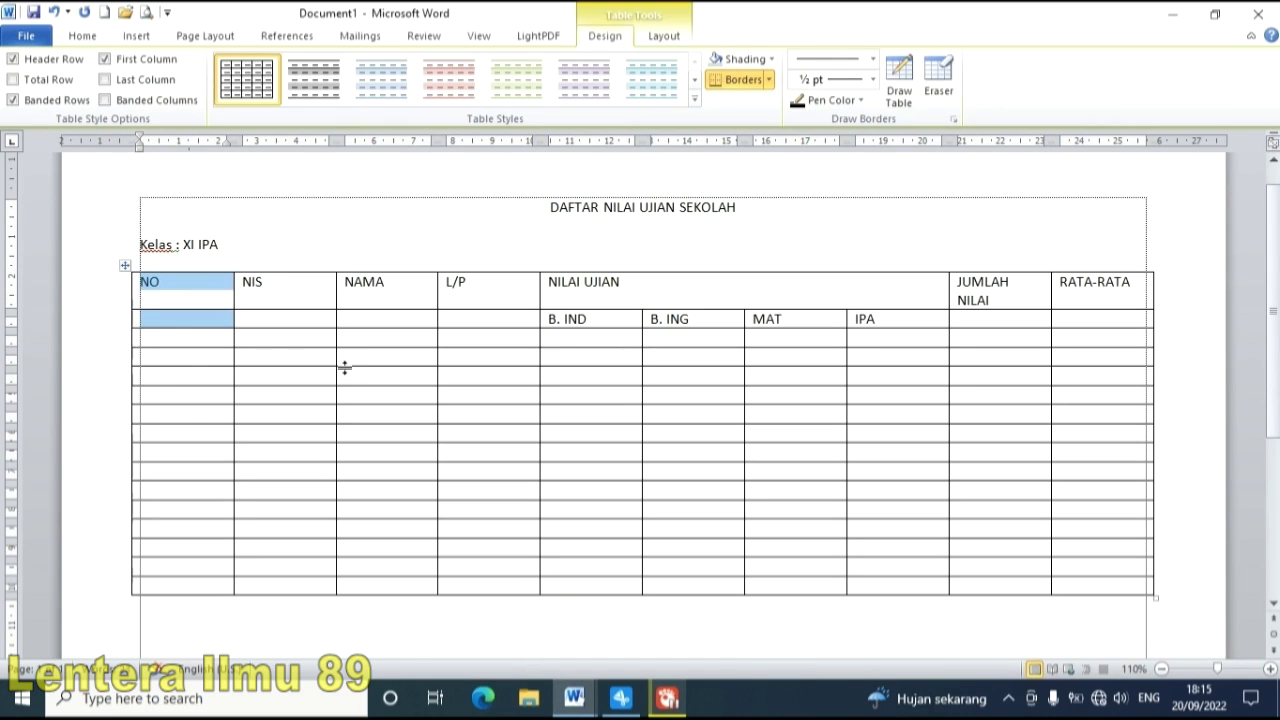
right_click(214, 328)
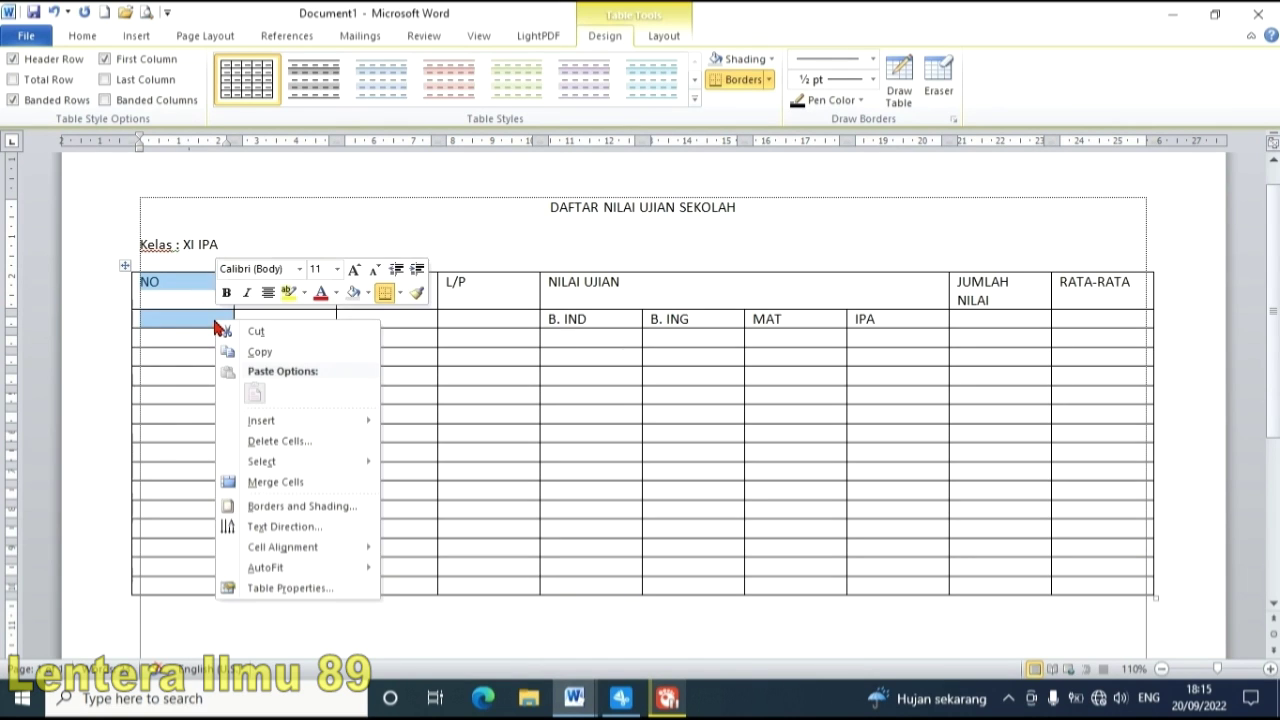
left_click(325, 480)
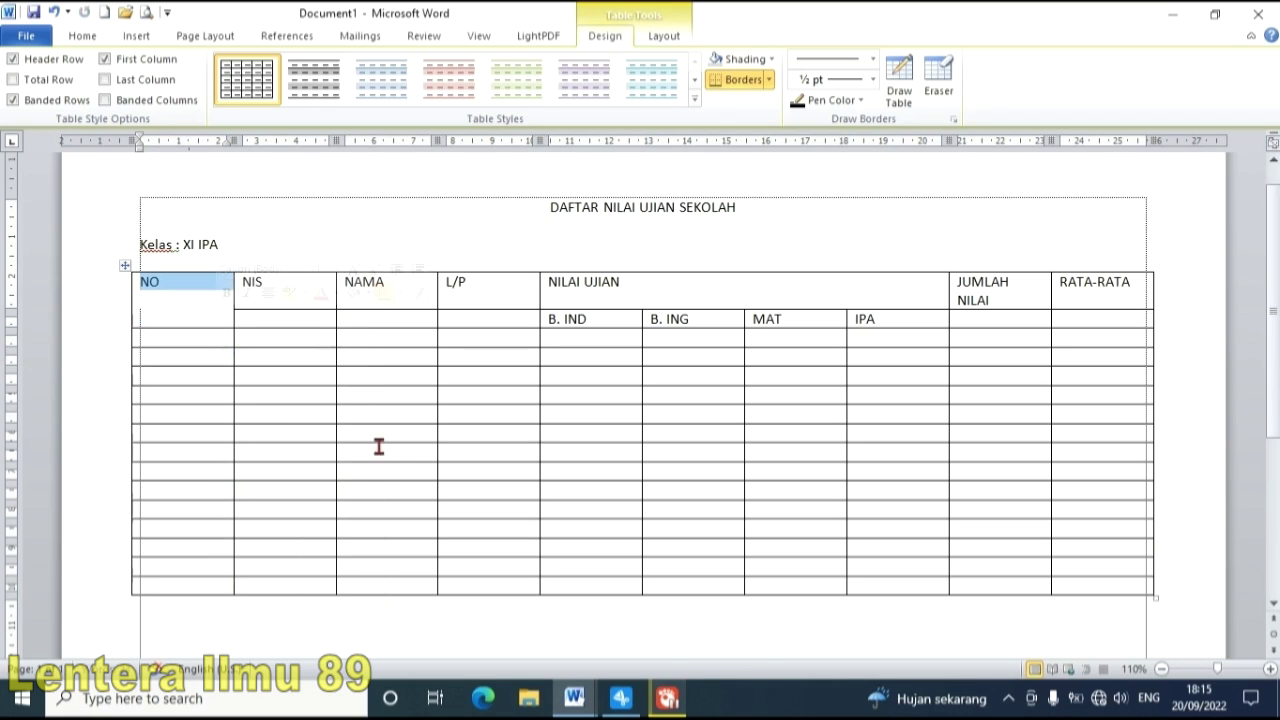
- Merge the "NIS" and "NAMA" header cells each with the empty cell directly below them
left_click(298, 286)
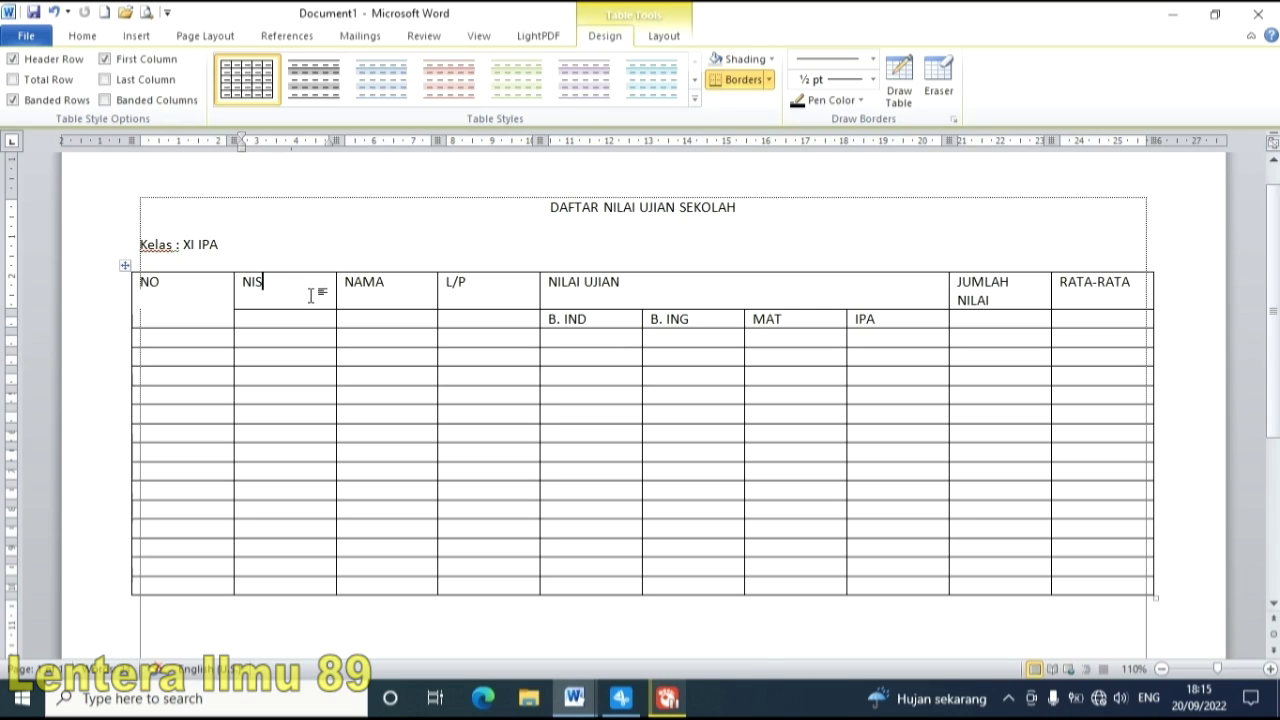
left_click_drag(311, 295, 320, 314)
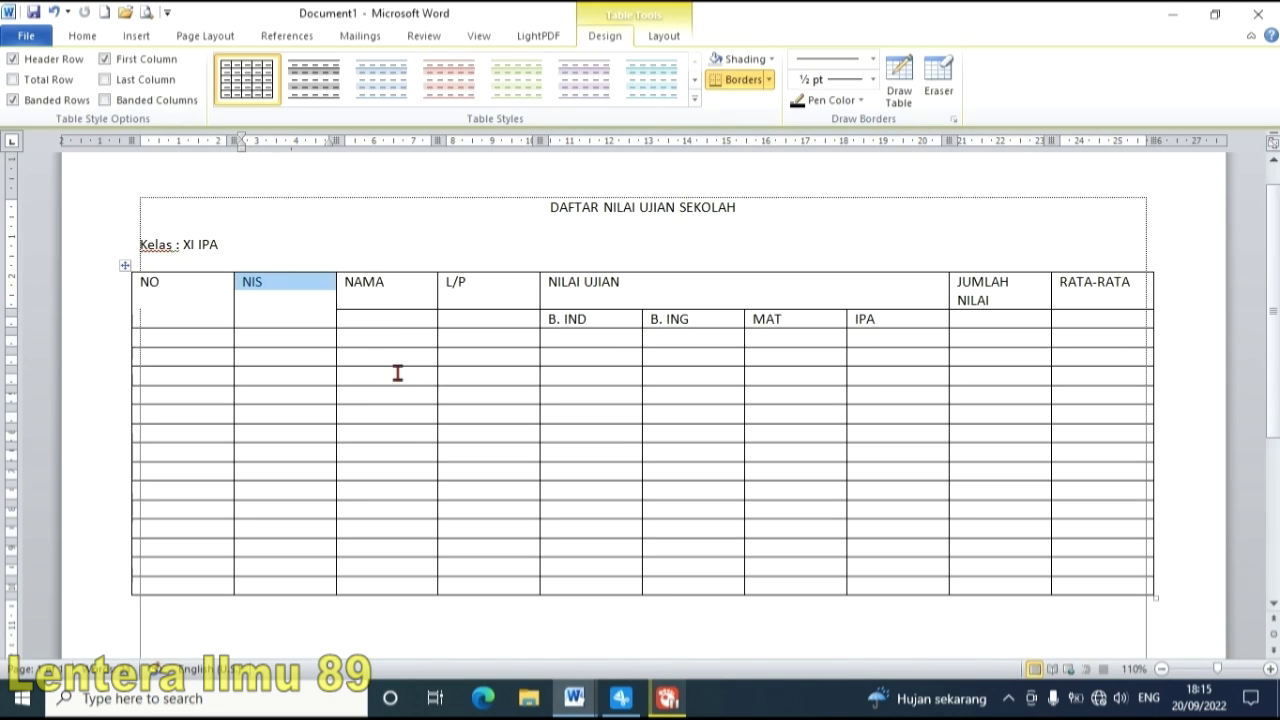
left_click(409, 297)
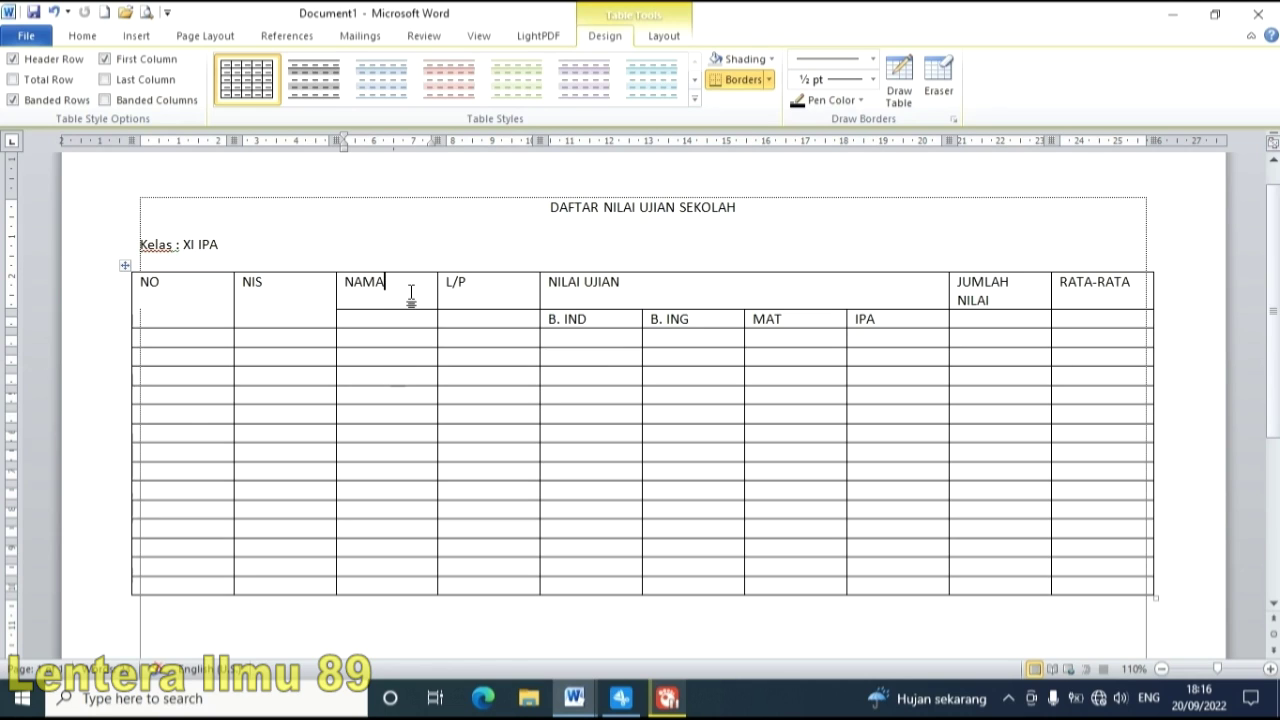
left_click_drag(413, 315, 414, 323)
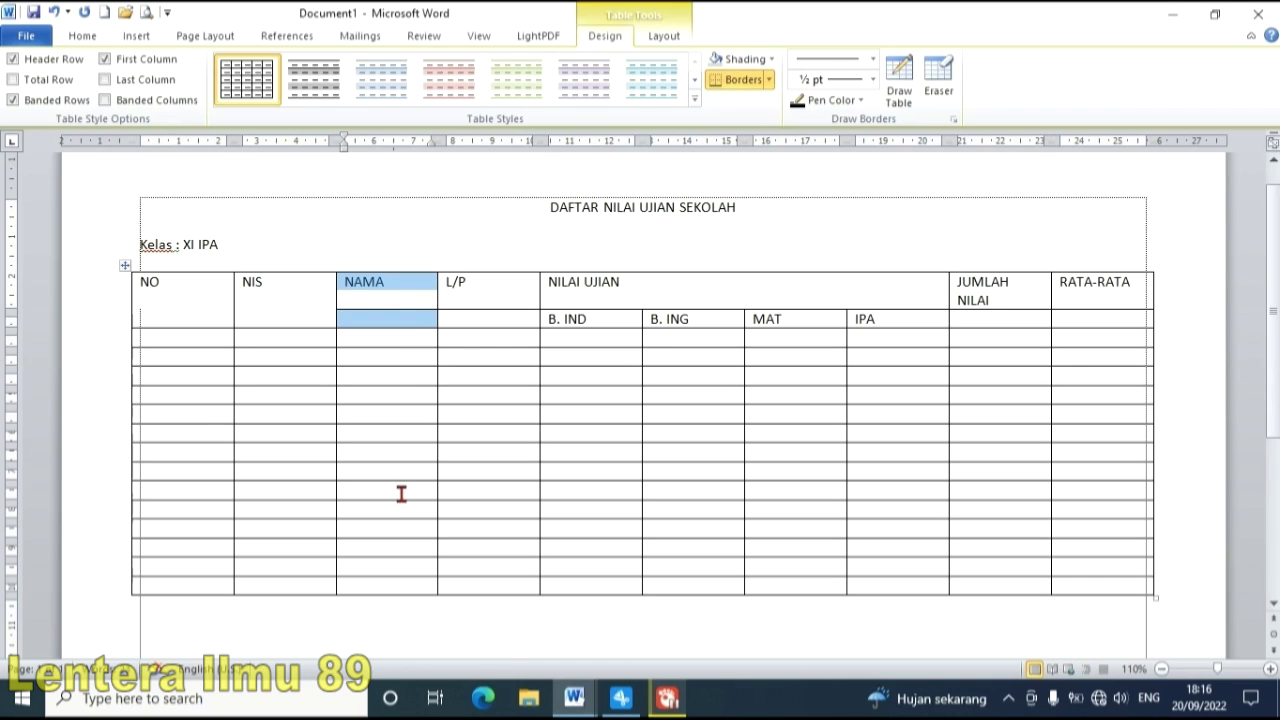
key("alt+j")
key("l")
key("m")
- Merge the "L/P" header cell with the empty cell directly below it
left_click(497, 289)
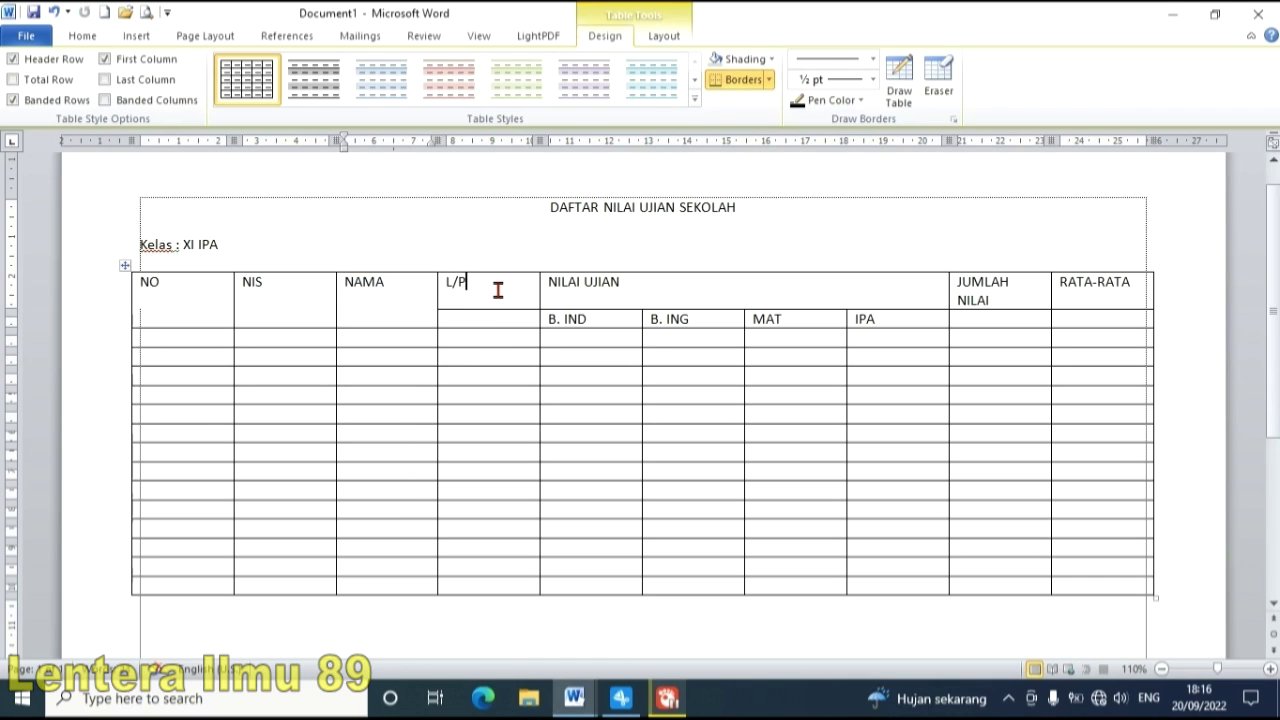
left_click_drag(498, 307, 500, 320)
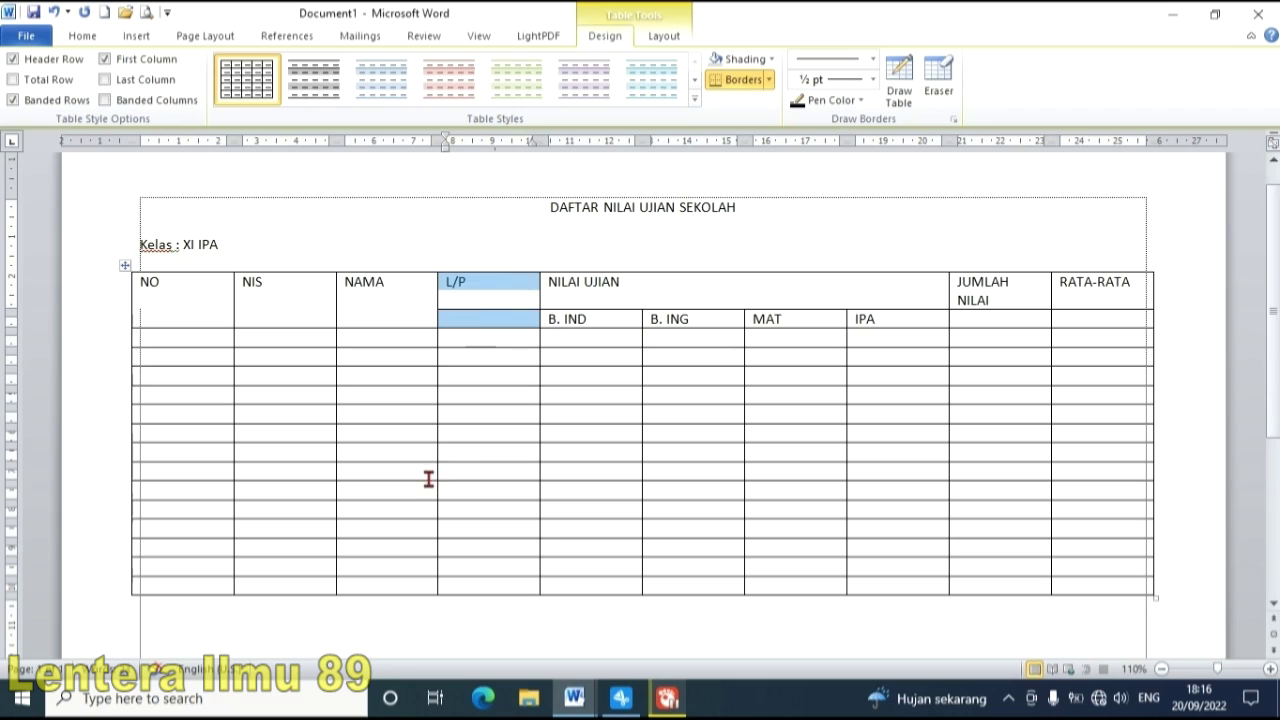
key("alt+j")
key("l")
key("m")
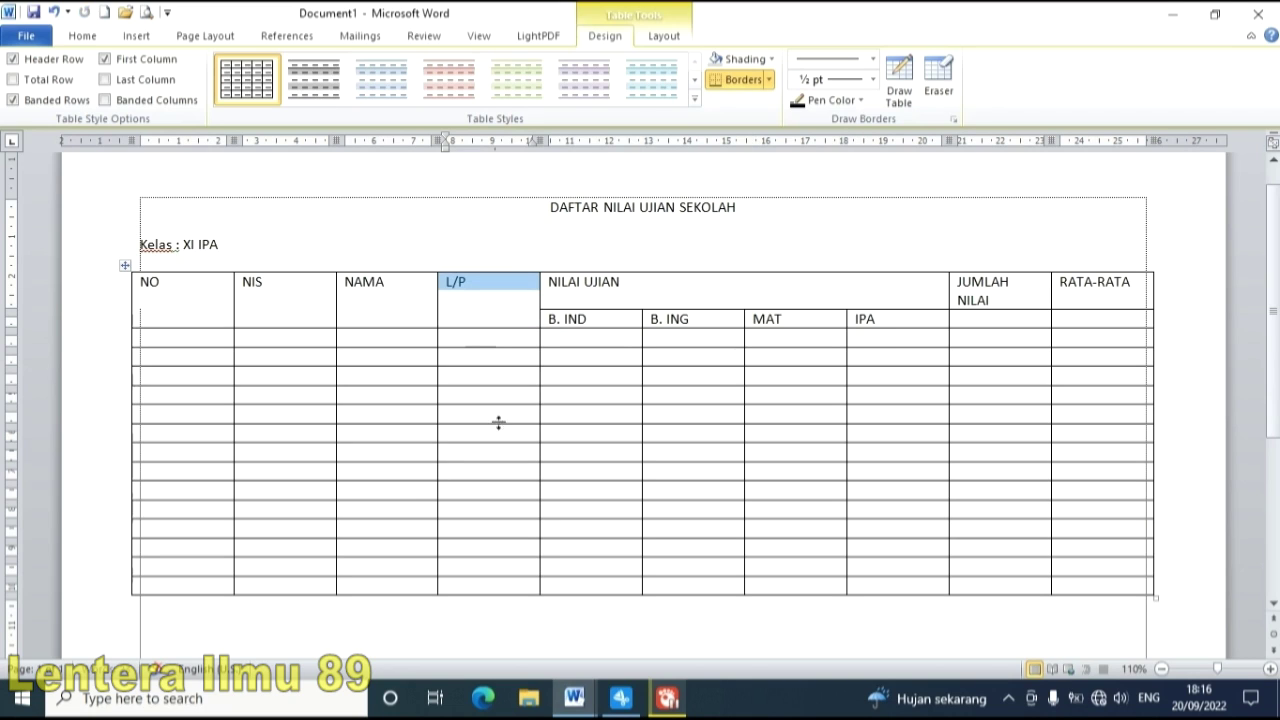
- Merge the "JUMLAH NILAI" and "RATA-RATA" header cells each with the empty cell directly below them
left_click_drag(1014, 291, 1015, 318)
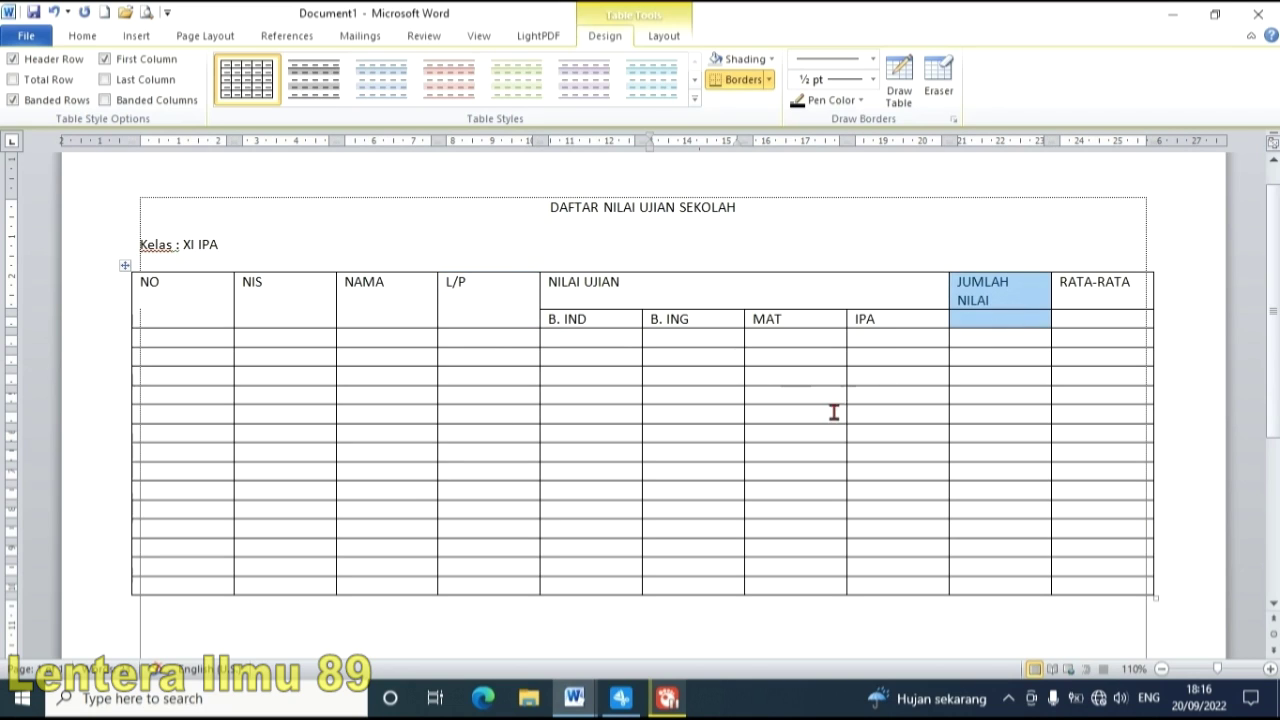
key("alt+j")
key("l")
key("m")
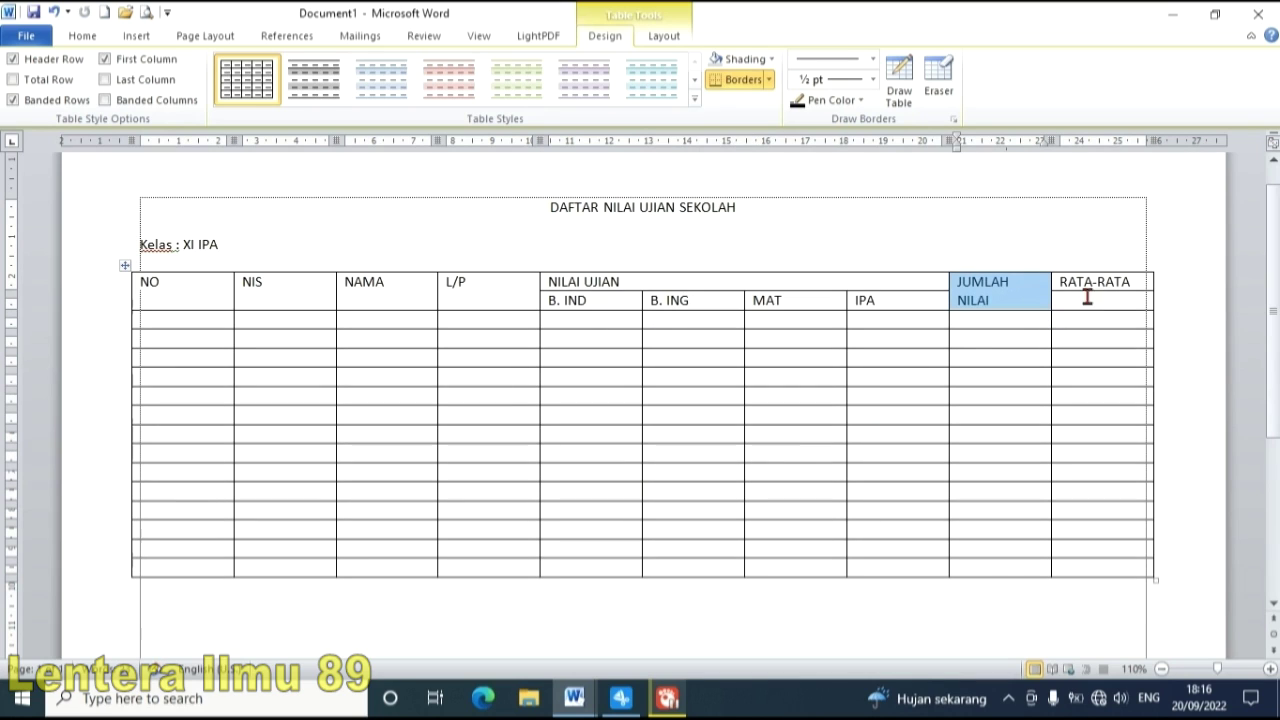
left_click_drag(1104, 283, 1112, 300)
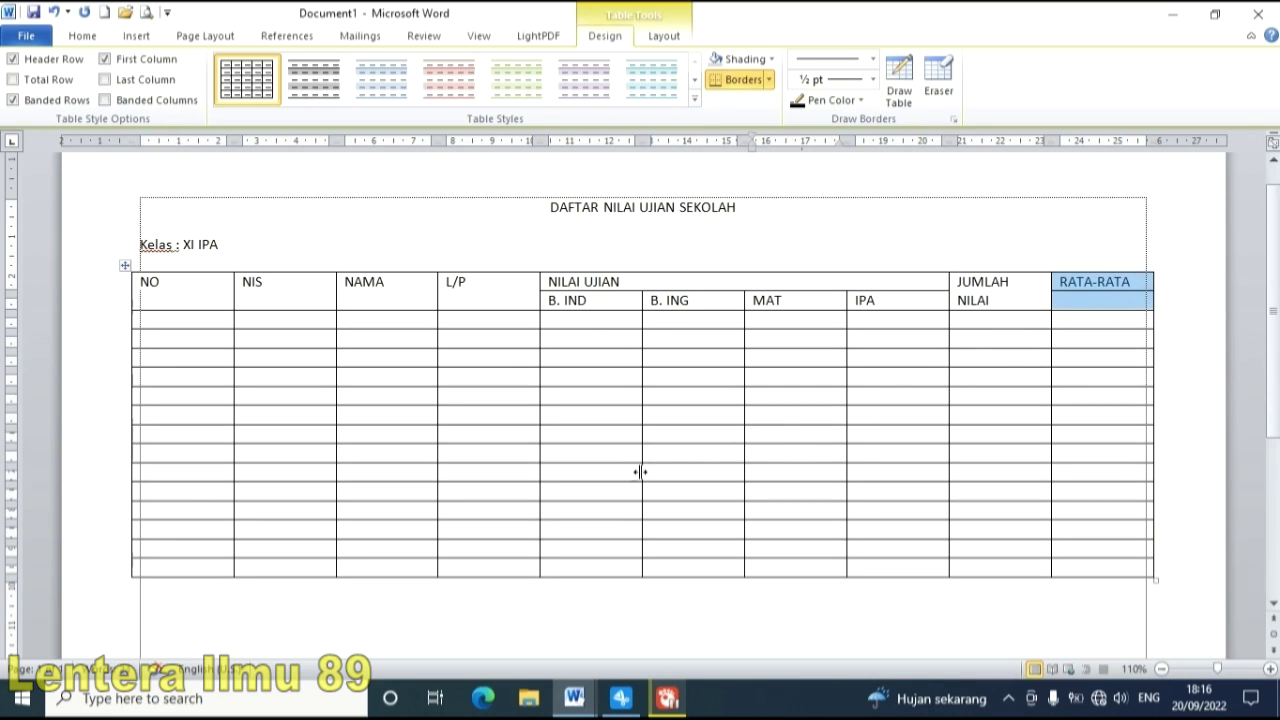
key("alt+j")
key("l")
key("m")
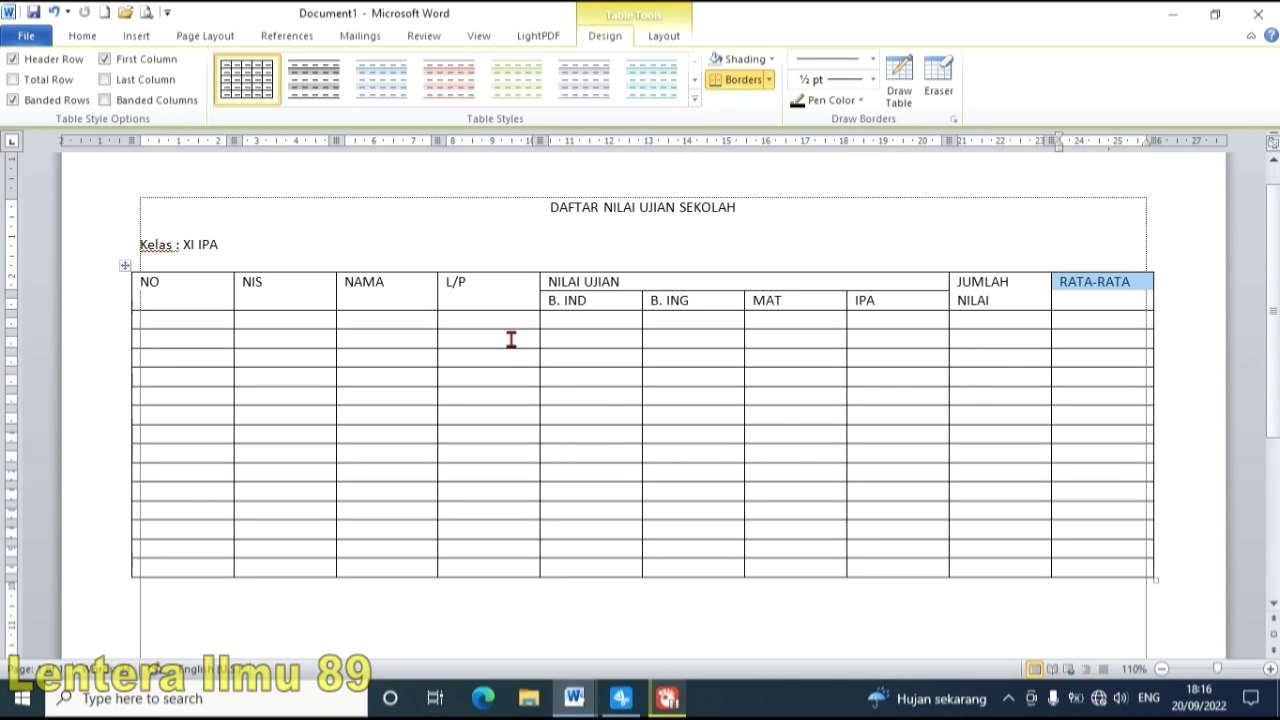
key("Tab")
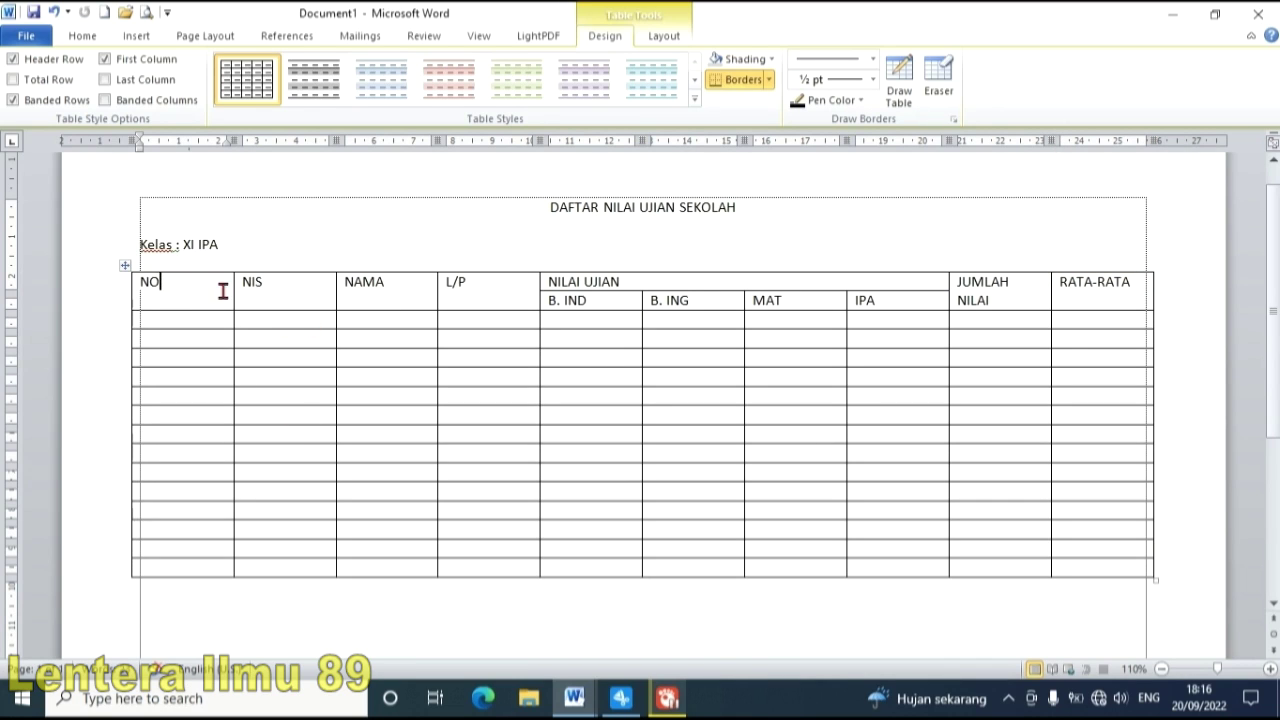
- Centre the contents of all table cells both horizontally and vertically
left_click_drag(223, 289, 1103, 563)
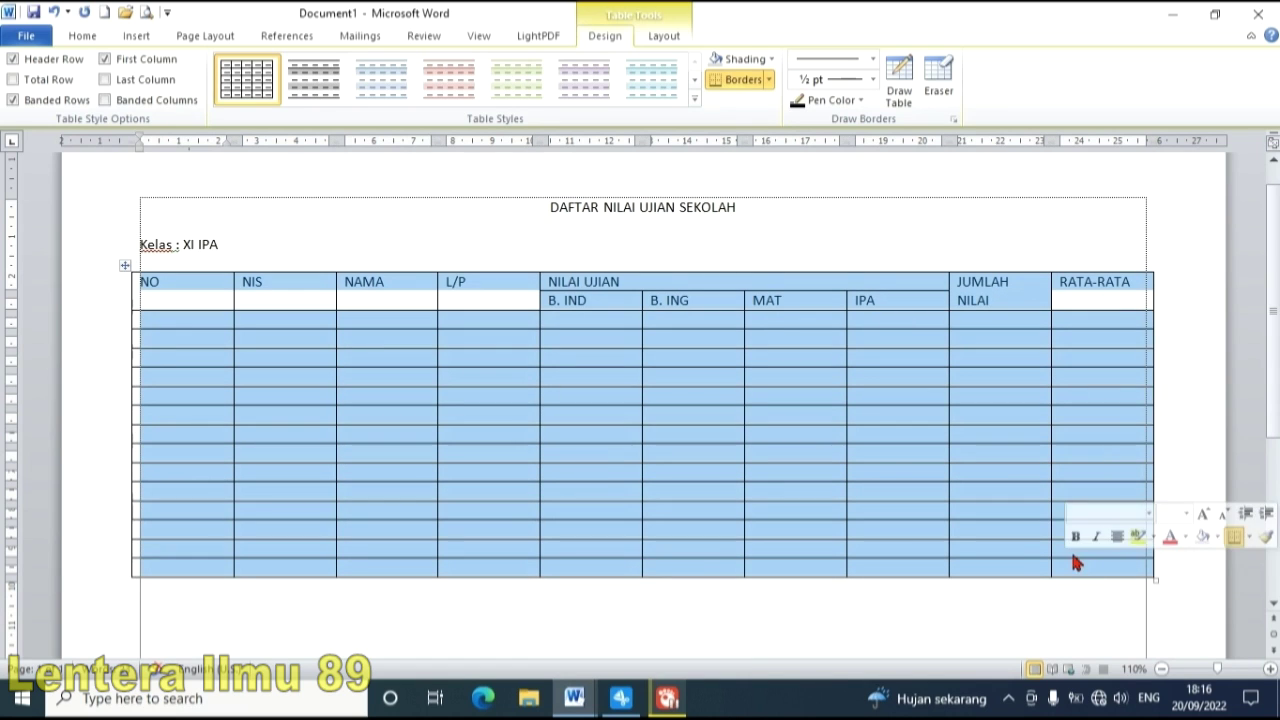
right_click(700, 400)
mouse_move(845, 322)
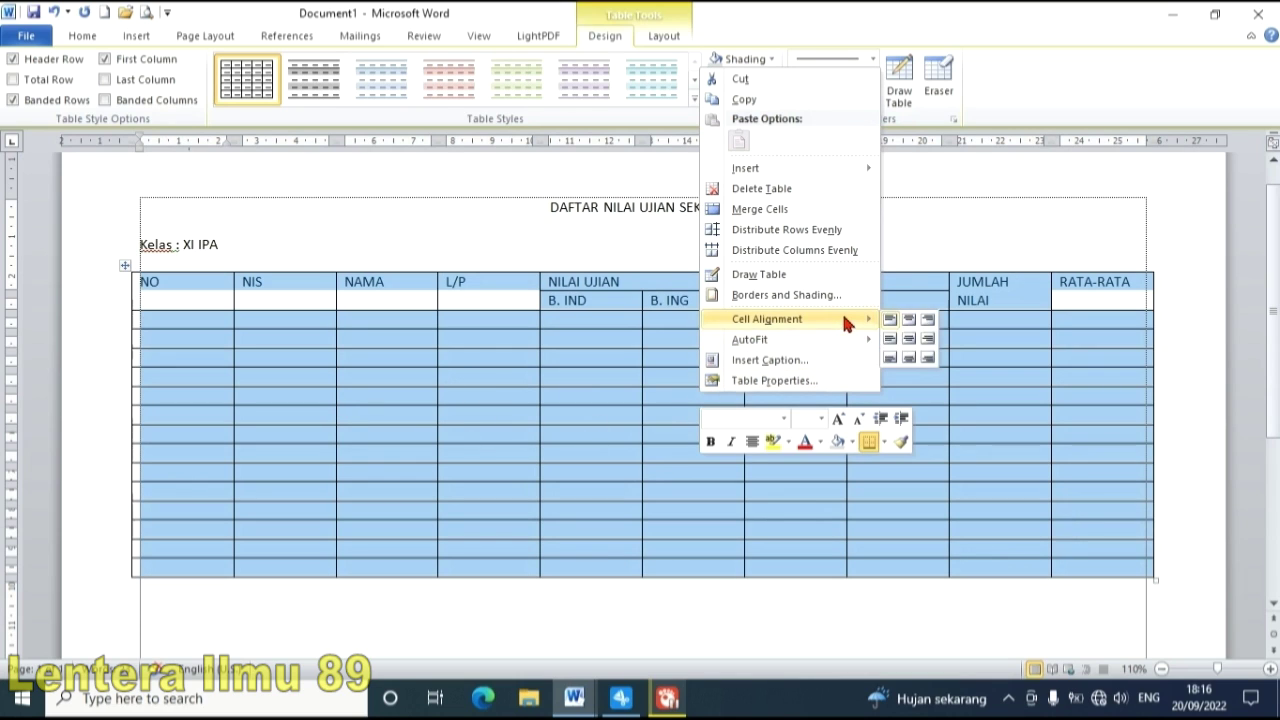
left_click(909, 339)
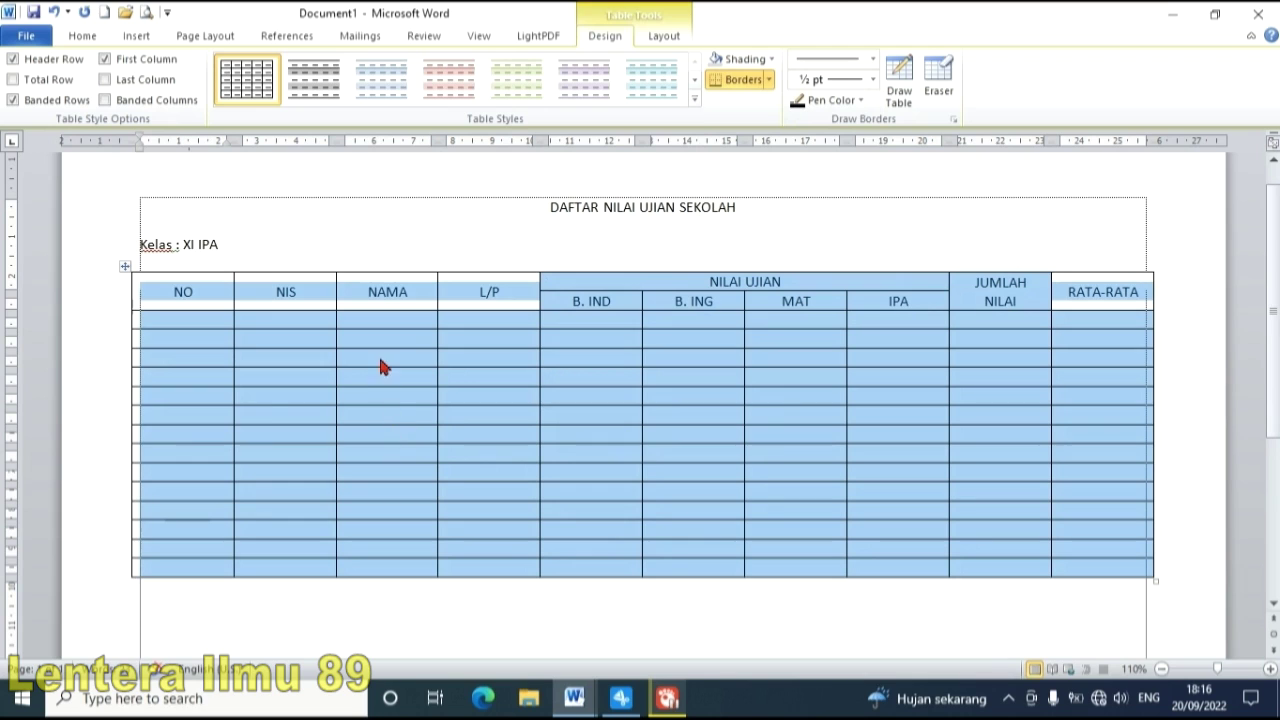
left_click(386, 361)
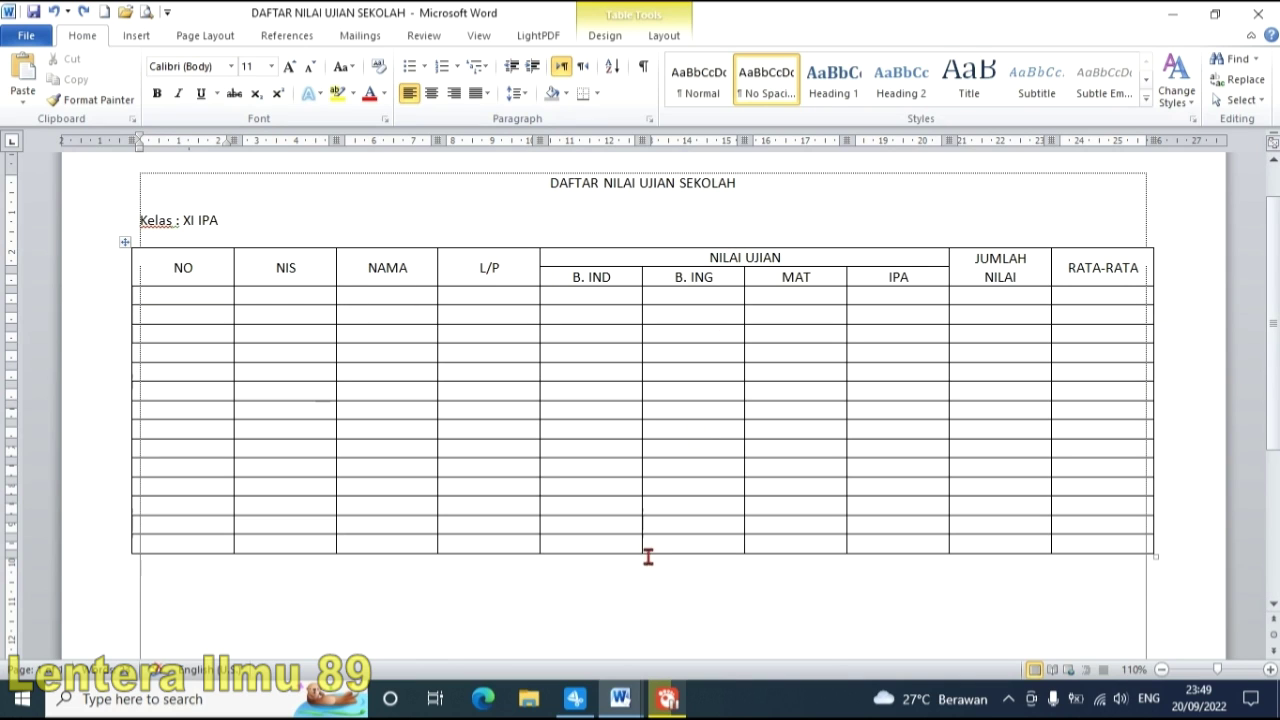
- Examine the widths of the NO, NIS and NAMA columns in the TABEL NILAI document, and return to DAFTAR NILAI UJIAN SEKOLAH
left_click(621, 703)
left_click(520, 595)
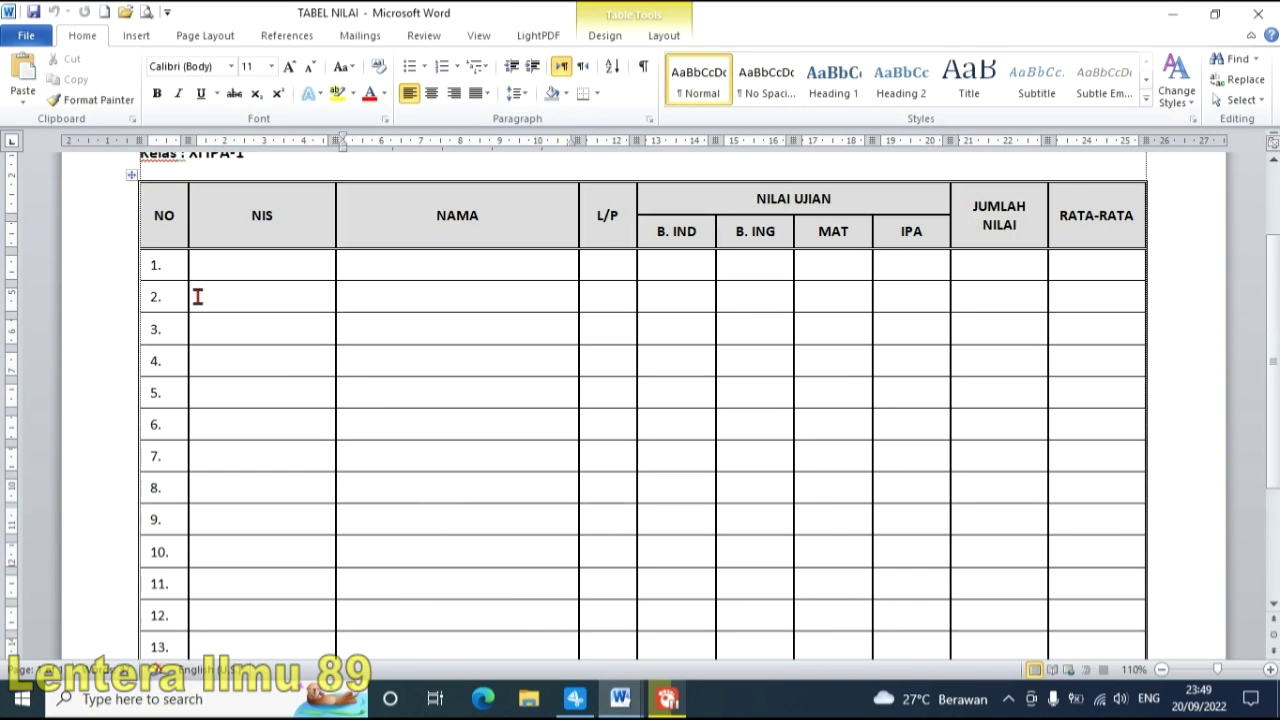
left_click(175, 215)
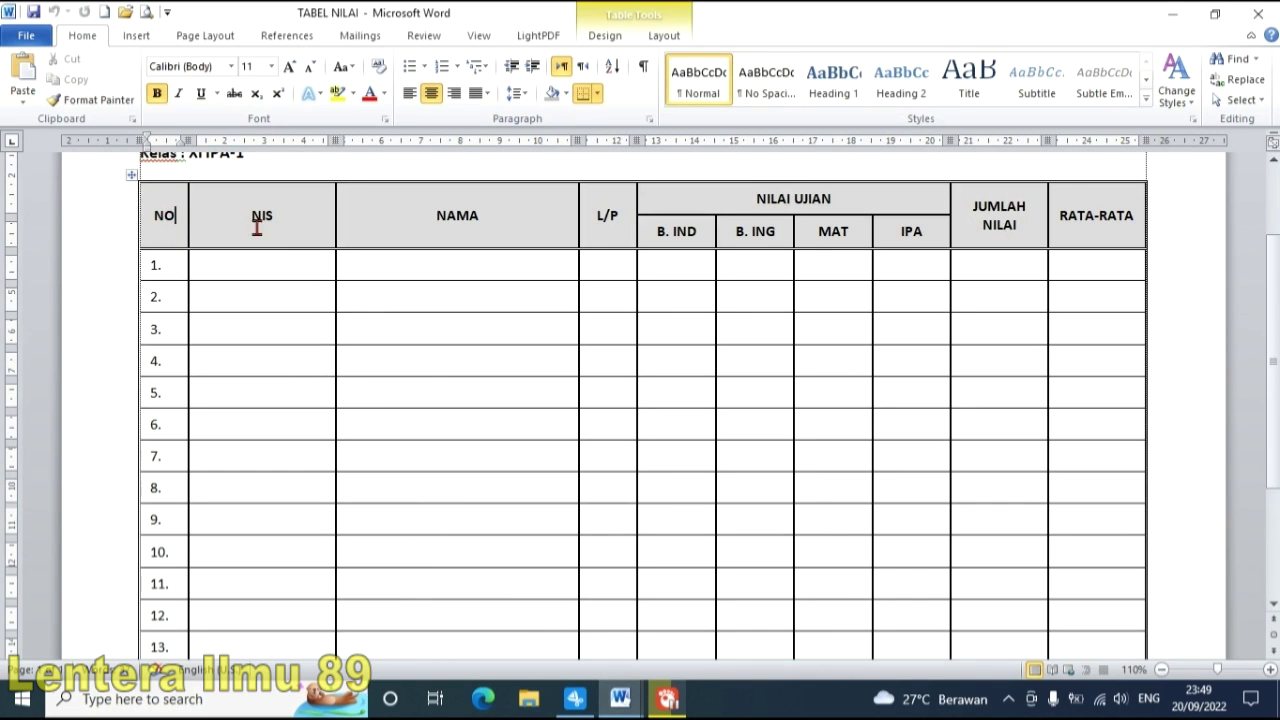
left_click(306, 215)
left_click(496, 212)
left_click(636, 694)
left_click(722, 600)
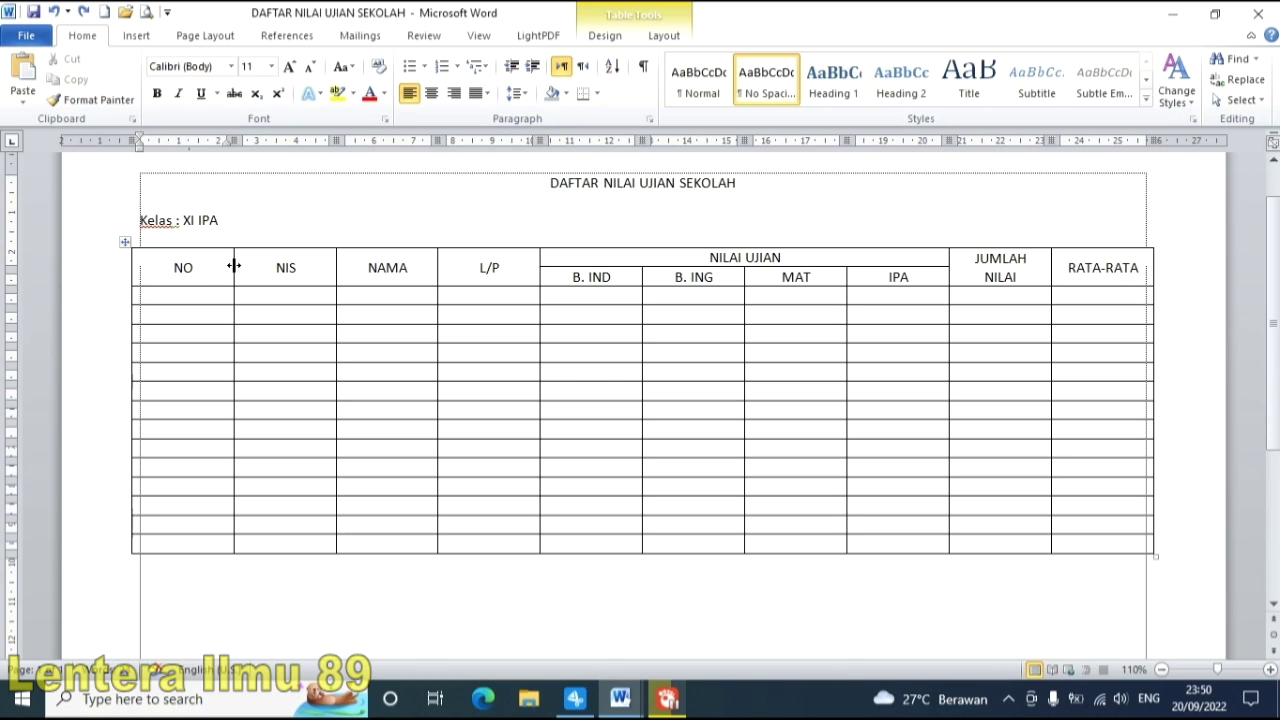
- Narrow the NO column to about 1.4 cm and the NIS column to about 2.5 cm
left_click_drag(234, 265, 183, 327)
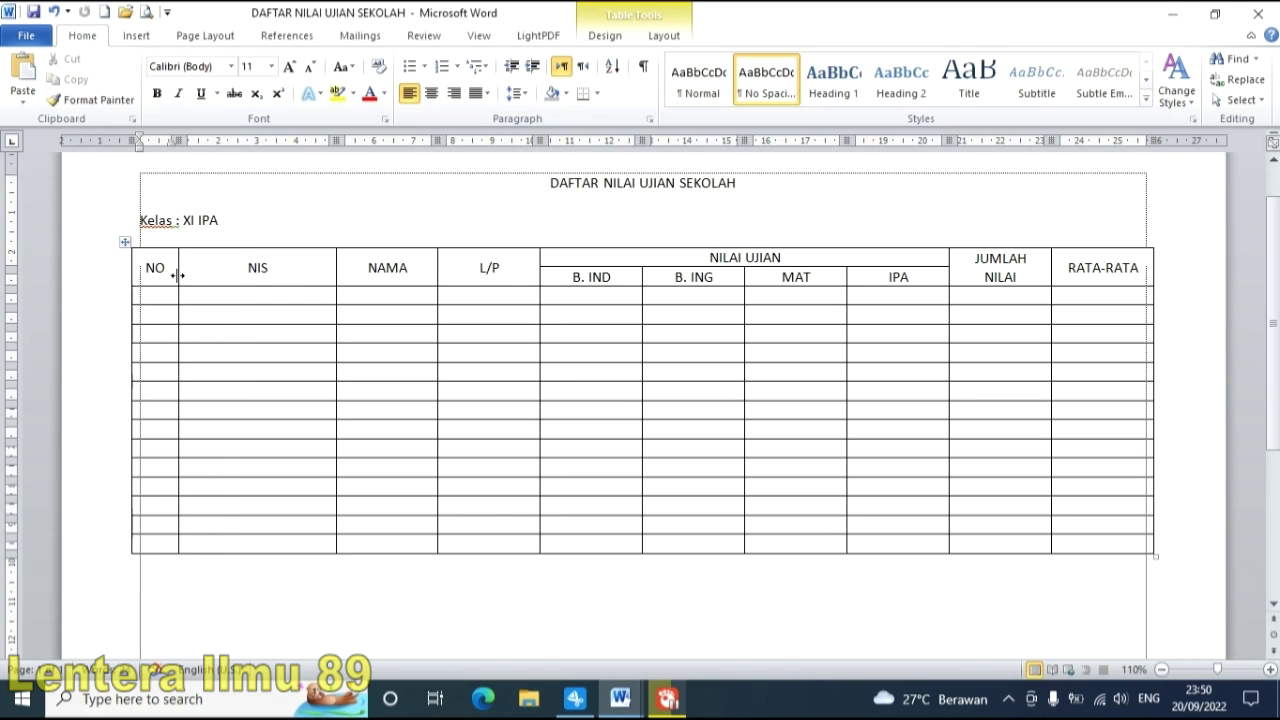
left_click_drag(178, 275, 188, 277)
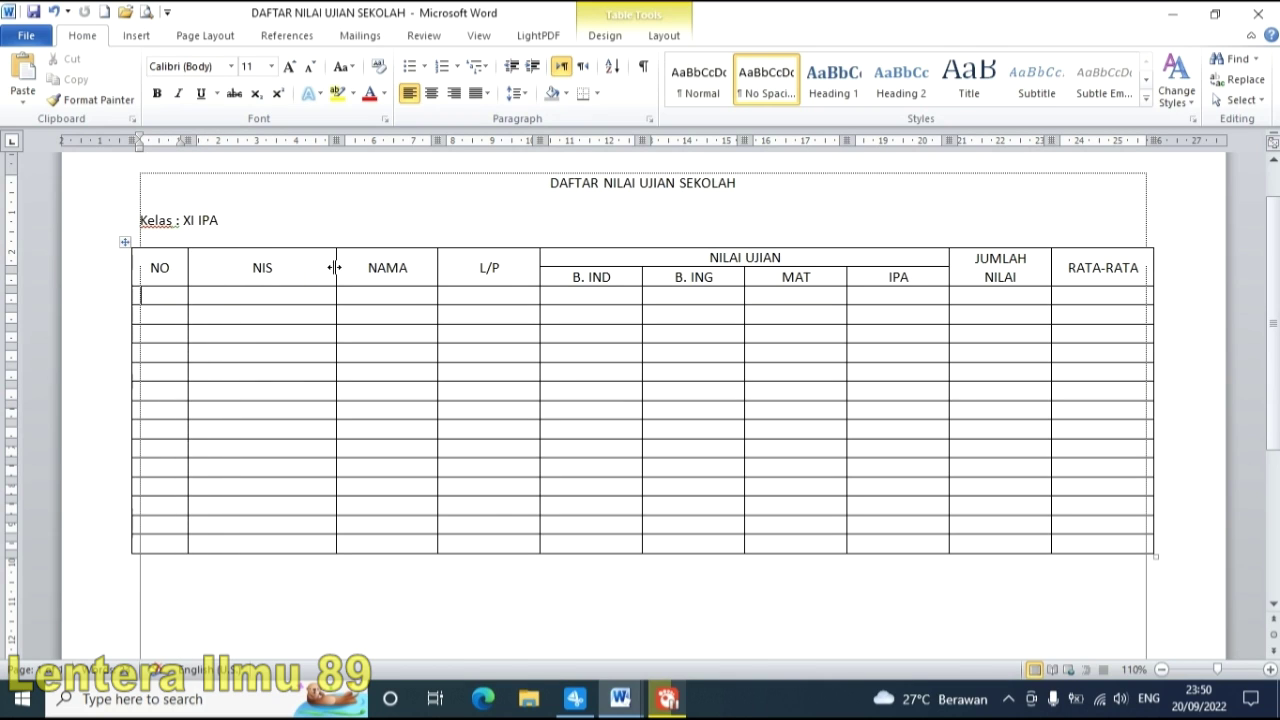
left_click_drag(336, 267, 295, 335)
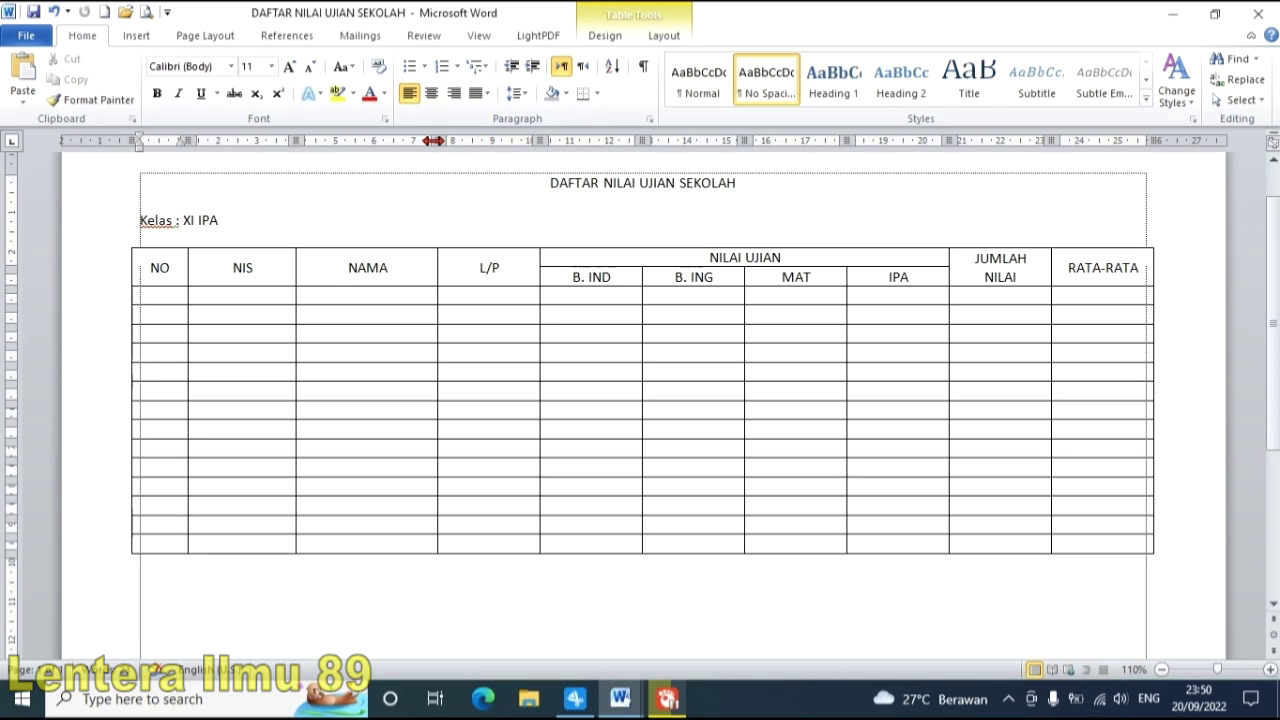
left_click_drag(437, 140, 394, 140)
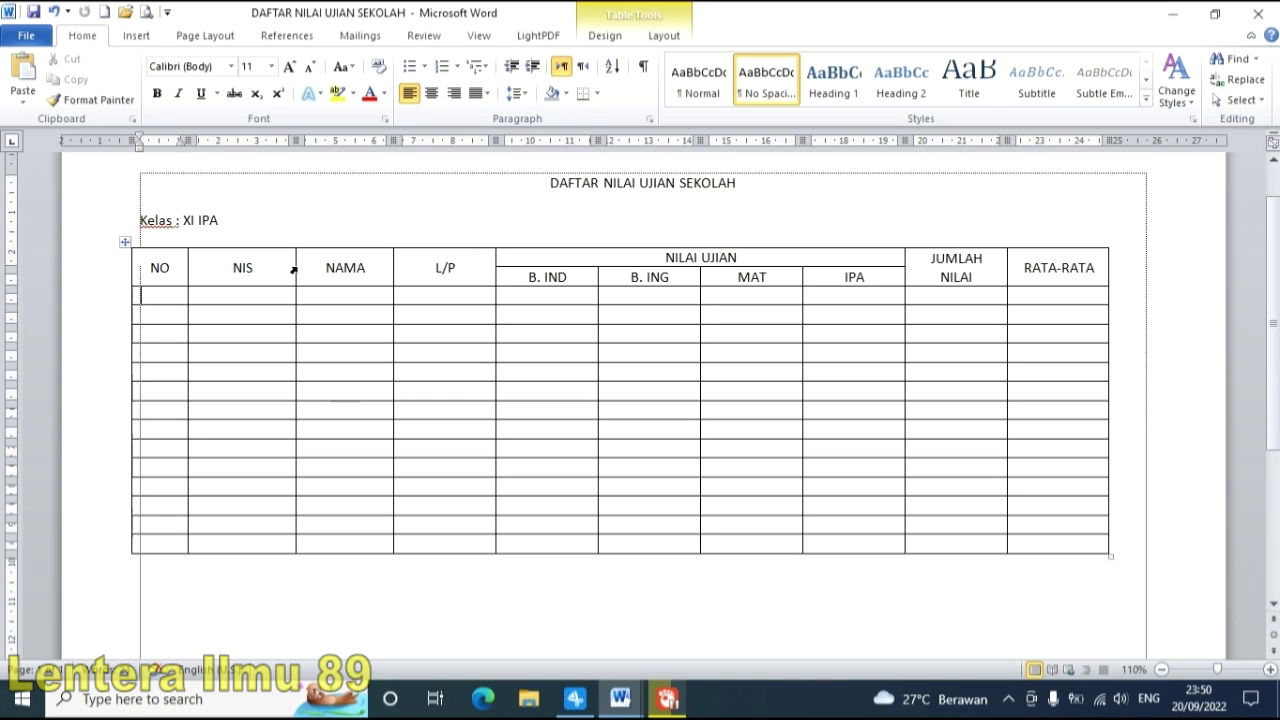
left_click_drag(295, 267, 267, 268)
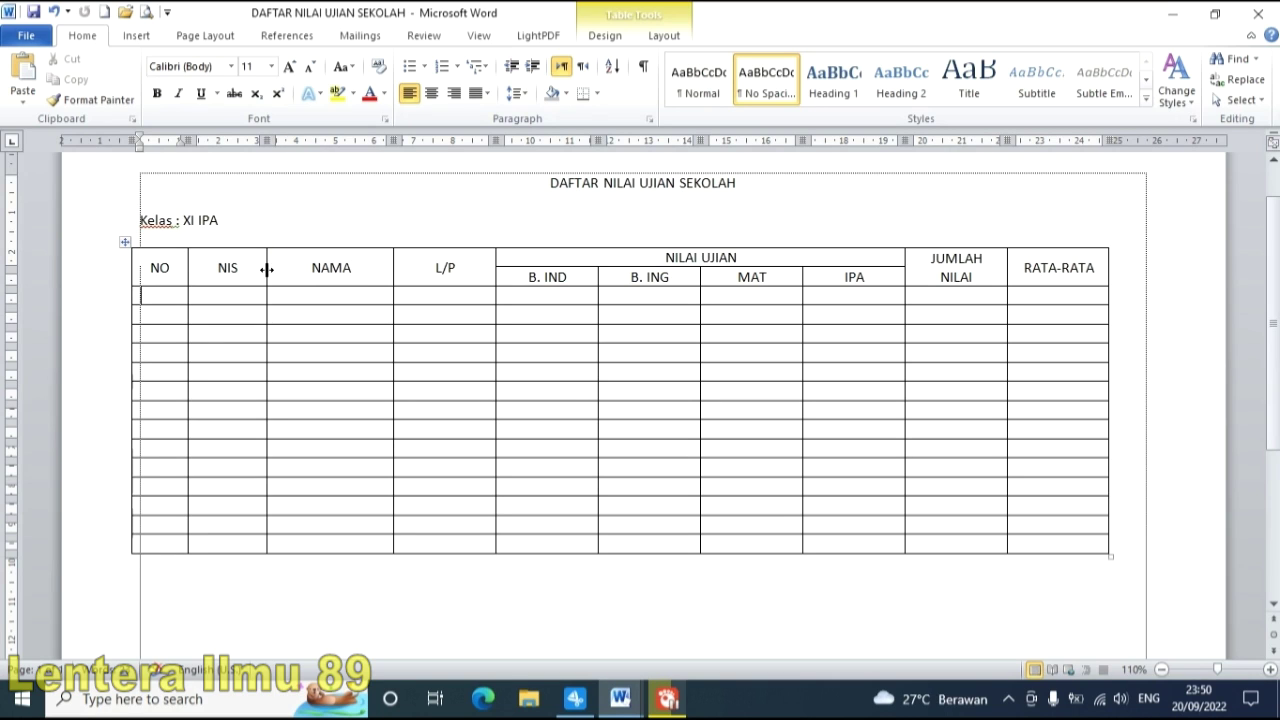
mouse_move(267, 269)
left_mouse_down()
mouse_move(303, 274)
mouse_move(287, 277)
left_mouse_up()
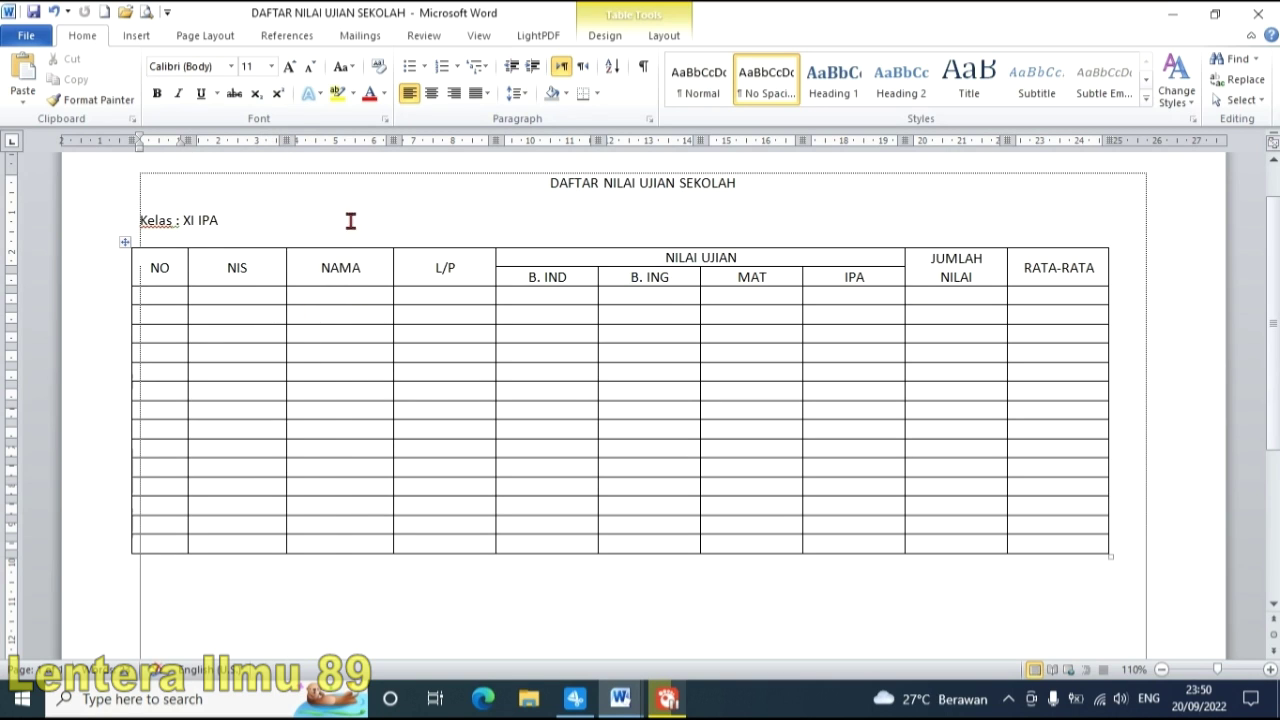
- Widen the NAMA column to about 4.7 cm and narrow the L/P column to about 1.5 cm
left_click_drag(395, 141, 438, 141)
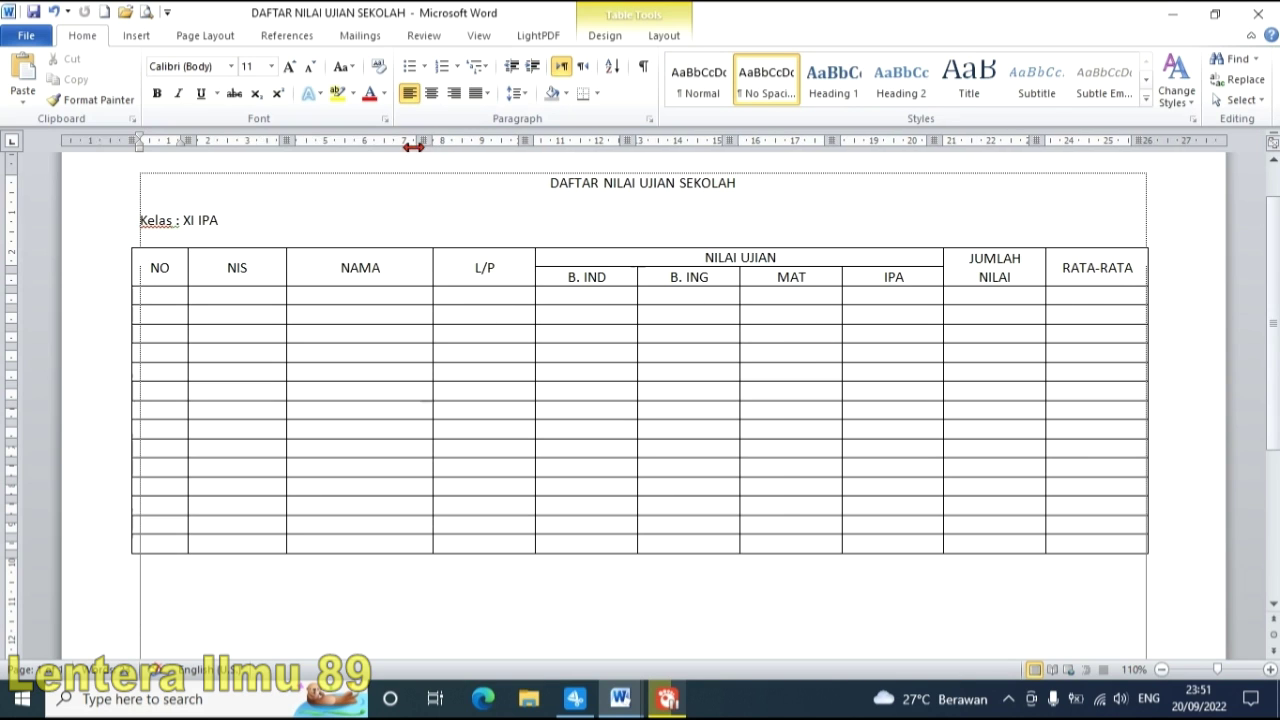
left_click_drag(413, 147, 472, 147)
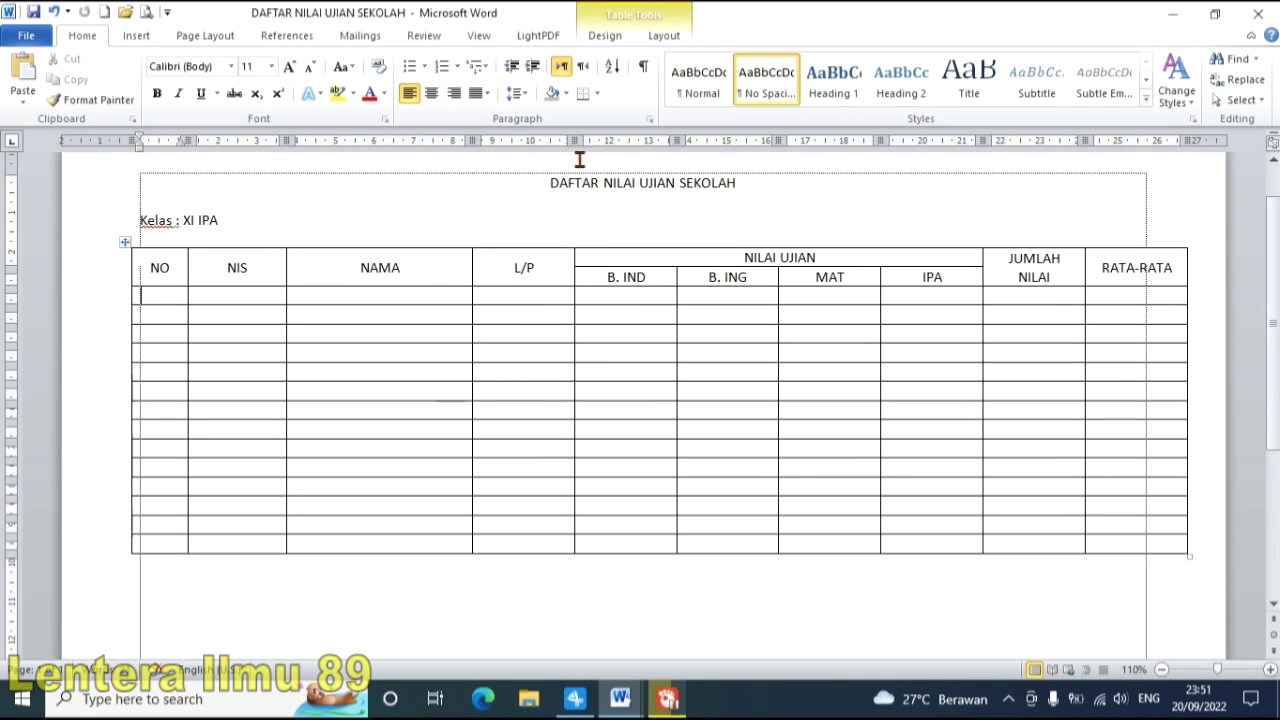
left_click_drag(579, 146, 531, 166)
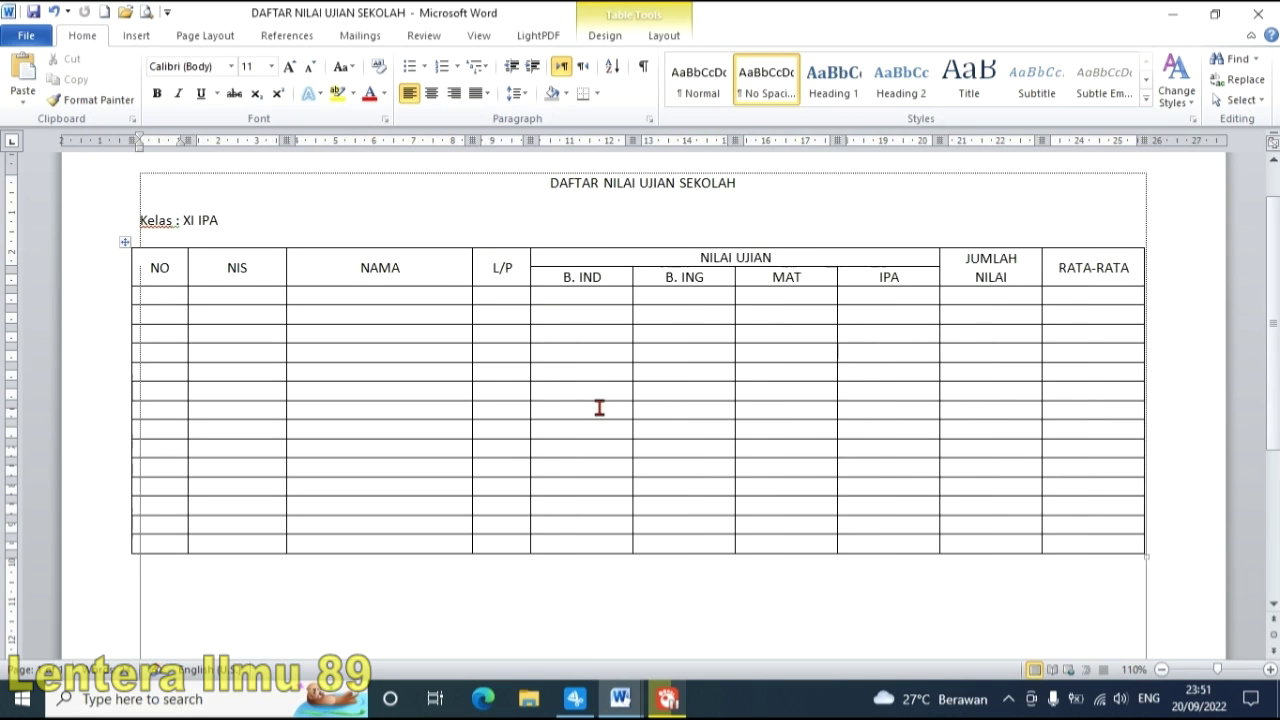
- Examine the widths of the four subject columns under "NILAI UJIAN" in TABEL NILAI, and return to DAFTAR NILAI UJIAN SEKOLAH
mouse_move(620, 698)
left_click(570, 606)
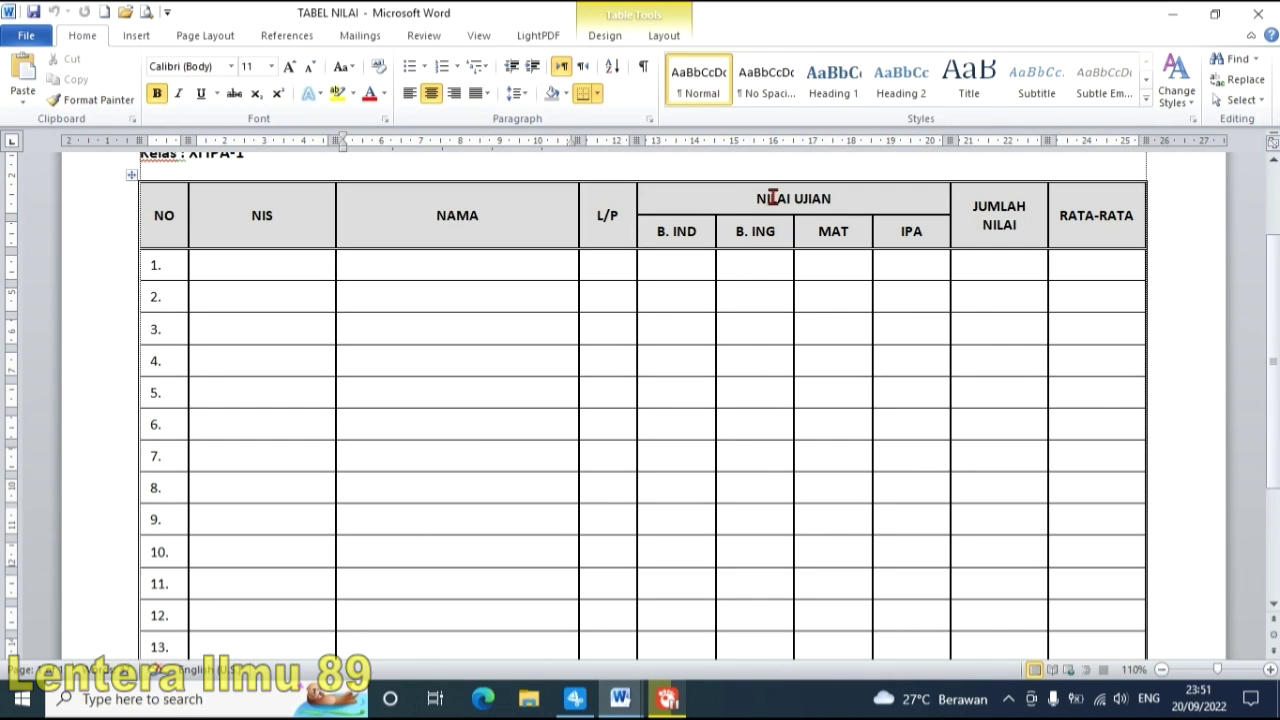
left_click_drag(773, 198, 880, 424)
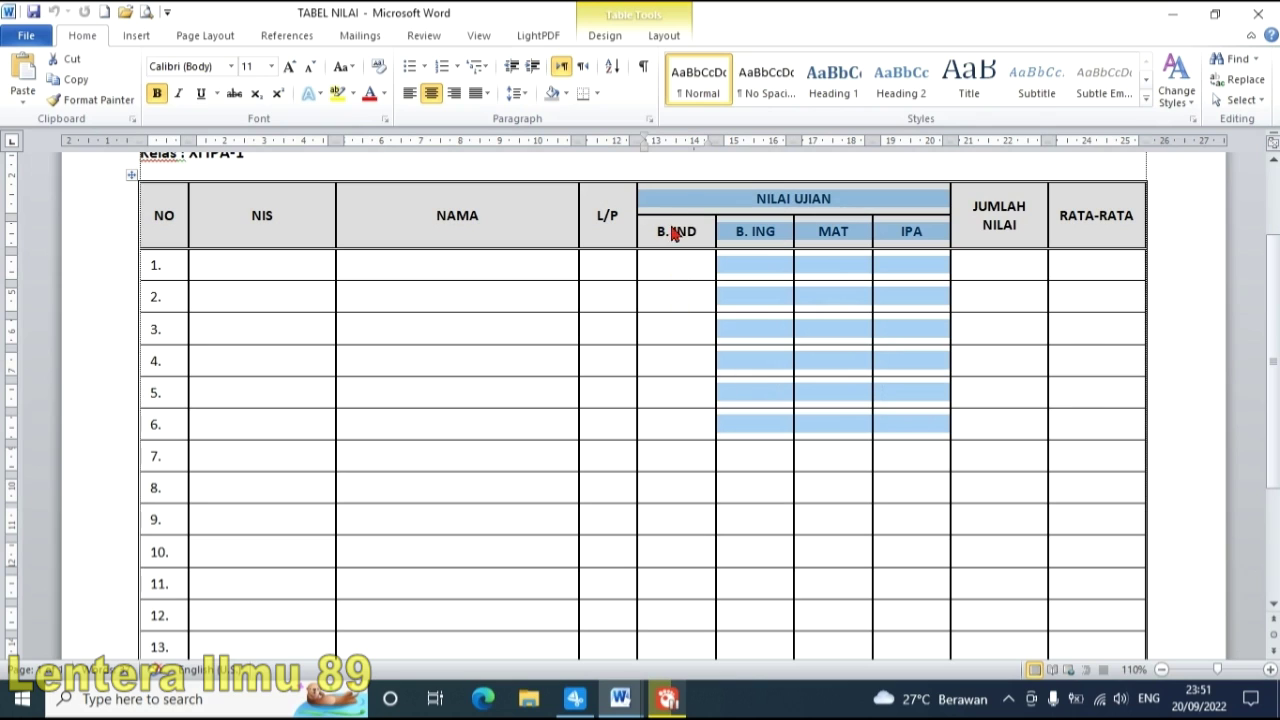
left_click(680, 298)
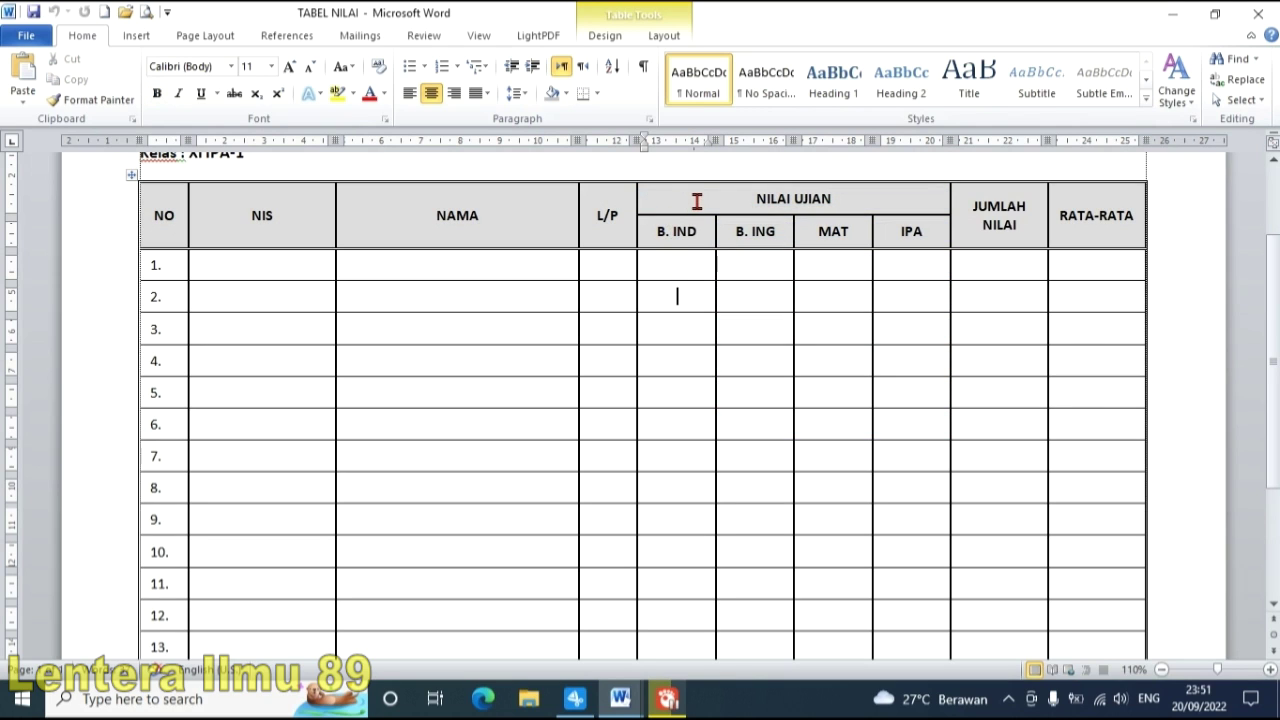
mouse_move(634, 695)
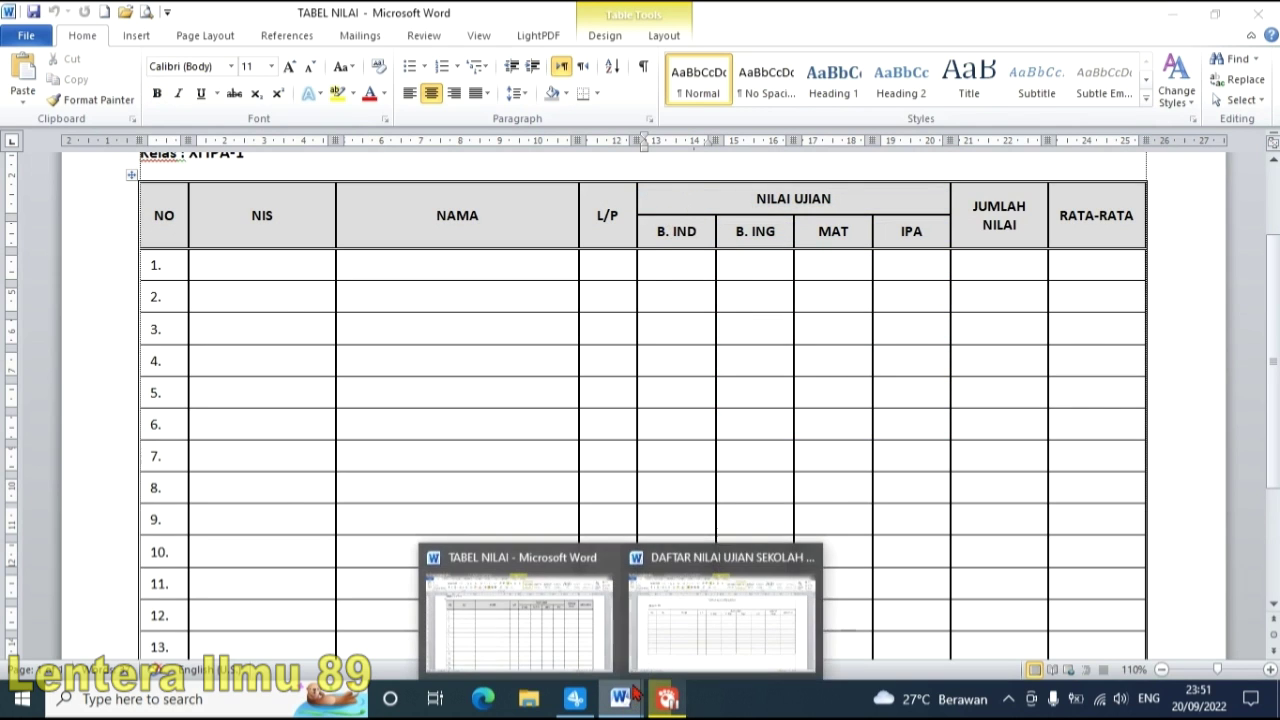
left_click(715, 620)
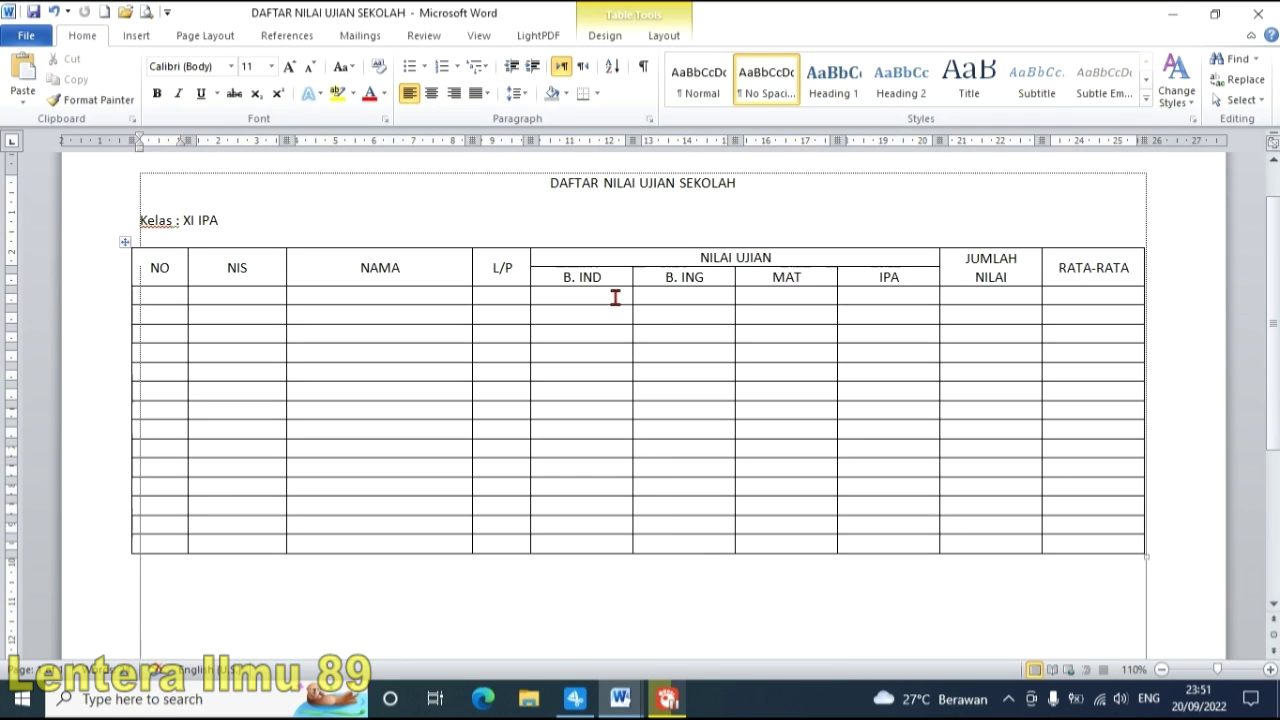
- Set the preferred width of the B. IND, B. ING, MAT and IPA columns to 2 cm
left_click_drag(604, 300, 895, 542)
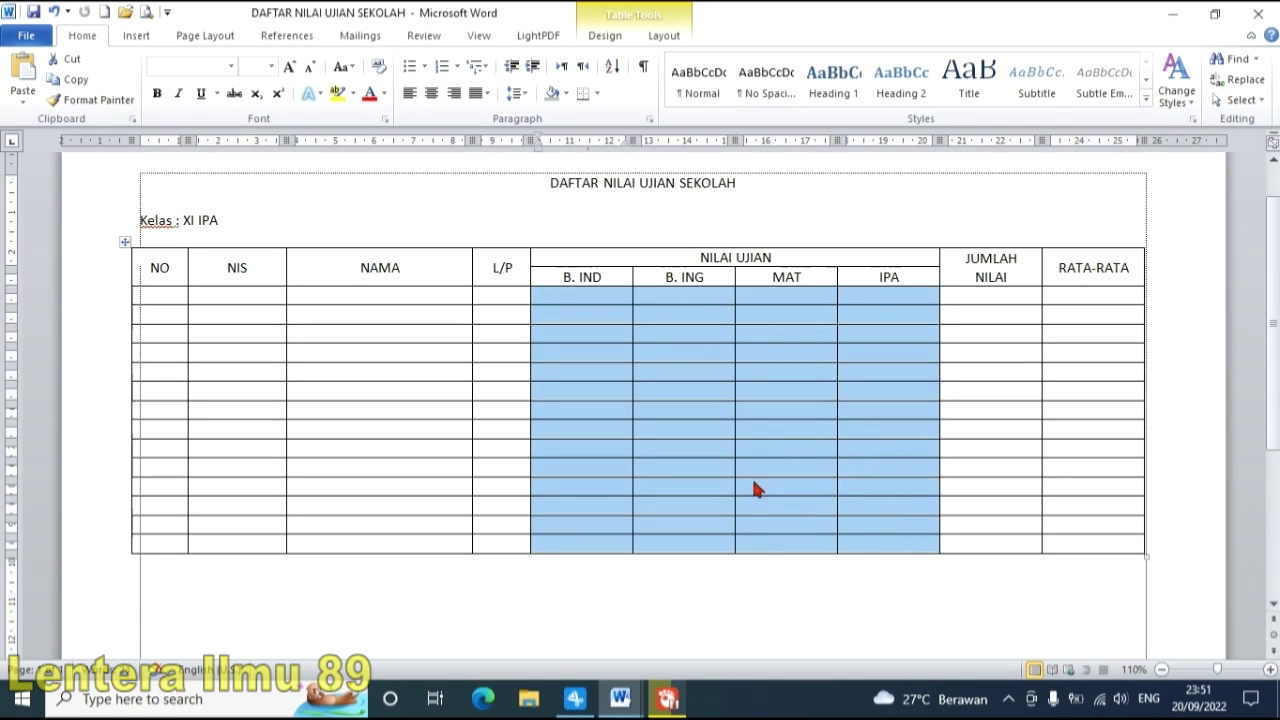
right_click(772, 416)
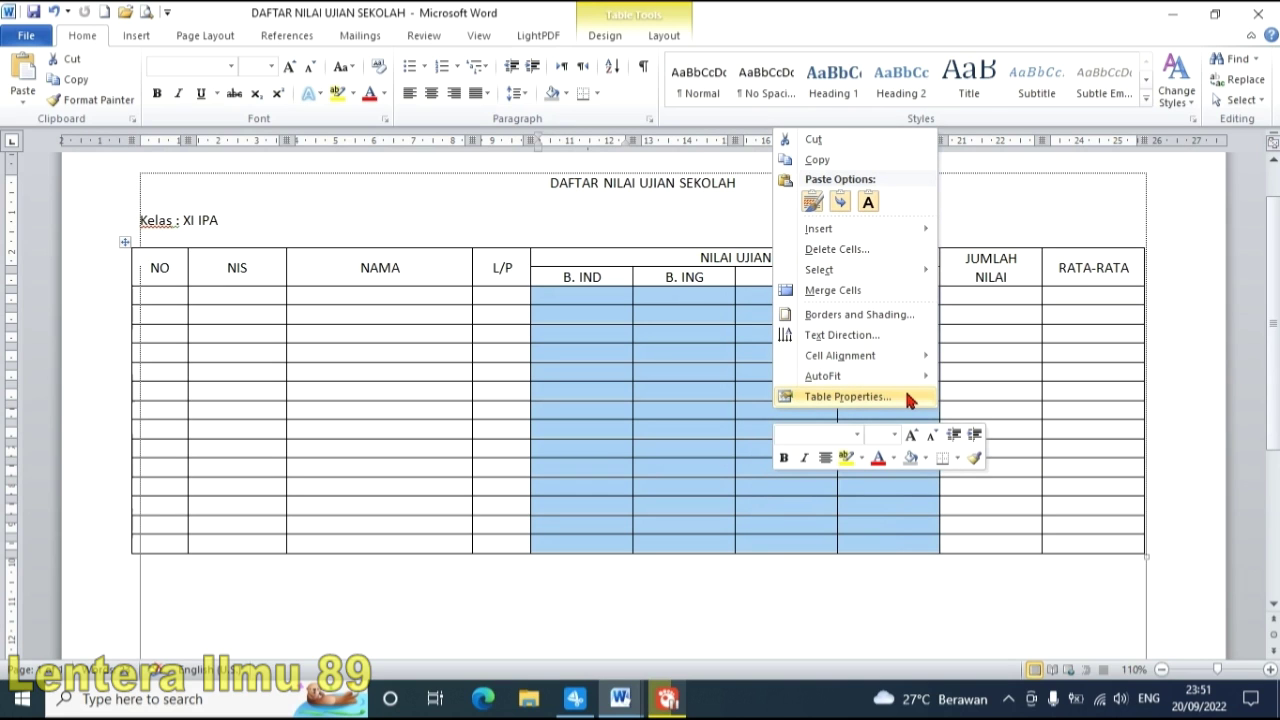
left_click(848, 396)
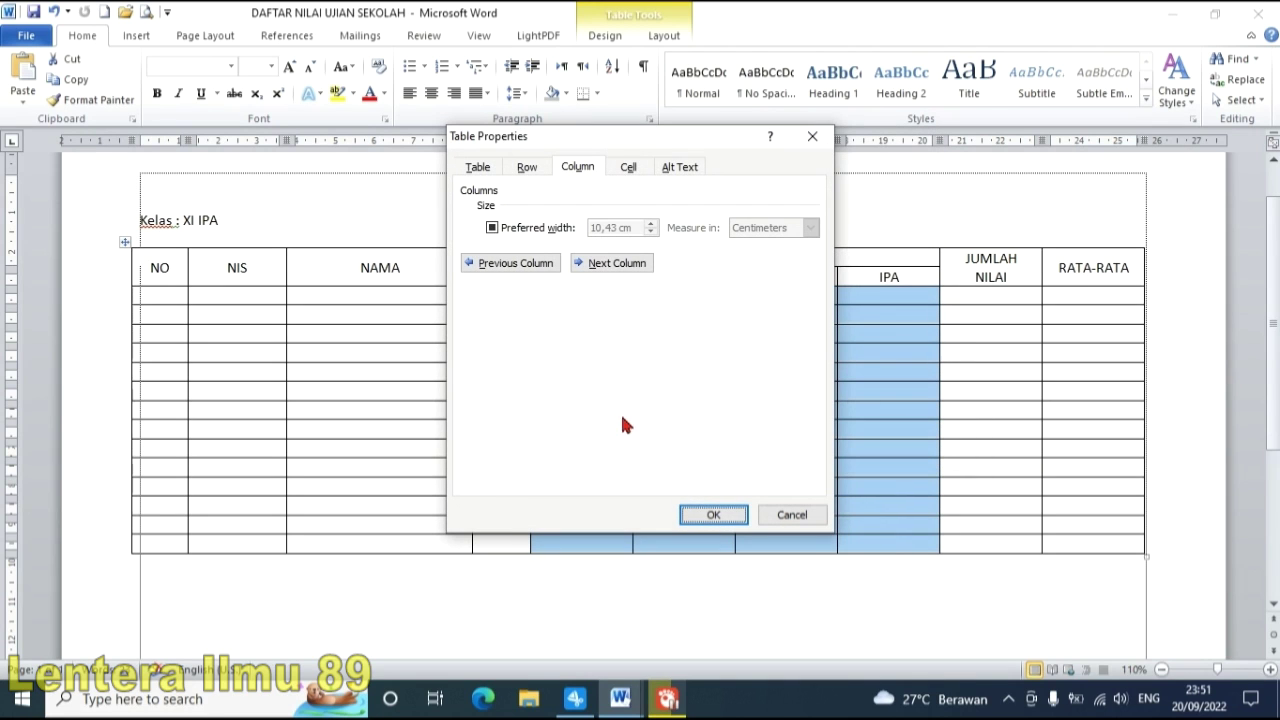
left_click(585, 170)
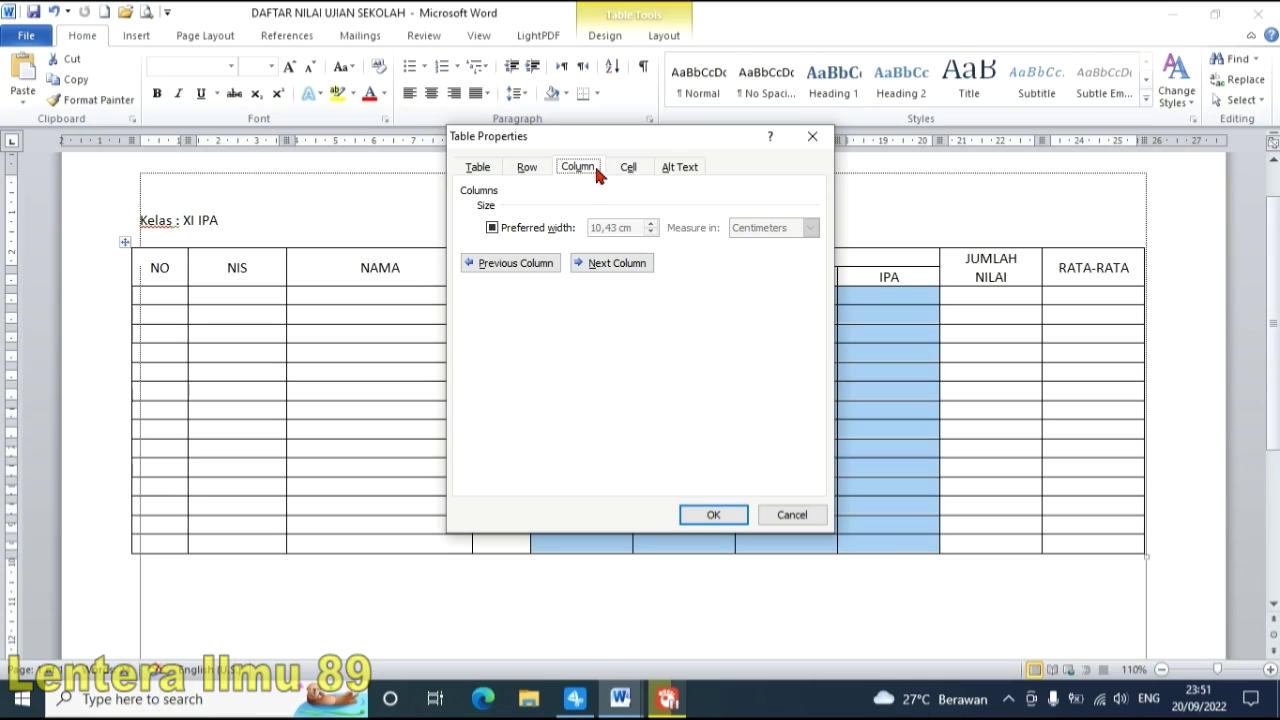
left_click(492, 228)
double_click(616, 228)
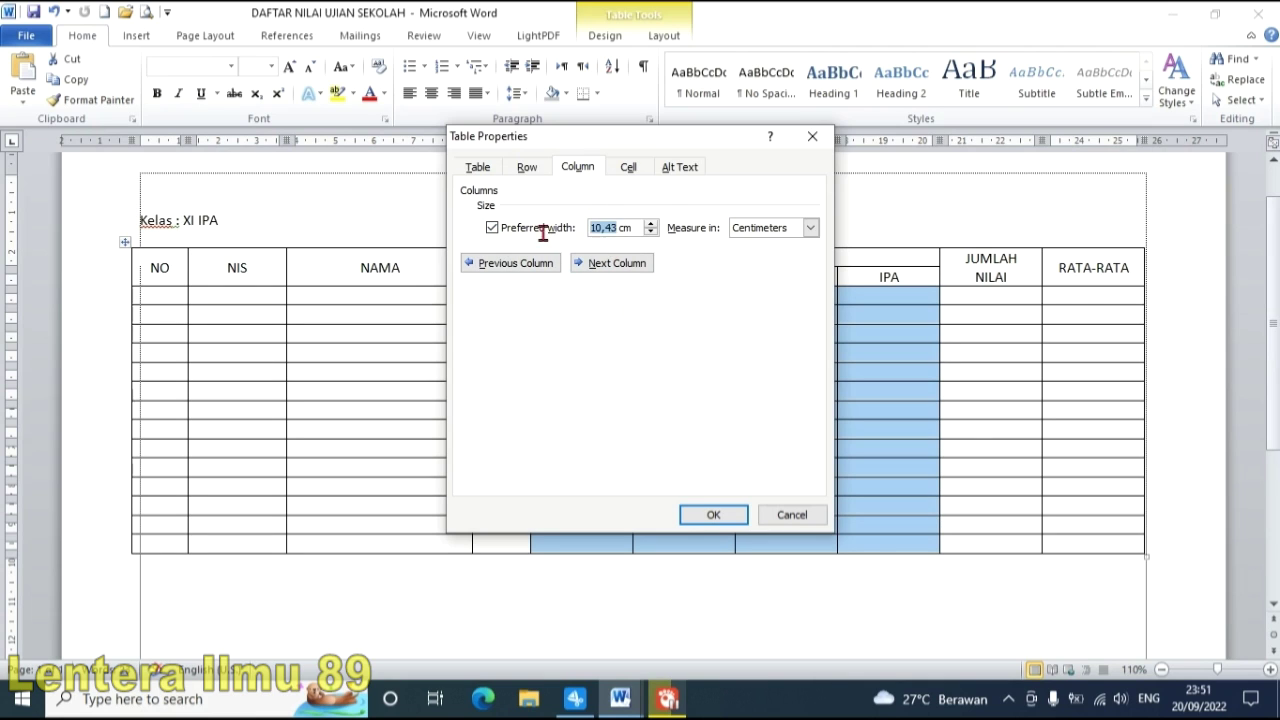
left_click_drag(675, 150, 452, 155)
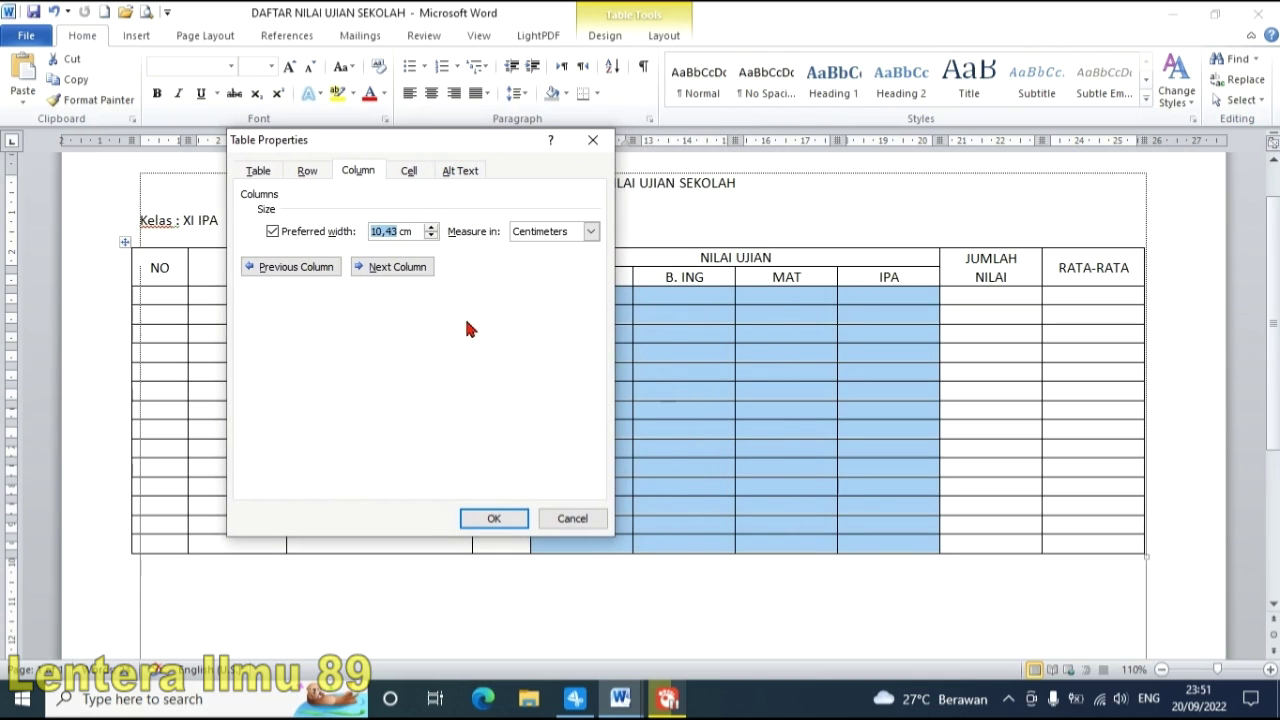
type("2")
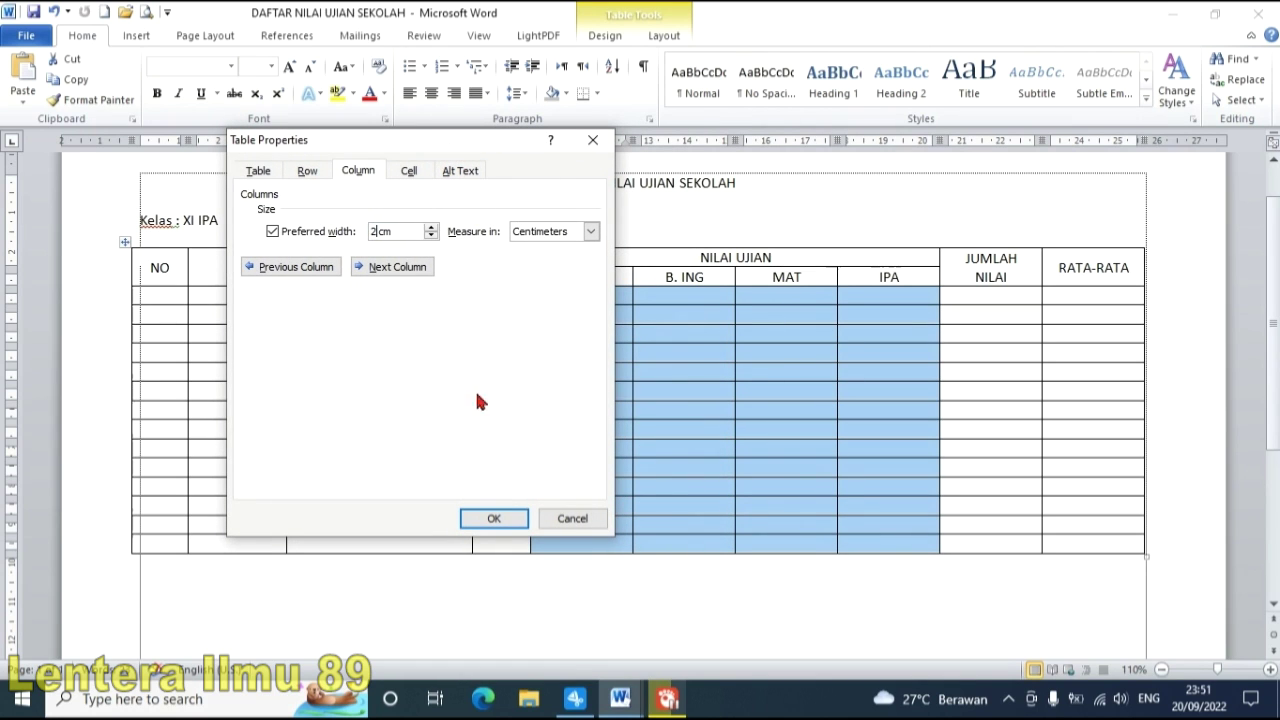
left_click(493, 518)
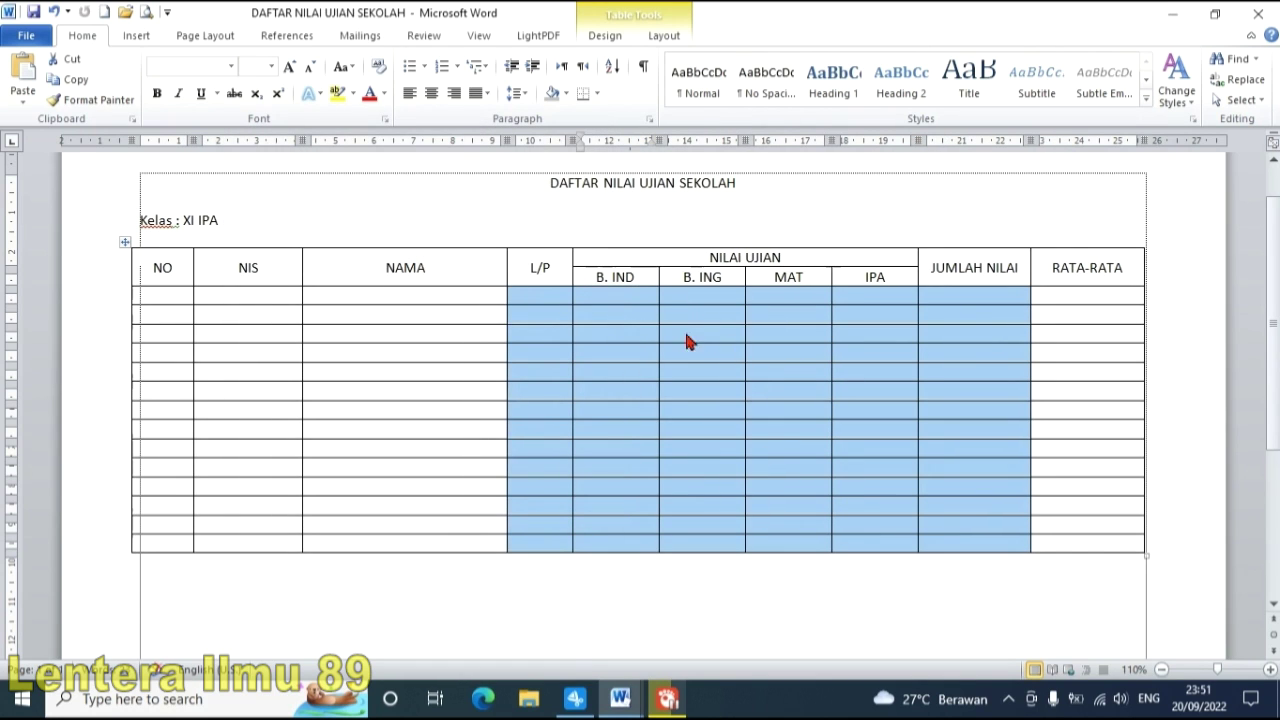
left_click(668, 314)
left_click_drag(628, 300, 877, 531)
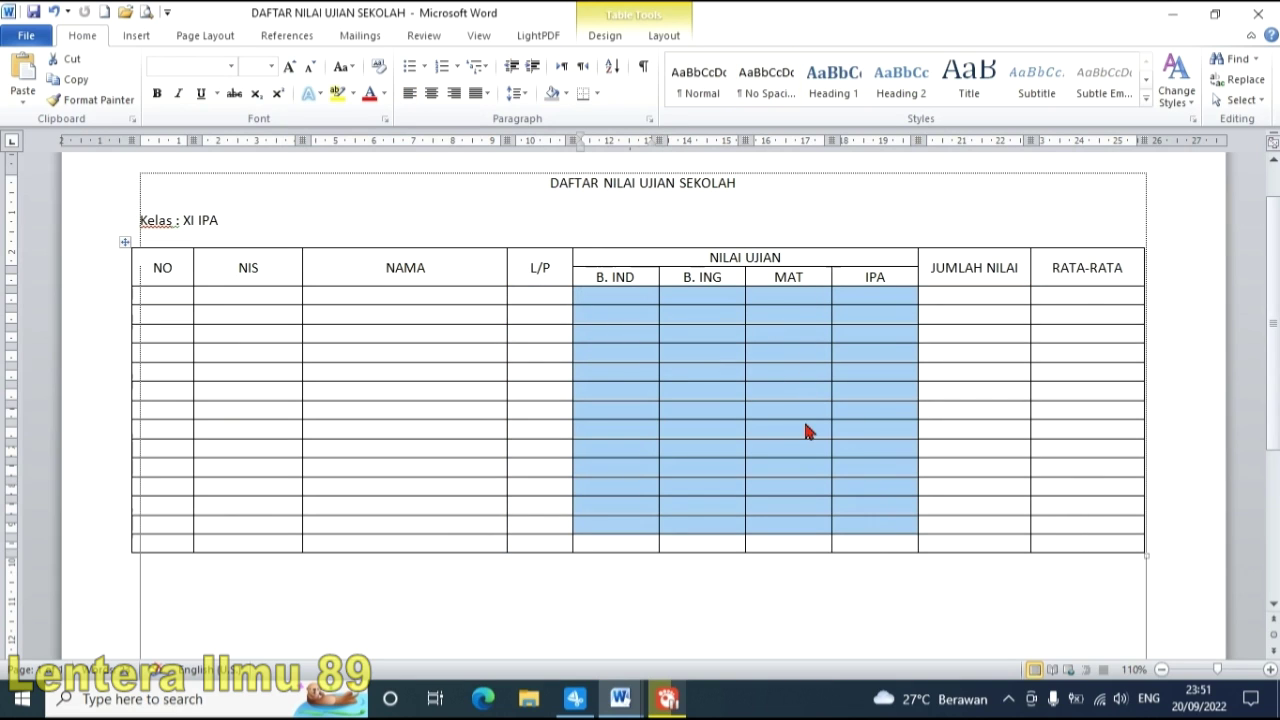
left_click(950, 355)
- Examine the widths of the JUMLAH NILAI and RATA-RATA columns in TABEL NILAI, and return to DAFTAR NILAI UJIAN SEKOLAH
left_click_drag(1017, 301, 1051, 303)
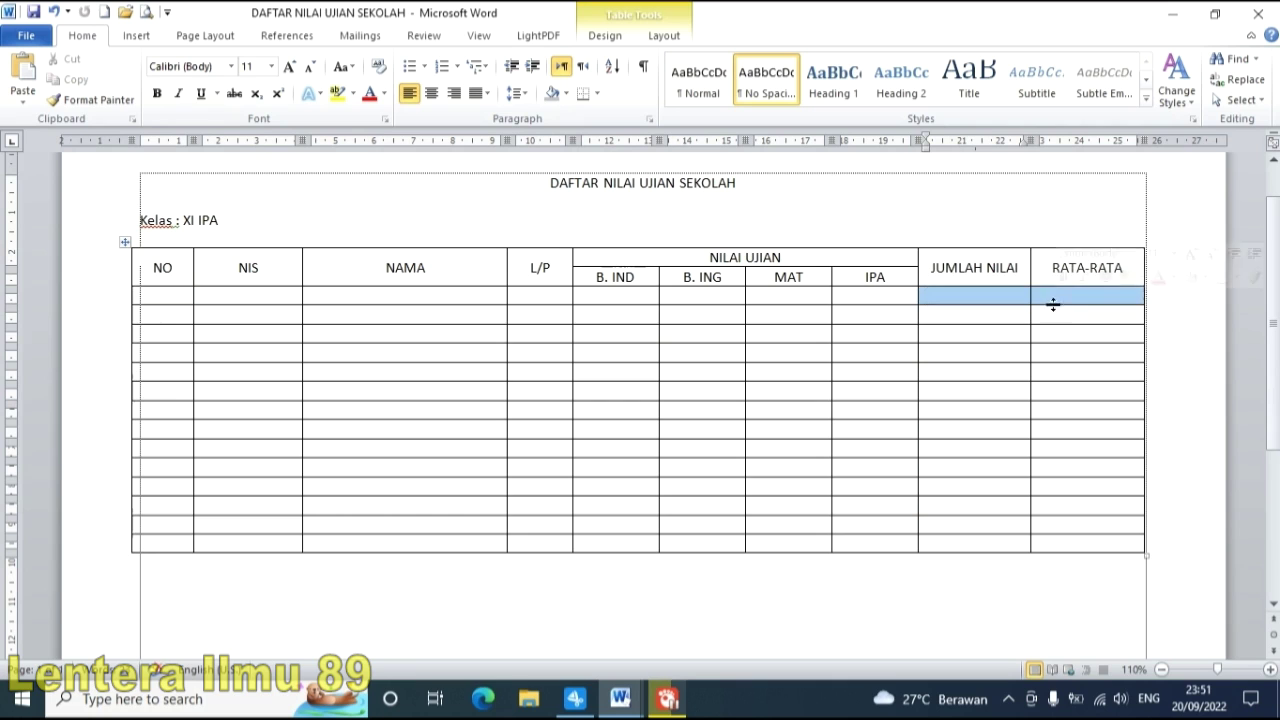
left_click(620, 698)
left_click(704, 601)
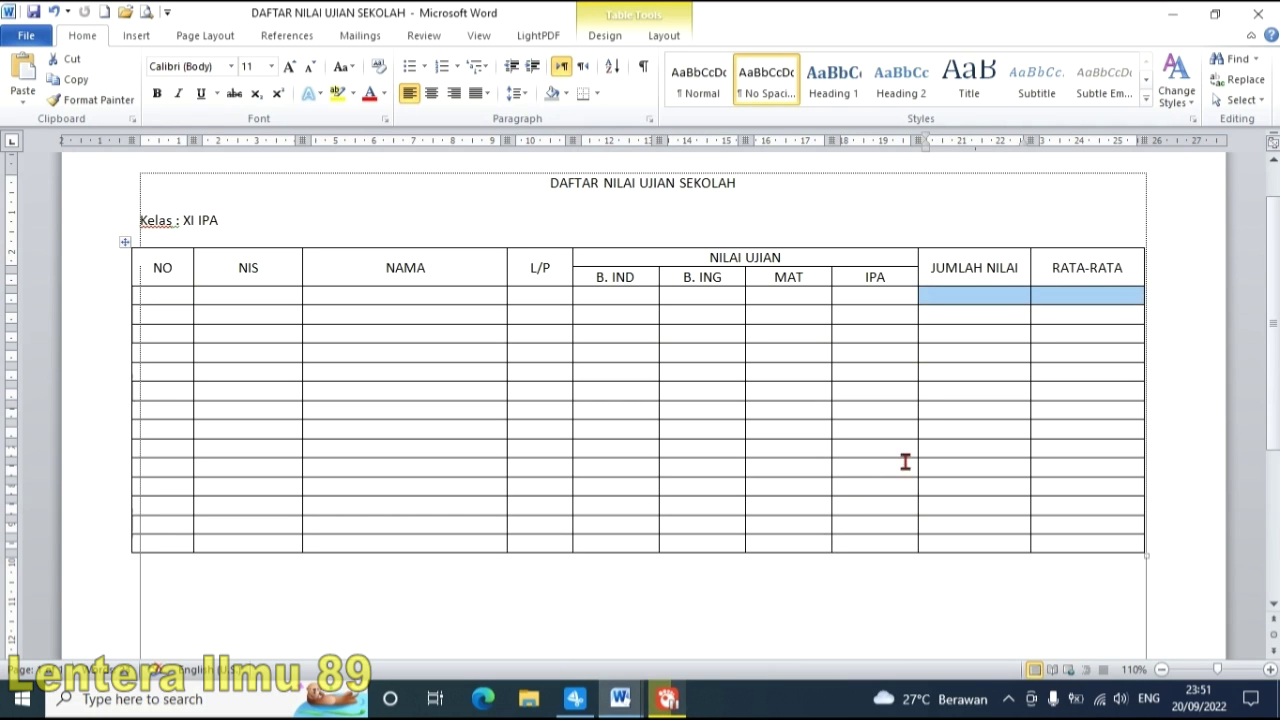
left_click(620, 698)
left_click(563, 630)
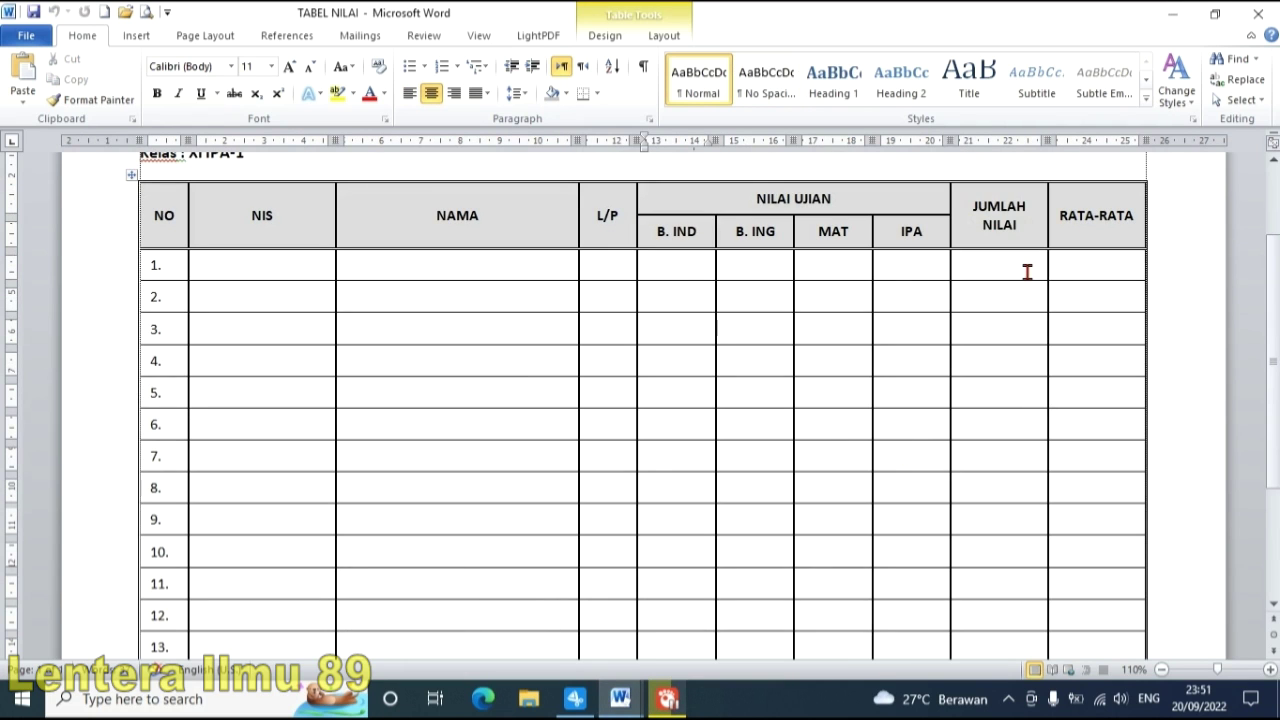
left_click_drag(1027, 272, 1126, 612)
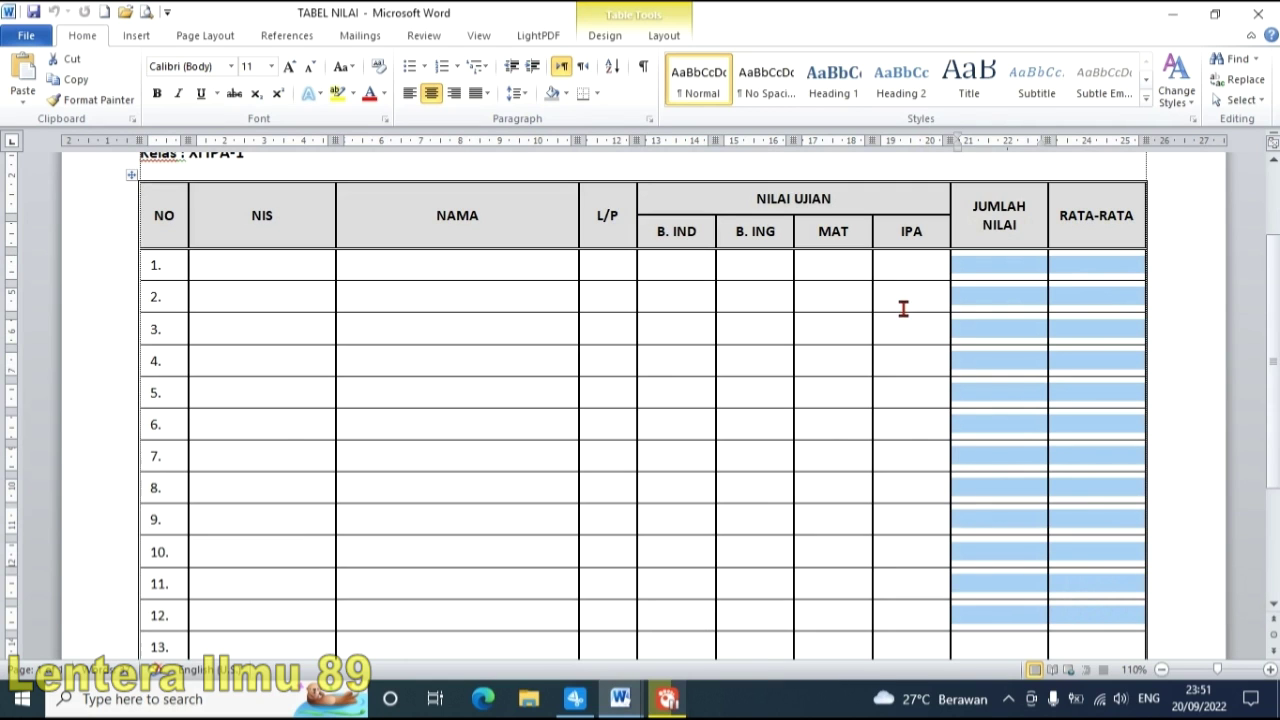
left_click(620, 698)
left_click(730, 620)
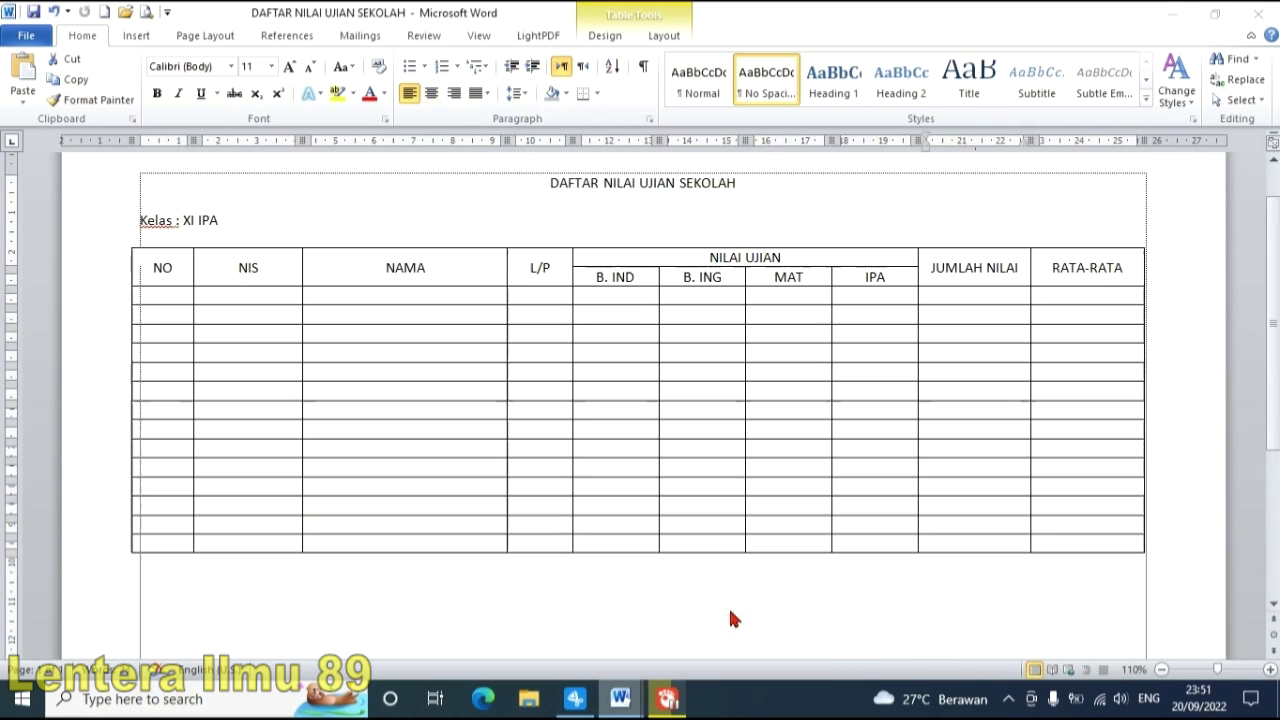
- Slightly reduce the preferred width of the JUMLAH NILAI and RATA-RATA columns, keeping both equally wide
left_click_drag(977, 290, 1110, 558)
left_click(980, 345)
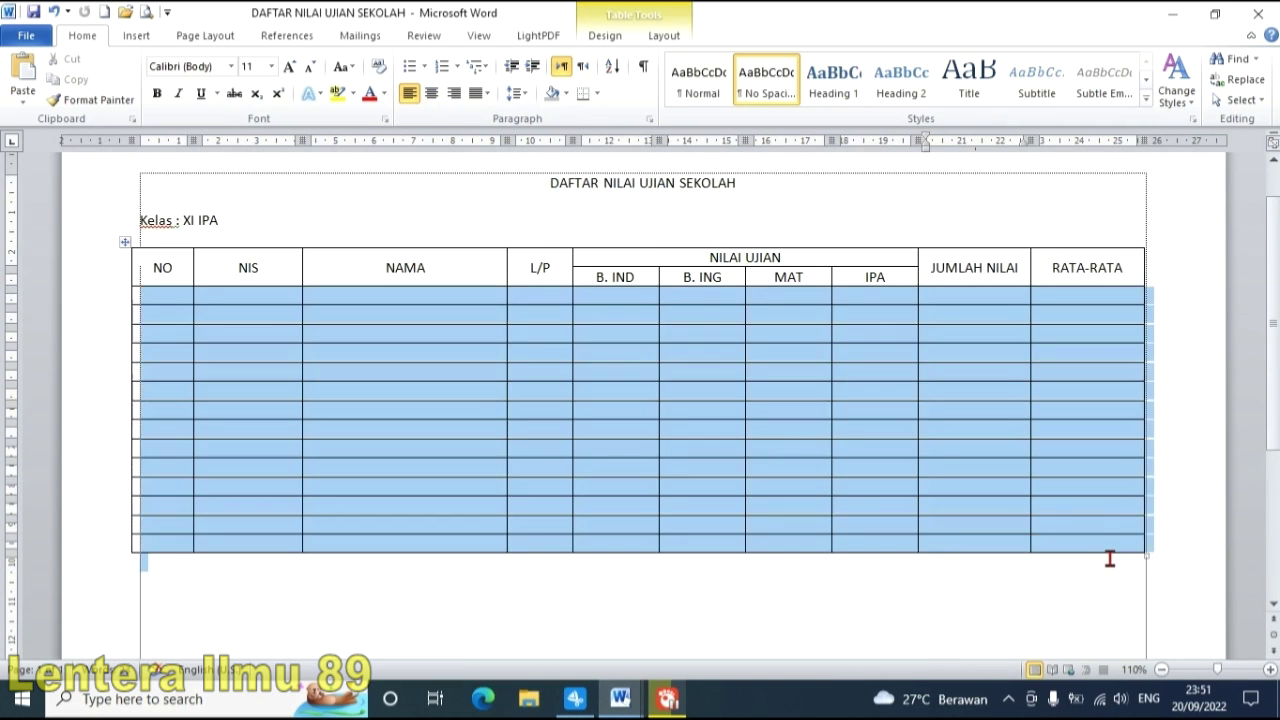
left_click(1002, 390)
left_click_drag(988, 294, 1107, 540)
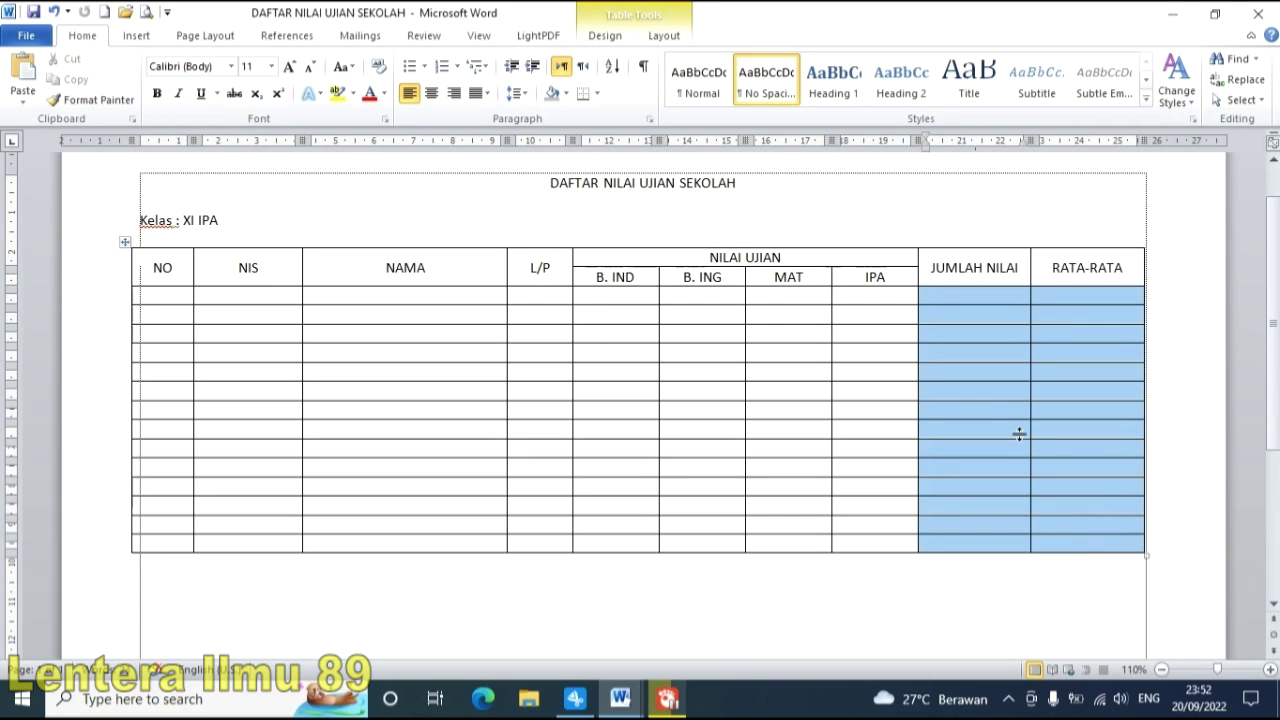
right_click(976, 388)
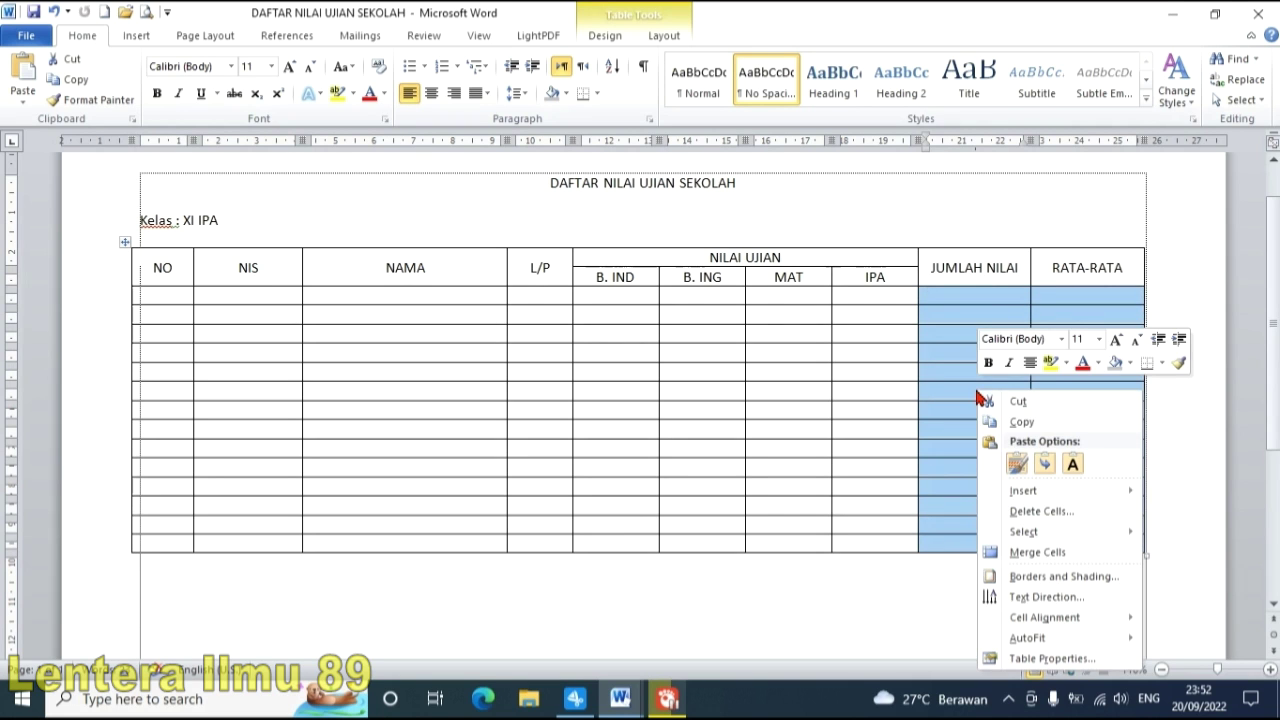
left_click(1052, 659)
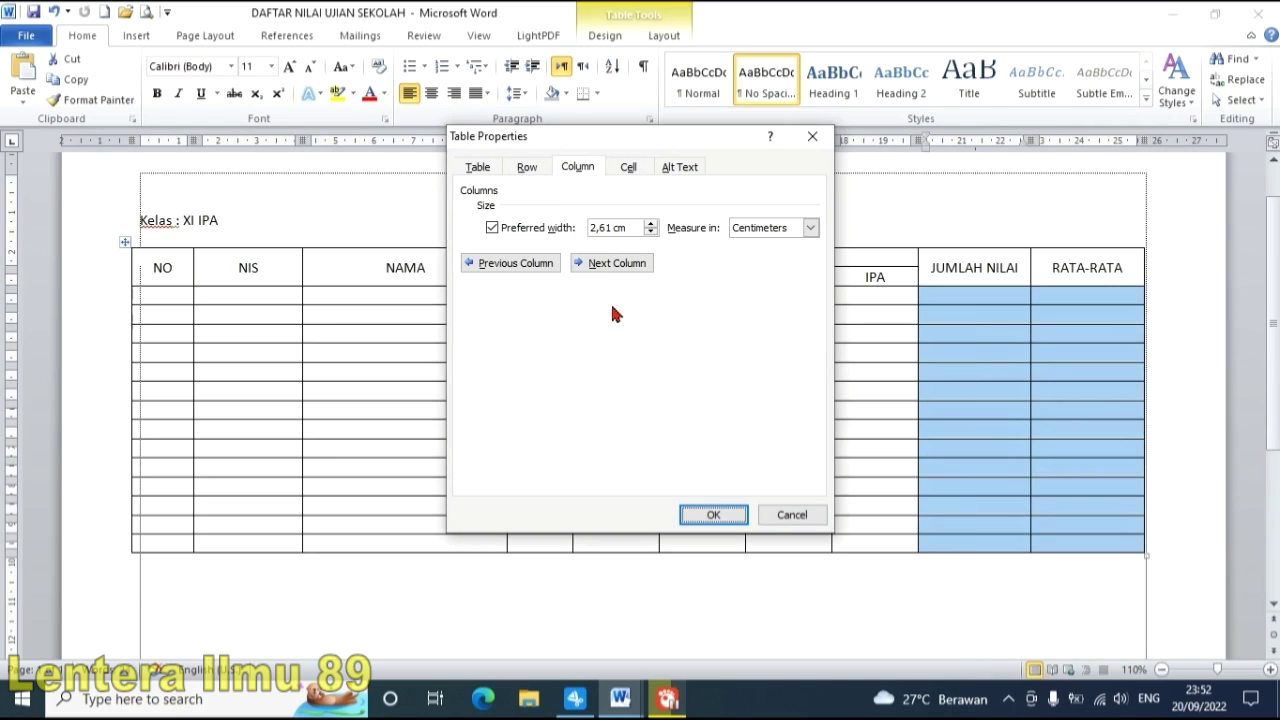
left_click(579, 168)
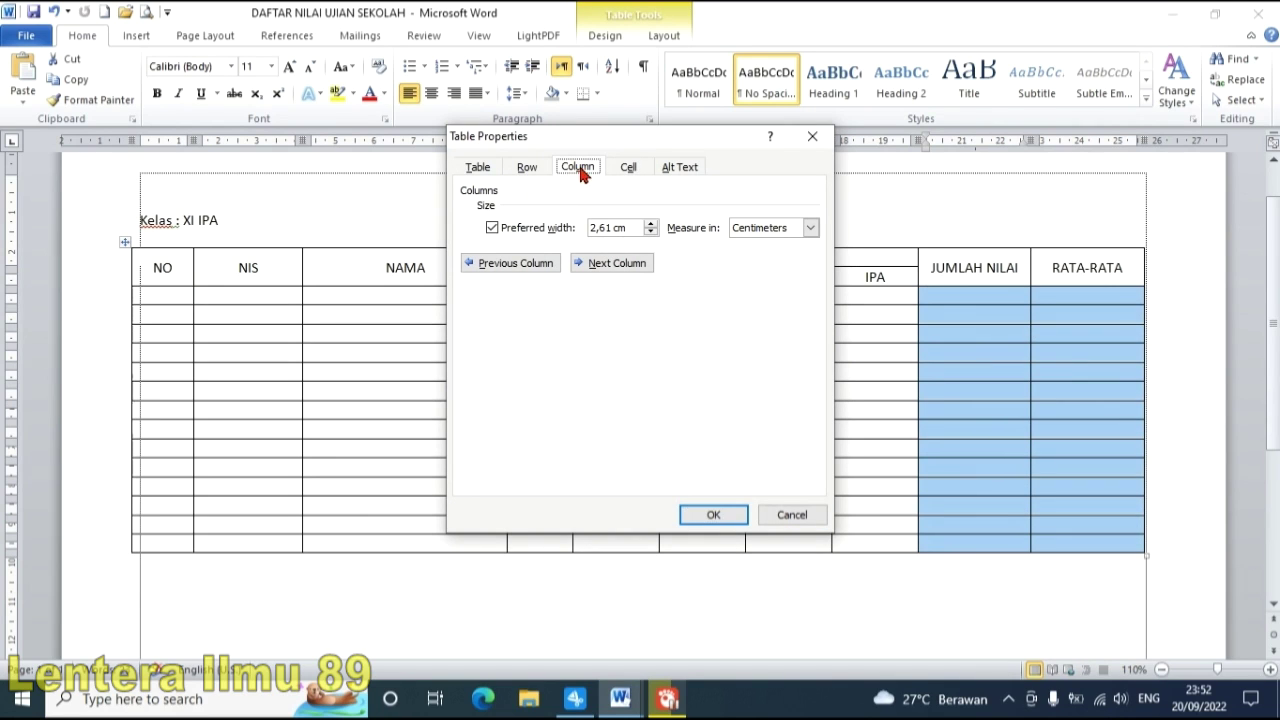
double_click(609, 229)
type("2")
left_click(729, 516)
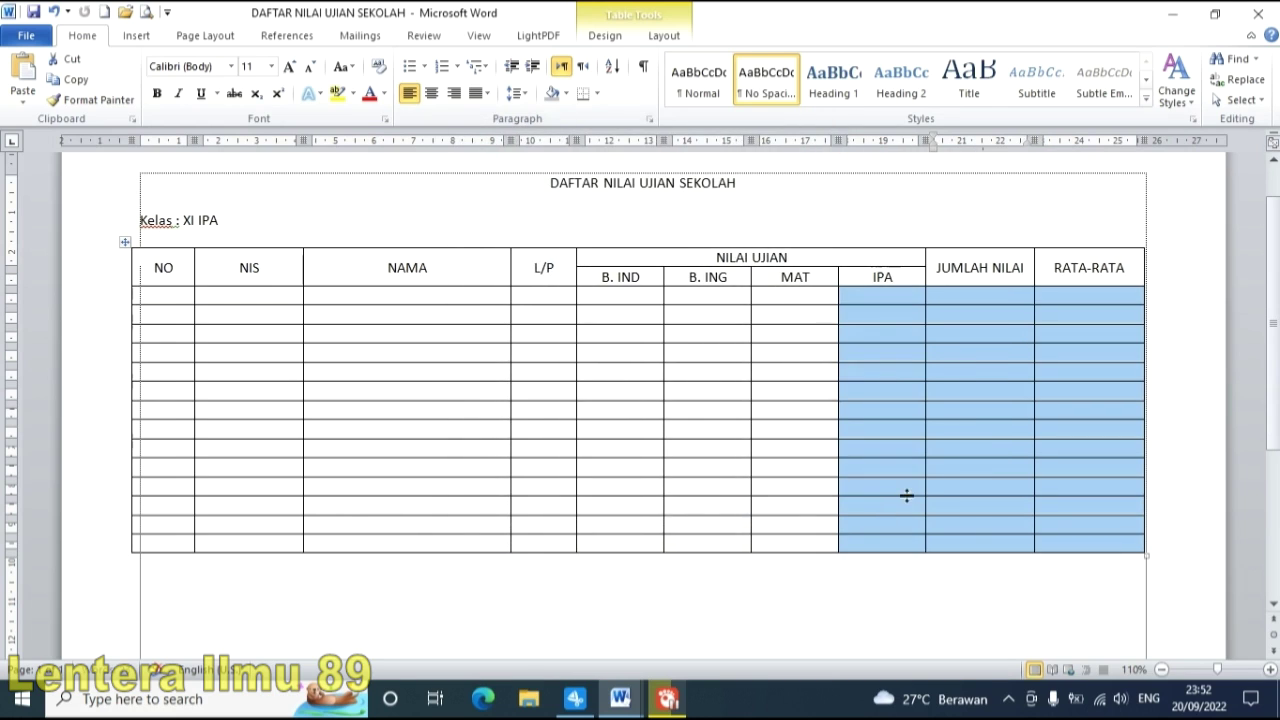
left_click(982, 401)
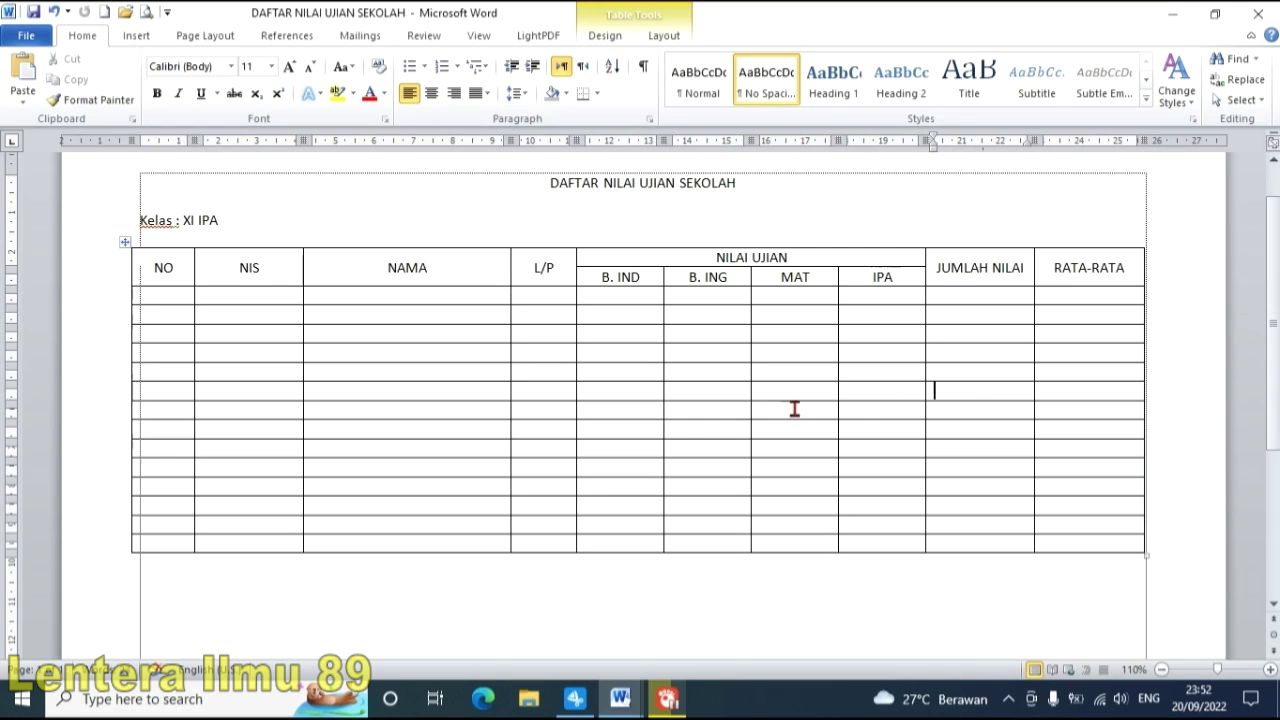
- Widen the NAMA column to about 5.5 cm and align the table's outer edge beside the NO column with the page margin
left_click(687, 432)
left_click_drag(509, 314, 521, 317)
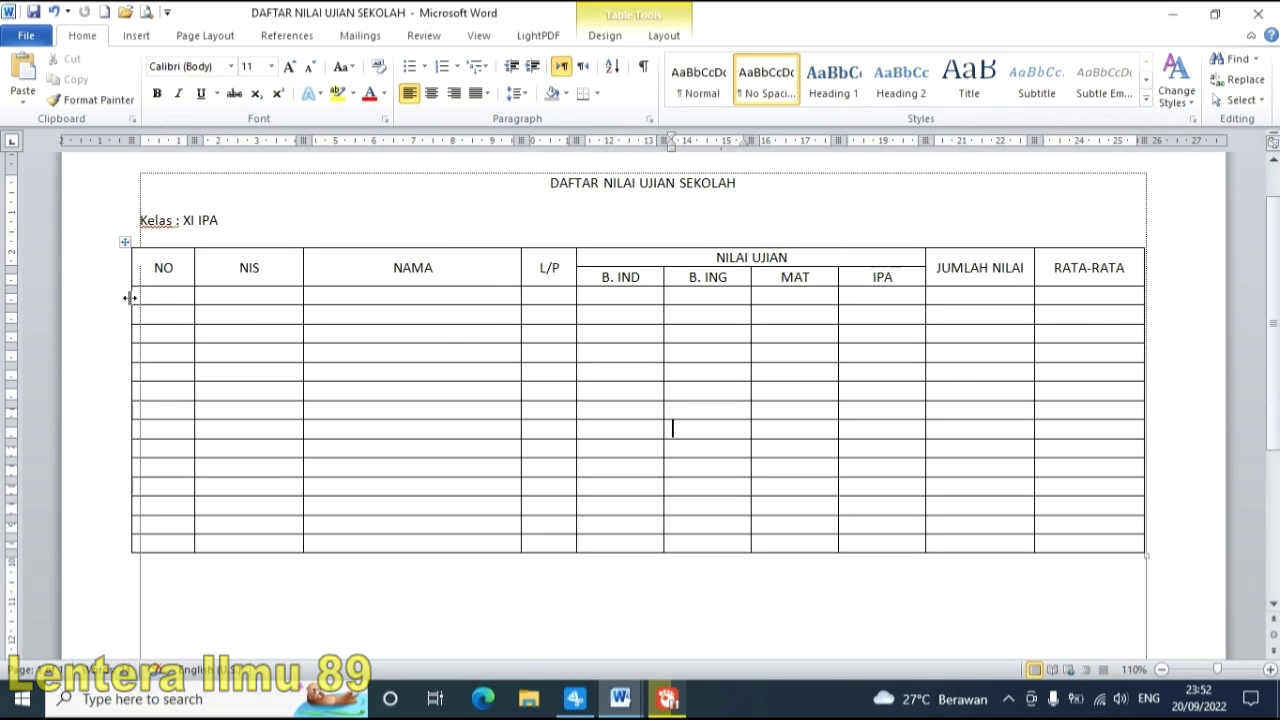
left_click_drag(130, 297, 139, 295)
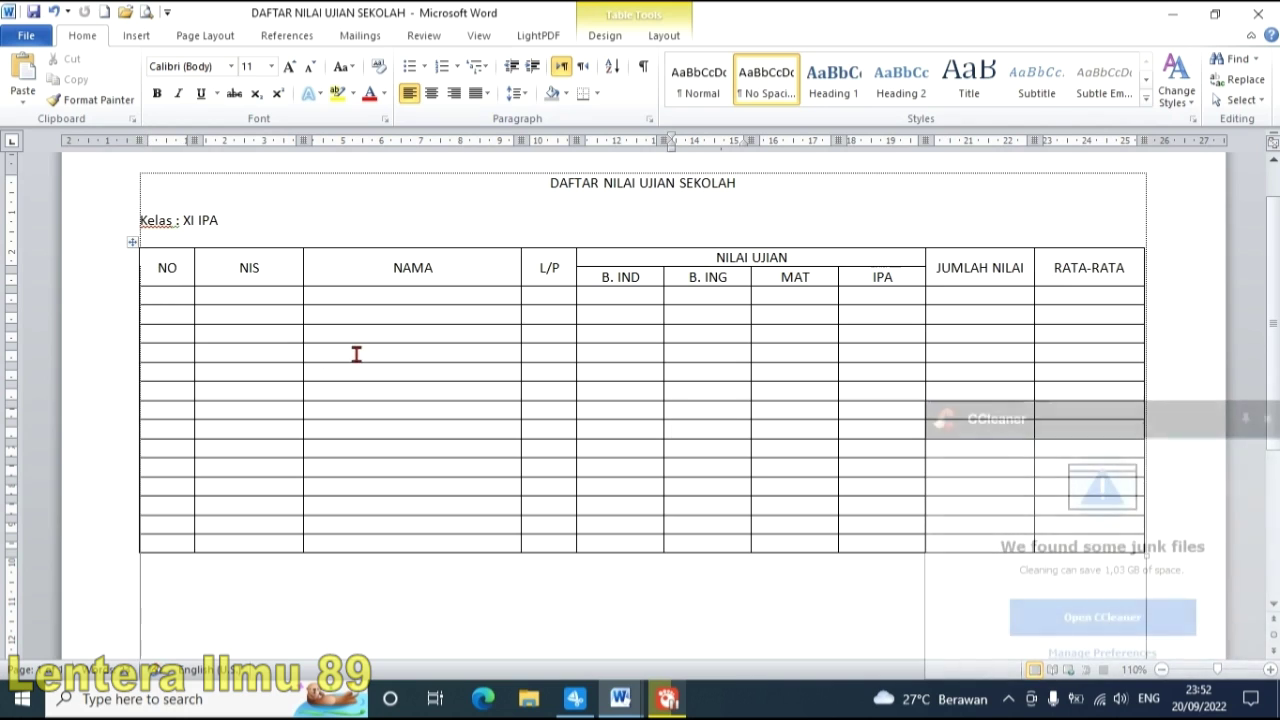
left_click(649, 387)
left_click(1267, 418)
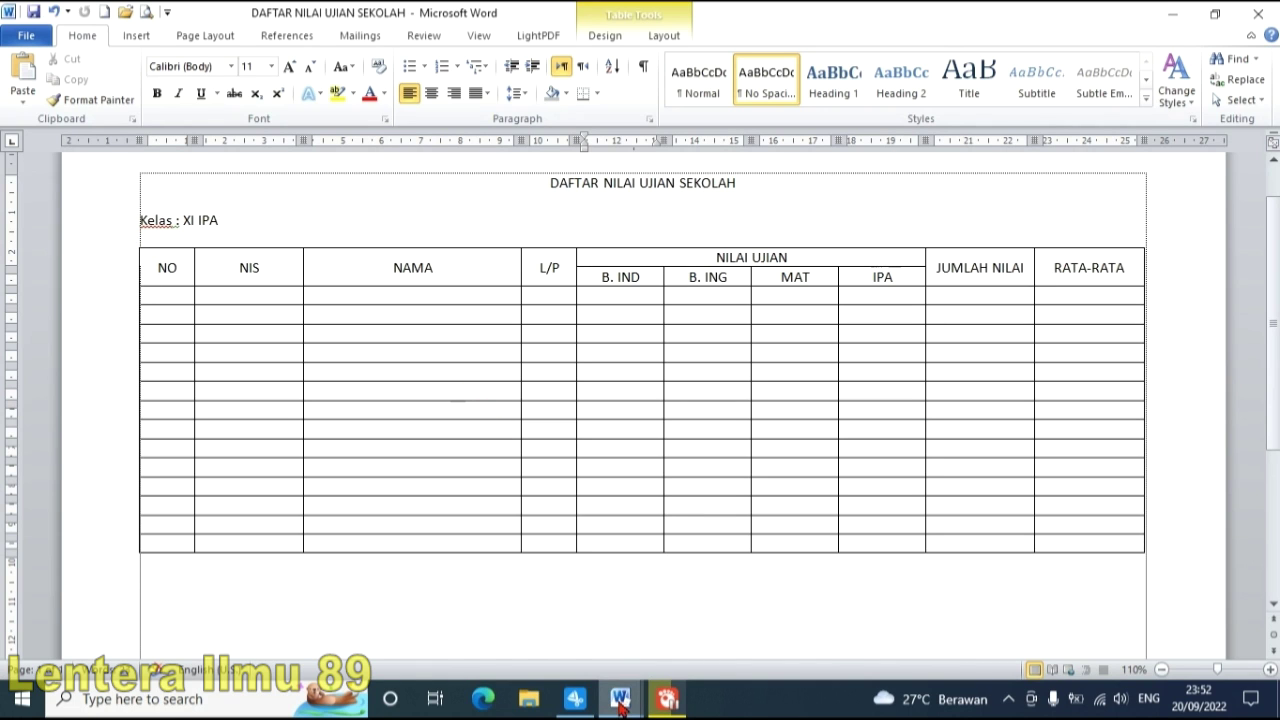
- Examine the outer, header and inner border lines of the finished table in TABEL NILAI, and return to DAFTAR NILAI UJIAN SEKOLAH
mouse_move(620, 706)
left_click(518, 615)
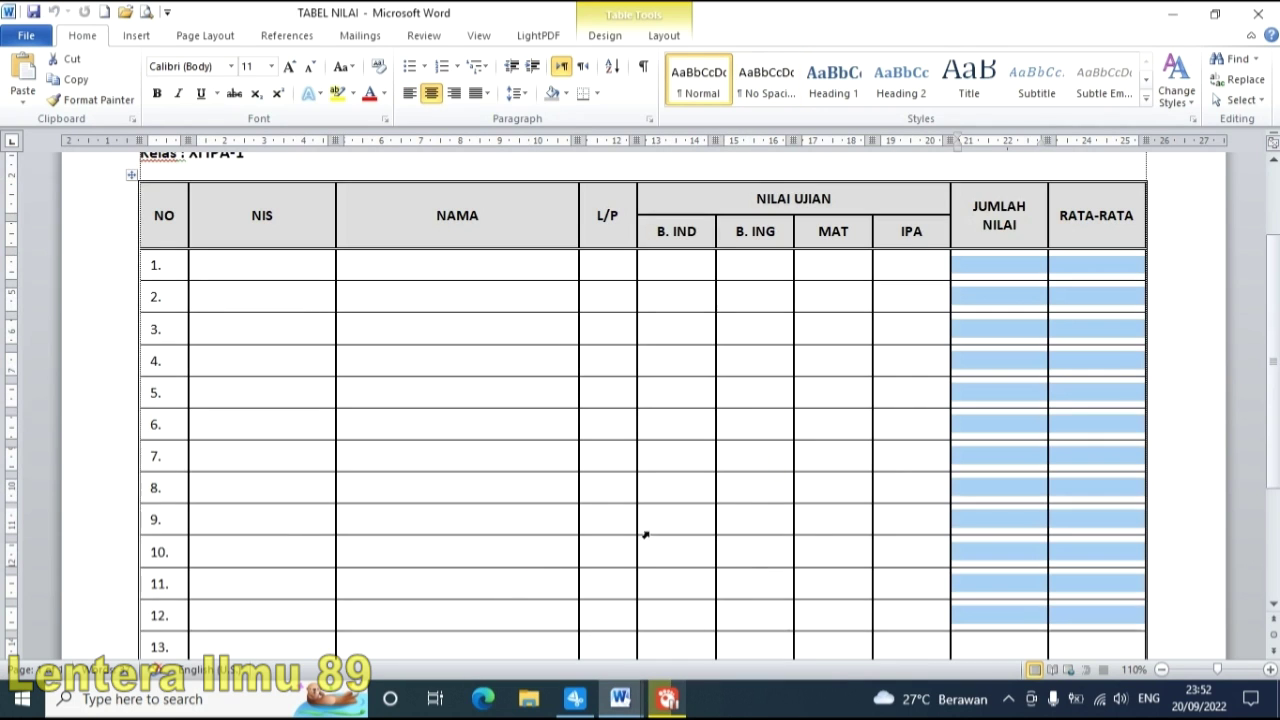
left_click(494, 277)
scroll(563, 386, "up", 2)
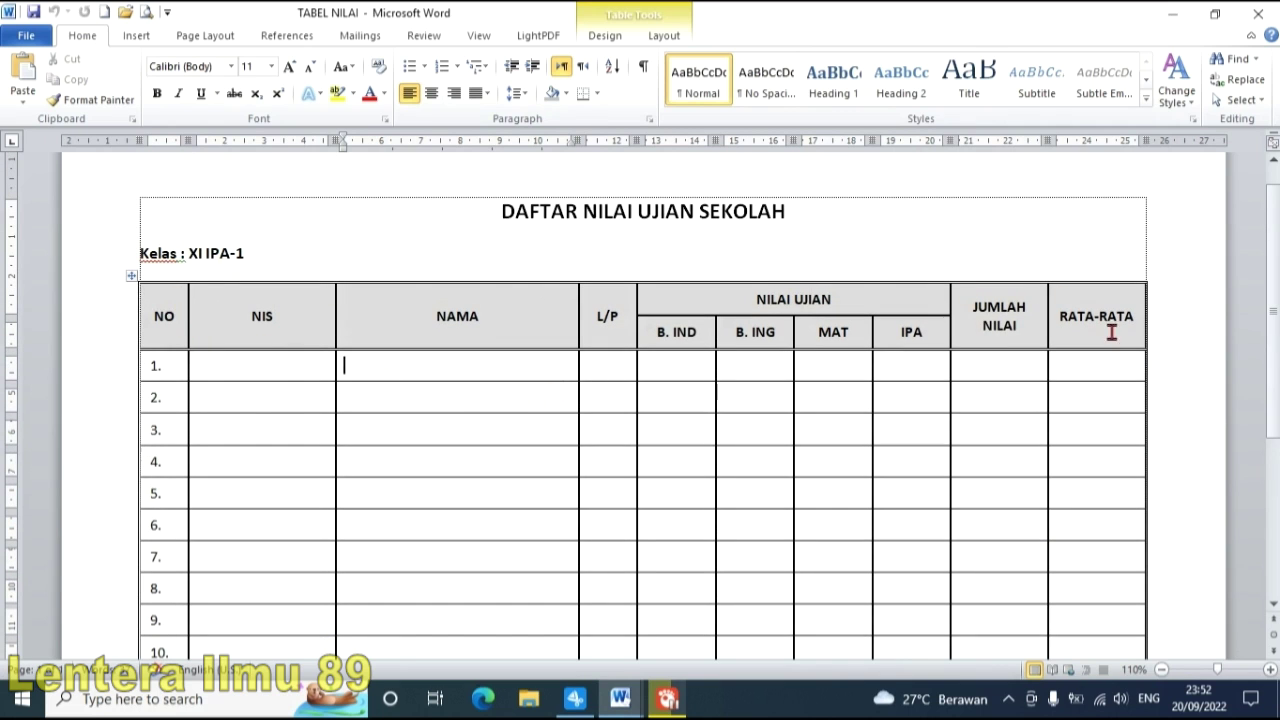
scroll(1108, 330, "down", 4)
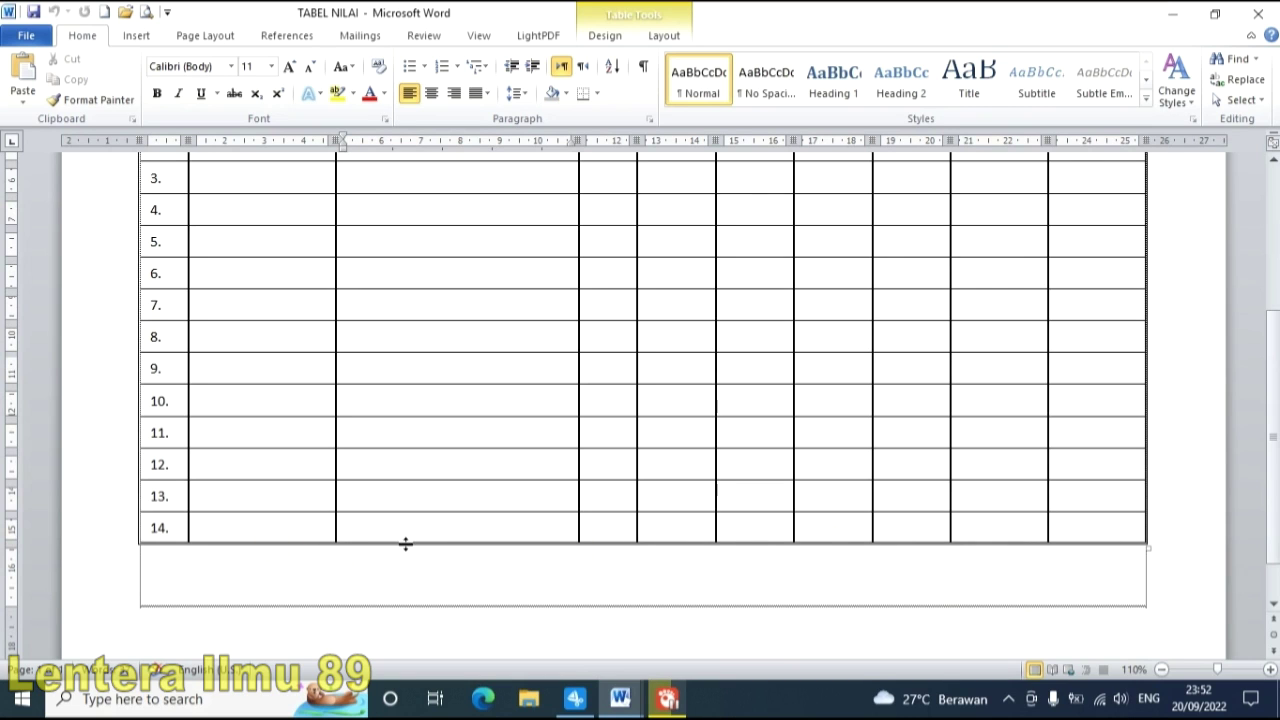
scroll(300, 478, "up", 4)
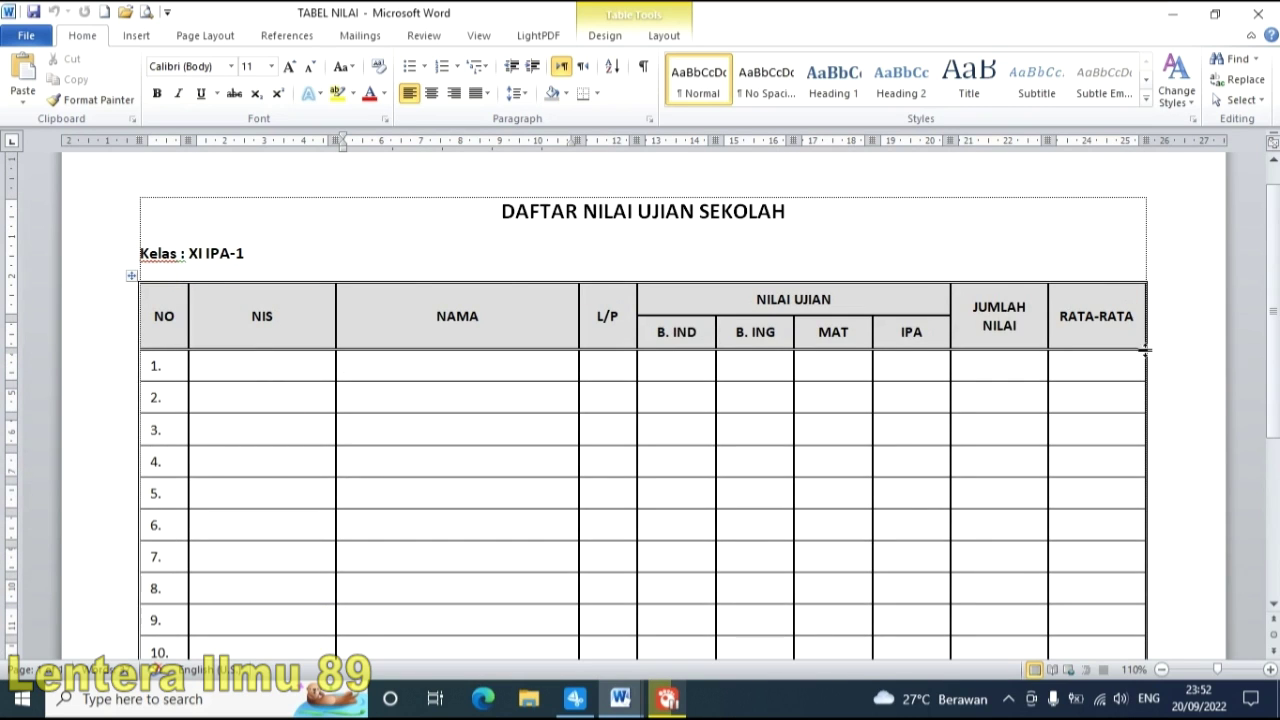
scroll(727, 293, "down", 1)
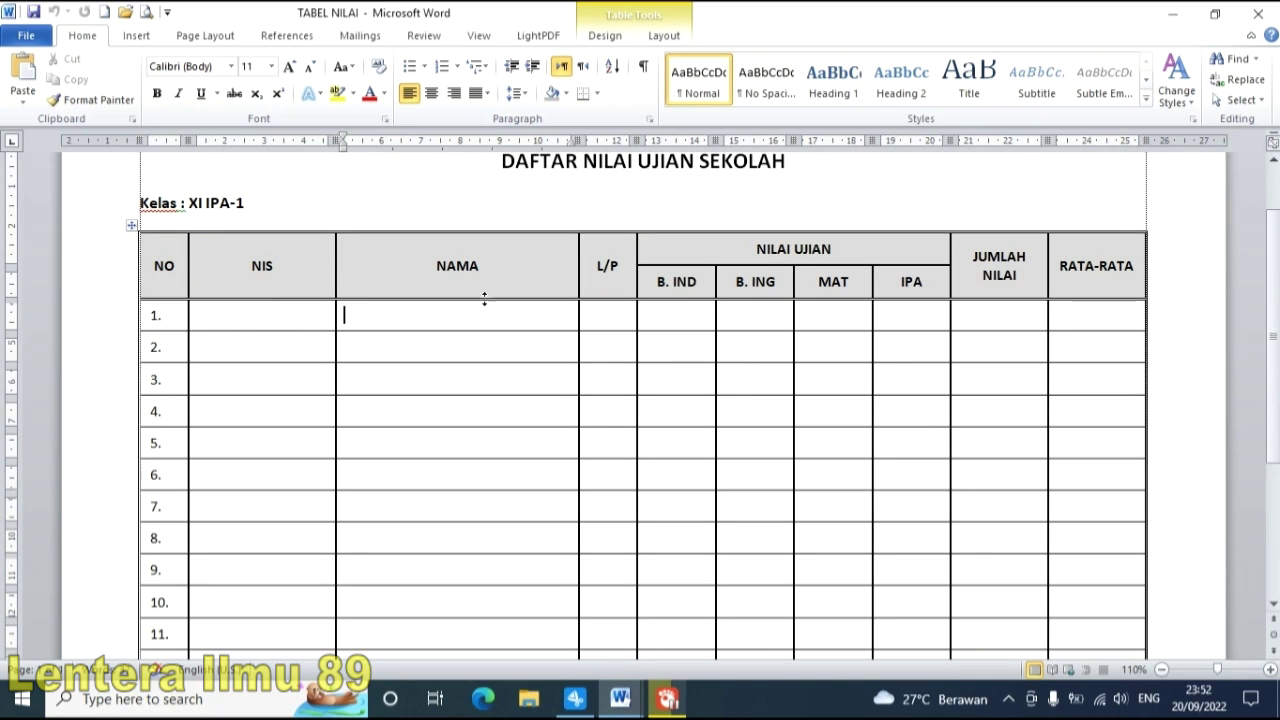
scroll(497, 343, "down", 1)
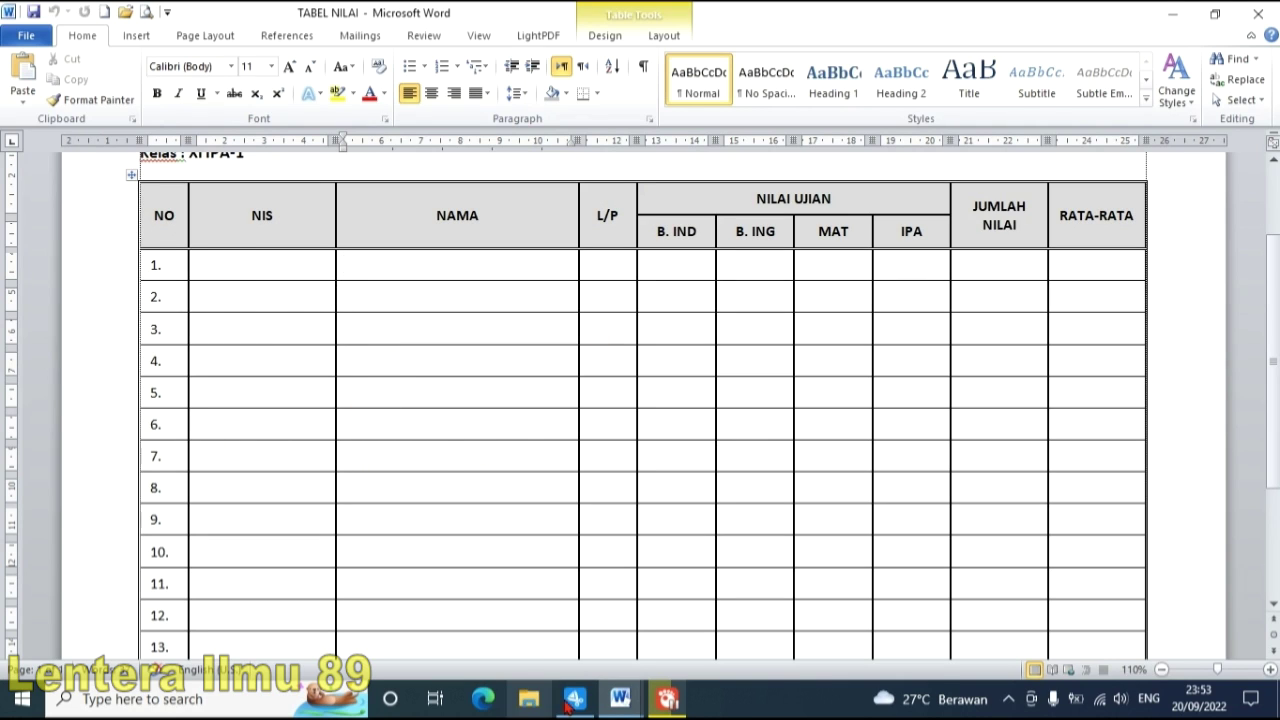
mouse_move(620, 698)
left_click(711, 604)
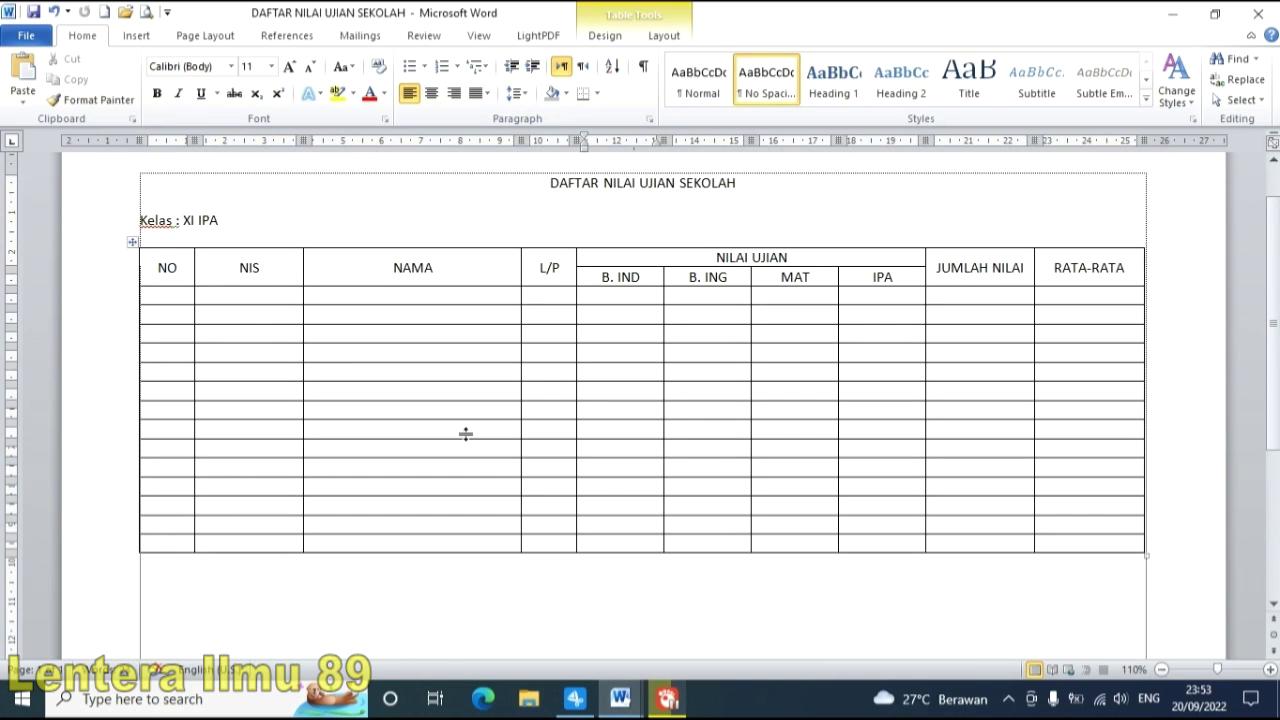
- Open the border settings for the entire grade table and choose the Custom setting
left_click_drag(173, 270, 1090, 540)
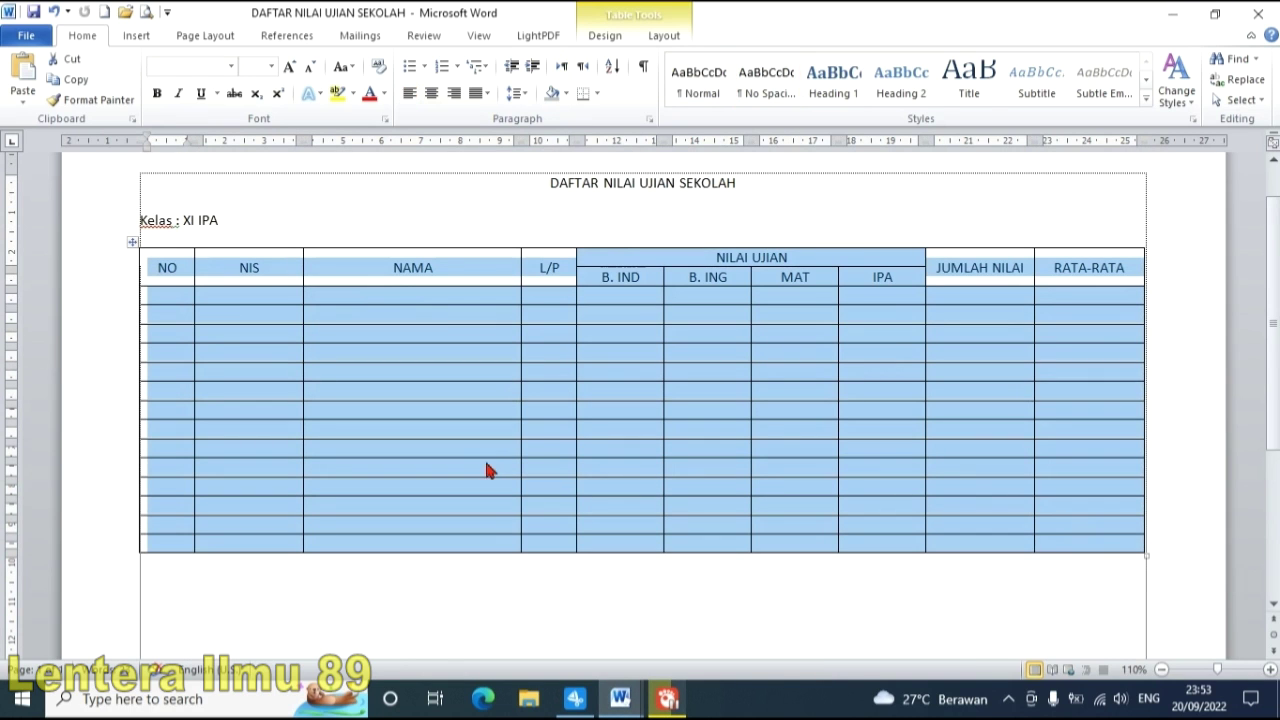
right_click(881, 412)
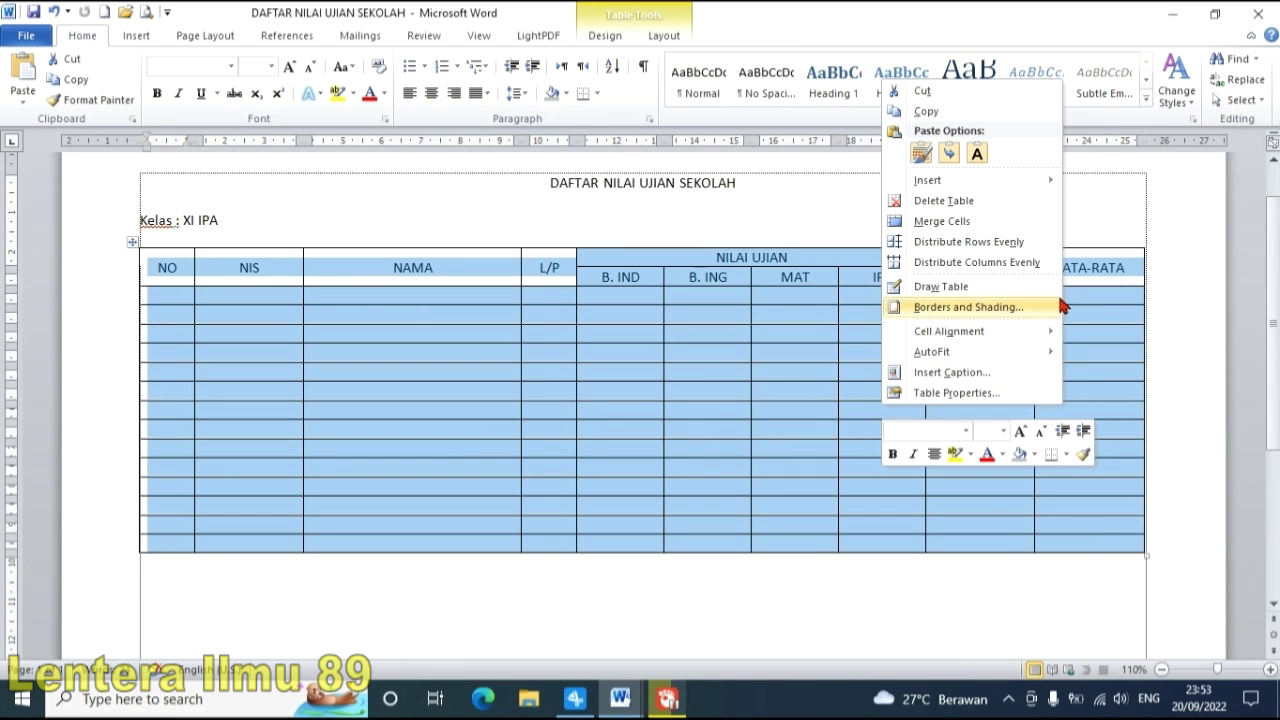
left_click(1025, 310)
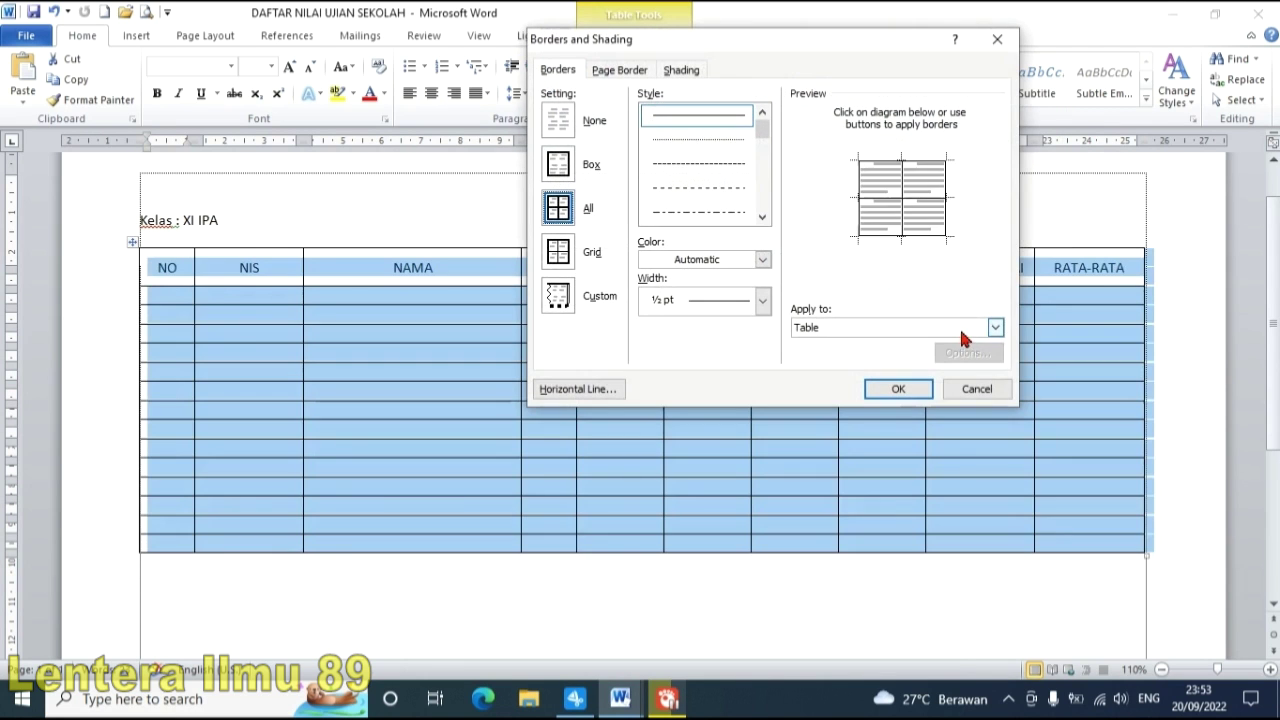
mouse_move(829, 46)
left_mouse_down()
mouse_move(795, 50)
mouse_move(545, 297)
mouse_move(523, 43)
mouse_move(431, 43)
mouse_move(557, 77)
left_mouse_up()
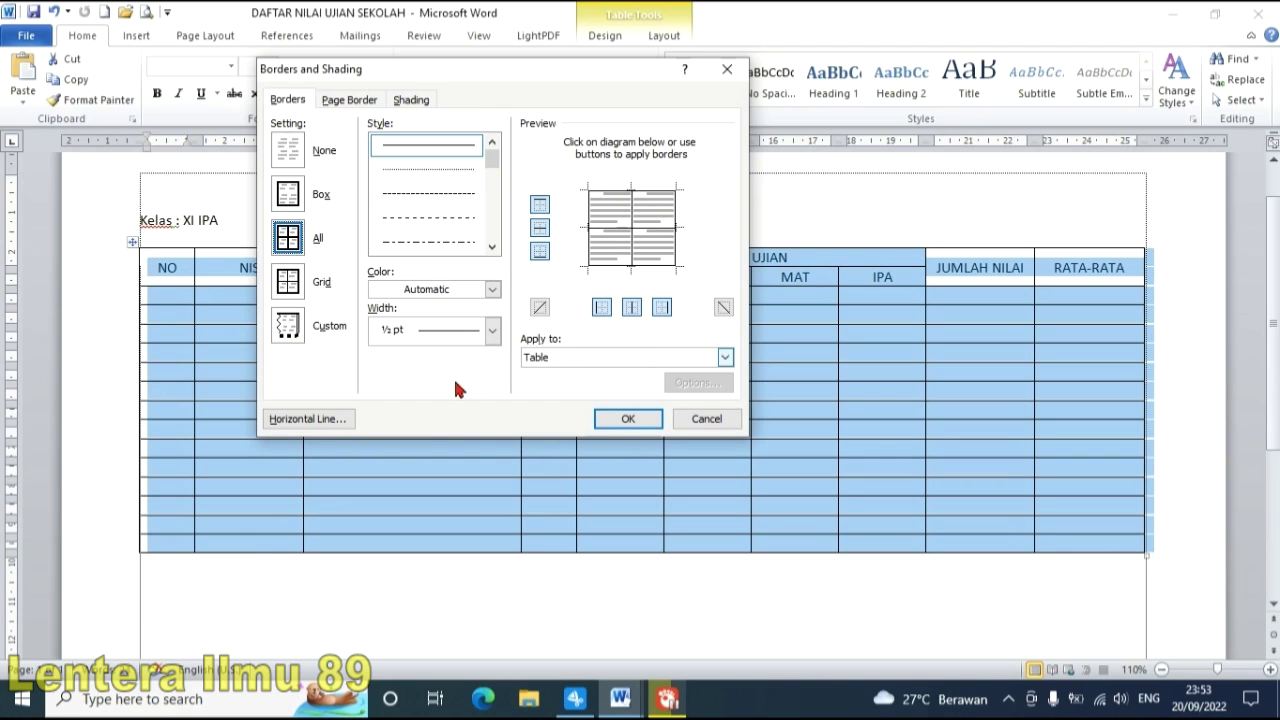
left_click_drag(447, 84, 541, 524)
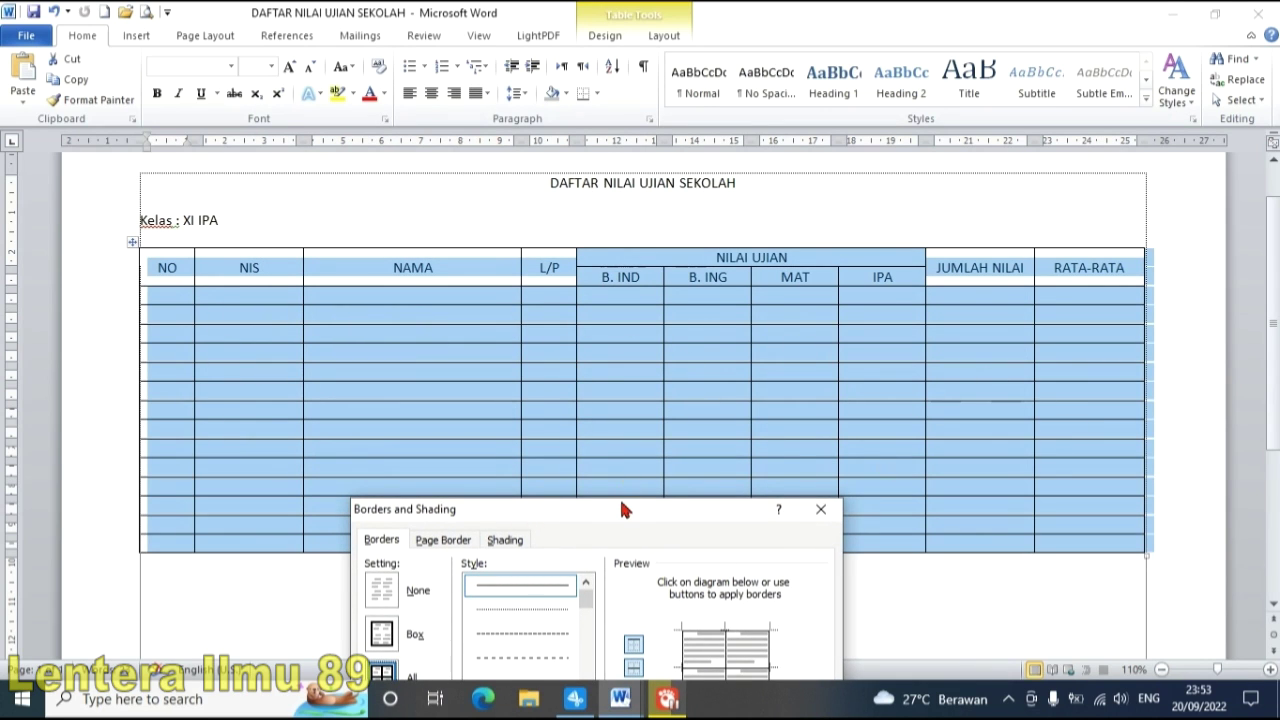
left_click_drag(620, 510, 728, 143)
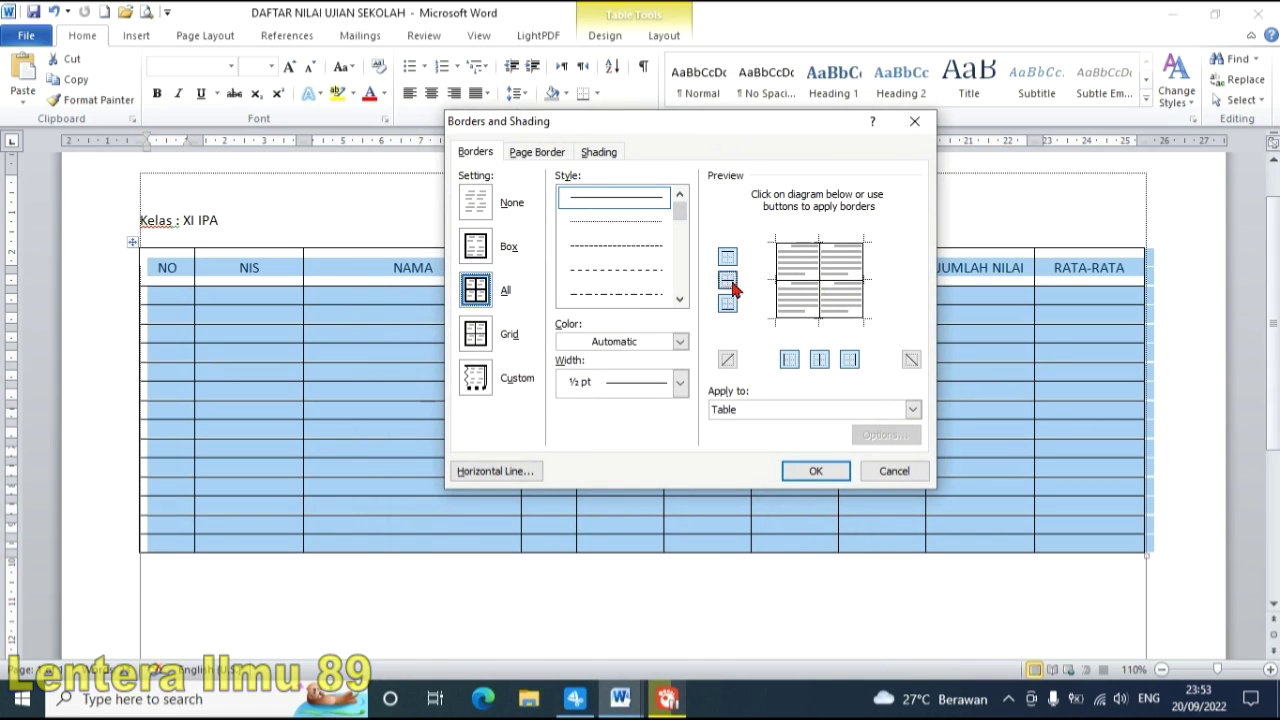
left_click_drag(700, 126, 684, 497)
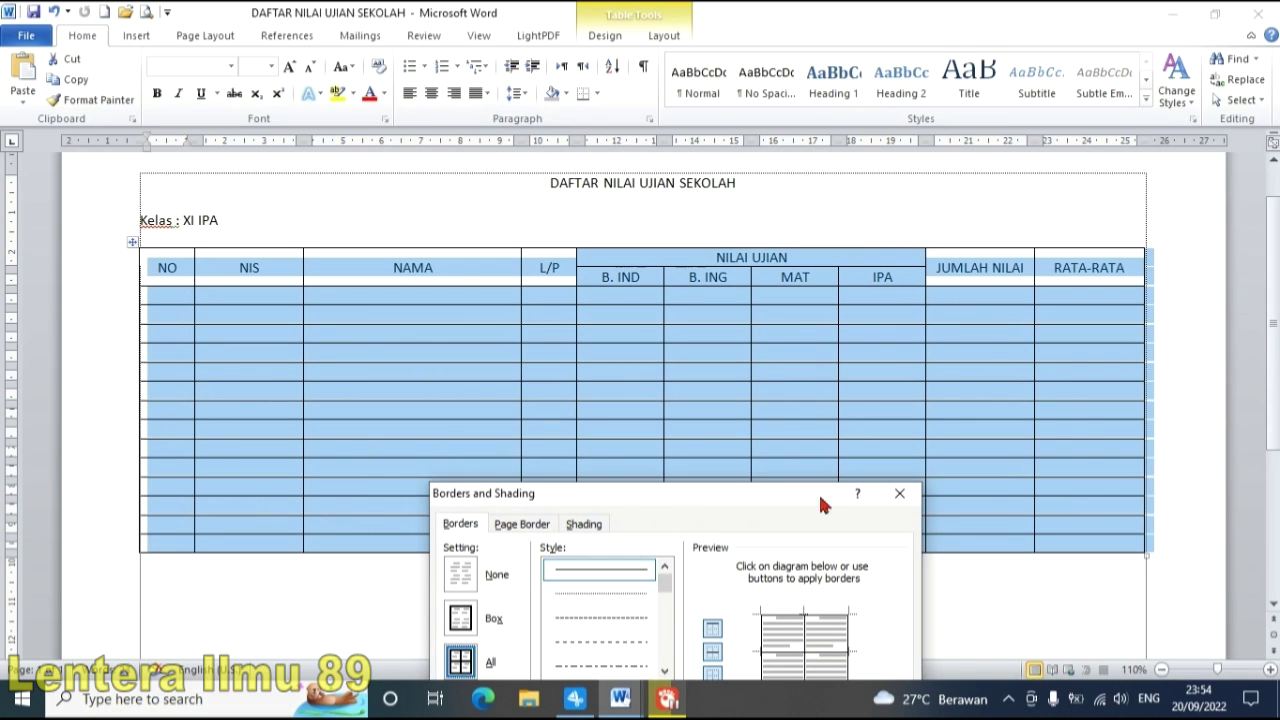
mouse_move(693, 492)
left_mouse_down()
mouse_move(592, 208)
mouse_move(650, 200)
mouse_move(497, 311)
left_mouse_up()
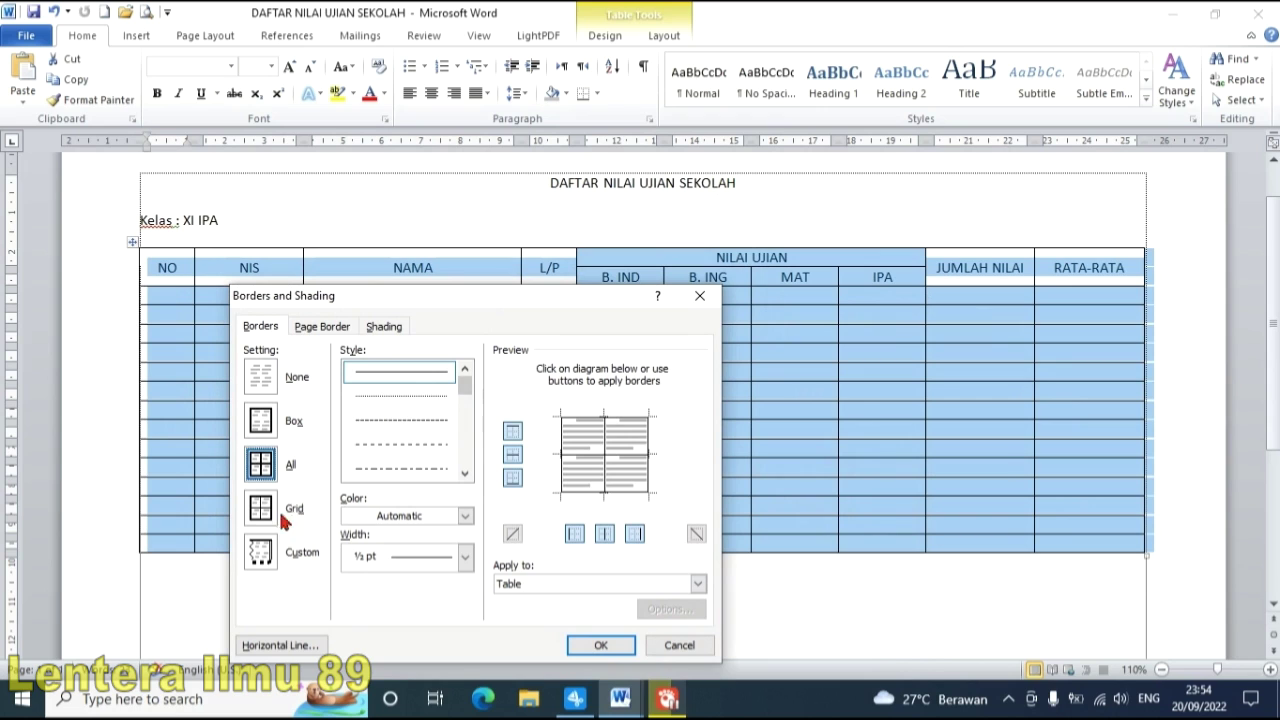
left_click_drag(377, 310, 348, 147)
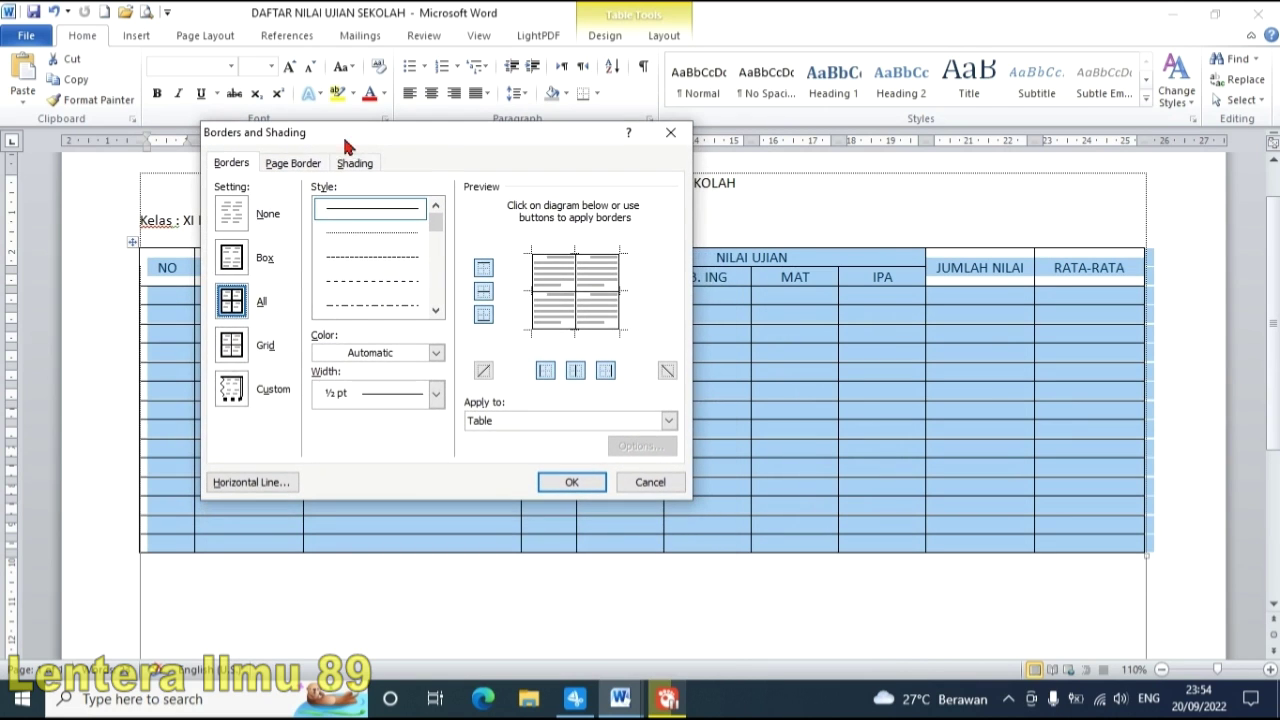
left_click(232, 395)
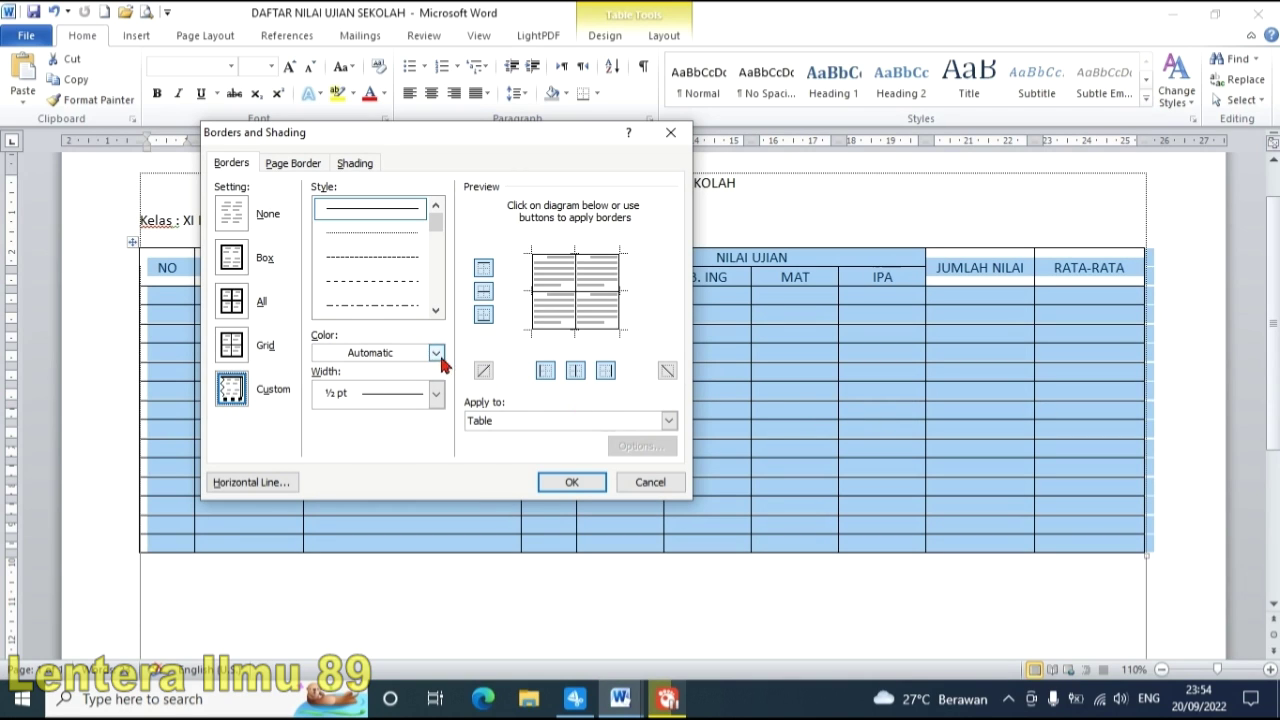
- Assign a ½ pt double line to all four outer edges of the table
scroll(435, 240, "down", 1)
left_click_drag(435, 240, 431, 245)
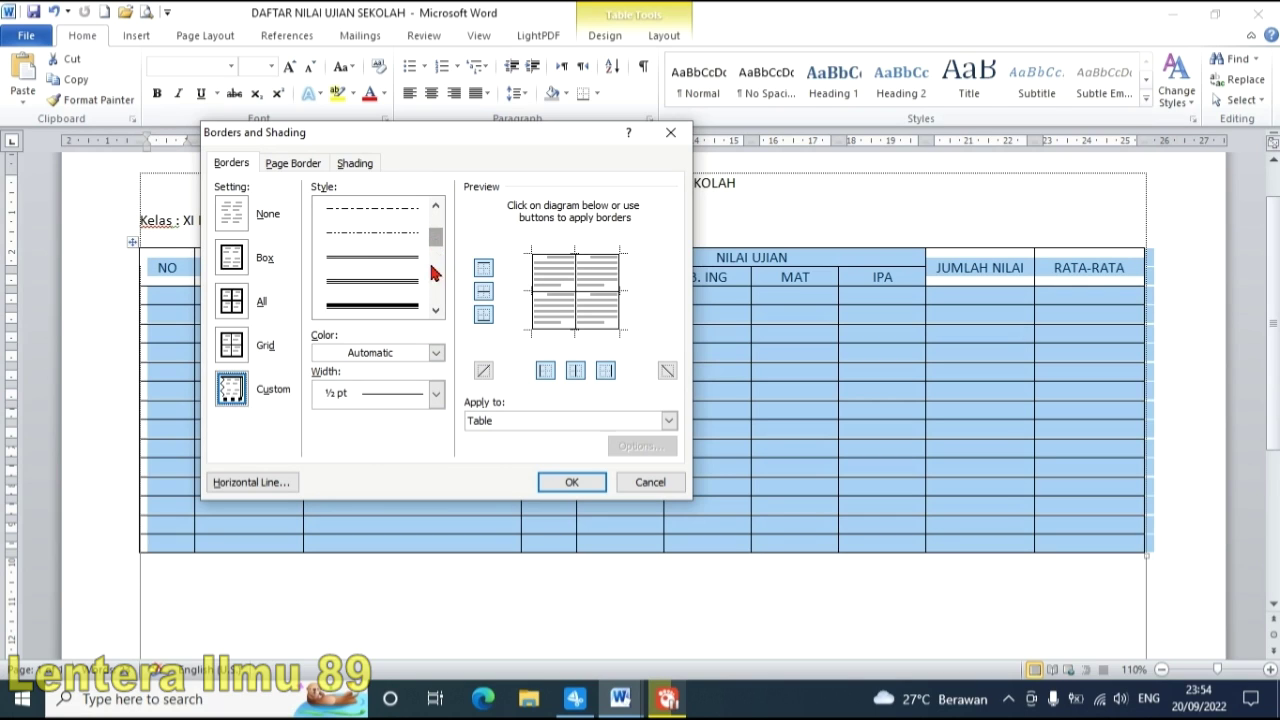
left_click(364, 263)
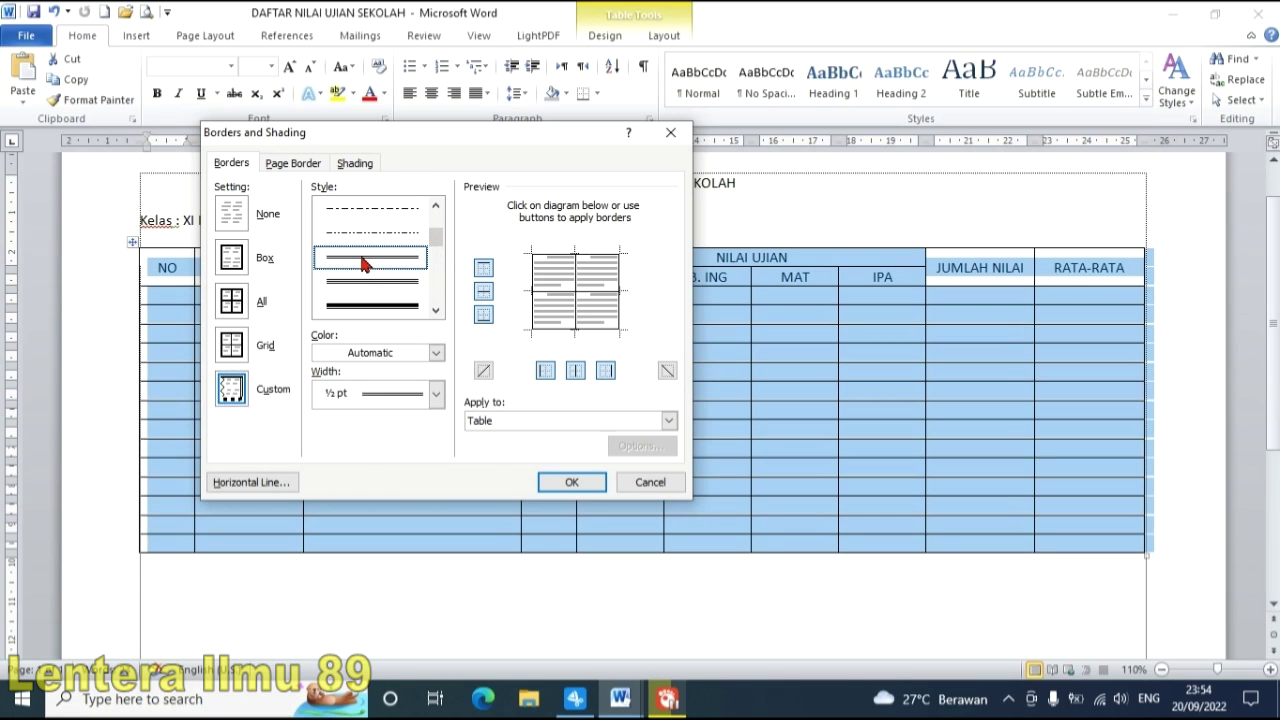
left_click(589, 258)
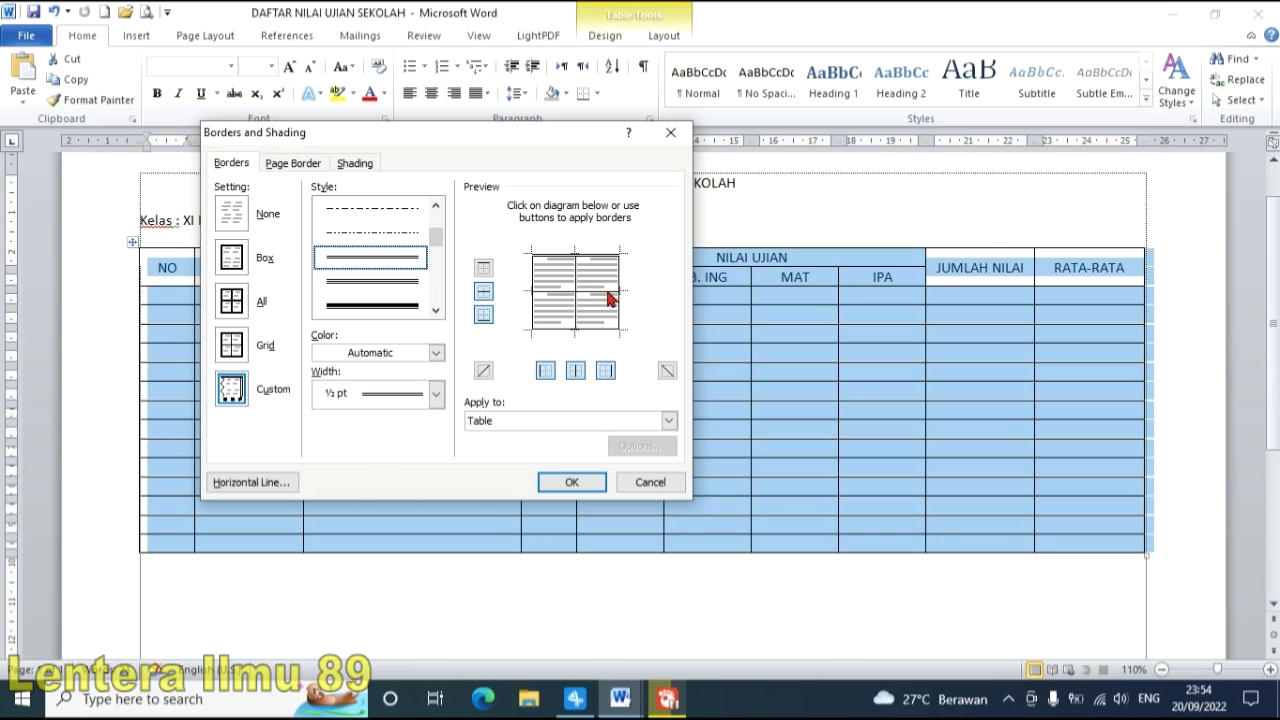
left_click(606, 371)
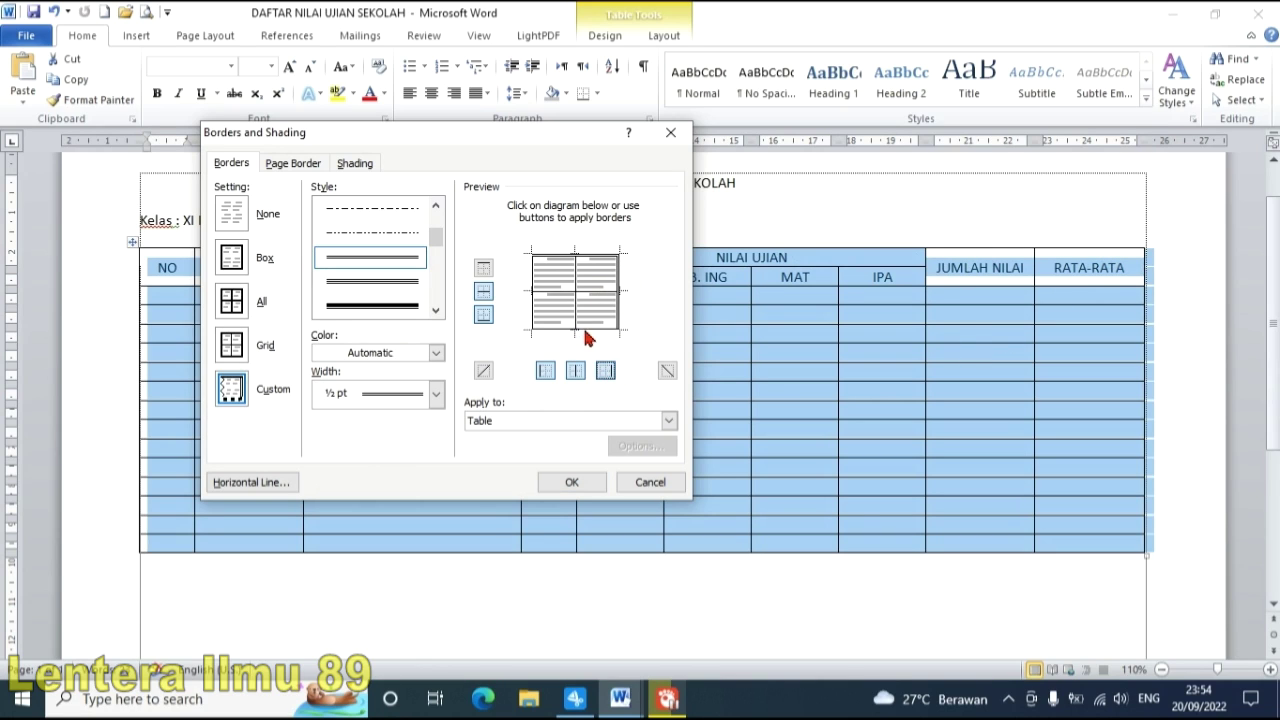
left_click(586, 331)
left_click(533, 312)
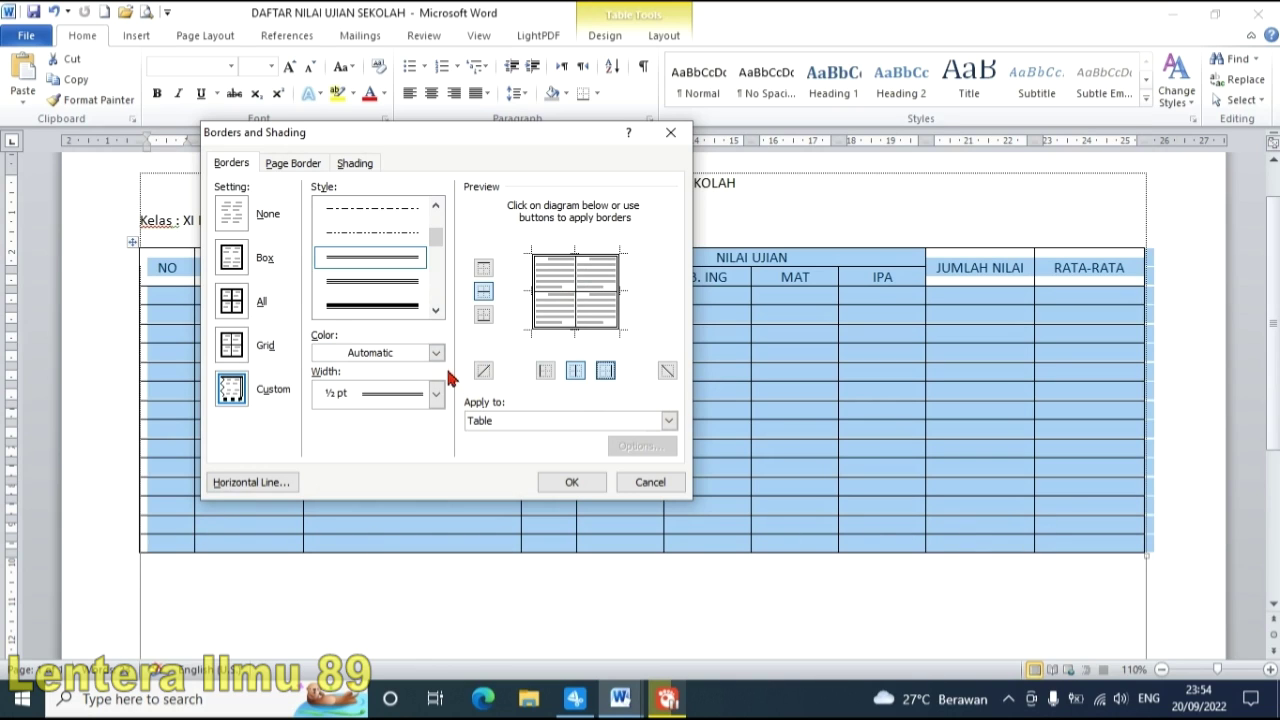
- Assign a solid 1½ pt line to the inner vertical borders and apply the border settings to the table
left_click_drag(436, 244, 441, 212)
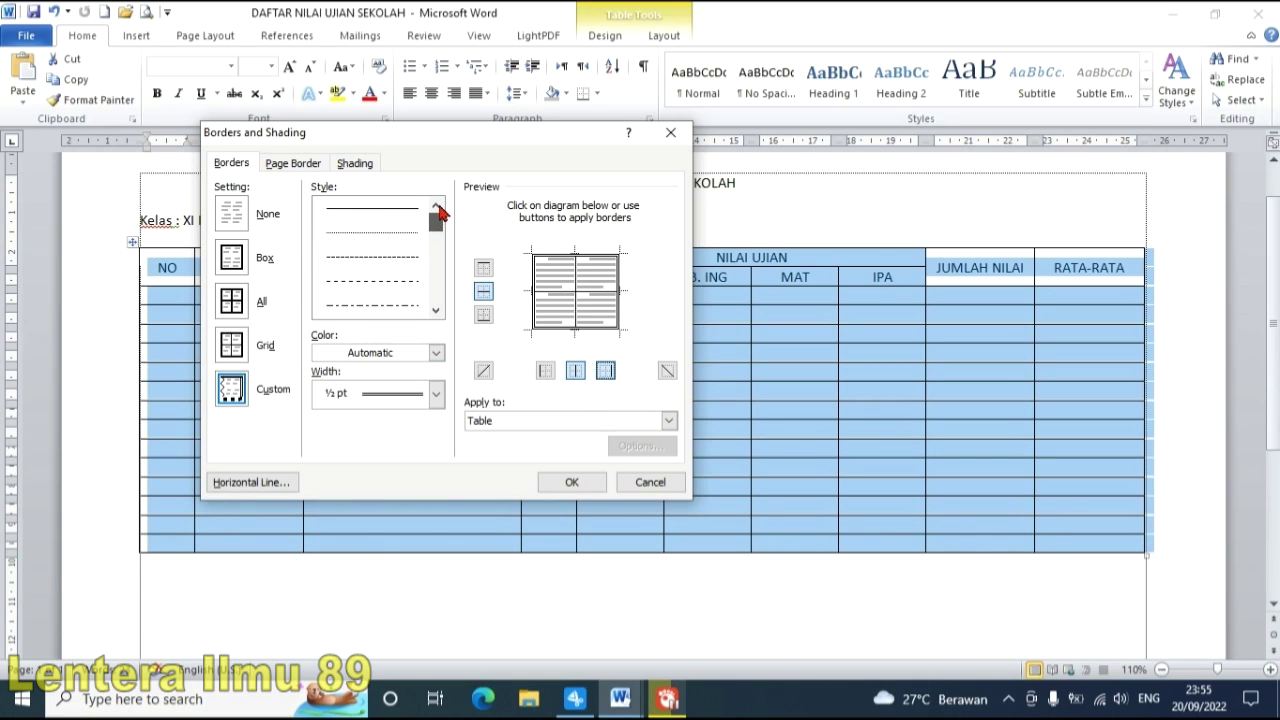
left_click(390, 209)
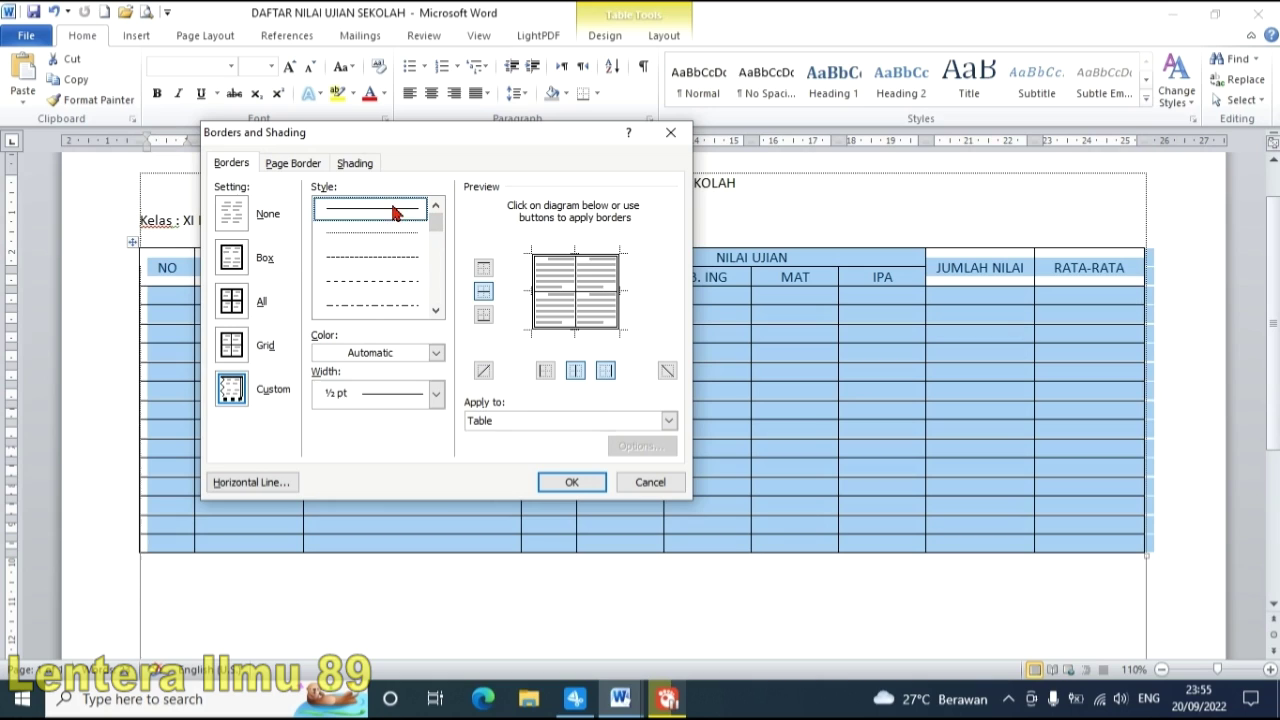
left_click(435, 396)
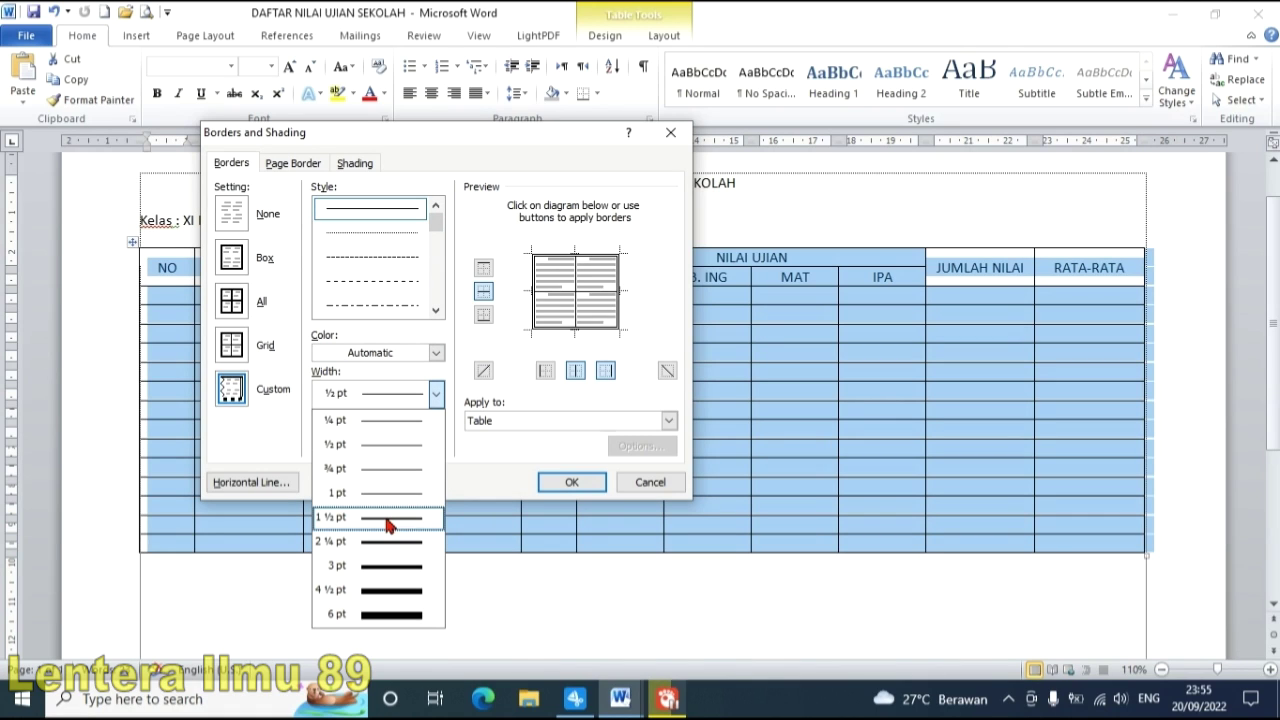
left_click(389, 521)
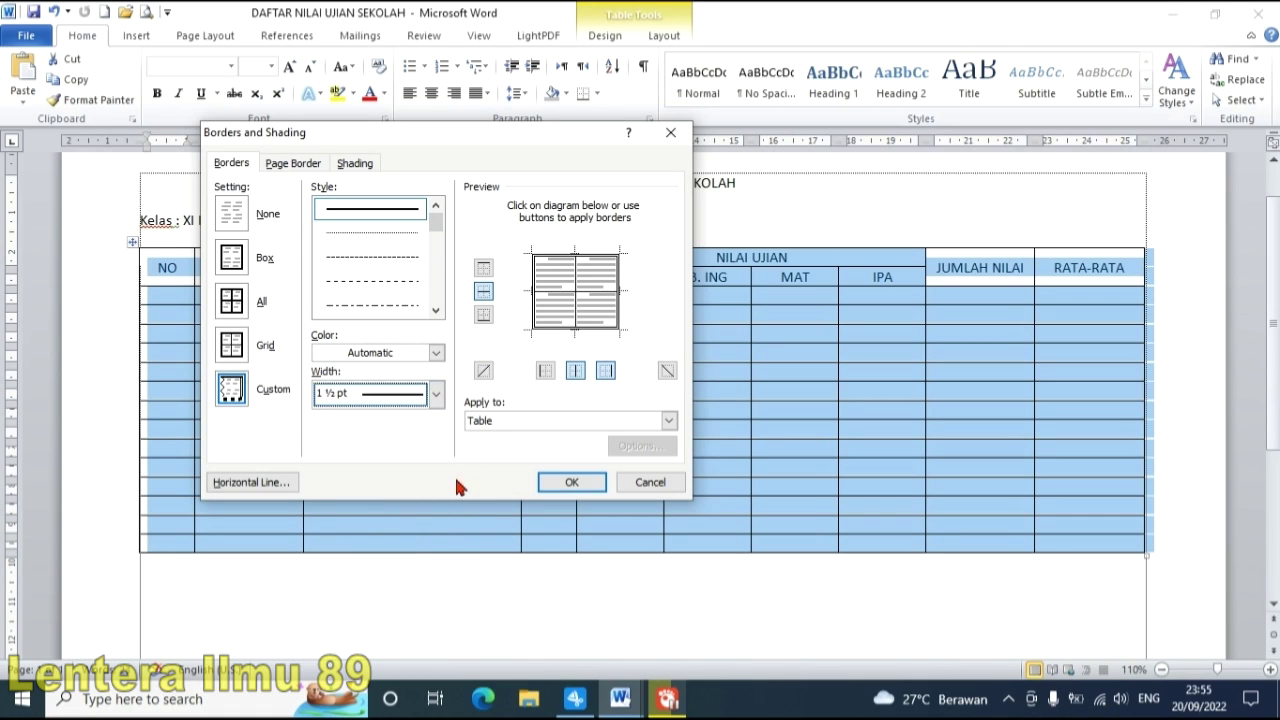
left_click(575, 312)
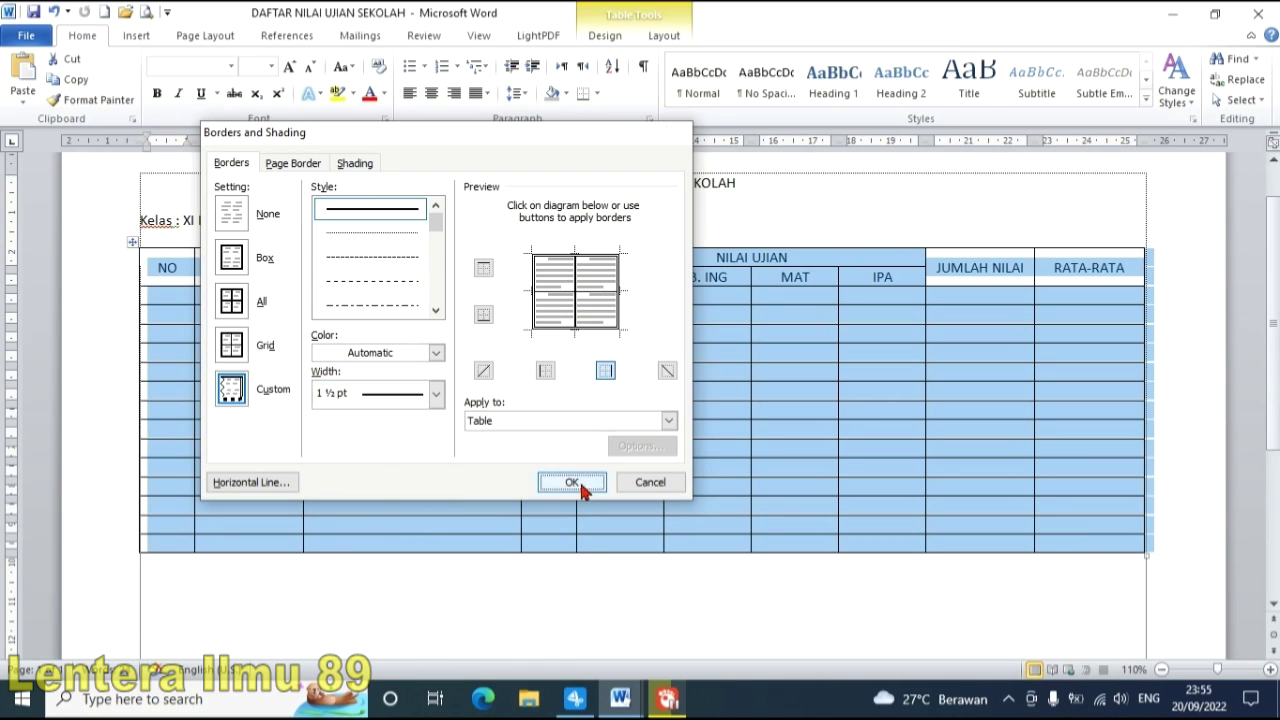
left_click(569, 484)
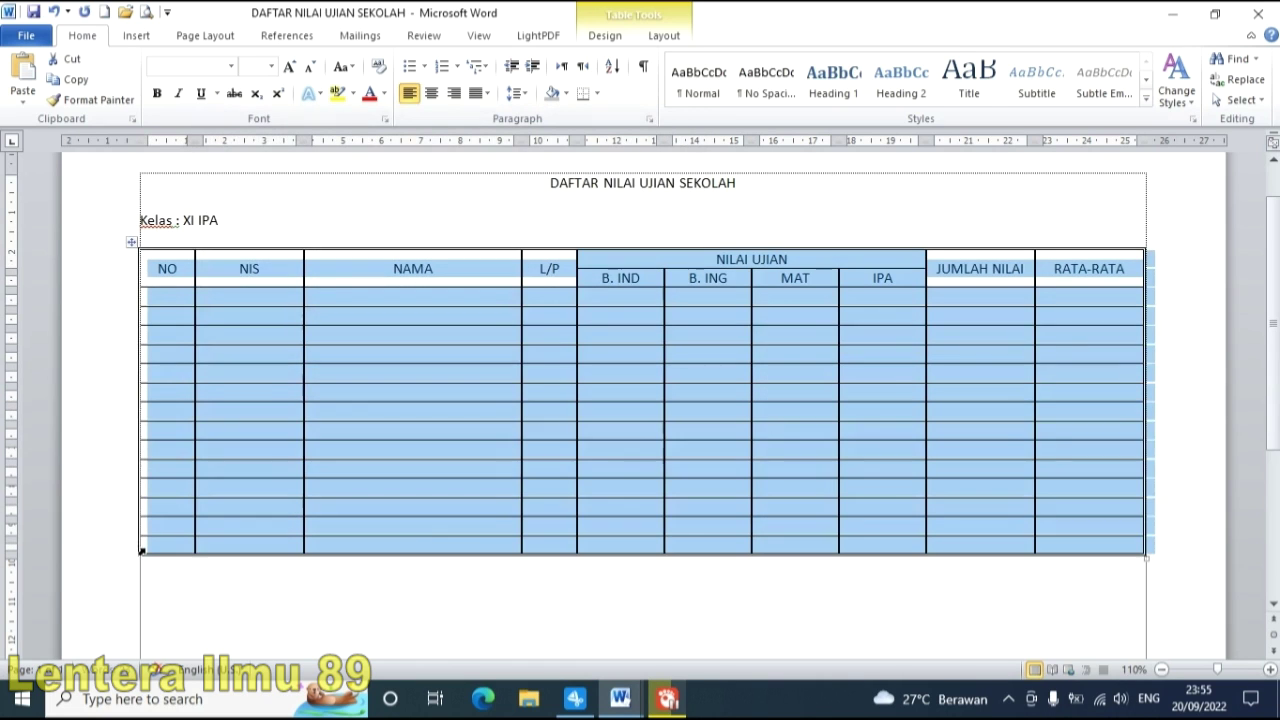
left_click(876, 453)
- Examine the border line beneath the header rows in TABEL NILAI, and return to DAFTAR NILAI UJIAN SEKOLAH
mouse_move(620, 698)
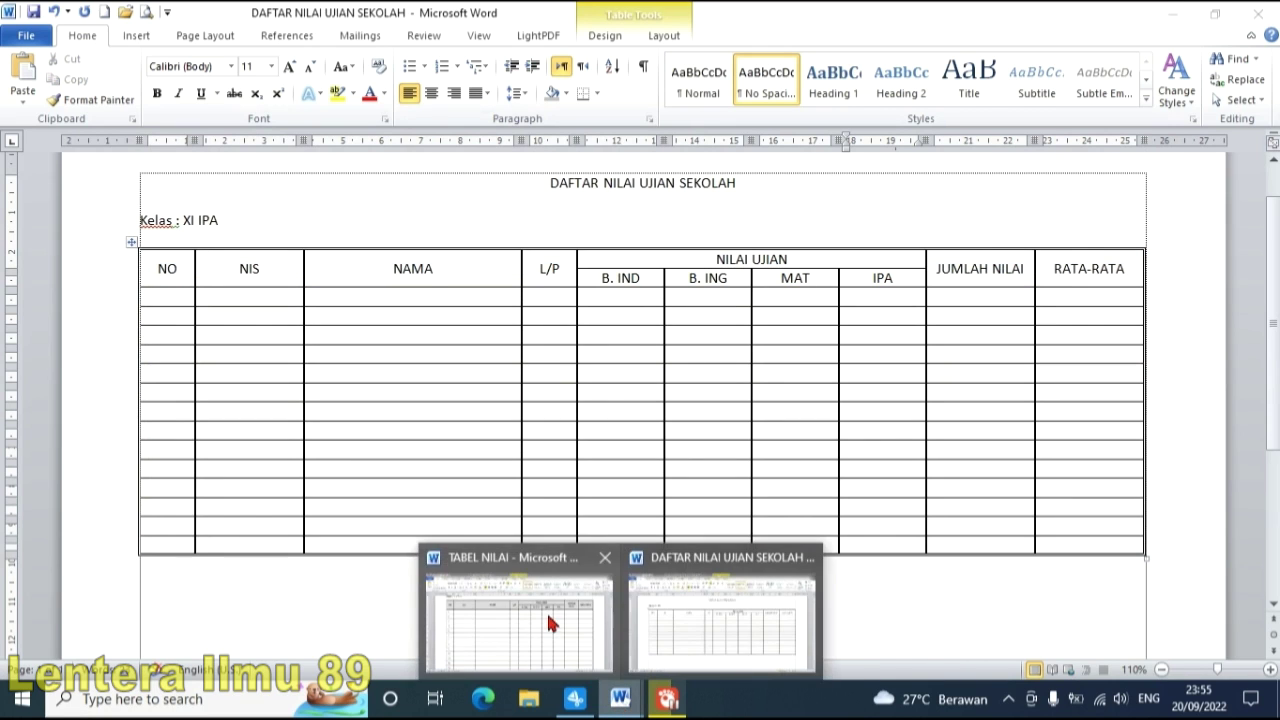
left_click(590, 615)
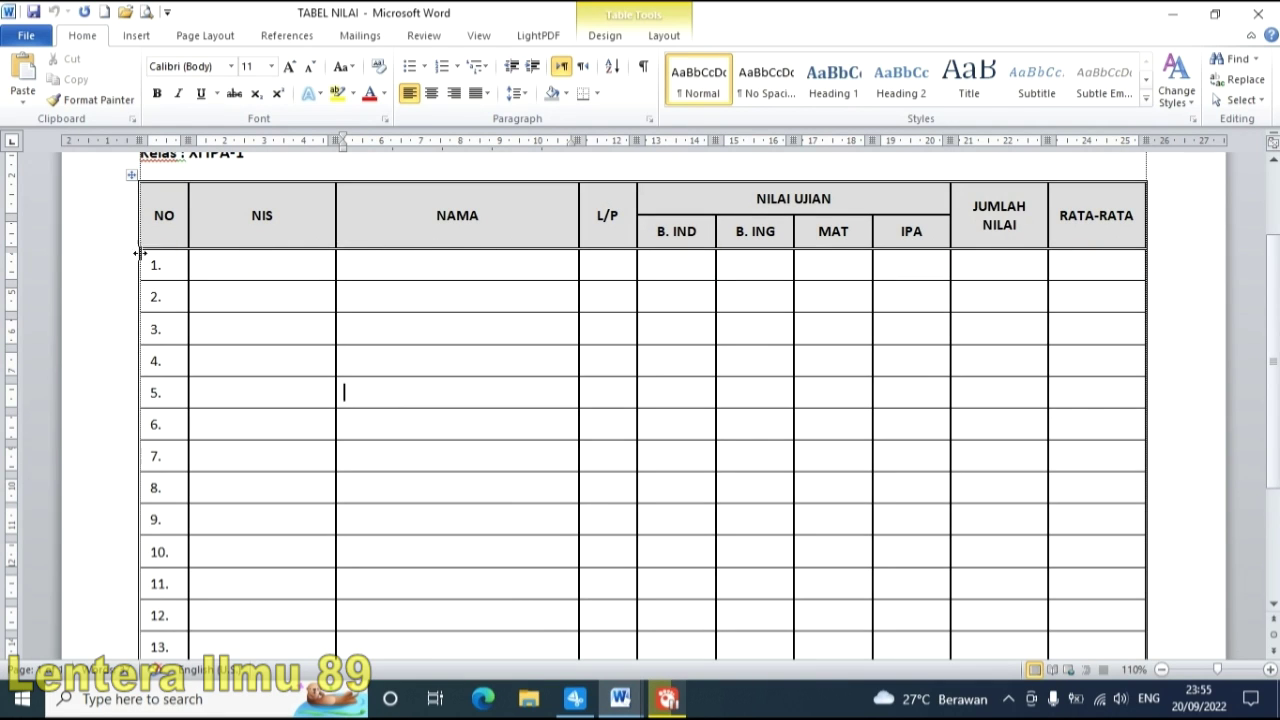
mouse_move(620, 698)
left_click(652, 606)
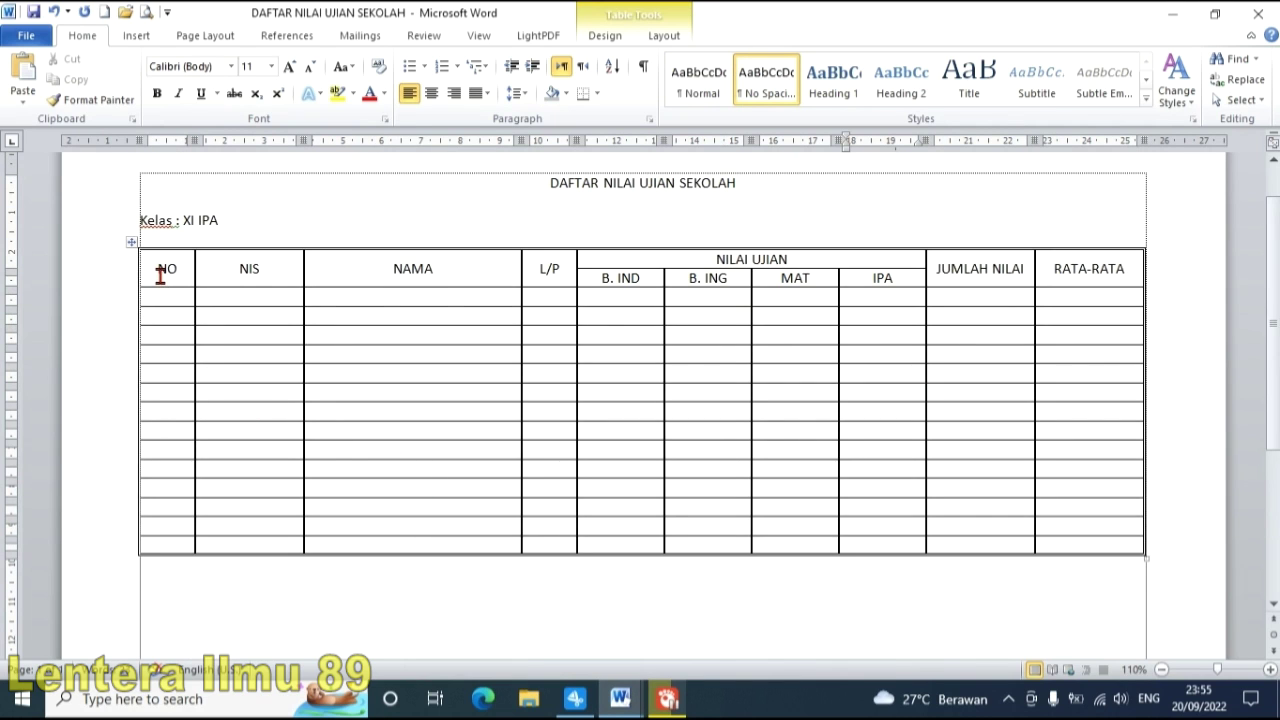
- Apply a ½ pt double line to the top edge of the first empty row below the header, across all columns
left_click_drag(156, 272, 1030, 311)
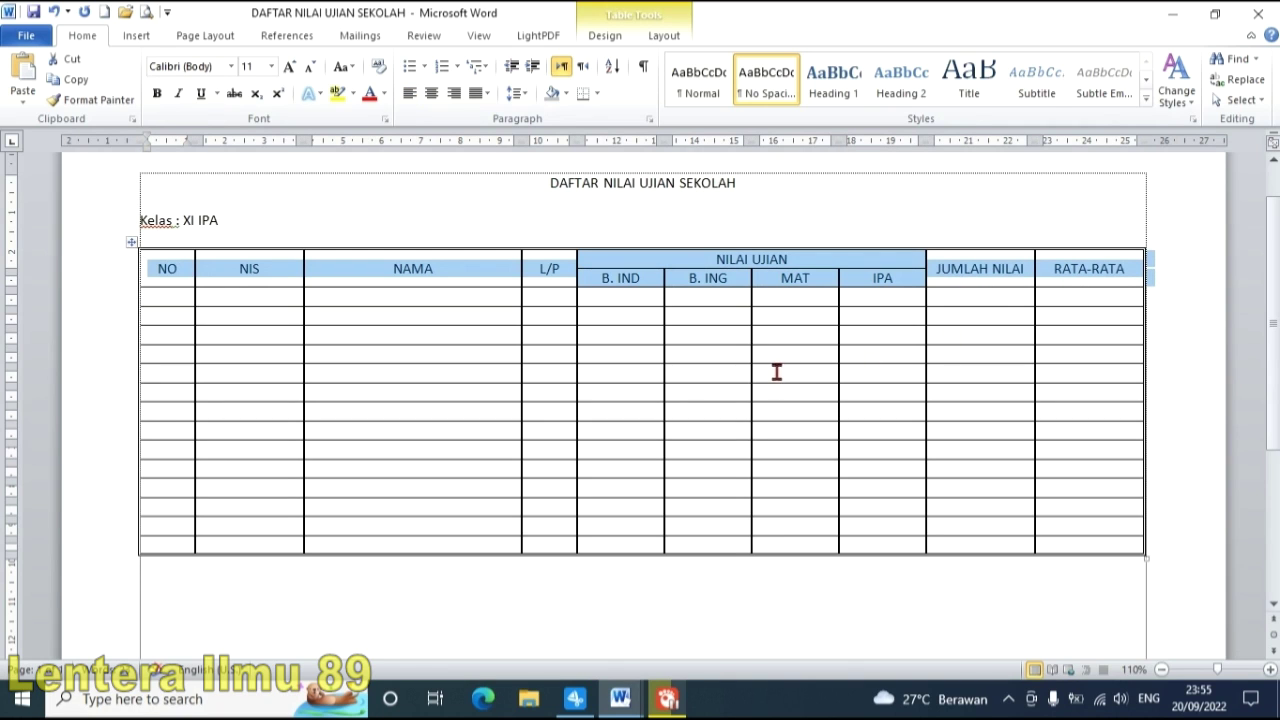
left_click_drag(160, 295, 1074, 294)
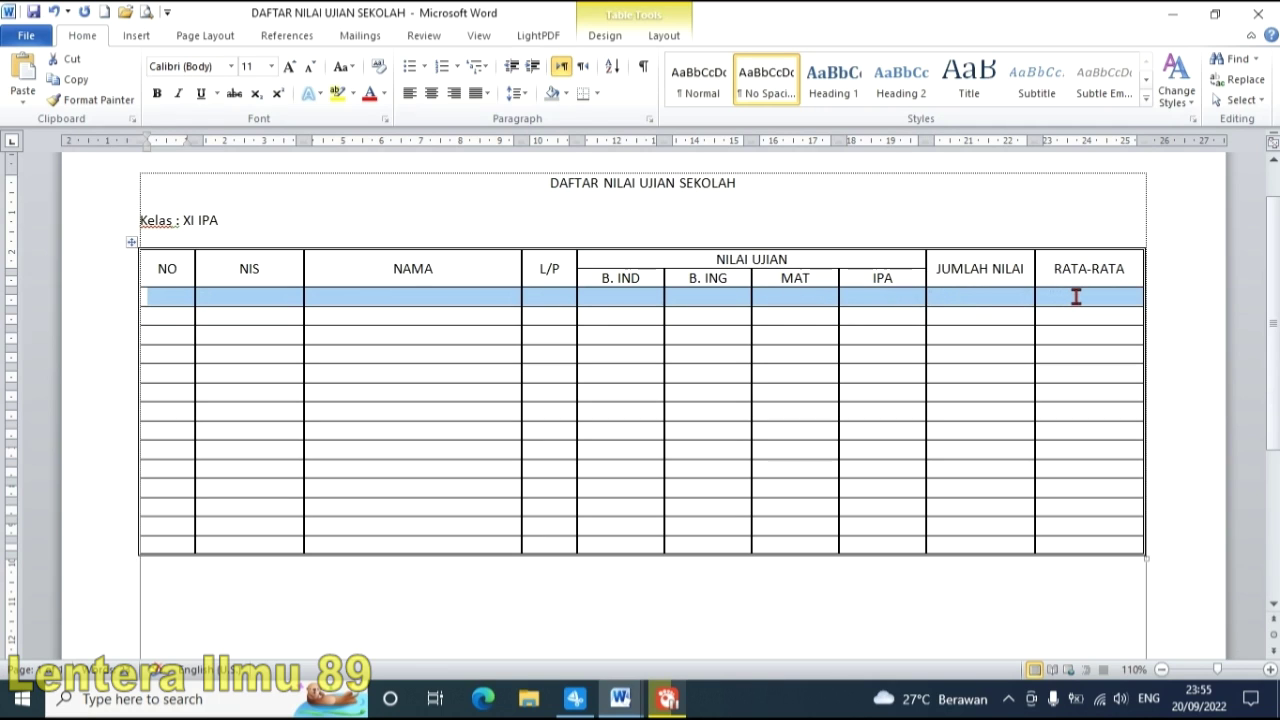
right_click(886, 305)
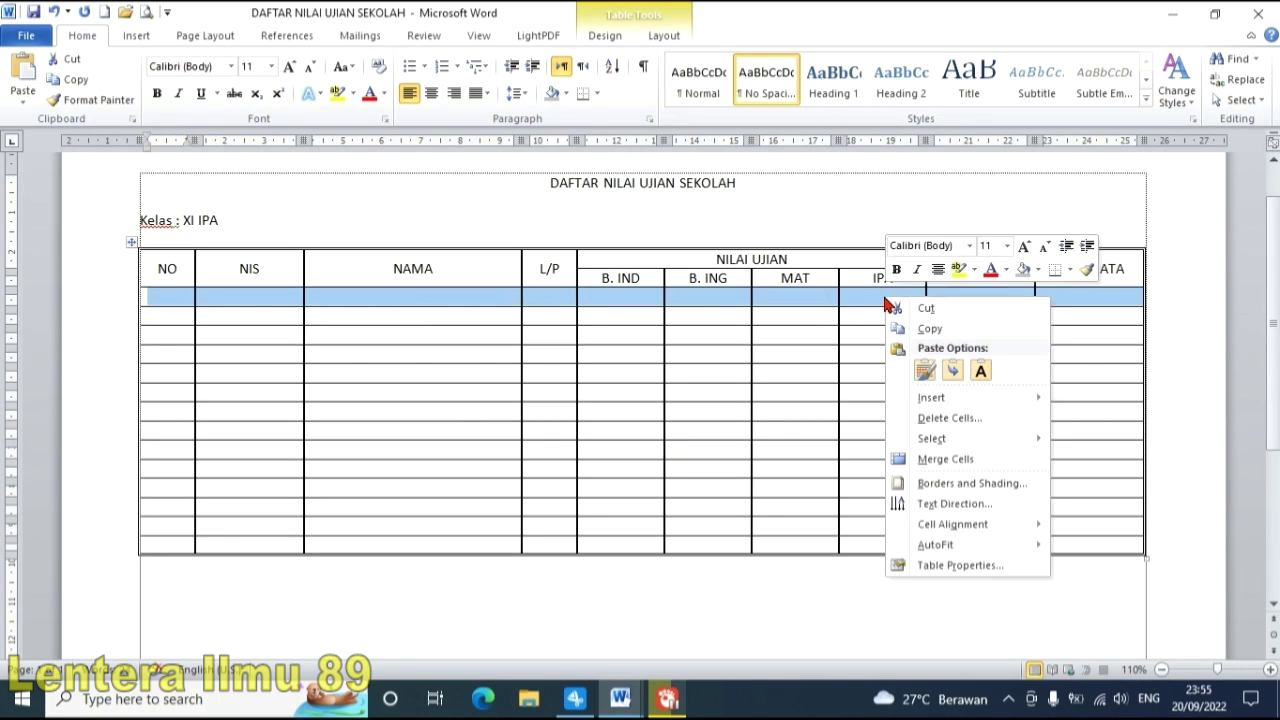
left_click(1024, 485)
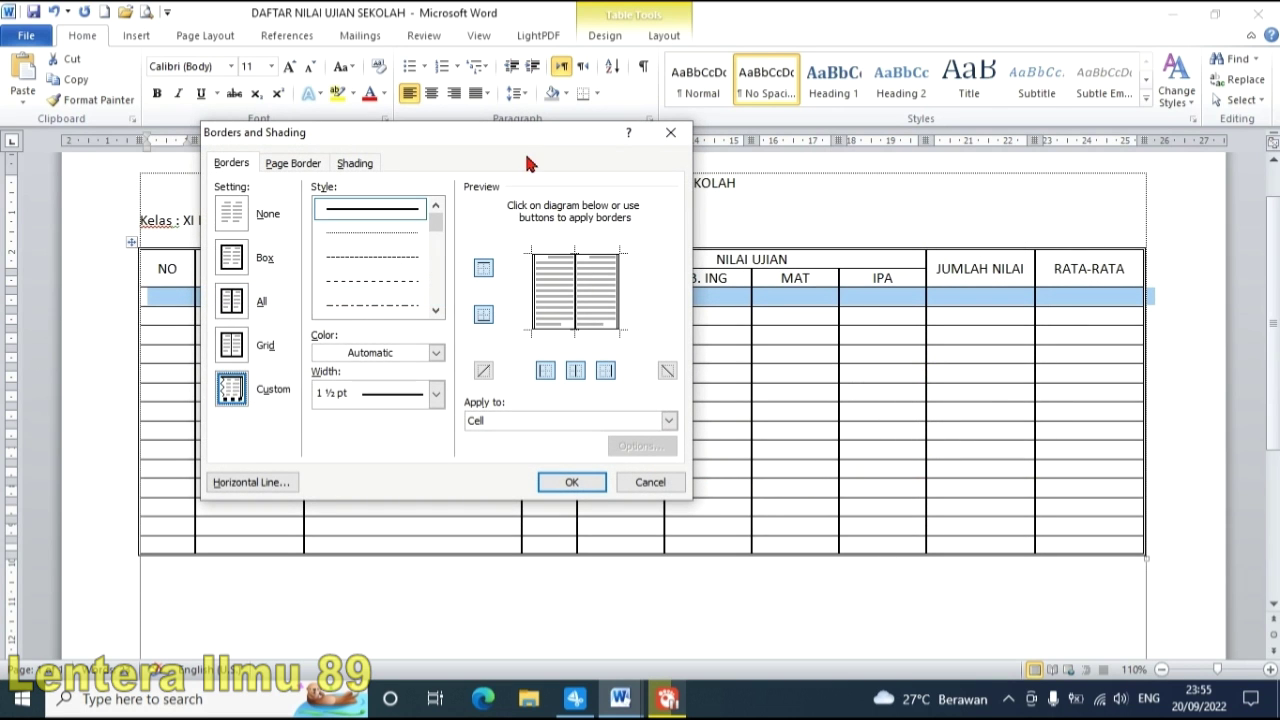
mouse_move(521, 132)
left_mouse_down()
mouse_move(646, 420)
mouse_move(604, 355)
left_mouse_up()
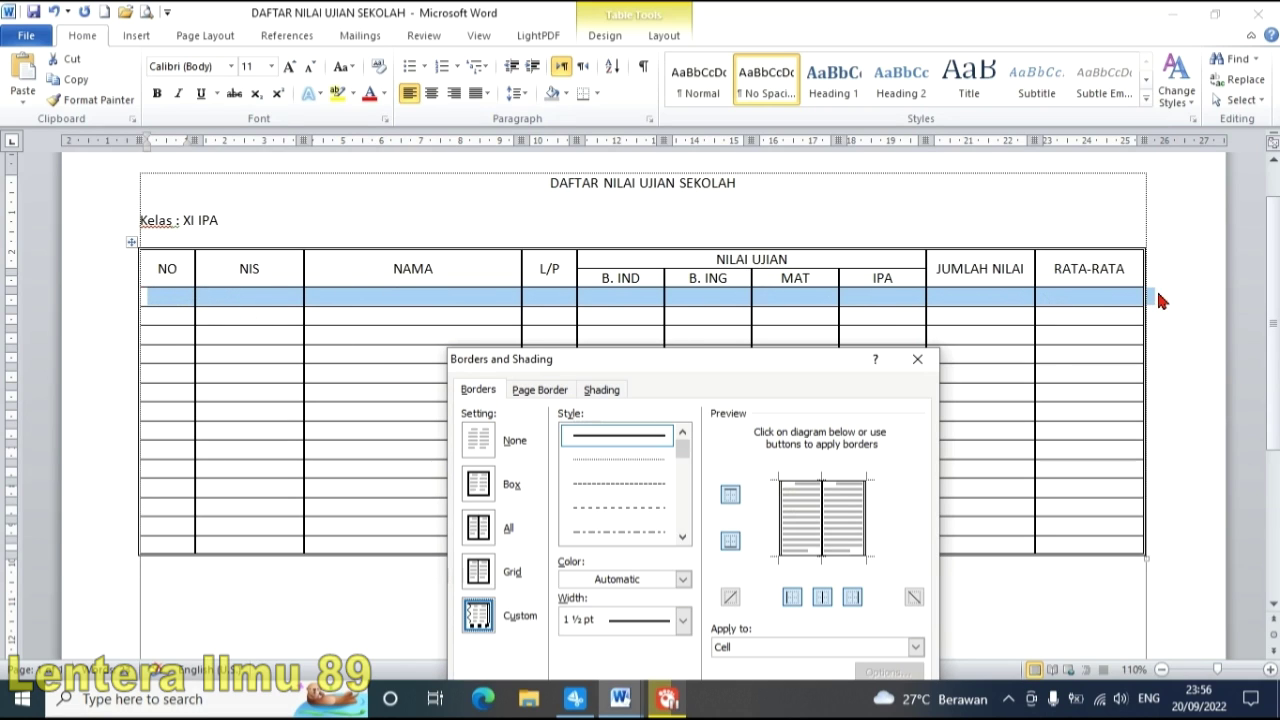
left_click_drag(681, 438, 681, 457)
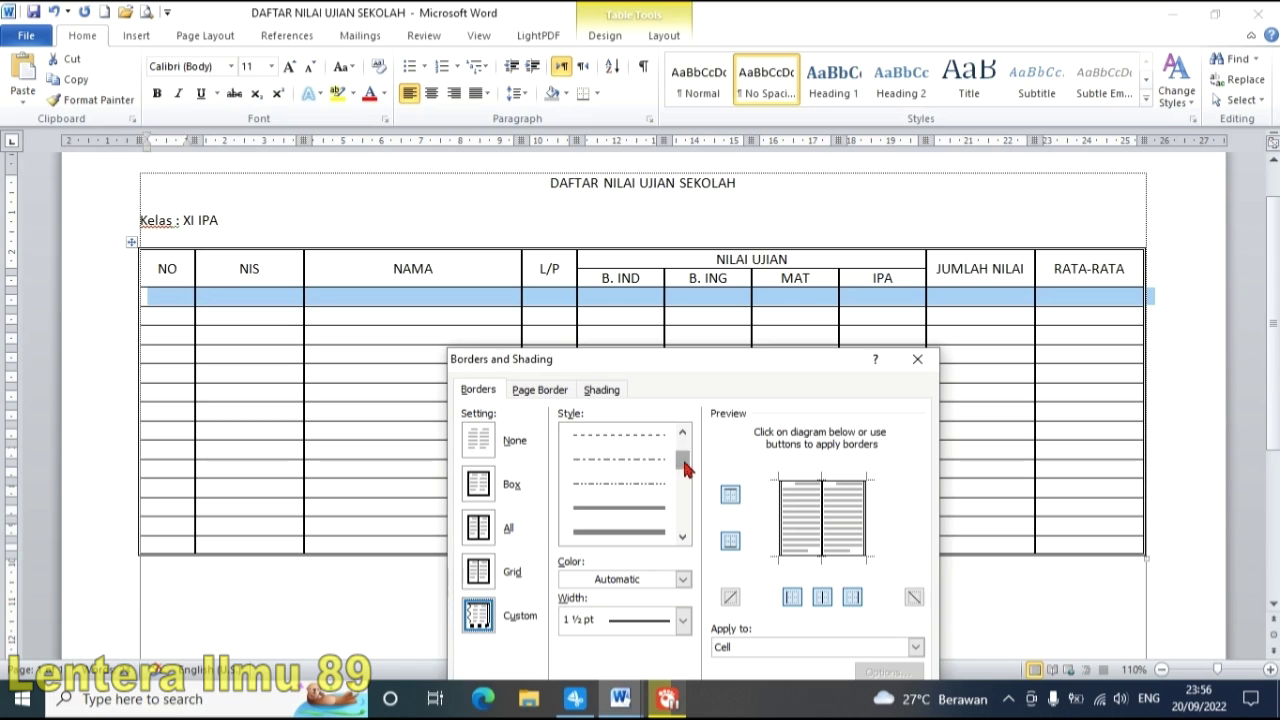
left_click(636, 509)
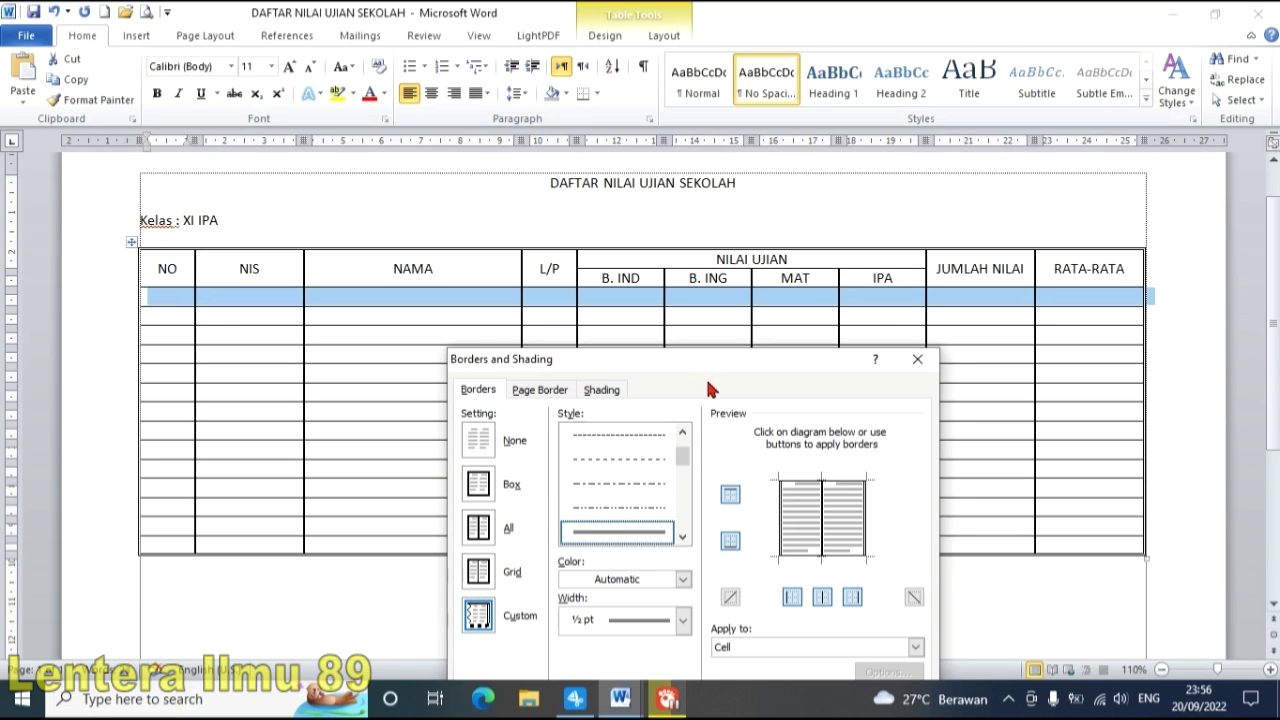
left_click_drag(710, 373, 571, 234)
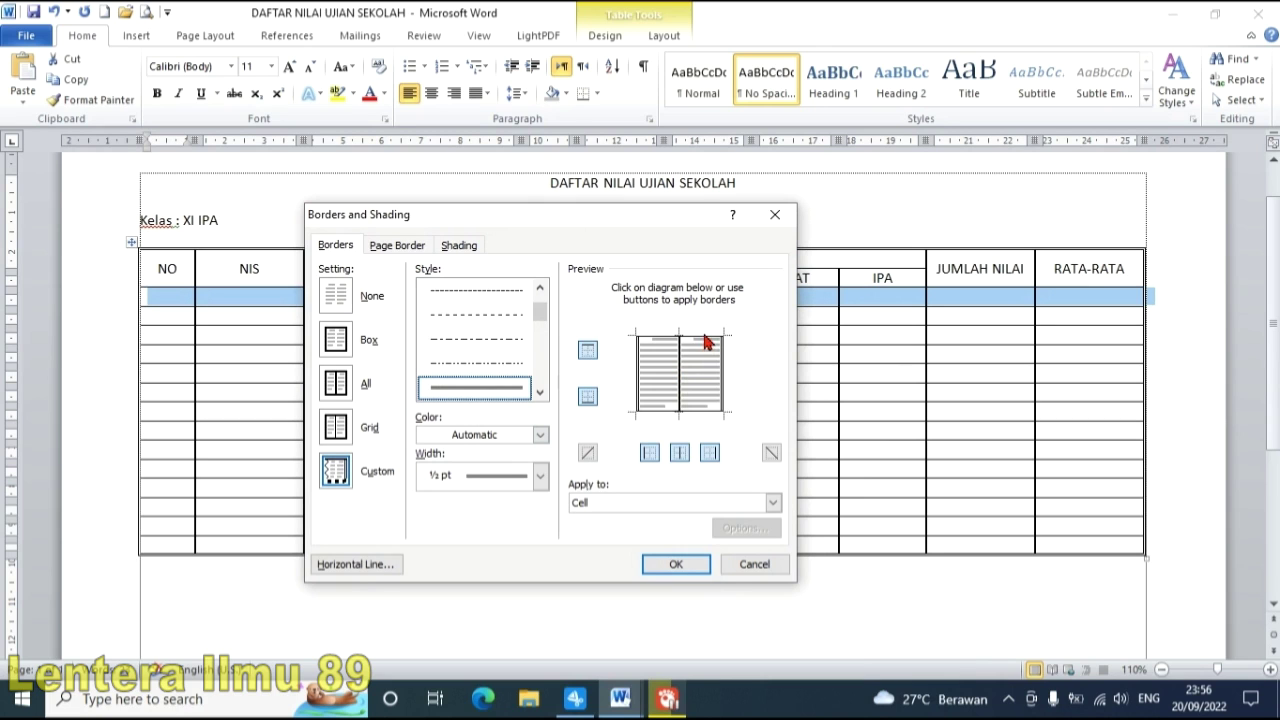
mouse_move(706, 218)
left_mouse_down()
mouse_move(780, 371)
mouse_move(809, 398)
left_mouse_up()
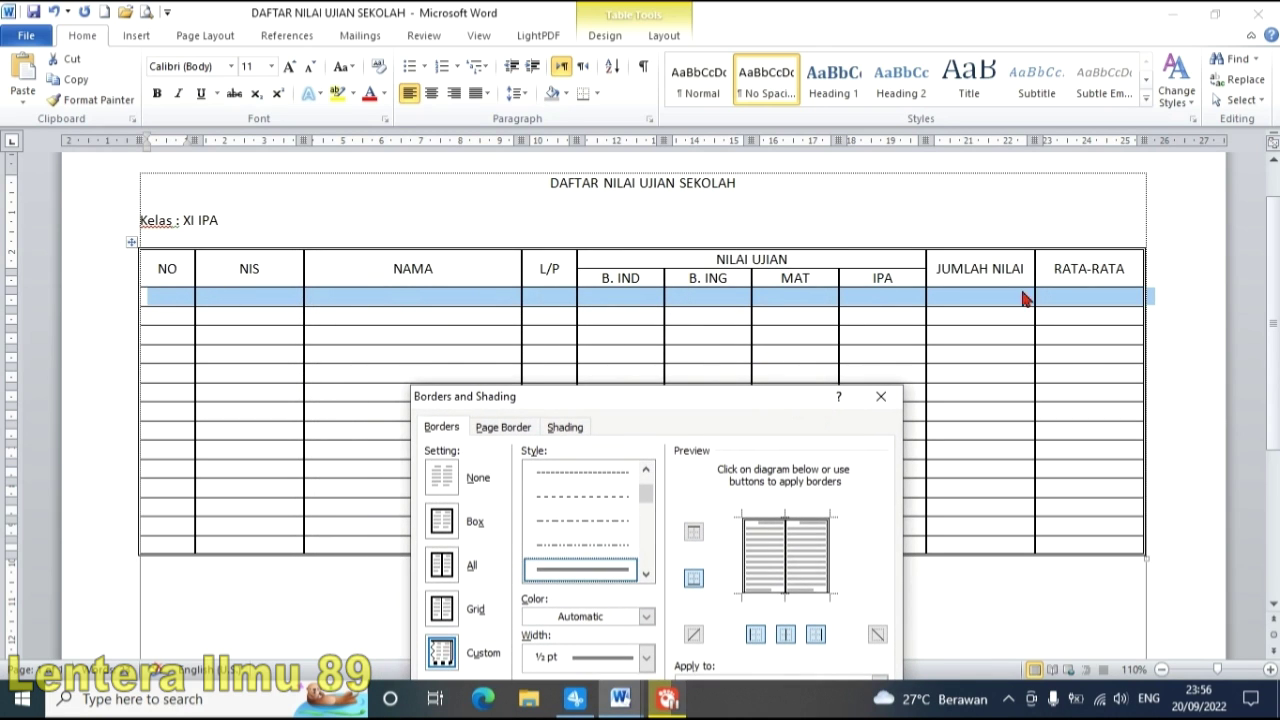
left_click_drag(590, 400, 520, 187)
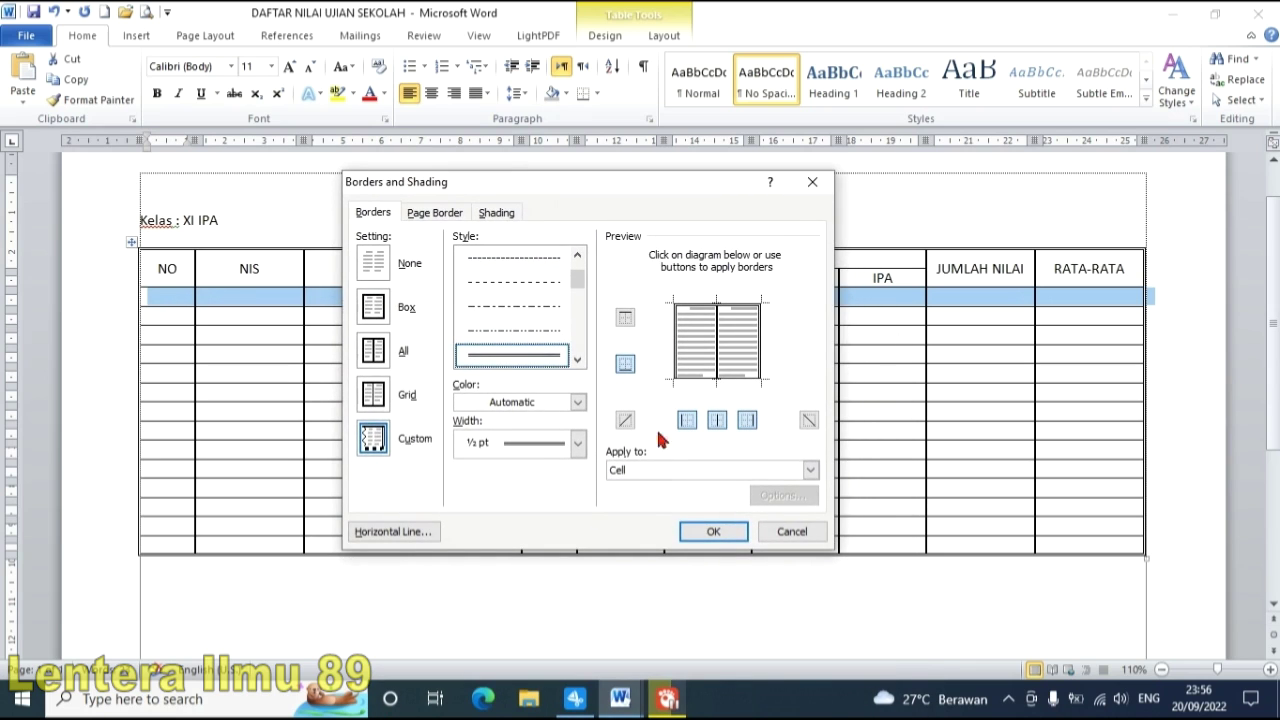
left_click(709, 535)
left_click(697, 374)
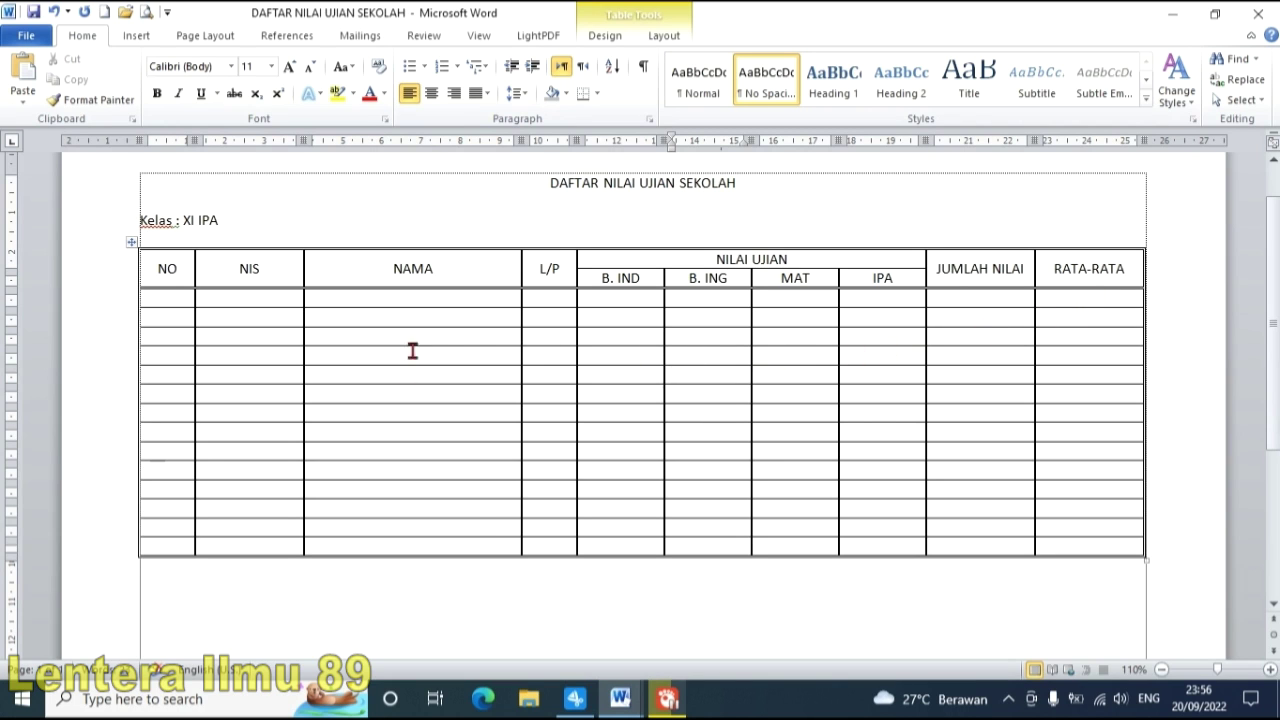
- Examine the bold, gray-shaded header rows in TABEL NILAI, and return to DAFTAR NILAI UJIAN SEKOLAH
mouse_move(620, 698)
left_click(514, 620)
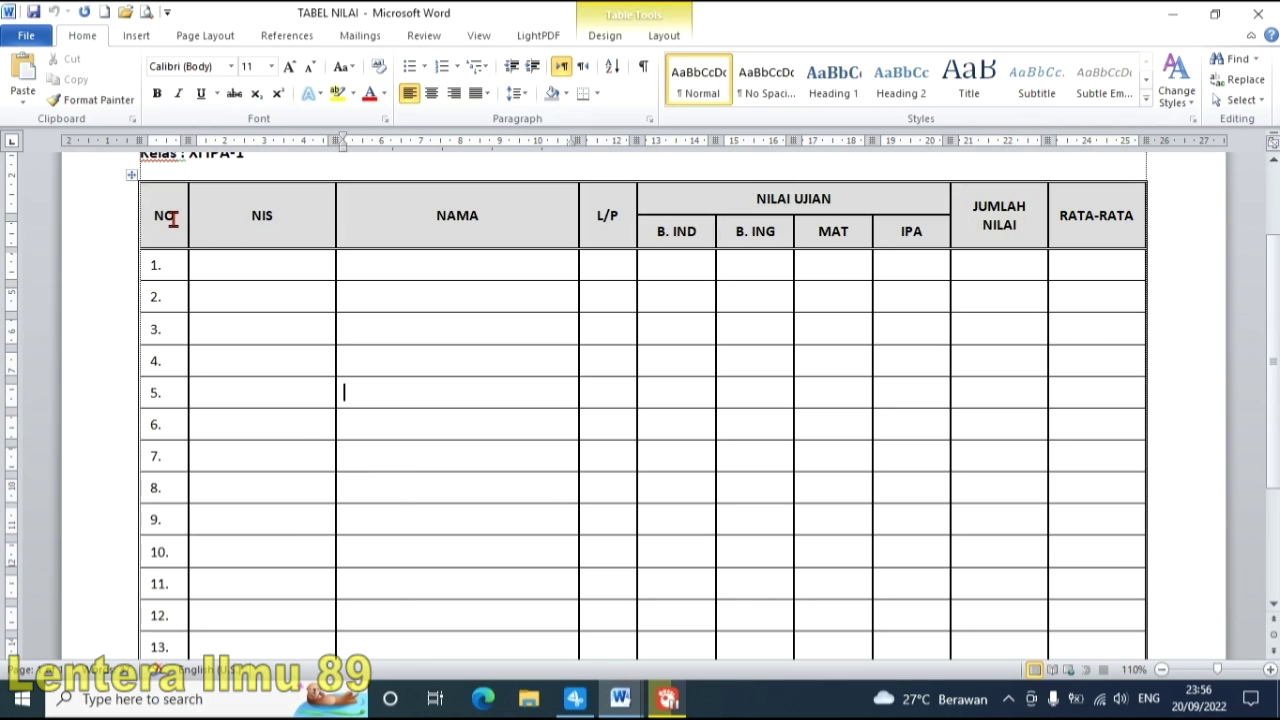
left_click_drag(174, 218, 1046, 222)
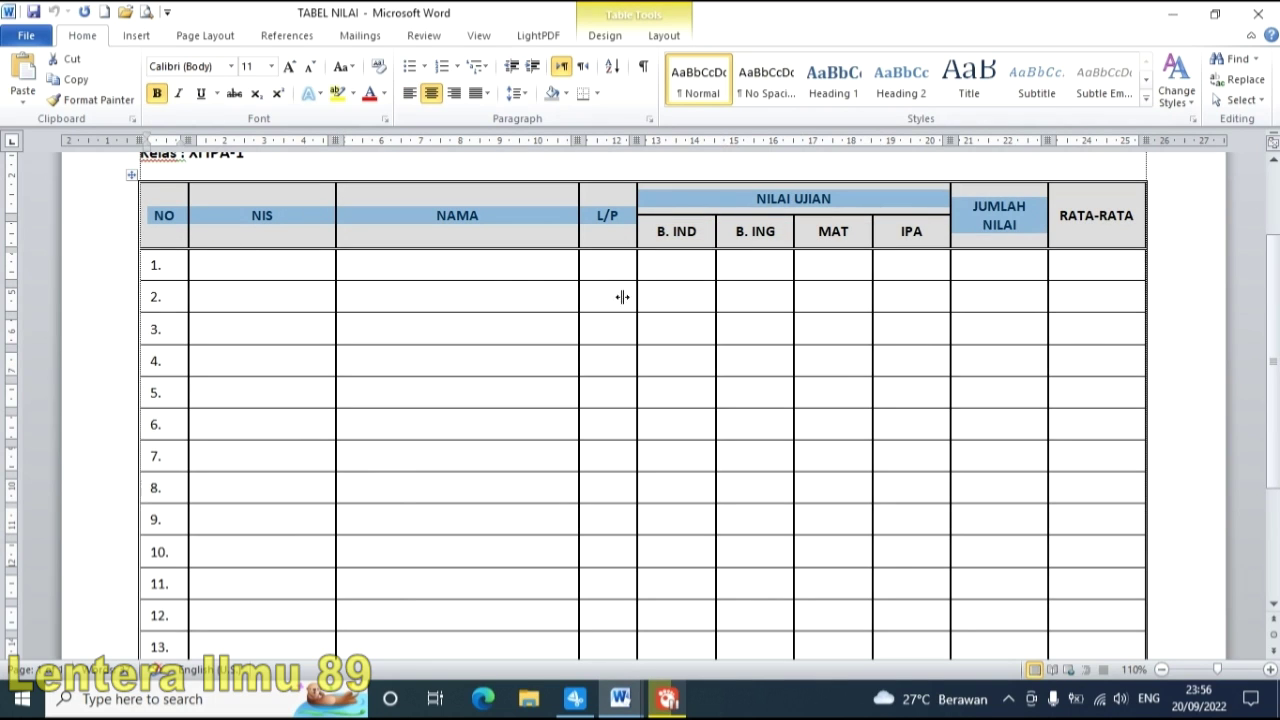
left_click(290, 233)
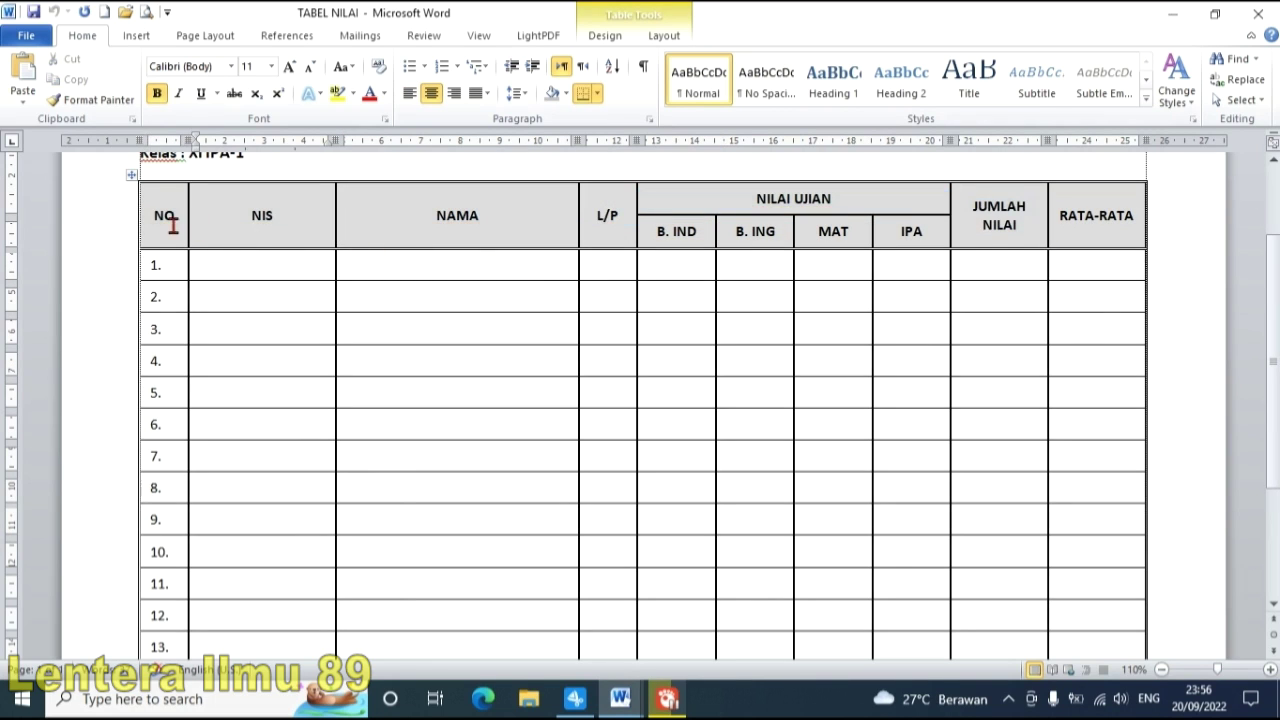
left_click_drag(171, 228, 1080, 240)
left_click(486, 266)
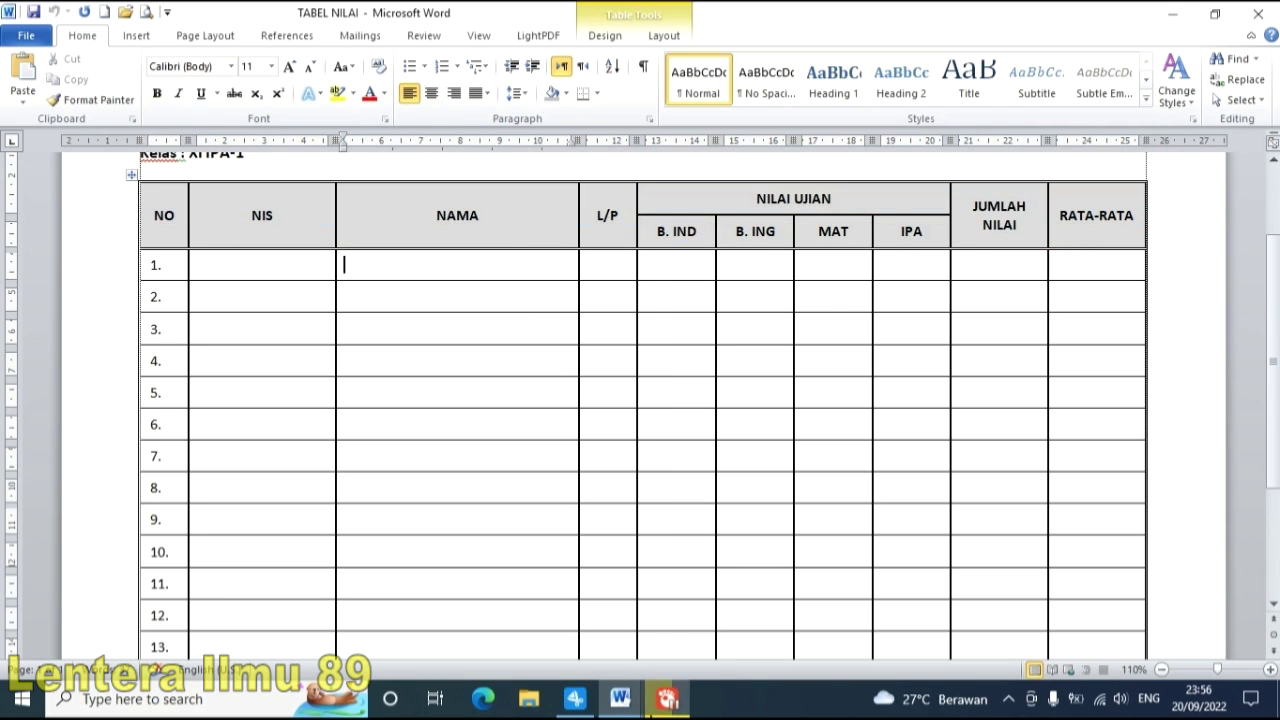
mouse_move(620, 699)
left_click(729, 640)
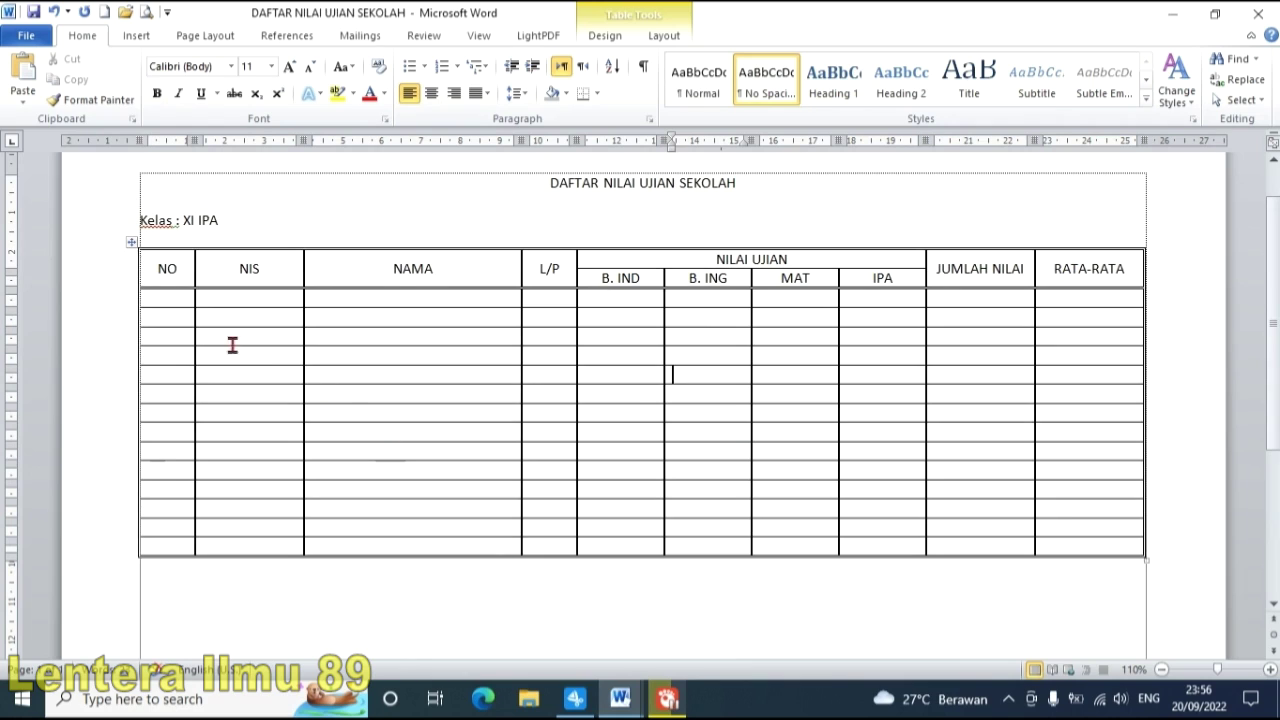
- Shade both header rows of the table, from NO to RATA-RATA, with the third gray shade under white in the theme colors
left_click_drag(168, 271, 1150, 277)
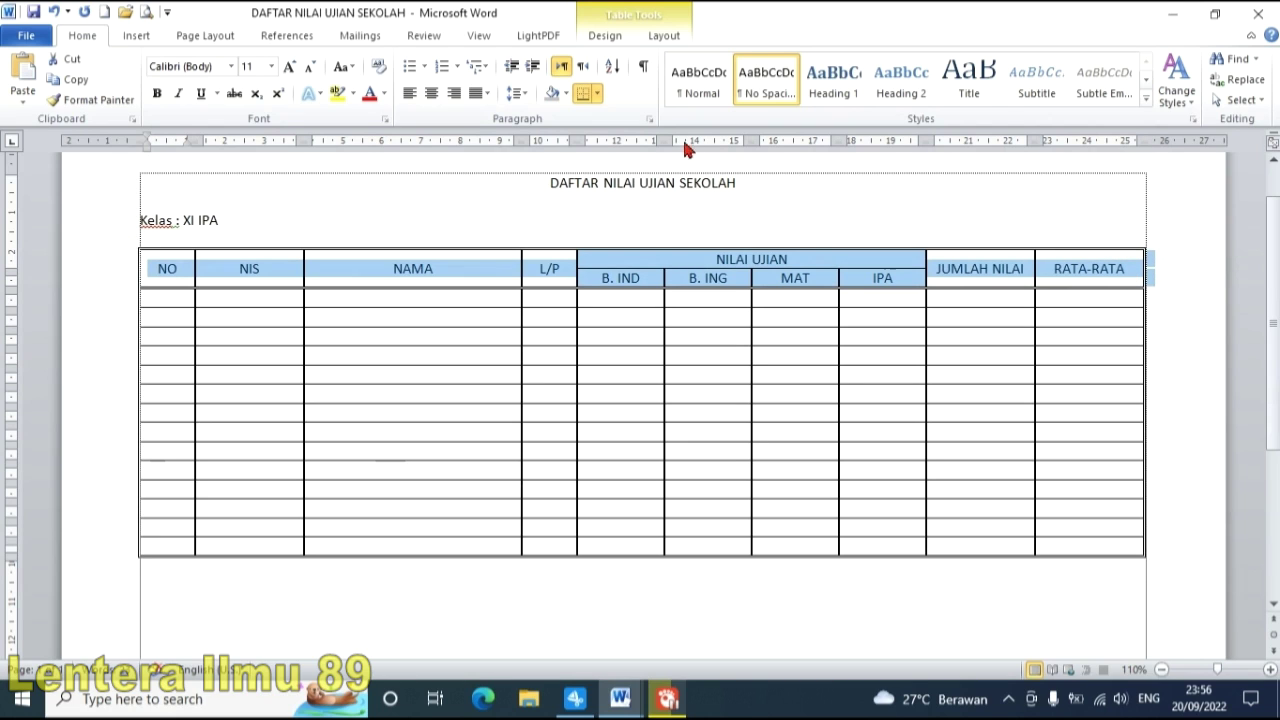
left_click(607, 36)
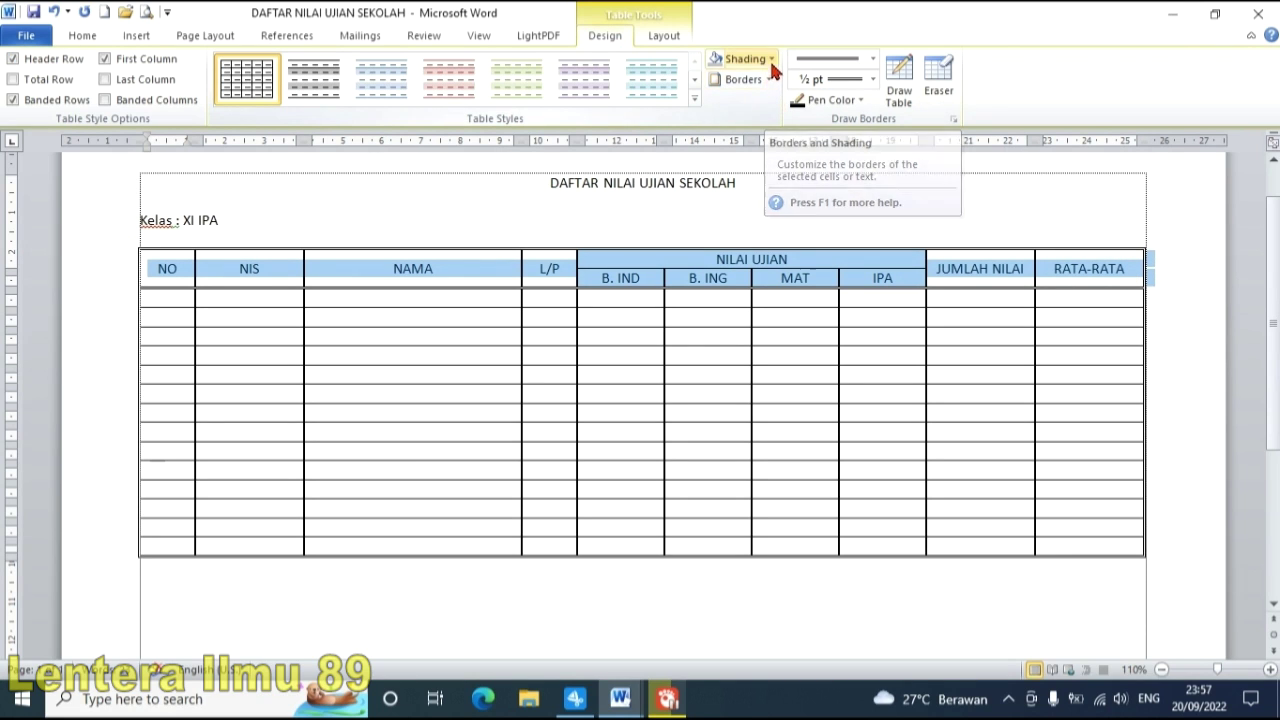
left_click(771, 60)
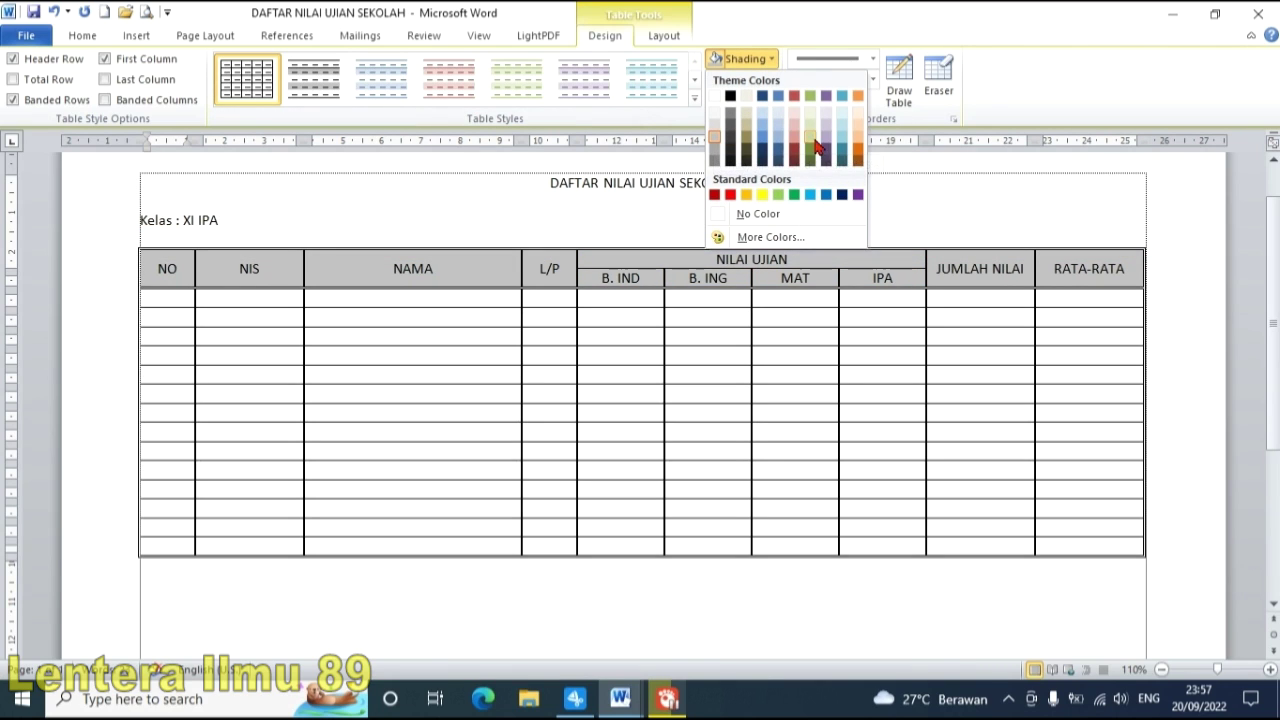
left_click(714, 135)
left_click(438, 296)
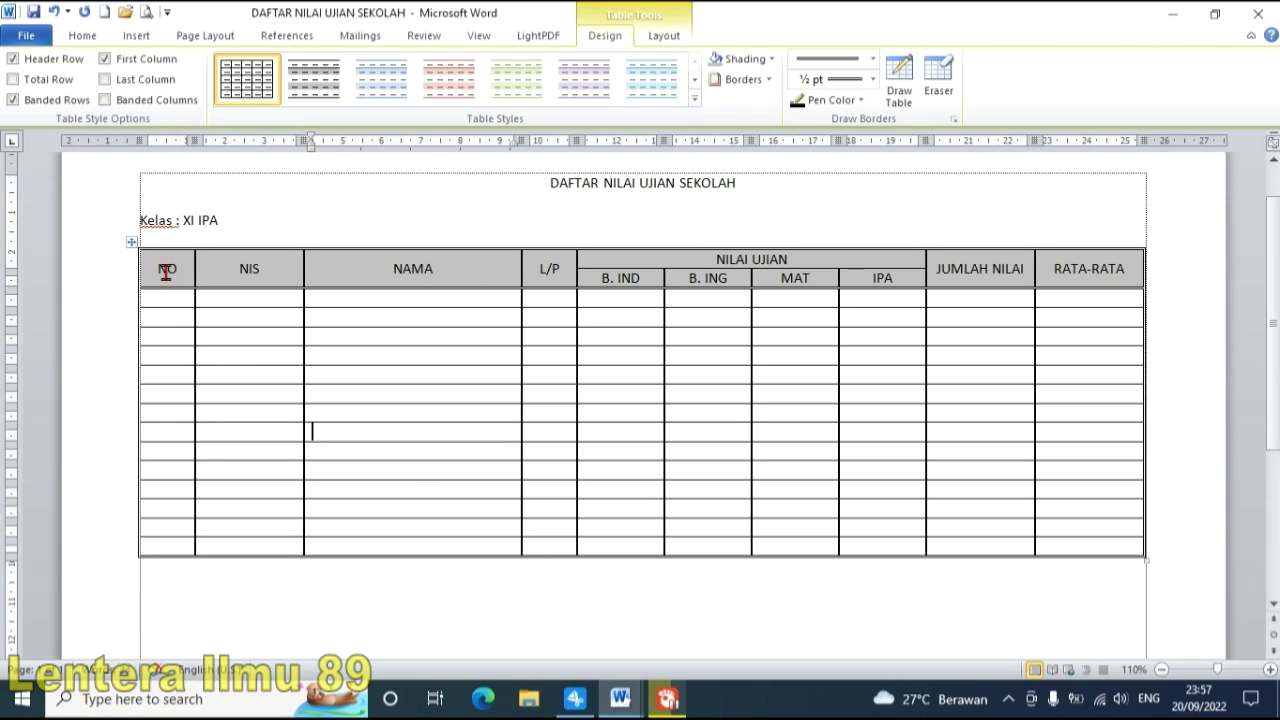
- Make the text of both table header rows bold and set its font size to 12
left_click_drag(166, 270, 1058, 274)
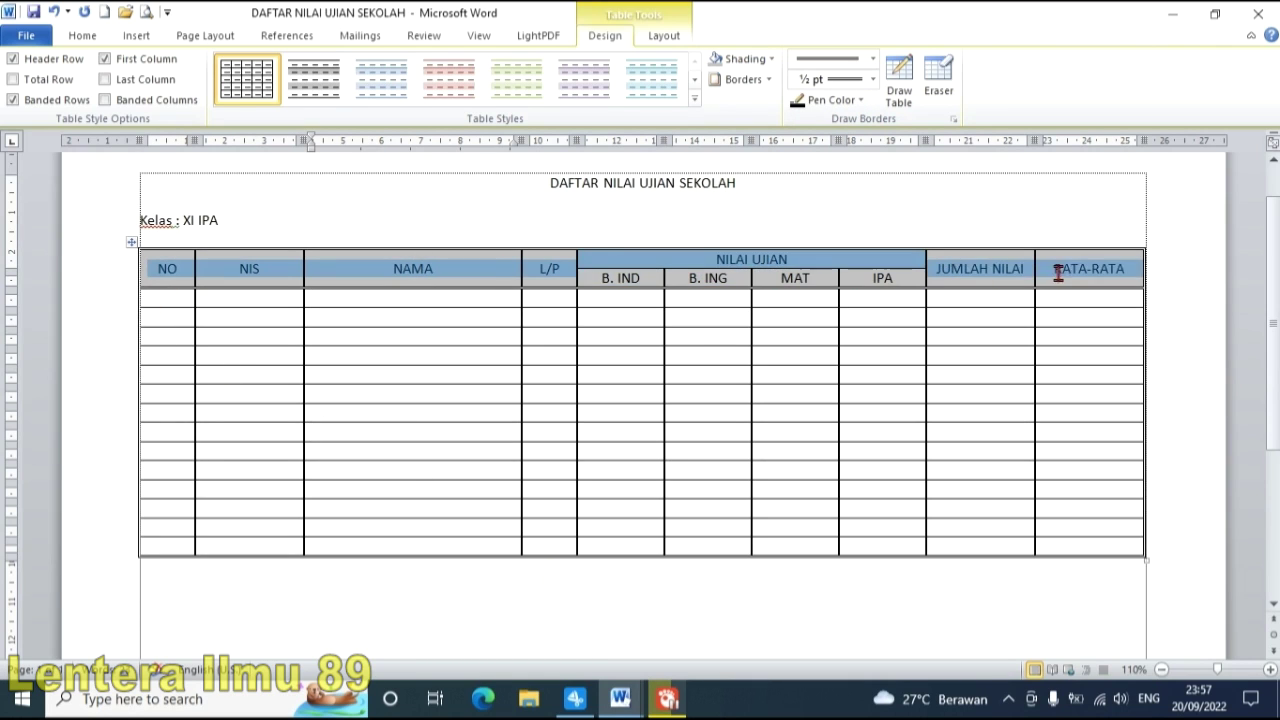
left_click_drag(1150, 275, 1177, 271)
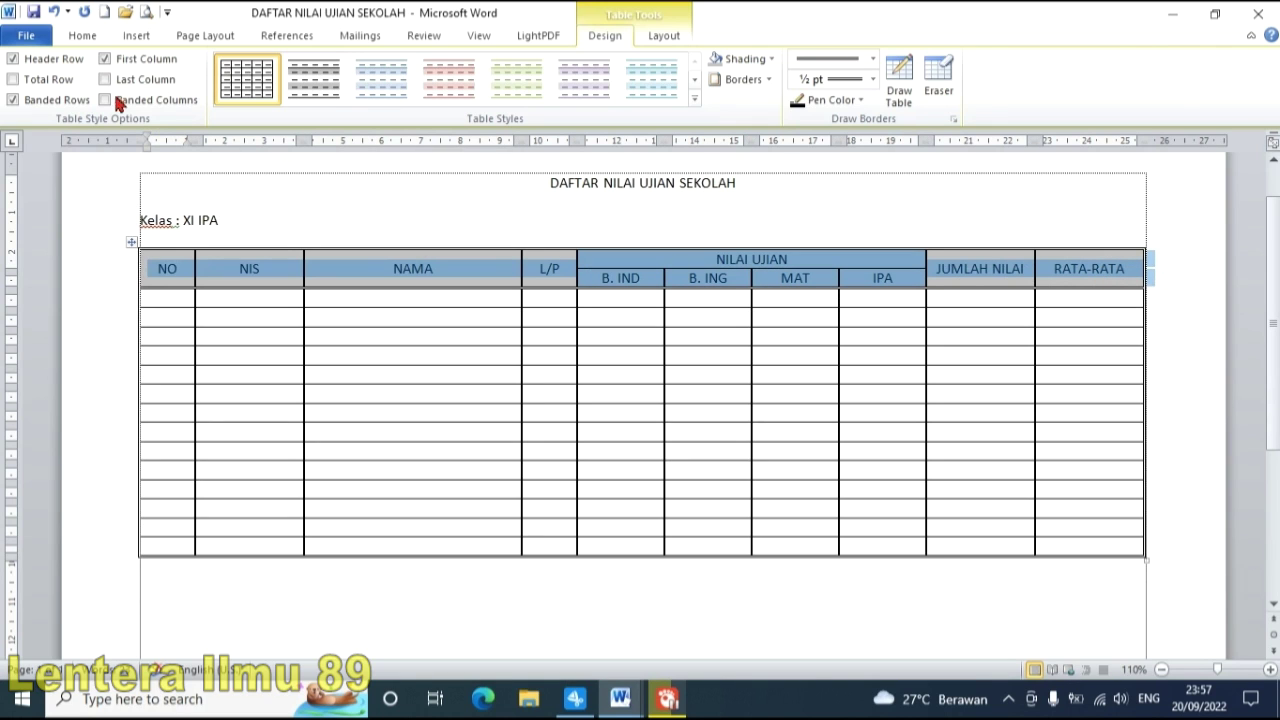
left_click(90, 34)
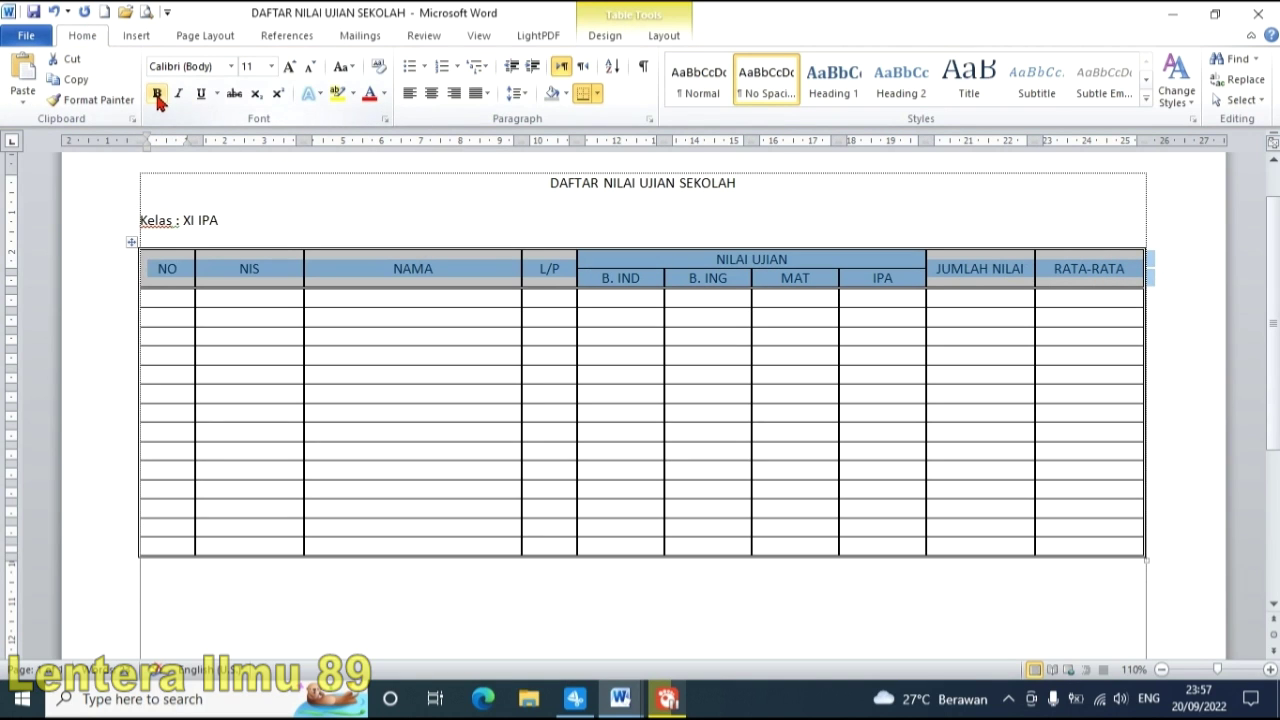
left_click(157, 94)
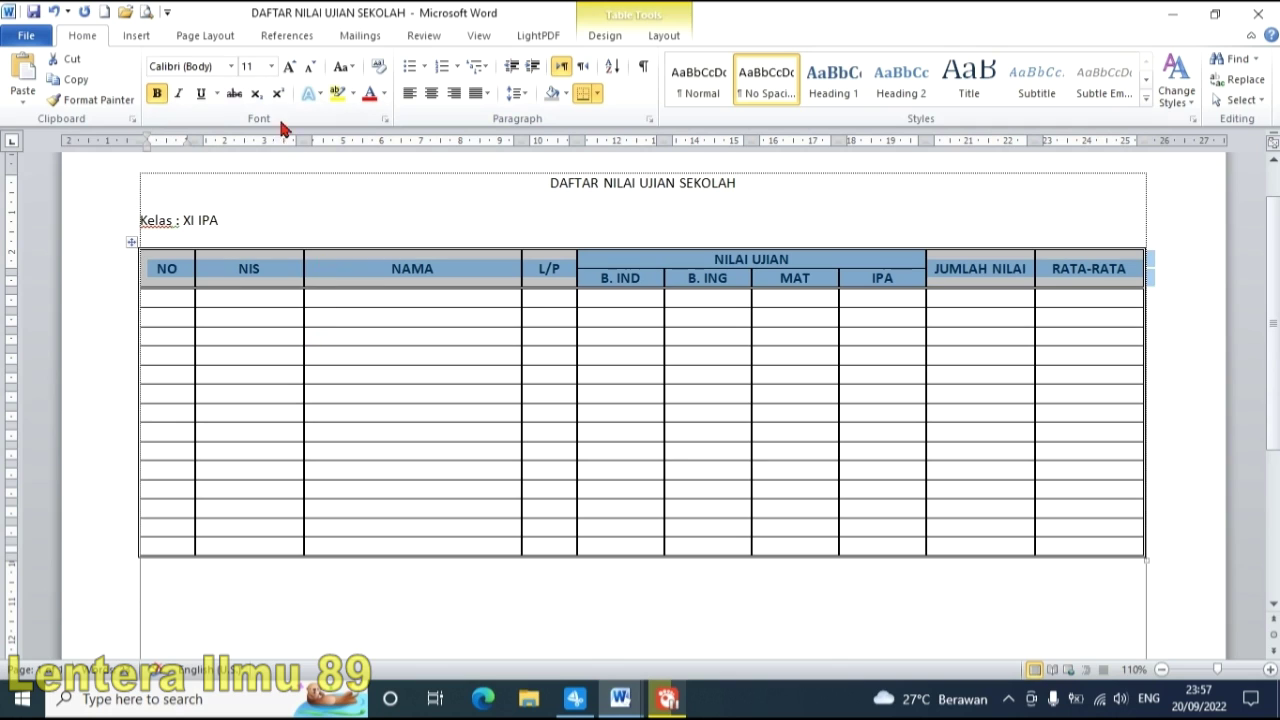
left_click(271, 66)
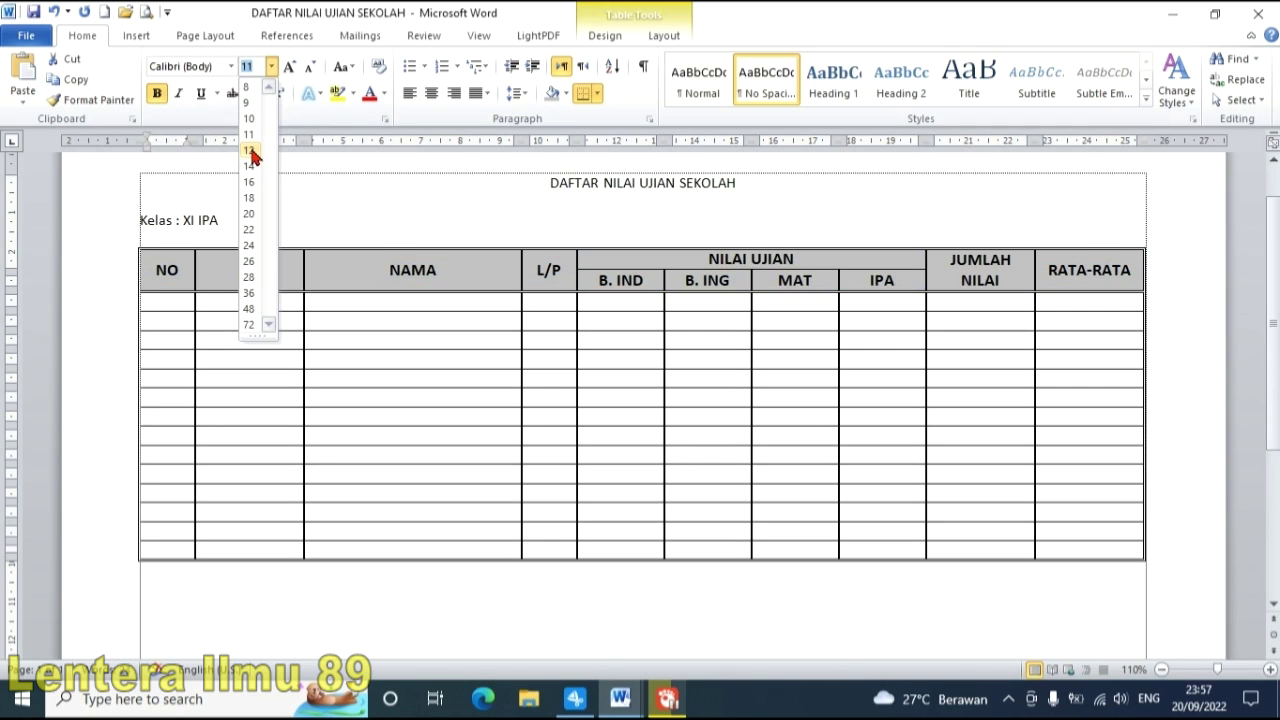
left_click(249, 150)
left_click(451, 323)
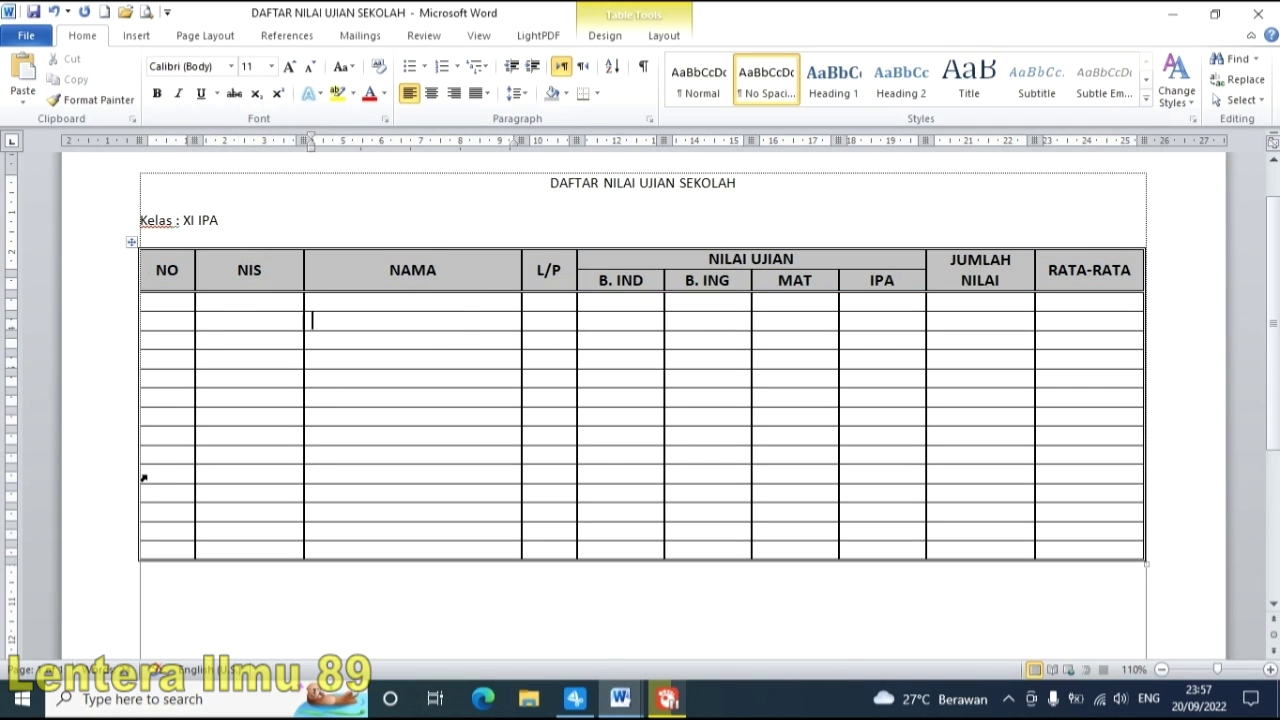
- Set the "Kelas : XI IPA" line above the table to font size 12 and bold
left_click(110, 221)
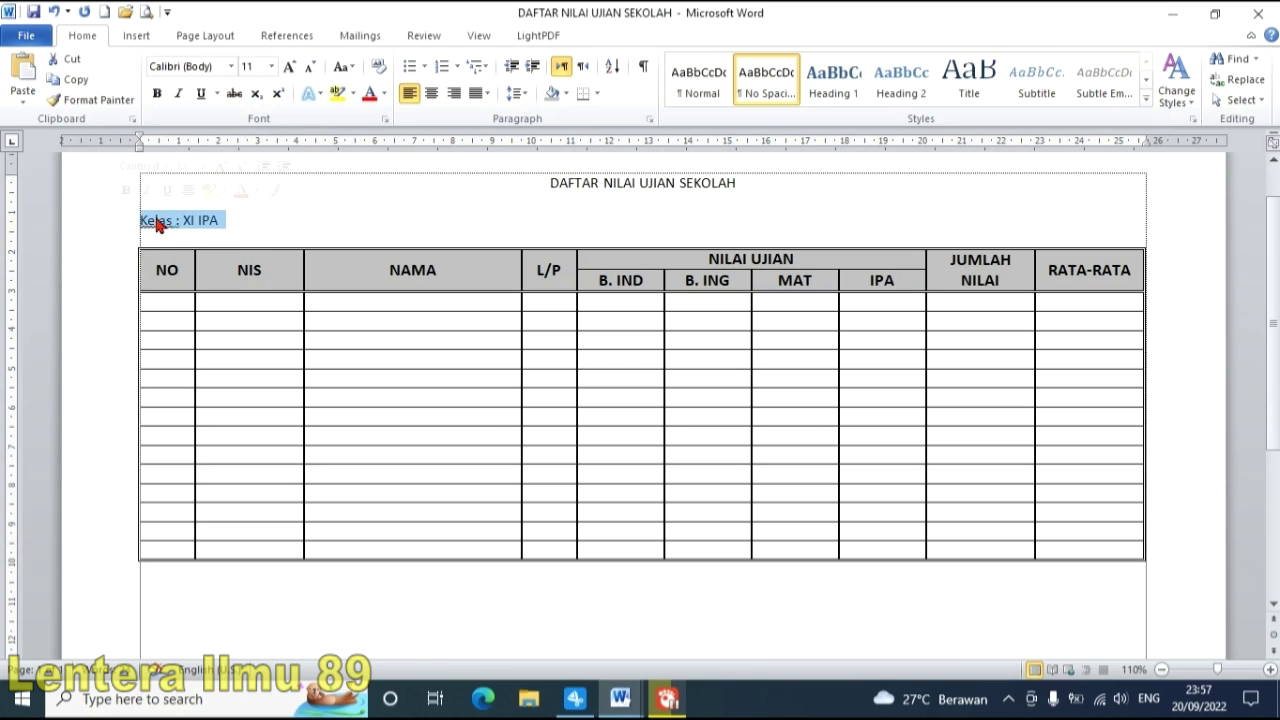
left_click(271, 66)
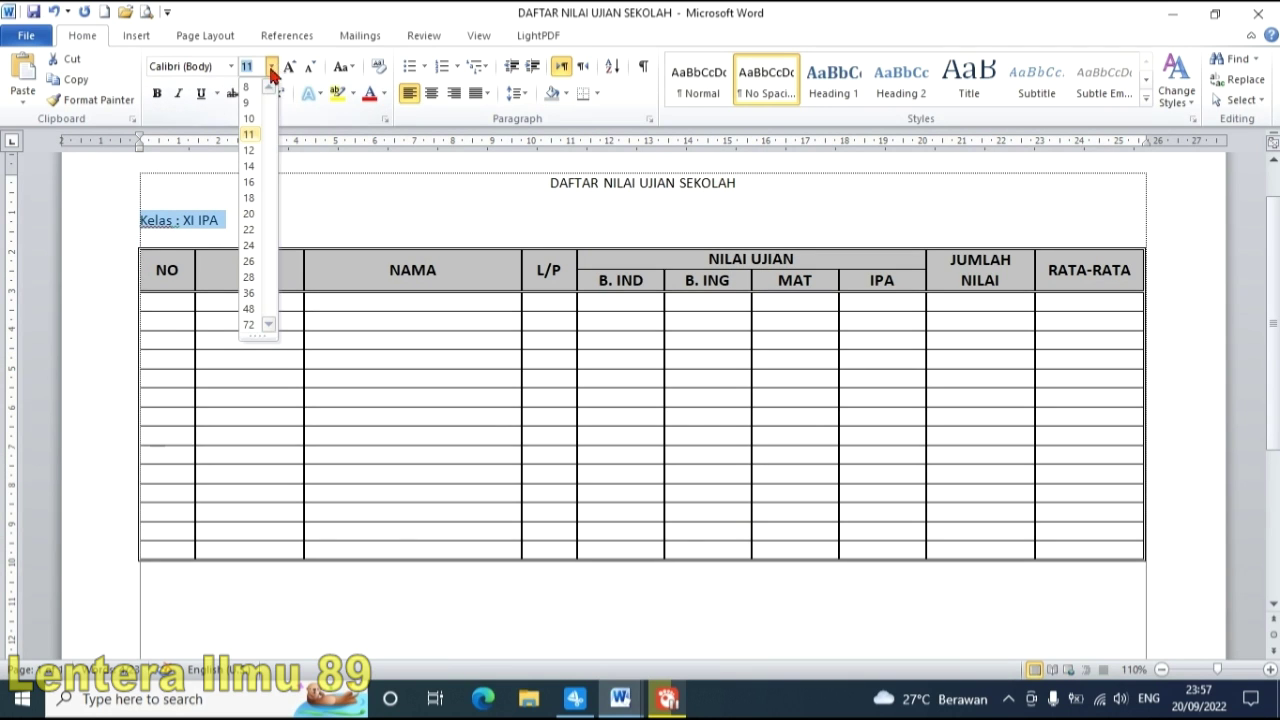
left_click(249, 152)
left_click(156, 93)
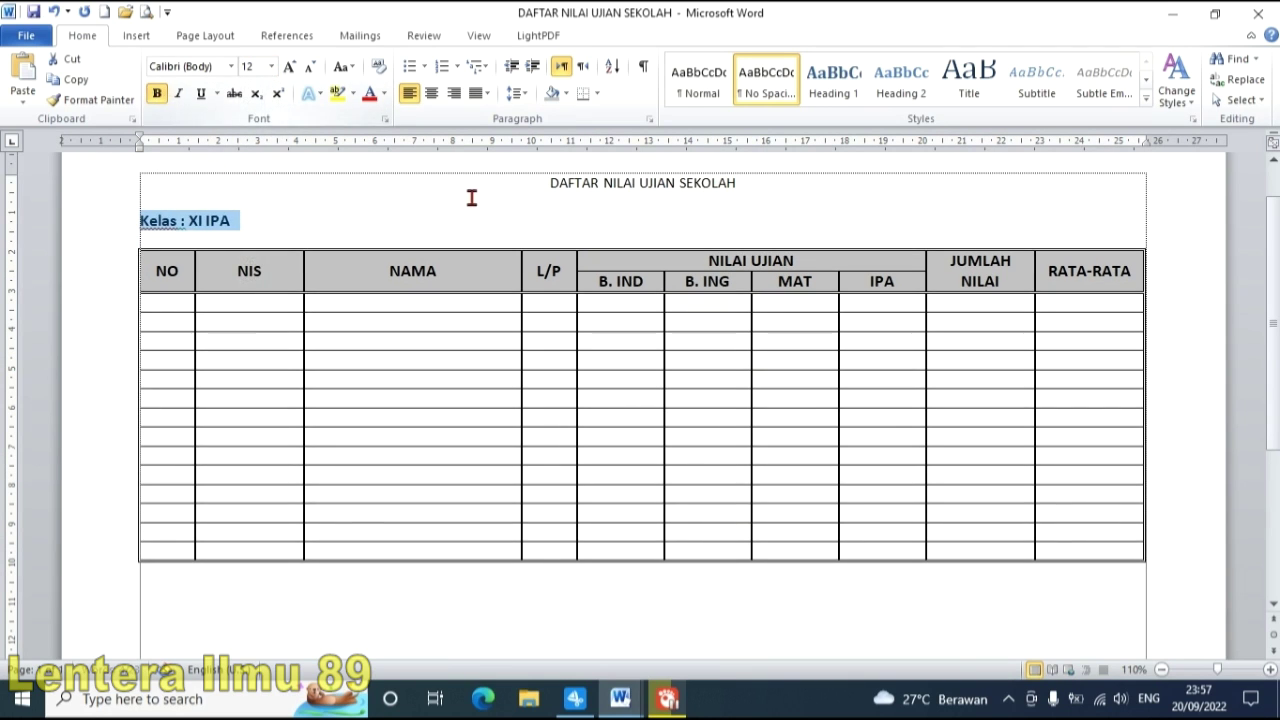
- Format the title "DAFTAR NILAI UJIAN SEKOLAH" in bold at font size 18
left_click(103, 184)
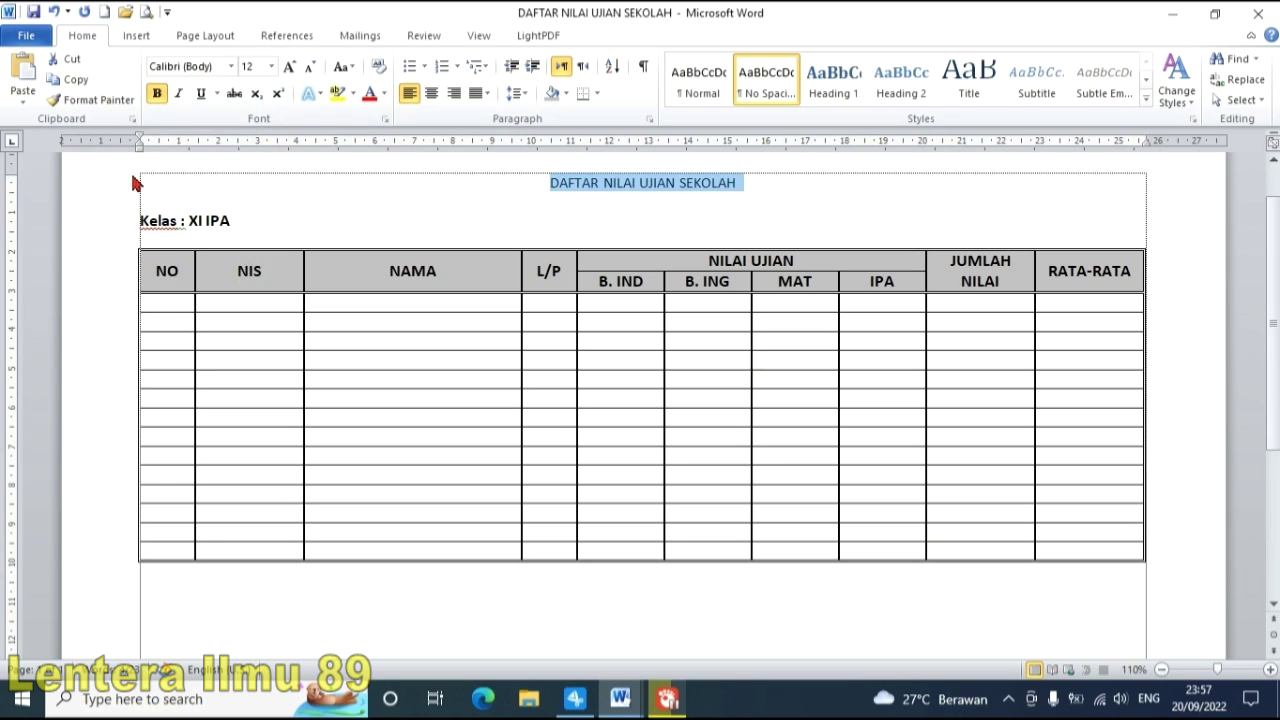
left_click(271, 66)
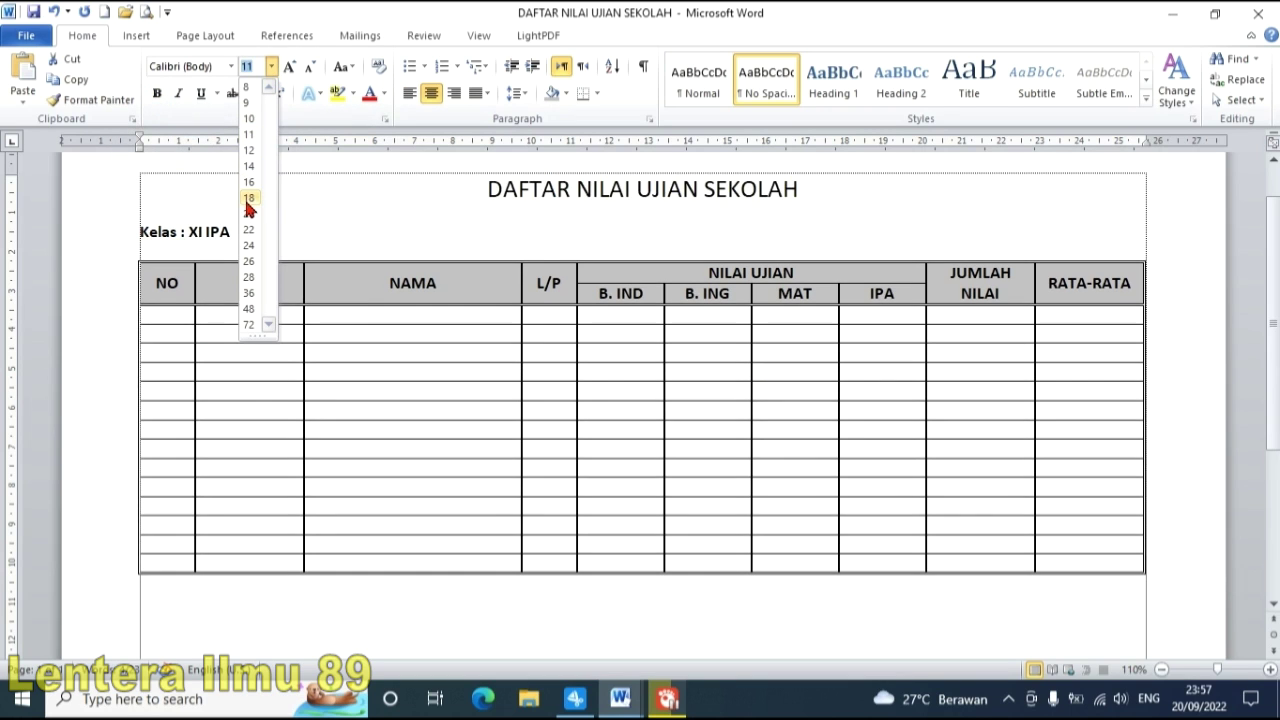
left_click(249, 199)
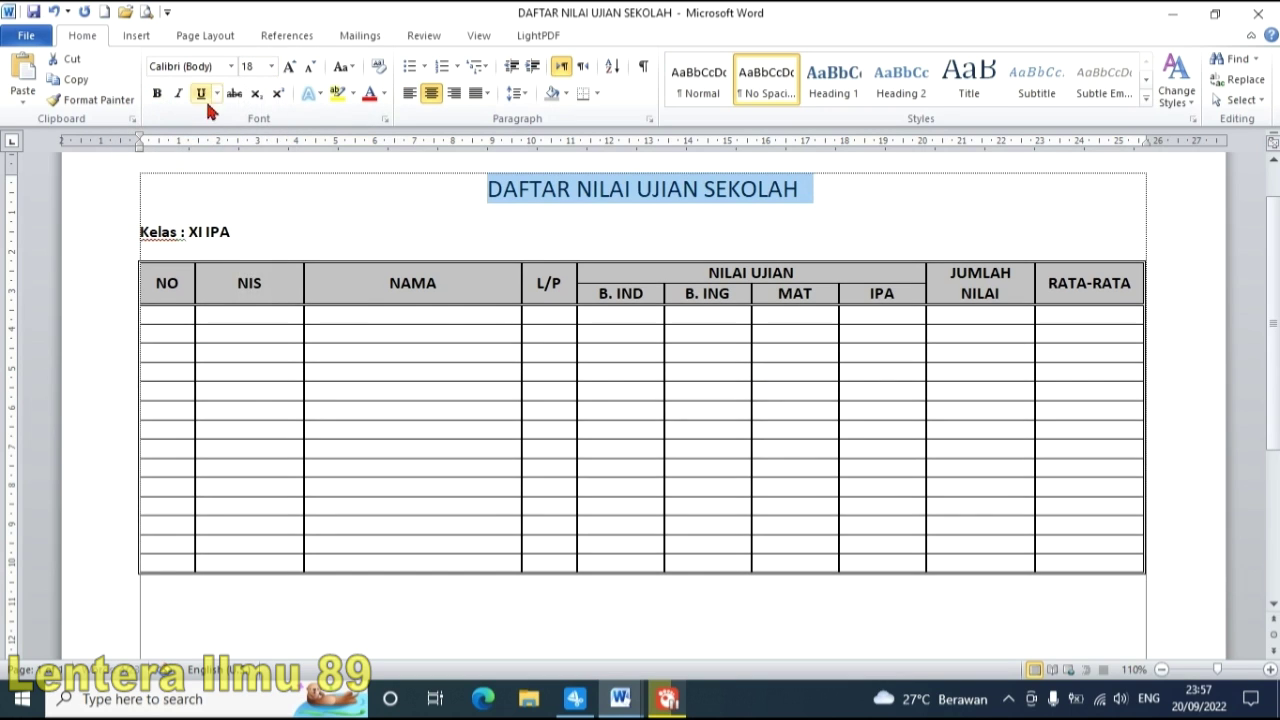
left_click(400, 331)
- Compare the row heights with the finished table in TABEL NILAI, and return to DAFTAR NILAI UJIAN SEKOLAH
scroll(449, 397, "down", 1)
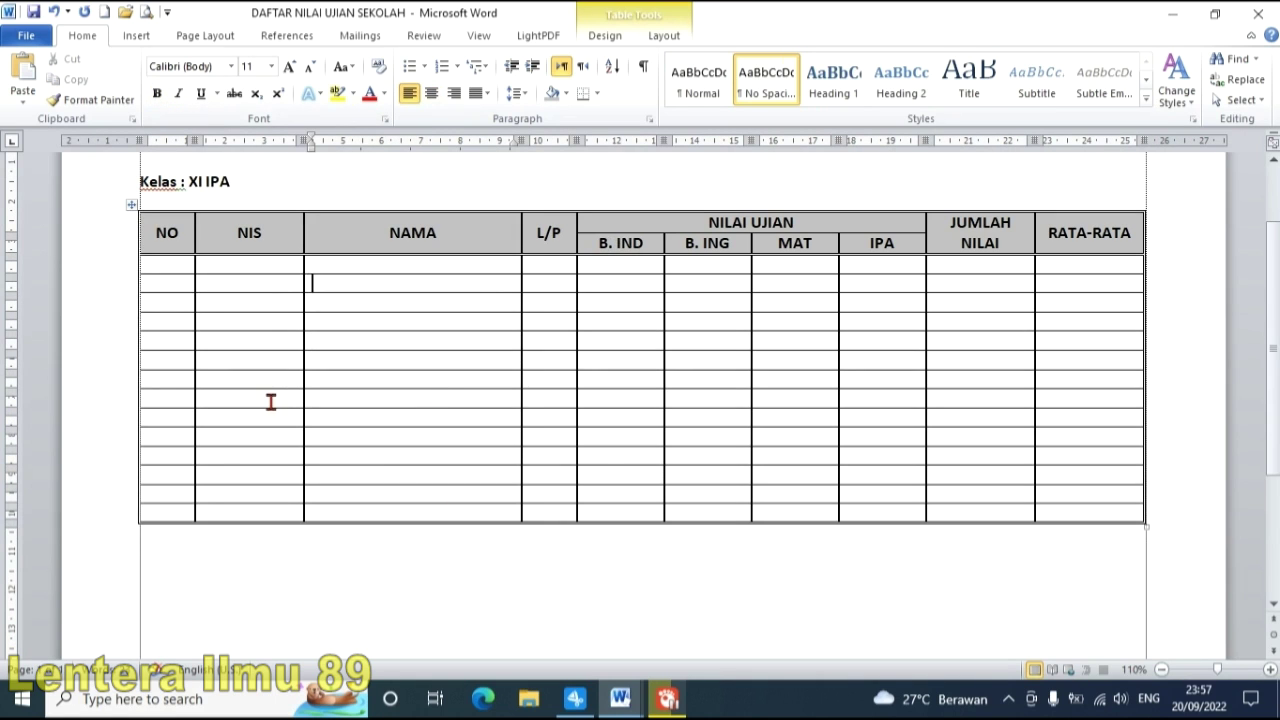
left_click(620, 698)
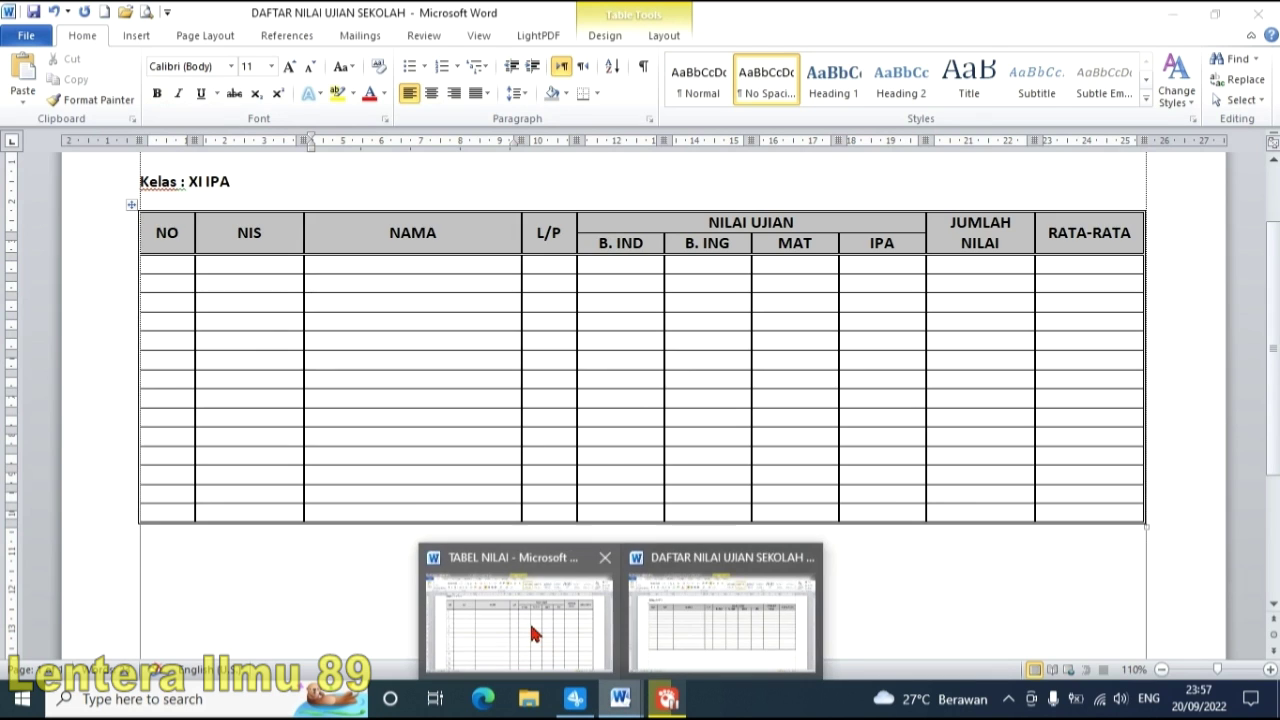
left_click(529, 620)
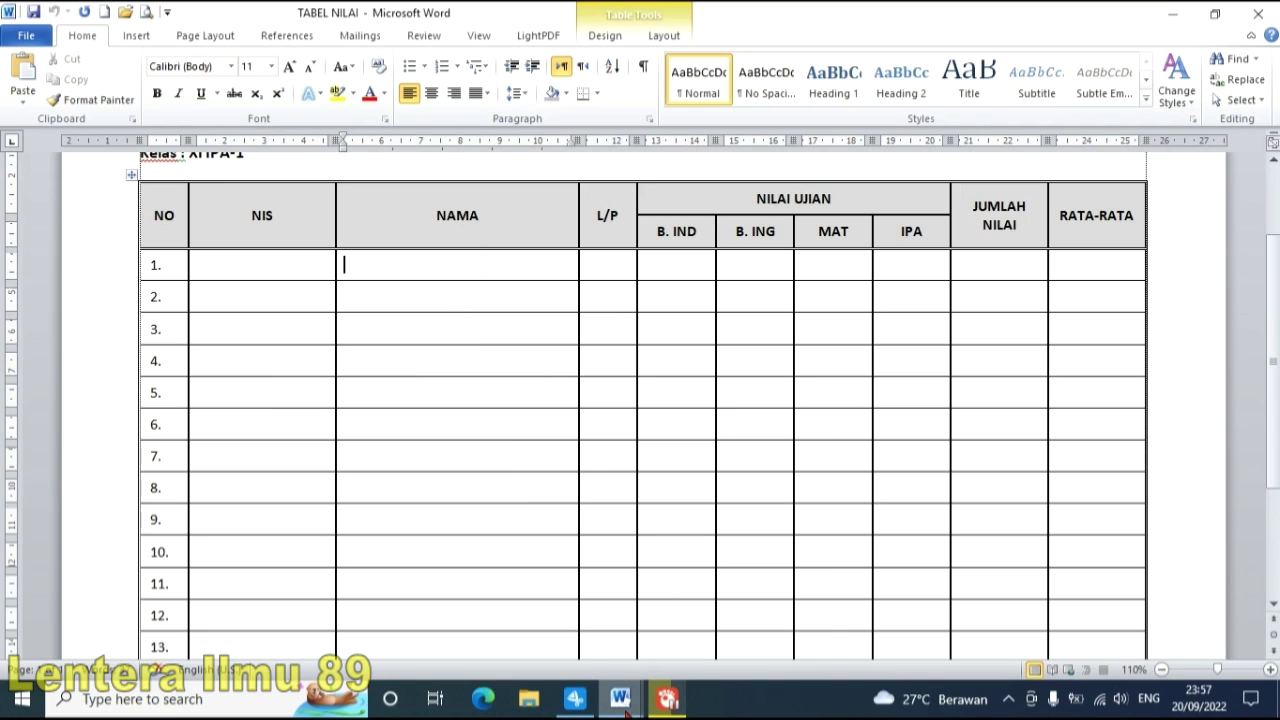
mouse_move(622, 700)
left_click(750, 605)
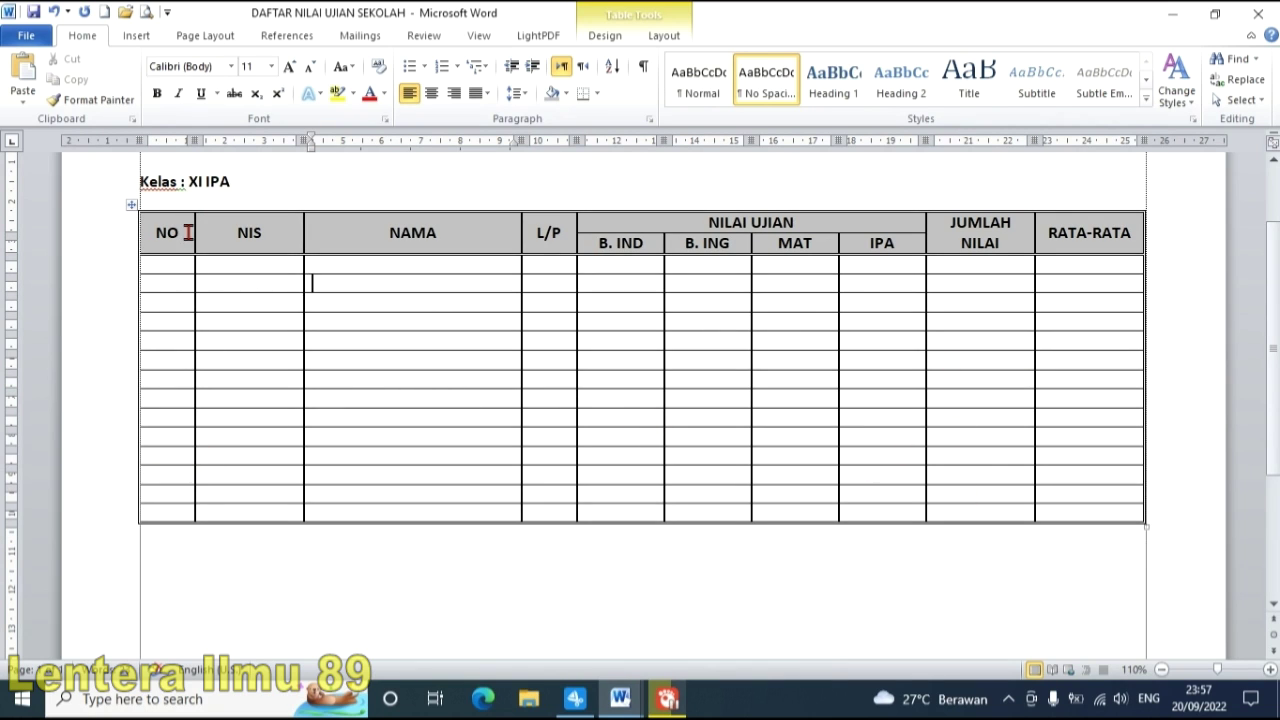
- Specify a height of 0,8 cm for all rows of the table, including the header rows, and review the resulting table
left_click_drag(183, 229, 1112, 515)
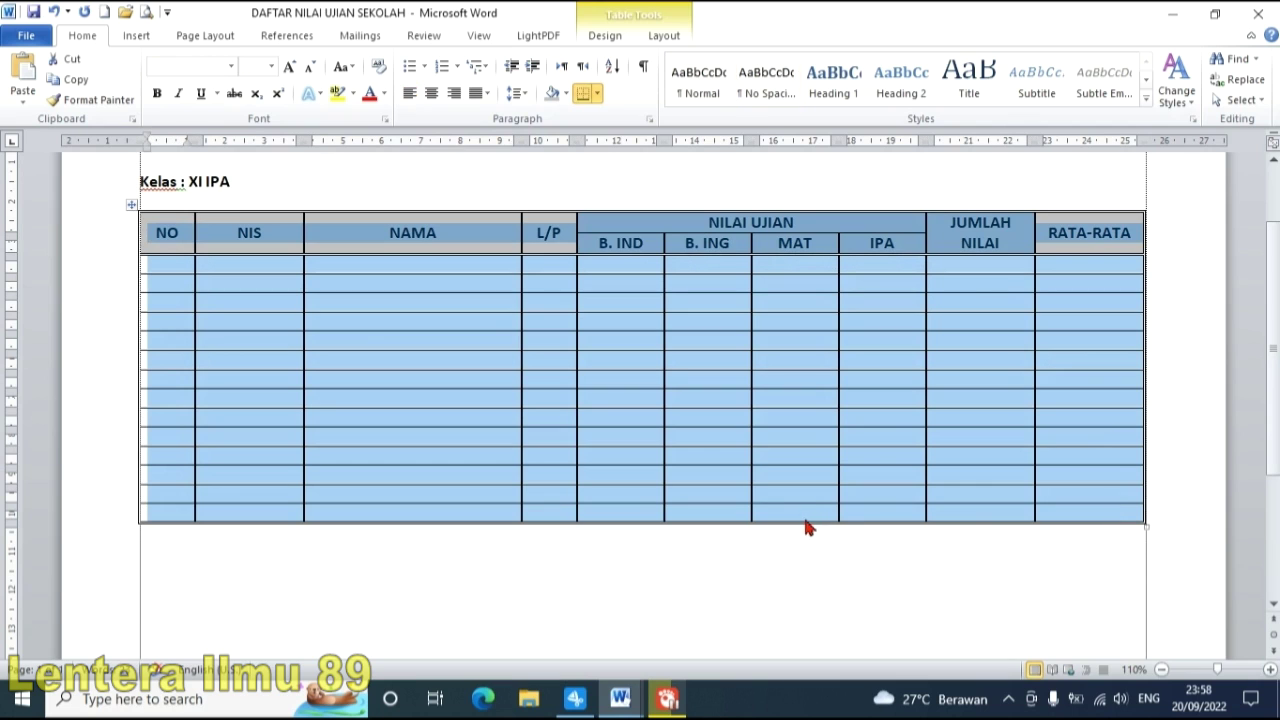
right_click(874, 425)
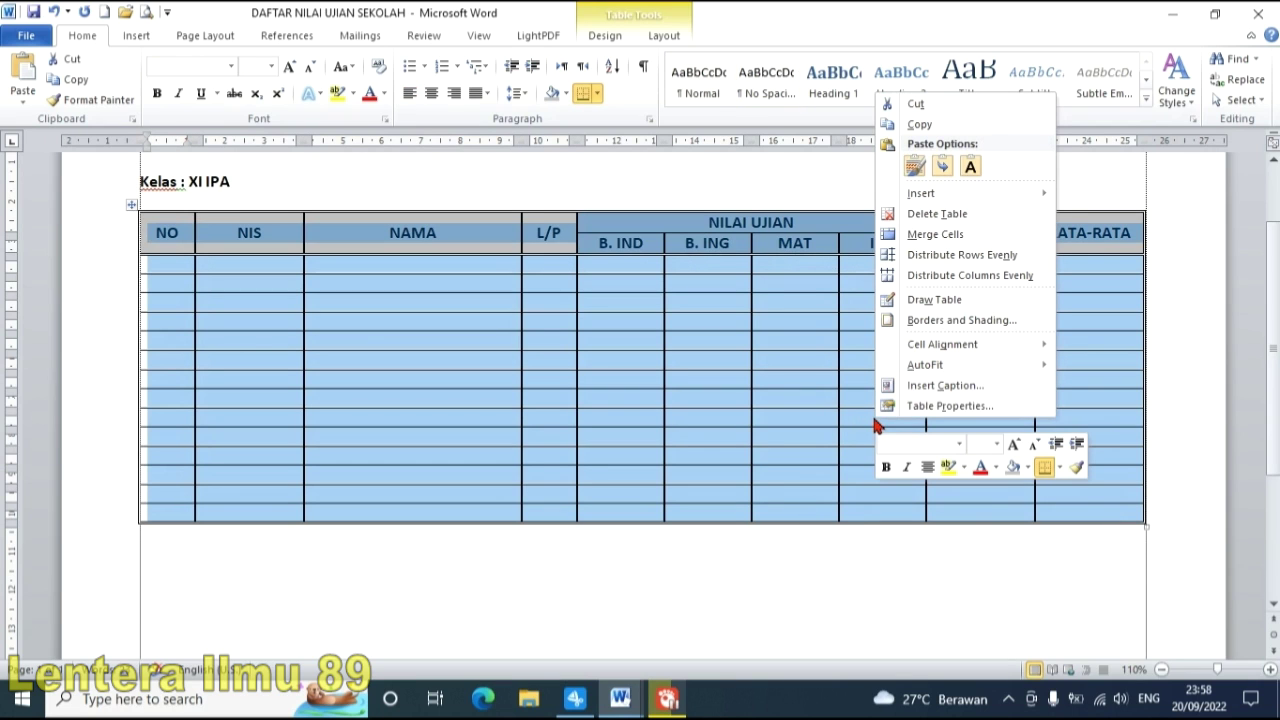
left_click(1004, 410)
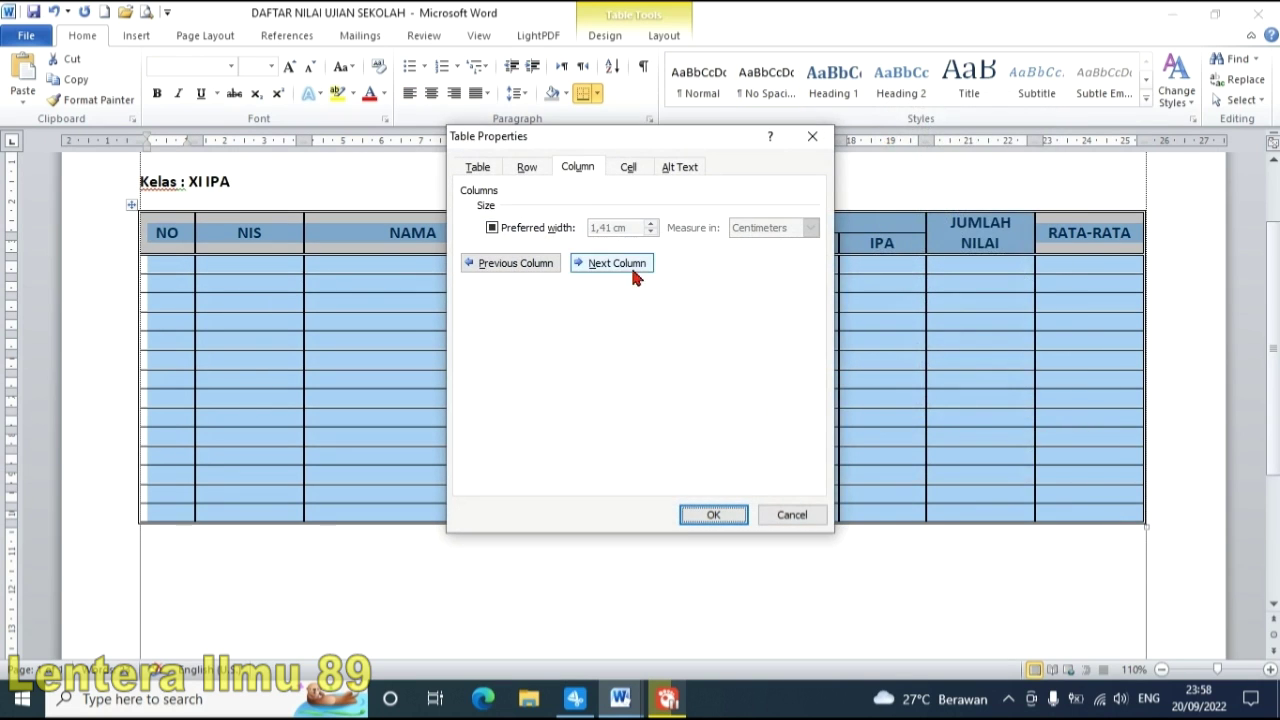
left_click_drag(673, 135, 1052, 143)
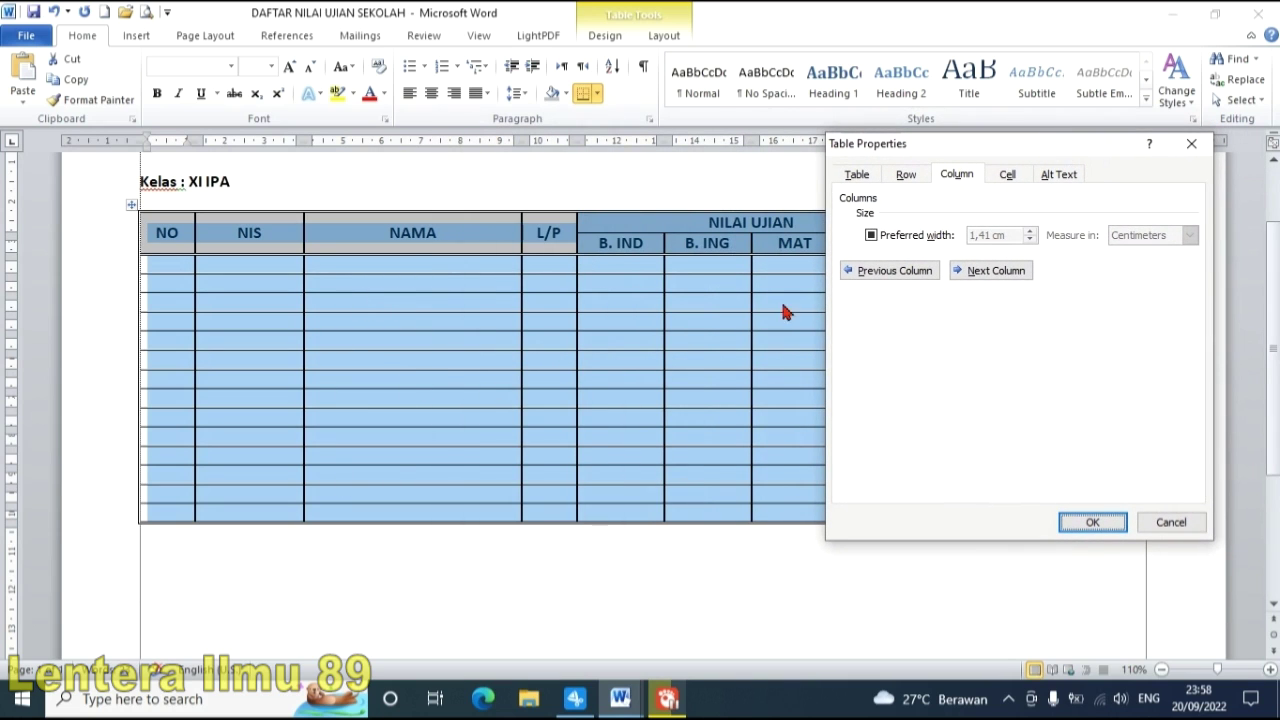
left_click(915, 178)
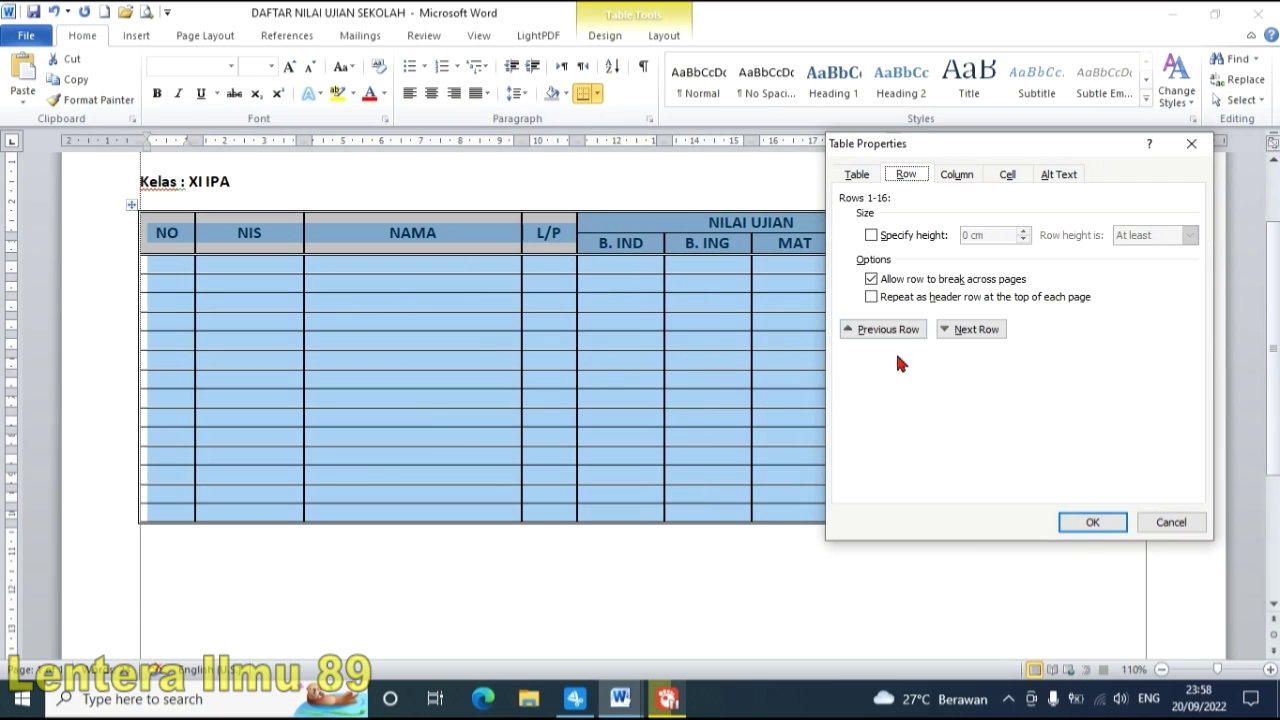
left_click(872, 237)
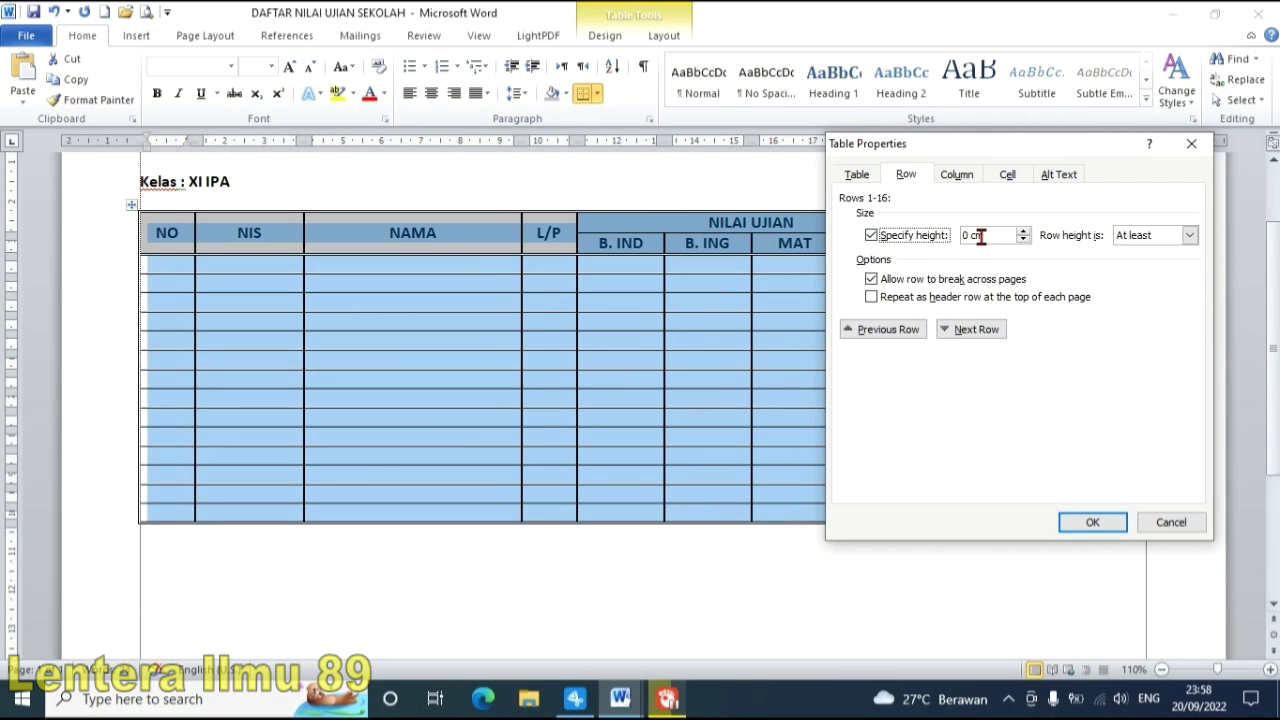
left_click(1023, 231)
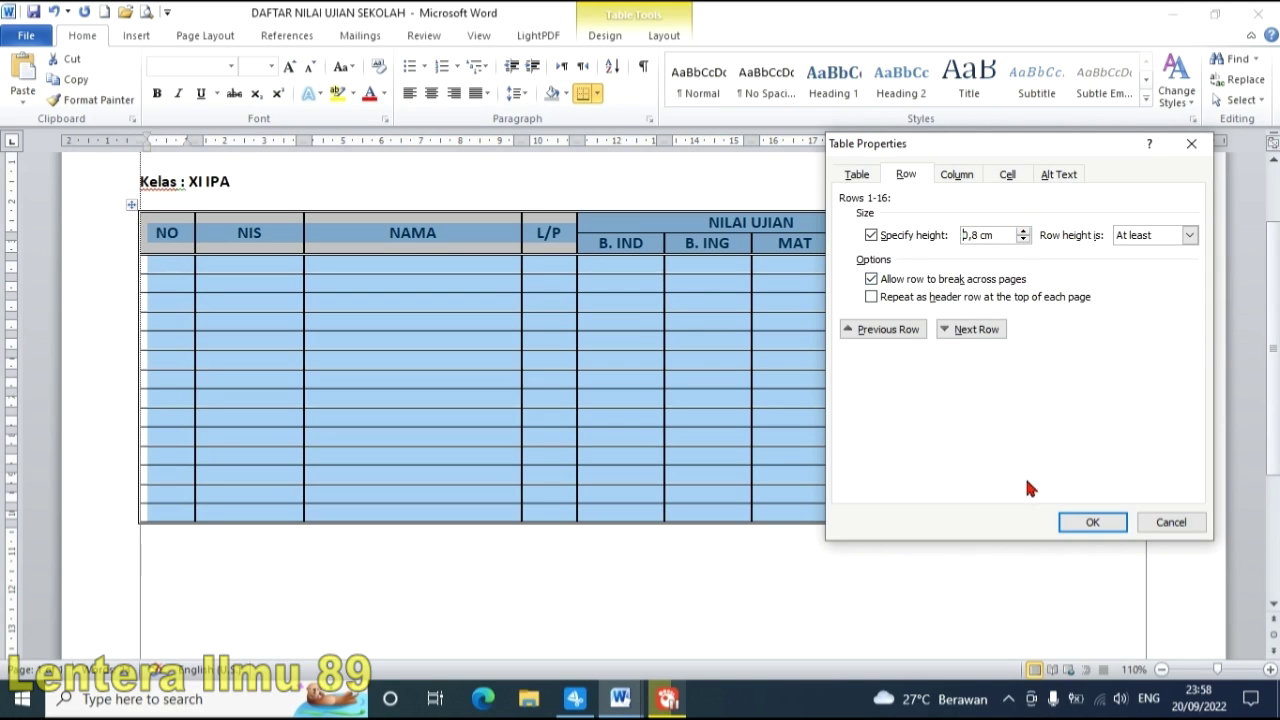
left_click(1062, 522)
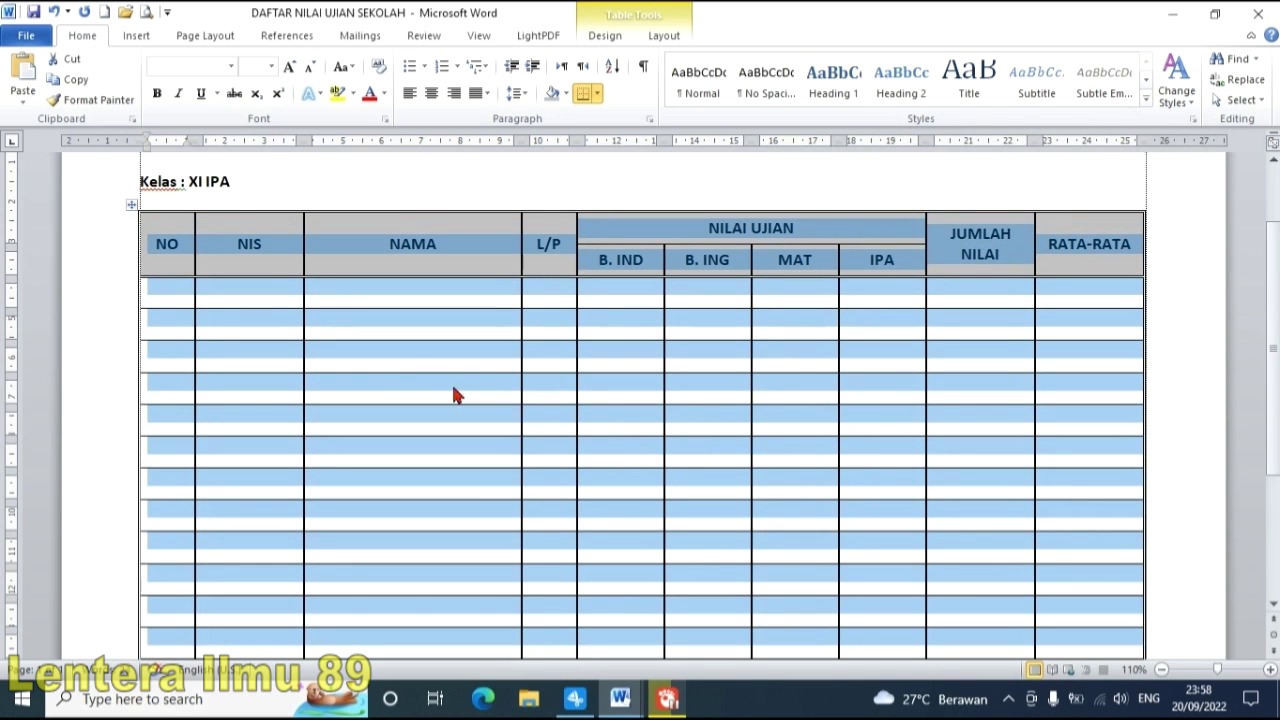
left_click(392, 365)
scroll(640, 380, "up", 2)
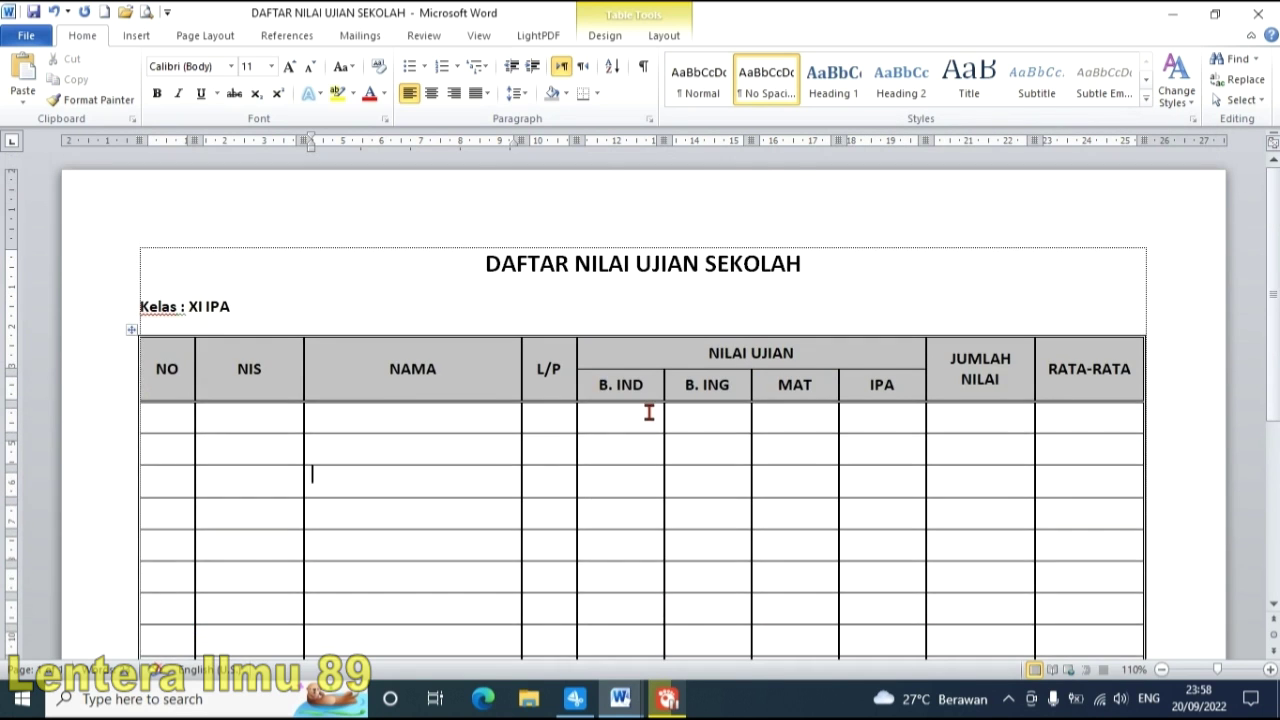
scroll(648, 412, "down", 6)
scroll(648, 412, "up", 7)
scroll(640, 420, "down", 1)
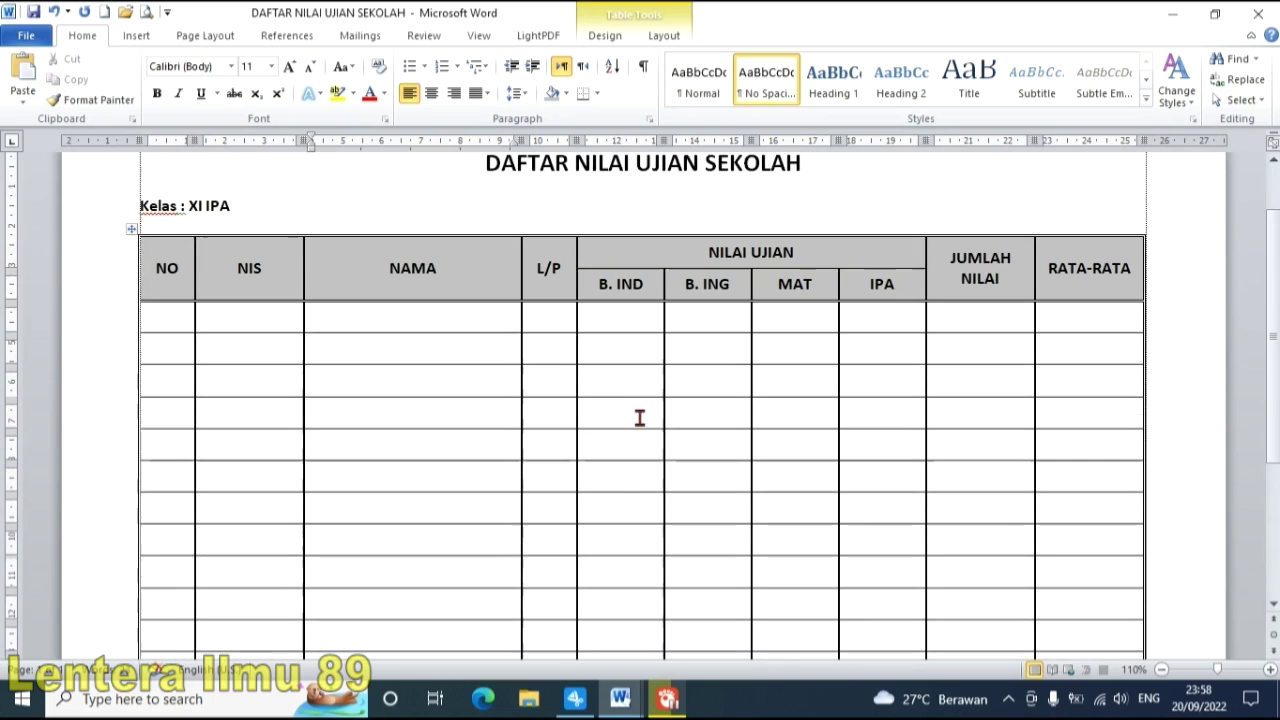
- Check the NO column numbering in the finished TABEL NILAI table, and return to DAFTAR NILAI UJIAN SEKOLAH
left_click(565, 665)
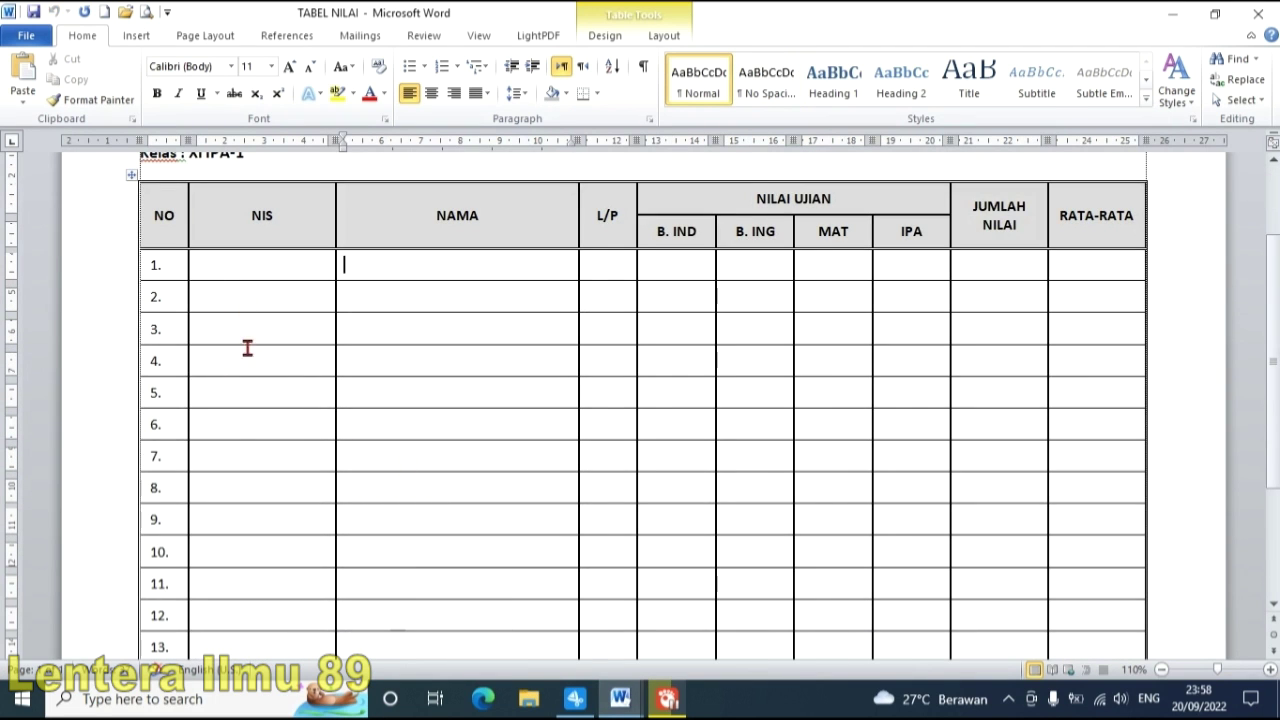
scroll(248, 348, "down", 3)
scroll(236, 420, "up", 4)
mouse_move(628, 708)
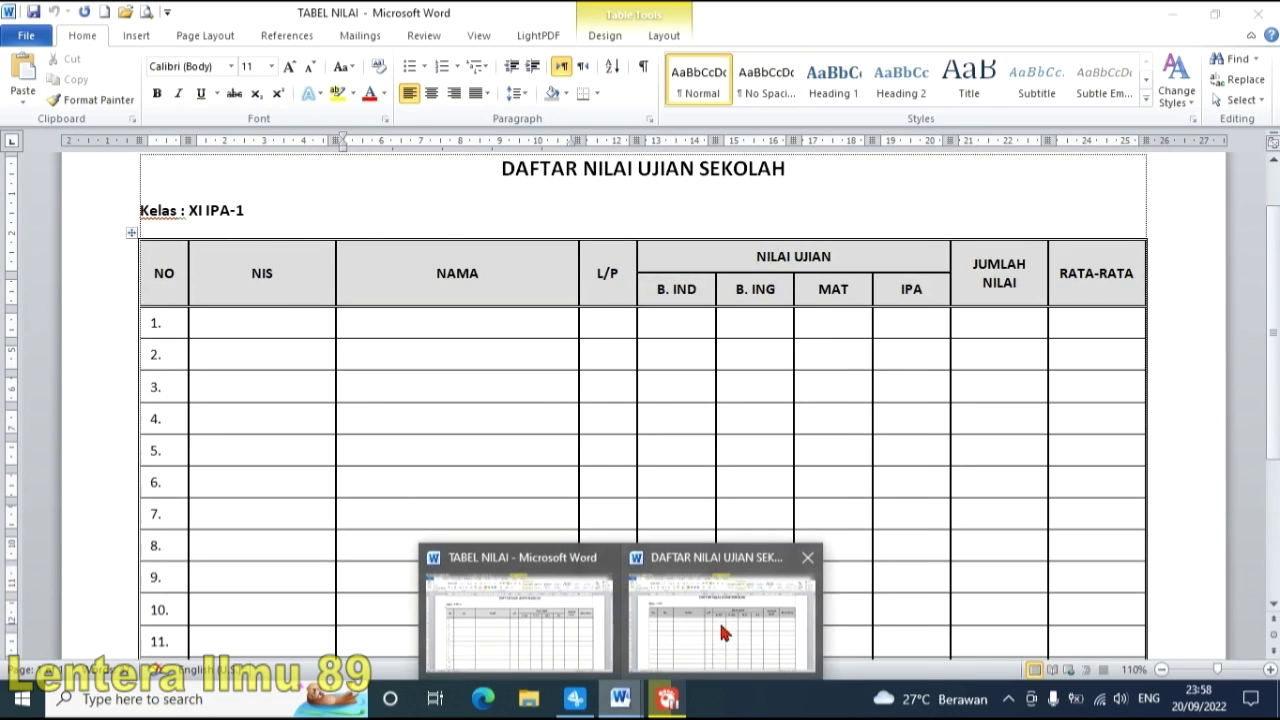
left_click(718, 619)
- Enter 1, 2 and 3 manually in the first three cells under NO, and clear them again
left_click(179, 318)
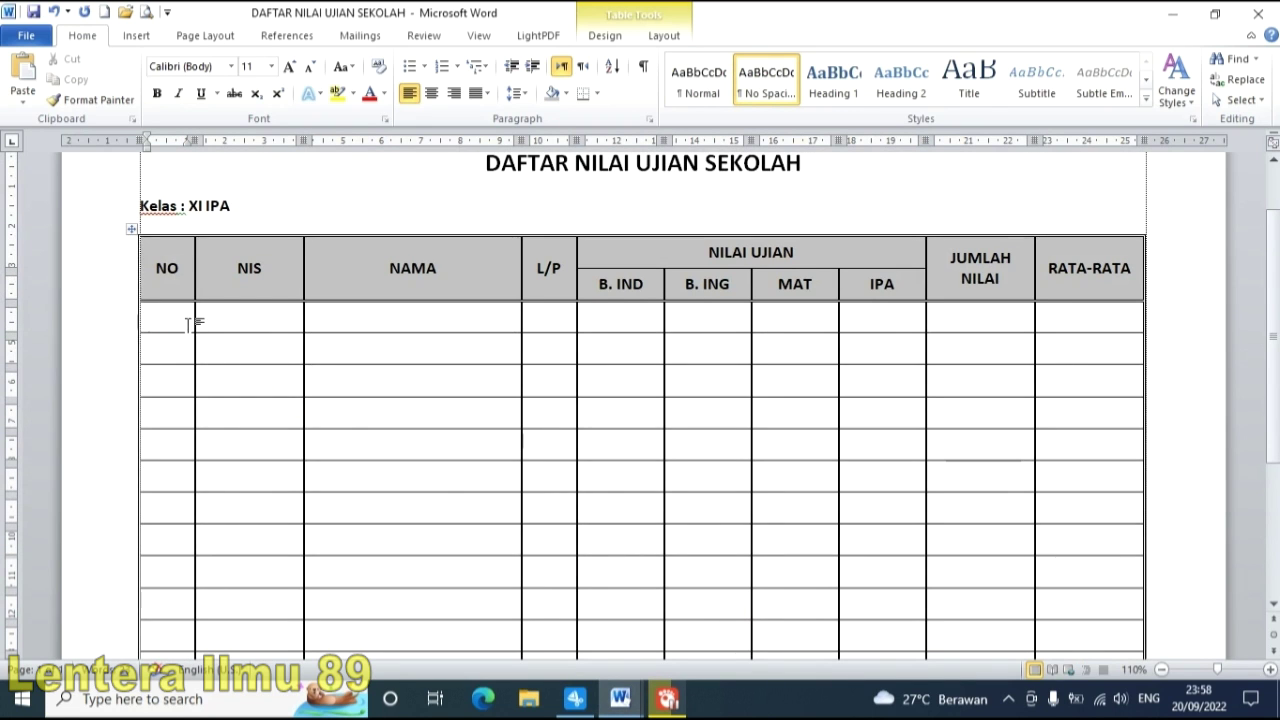
type("1")
left_click(184, 342)
type("2")
left_click(181, 380)
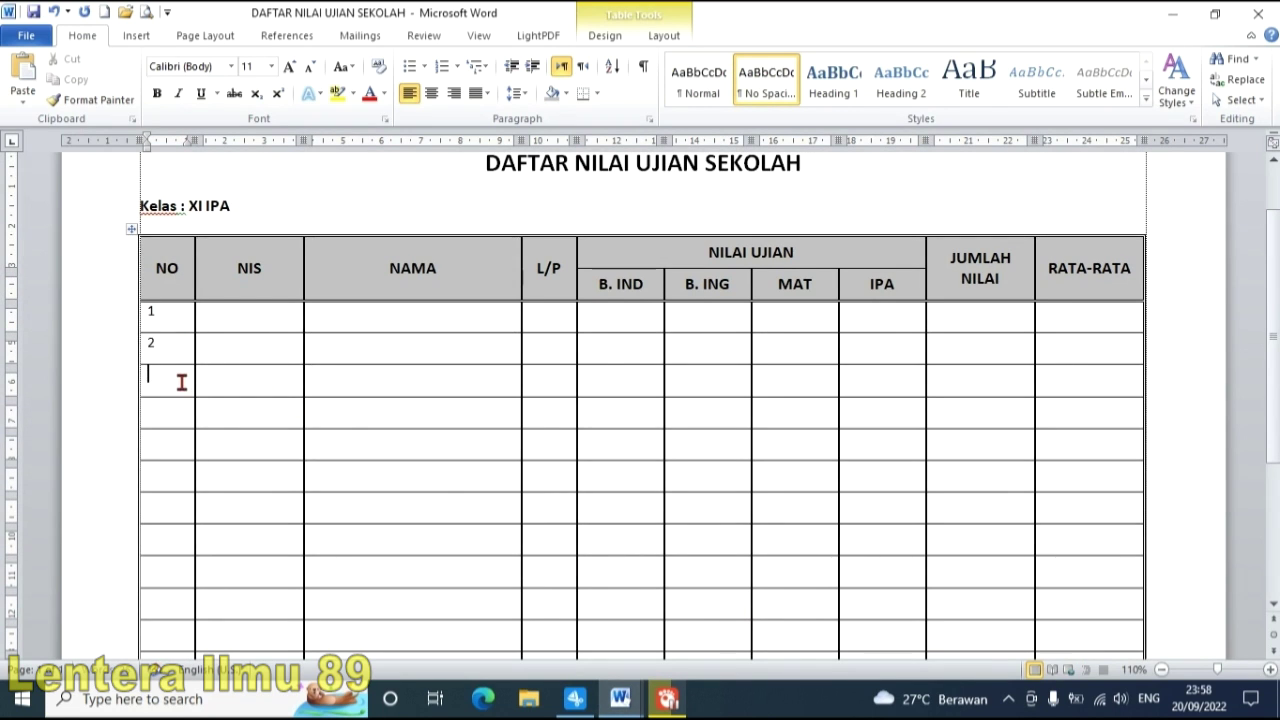
type("3")
left_click_drag(174, 322, 172, 440)
key("BackSpace")
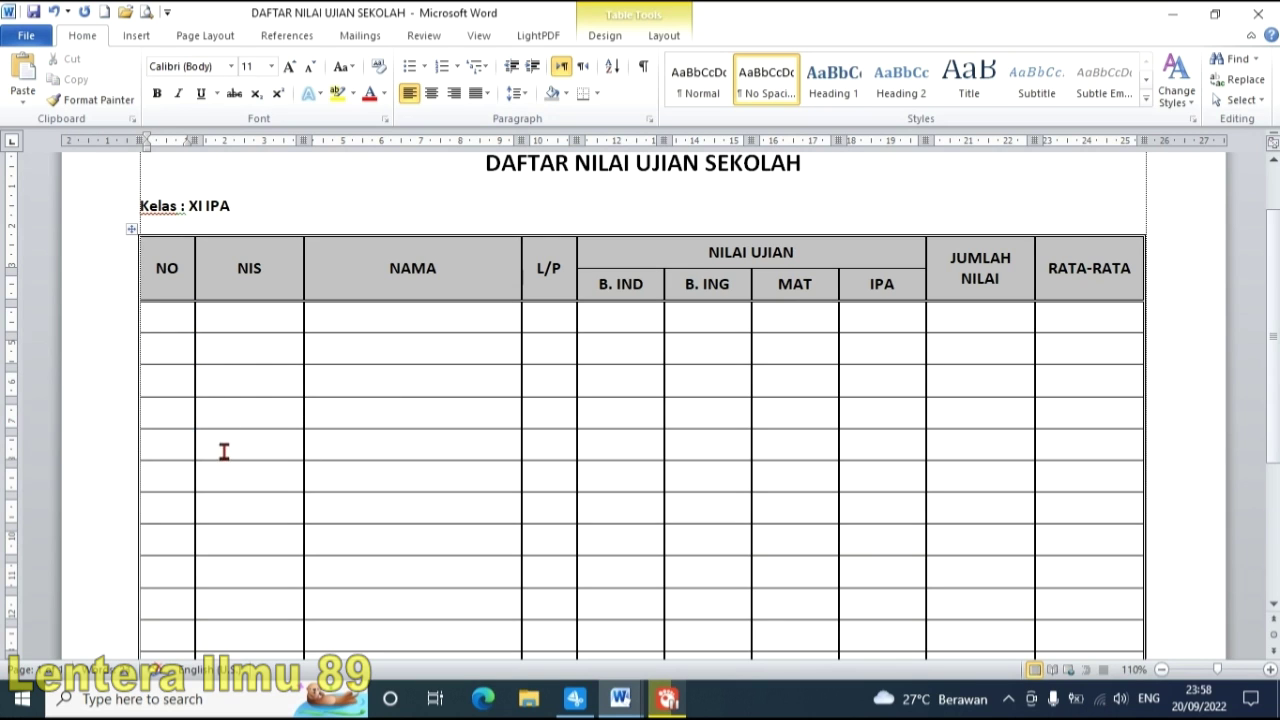
- Apply automatic numbering in the 1. 2. 3. format to all empty cells under the NO header
scroll(251, 393, "down", 1)
scroll(251, 393, "down", 1)
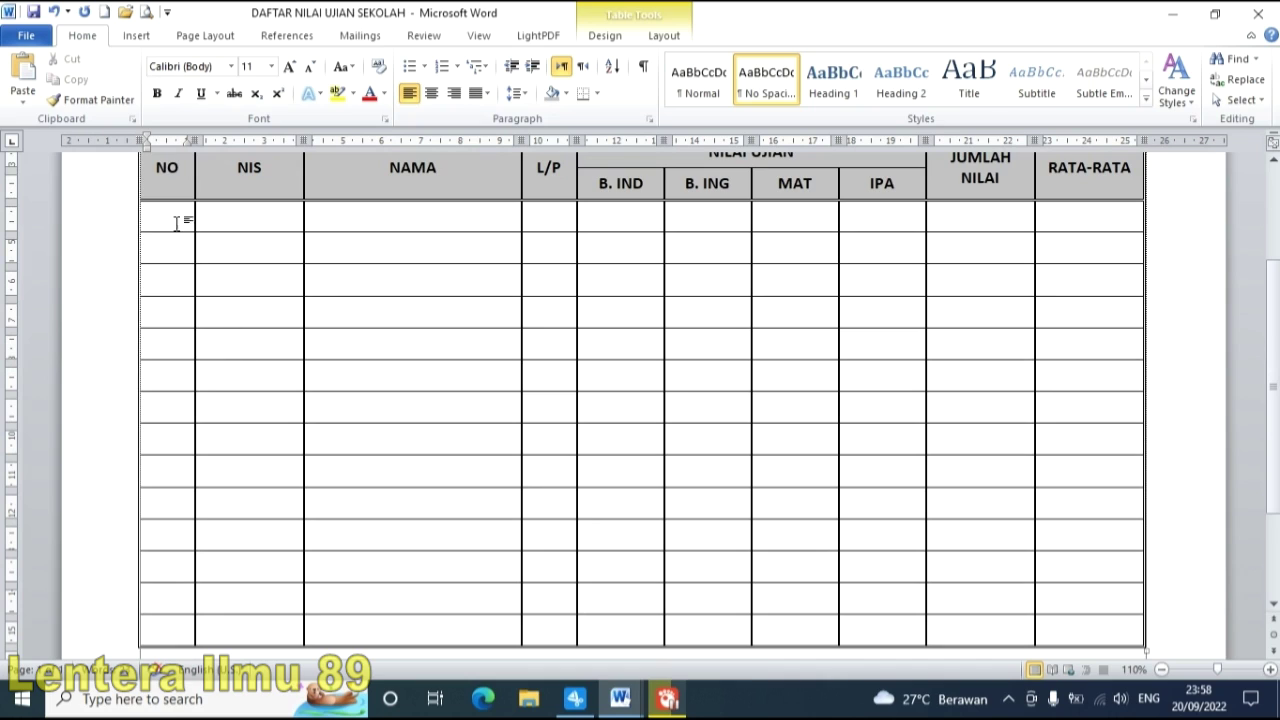
left_click_drag(176, 222, 177, 631)
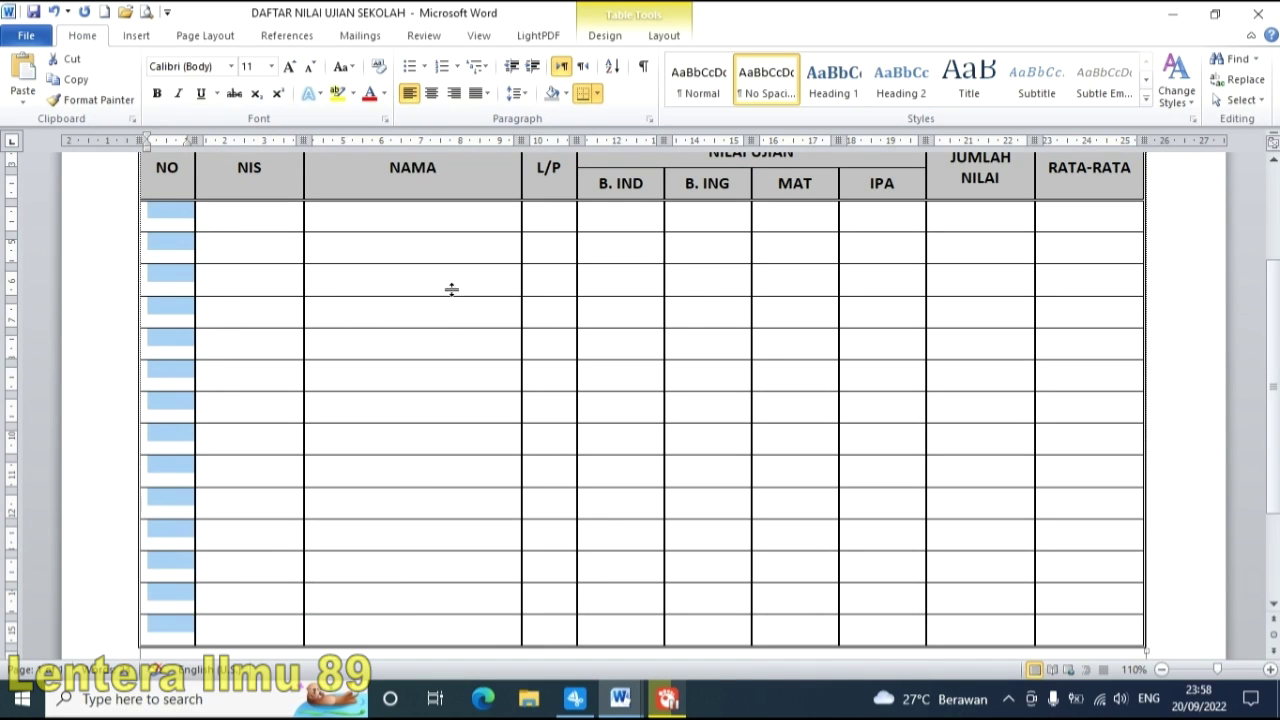
left_click(458, 68)
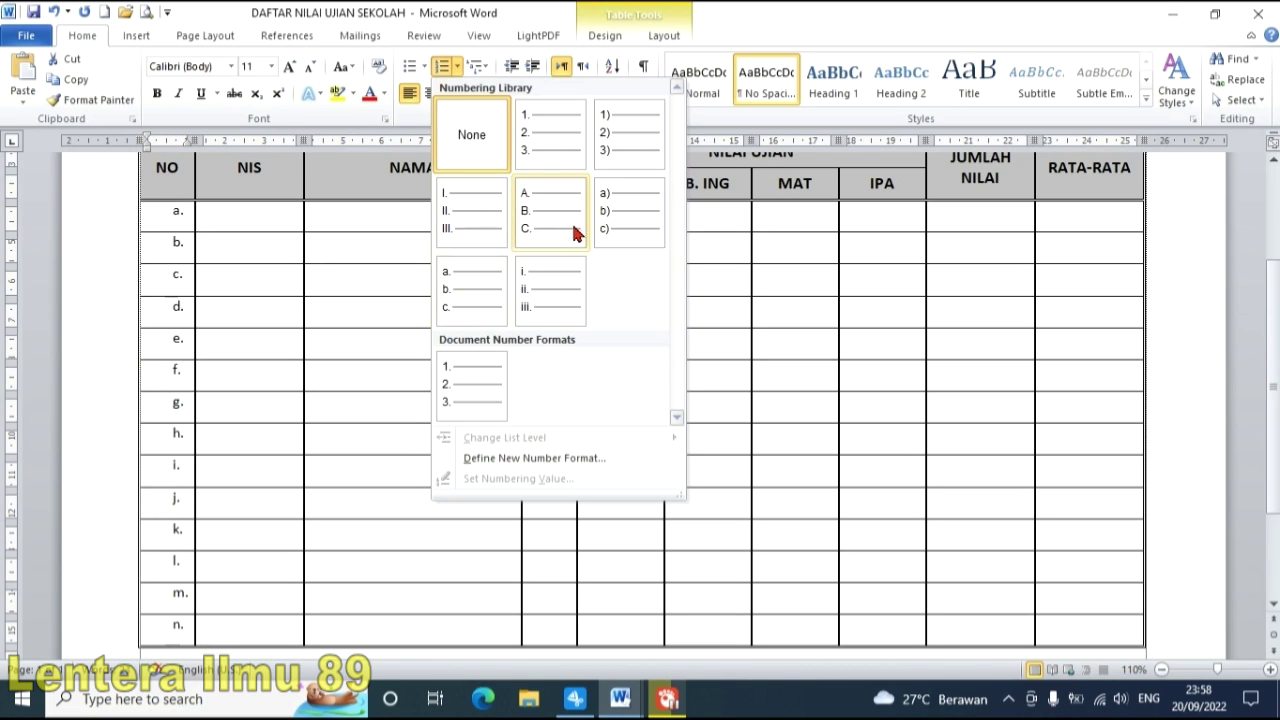
left_click(547, 137)
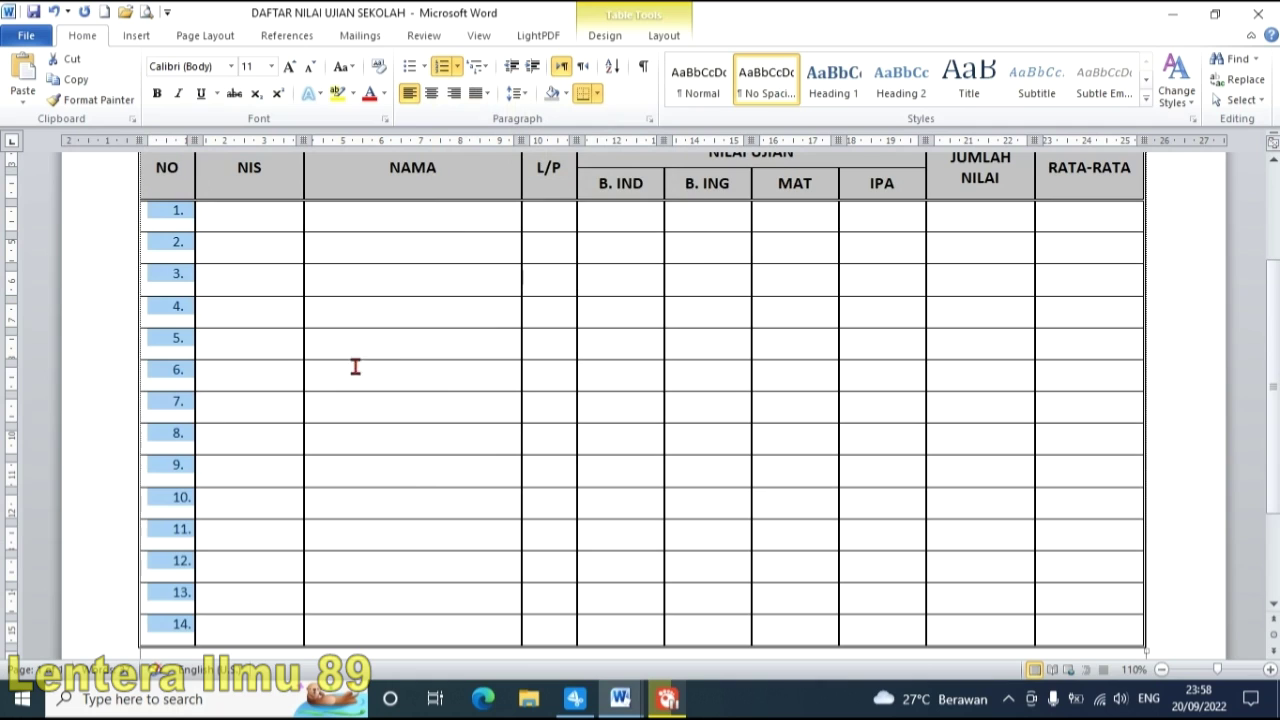
- Add four rows at the end of the table by inserting rows below rows 11 to 14, and review them
scroll(327, 378, "up", 1)
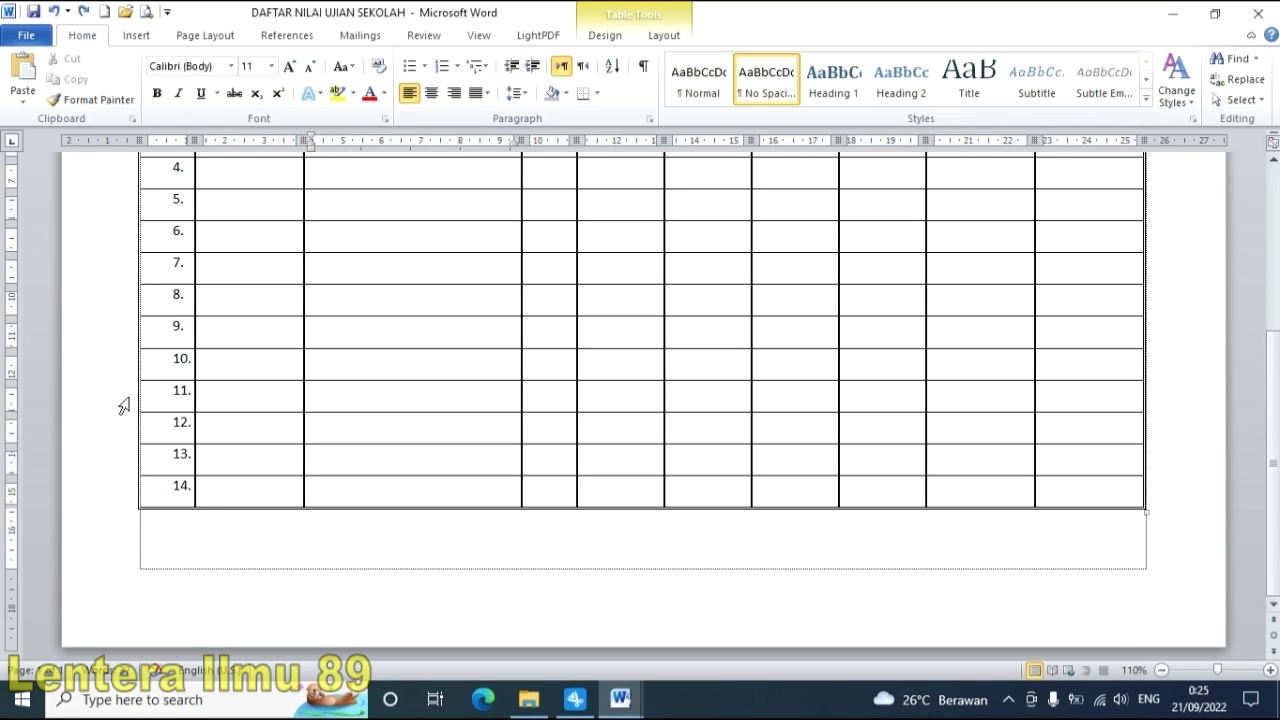
left_click_drag(123, 406, 168, 497)
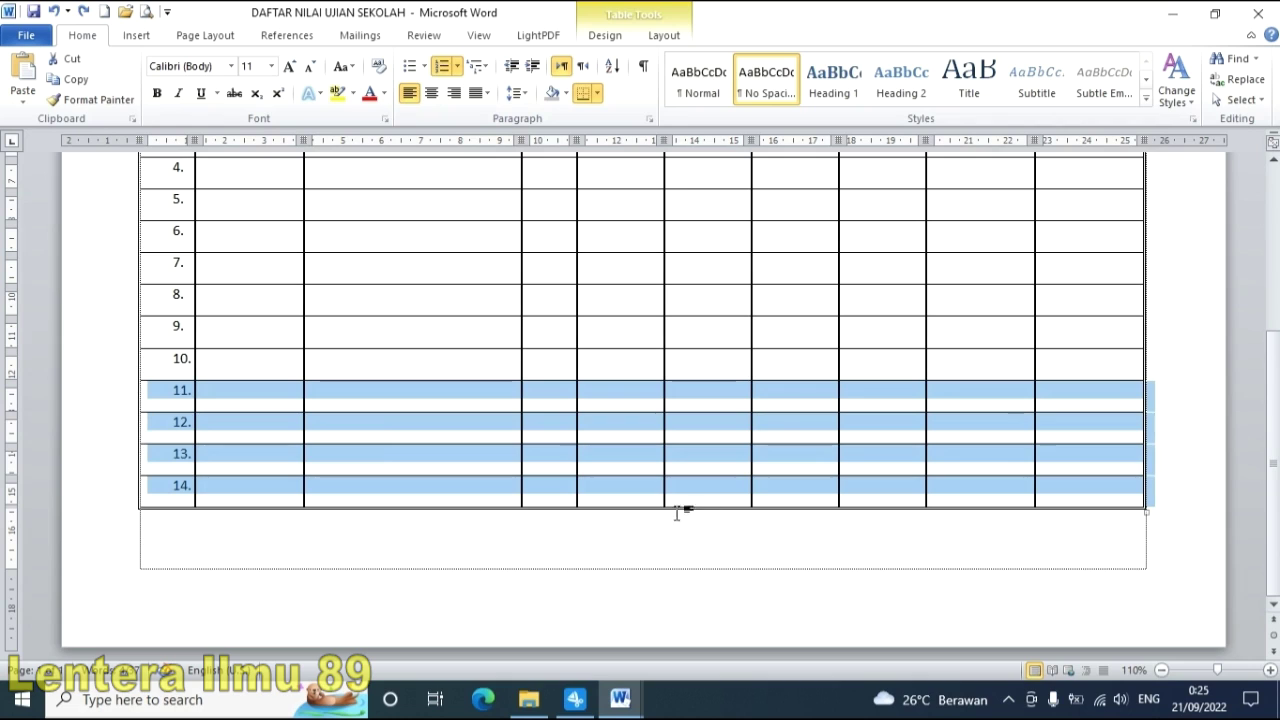
right_click(616, 462)
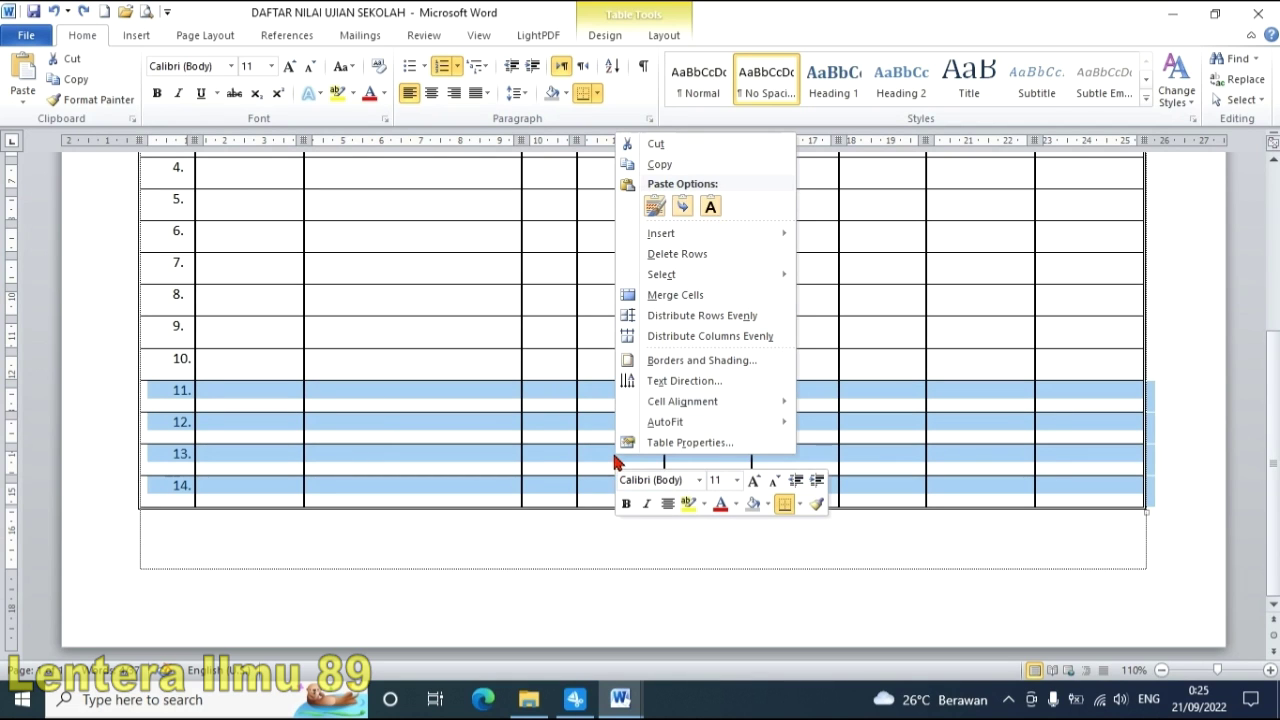
mouse_move(758, 233)
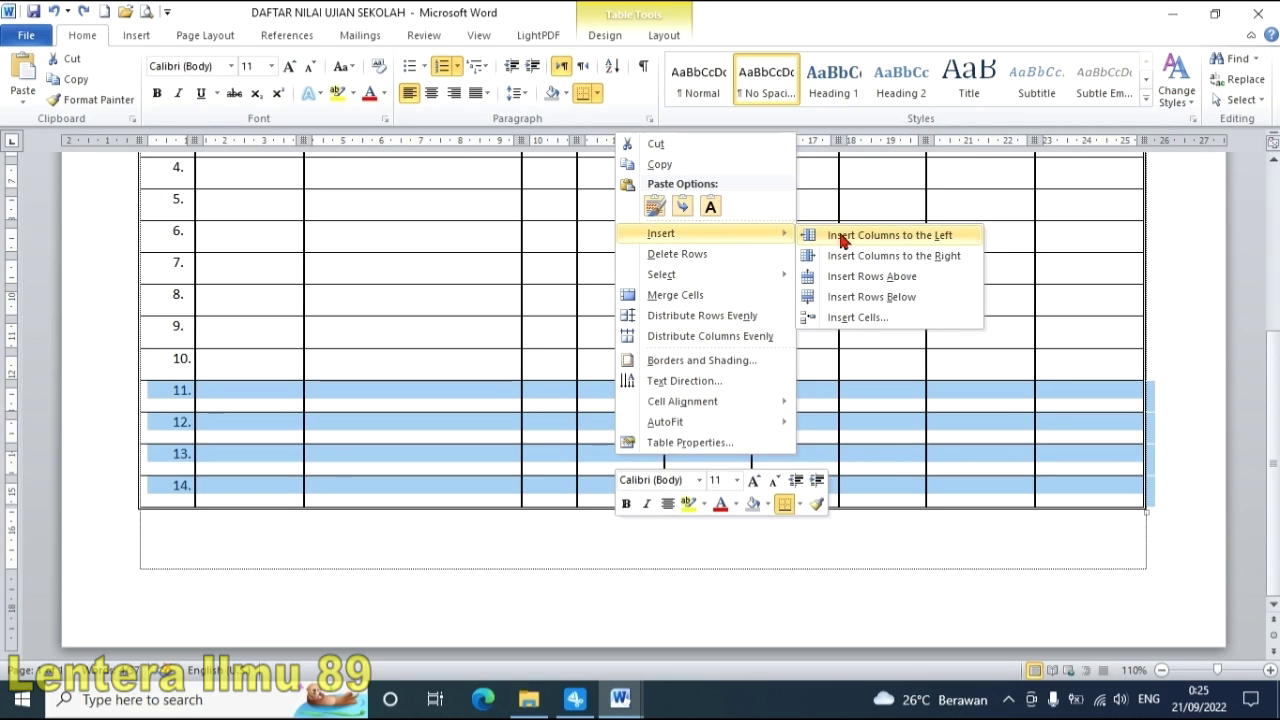
left_click(935, 297)
key("F4")
key("F4")
key("F4")
scroll(563, 463, "down", 3)
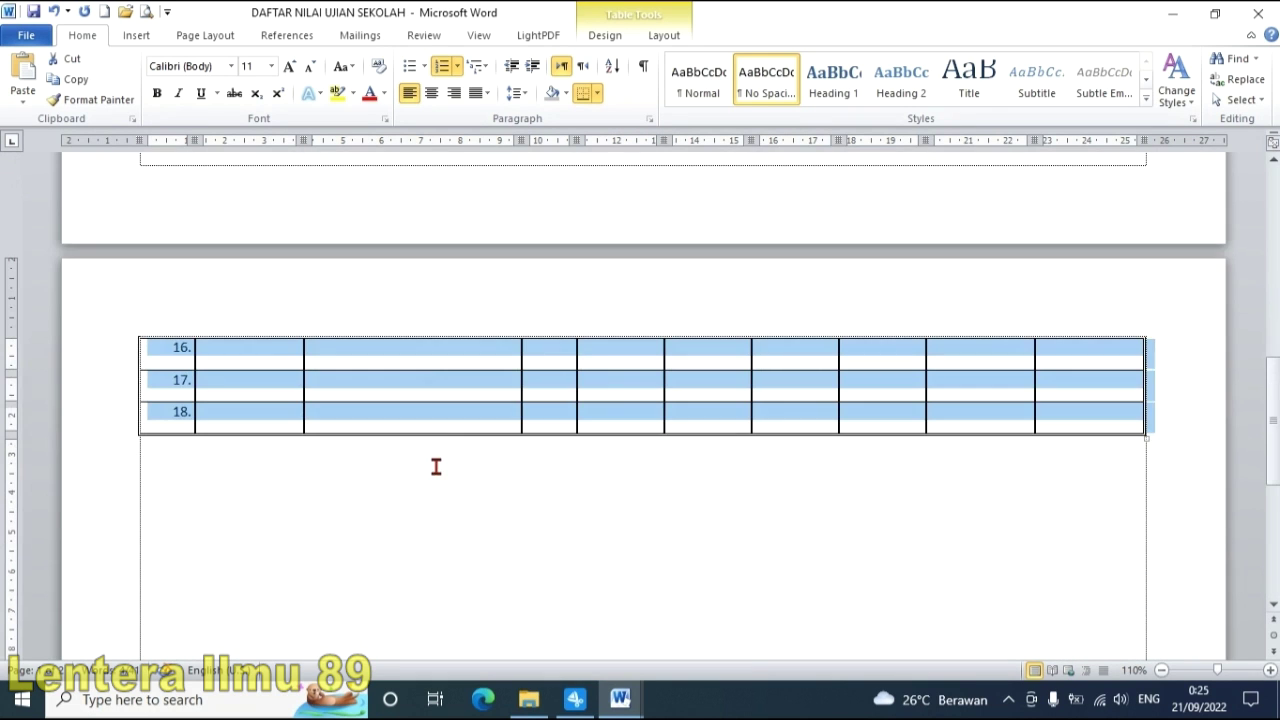
scroll(414, 458, "up", 4)
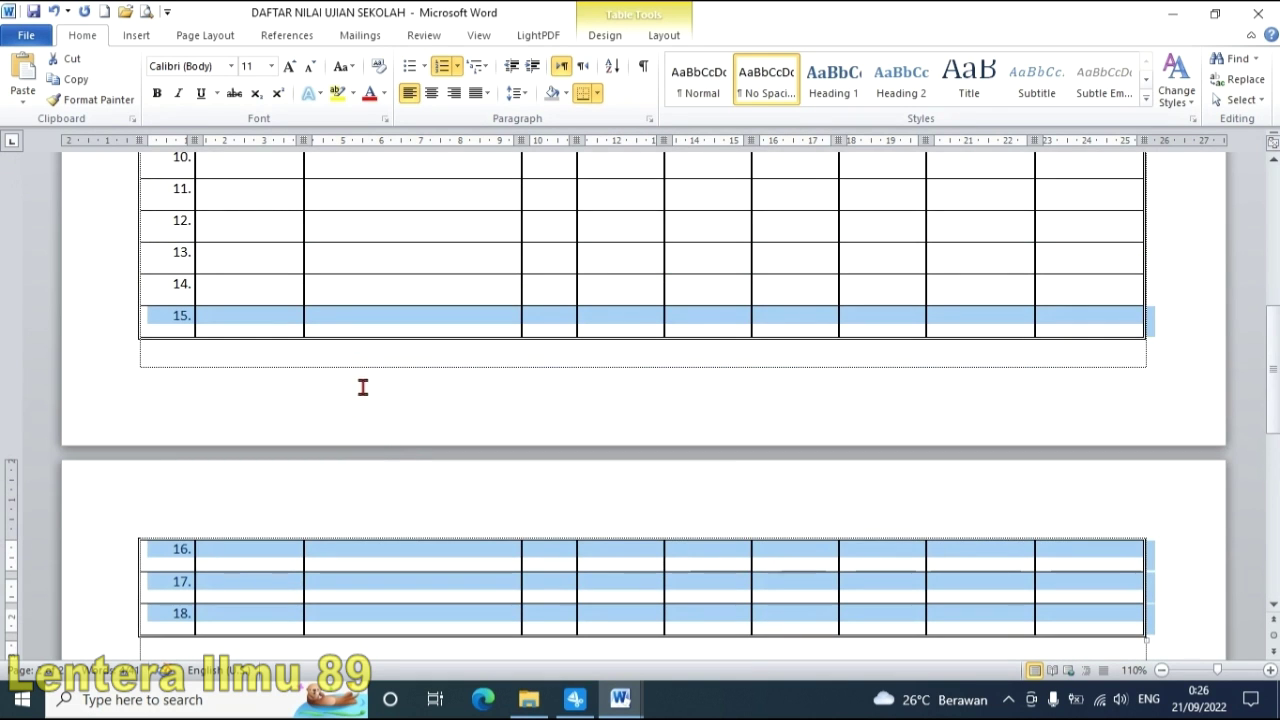
scroll(360, 420, "down", 2)
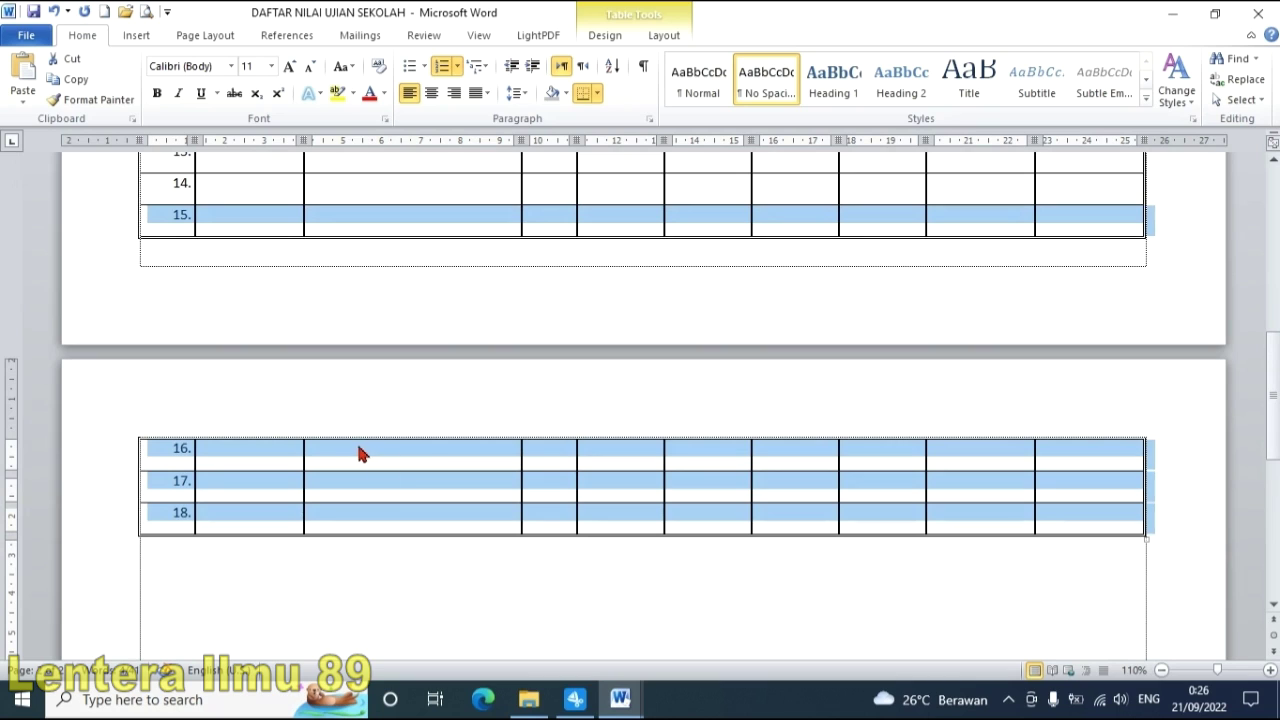
- Insert four more rows above the selected rows 15 to 18, and check the numbering through the whole table
right_click(445, 490)
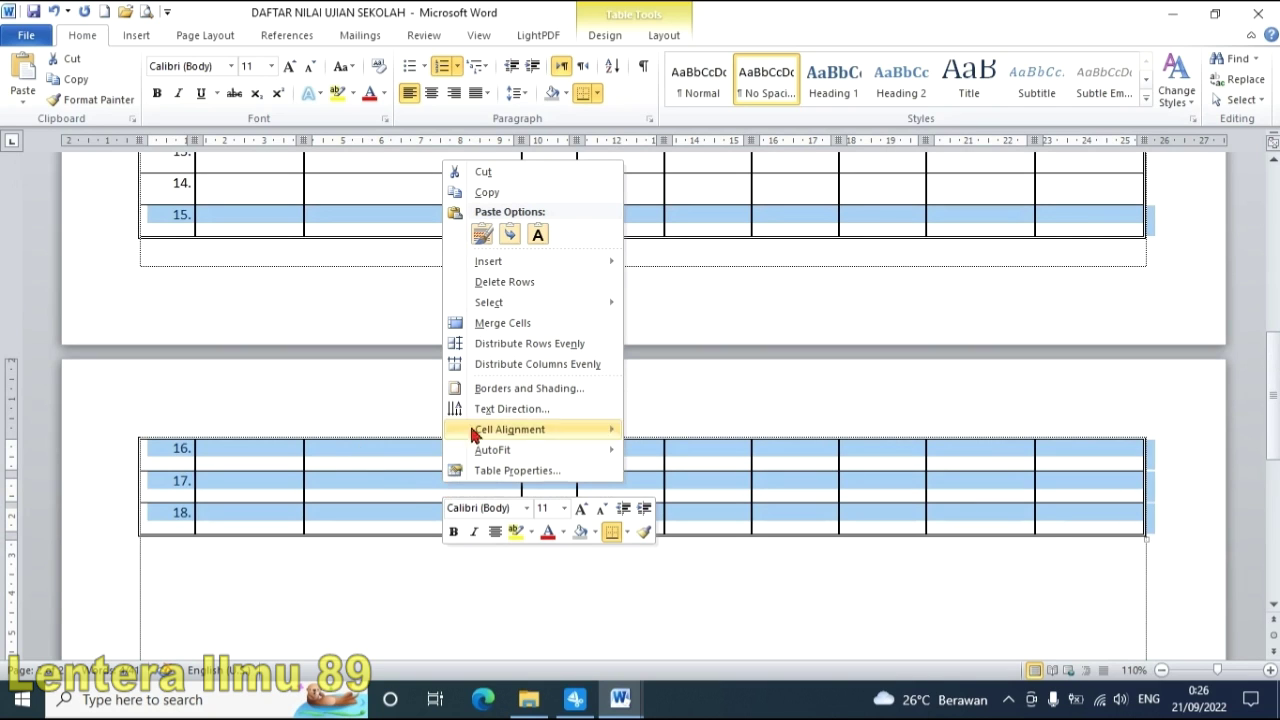
mouse_move(600, 270)
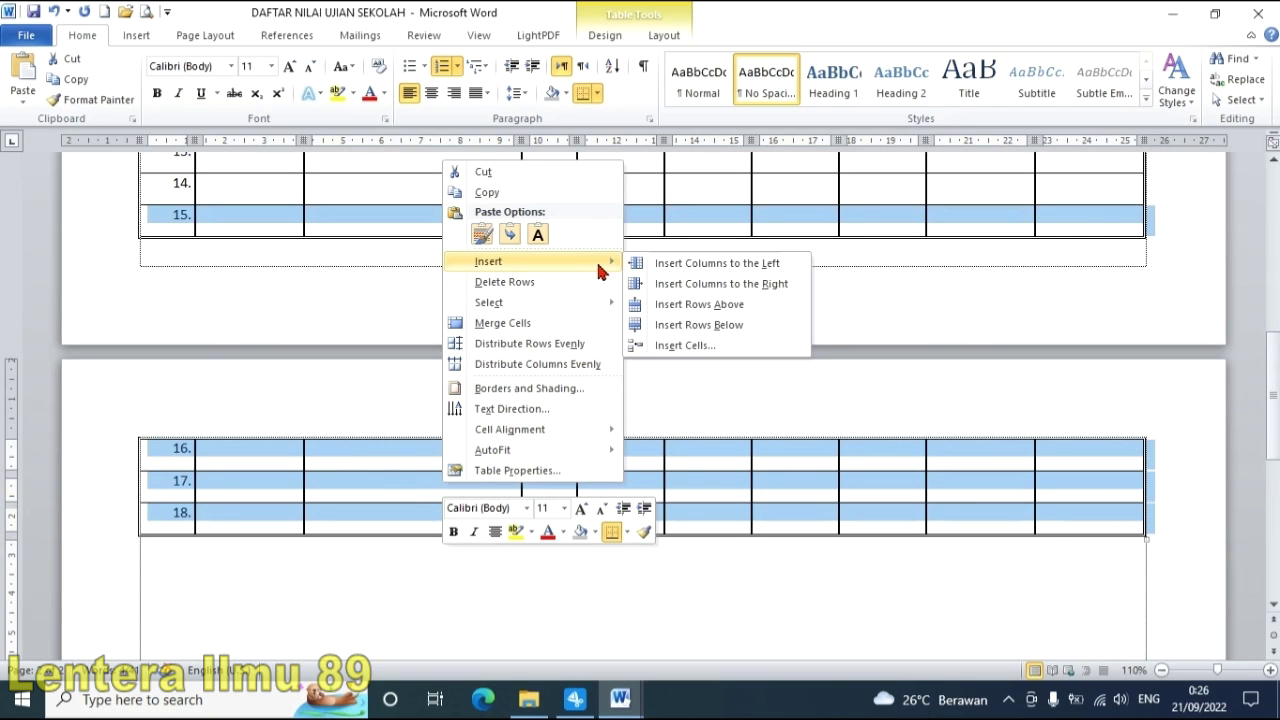
left_click(760, 309)
scroll(431, 383, "up", 3)
scroll(376, 390, "down", 3)
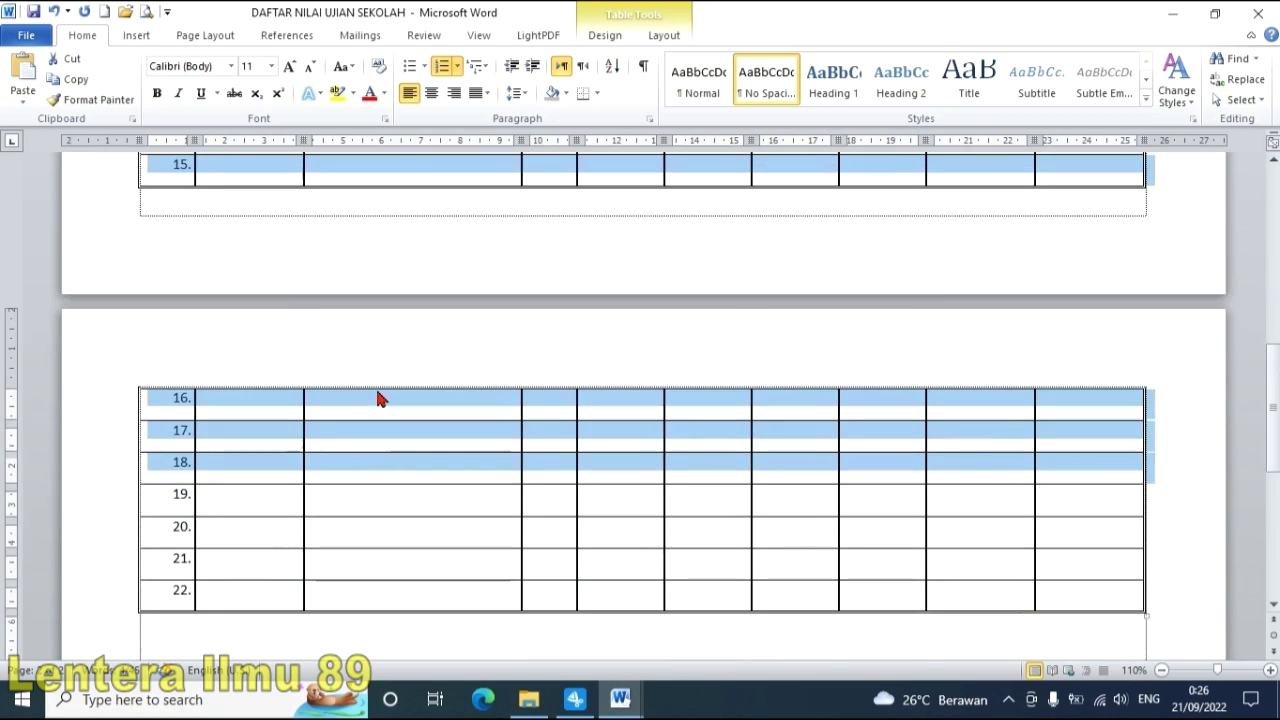
scroll(343, 394, "up", 7)
left_click(399, 451)
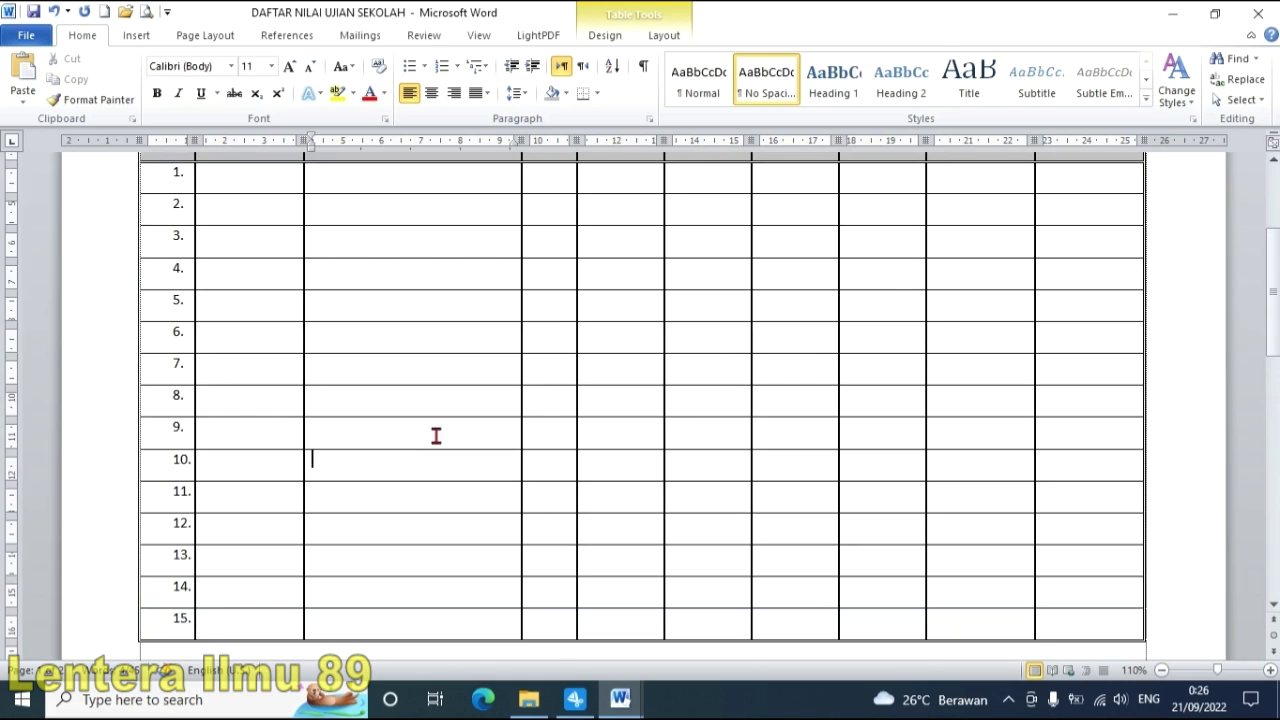
scroll(425, 432, "up", 3)
scroll(400, 436, "down", 5)
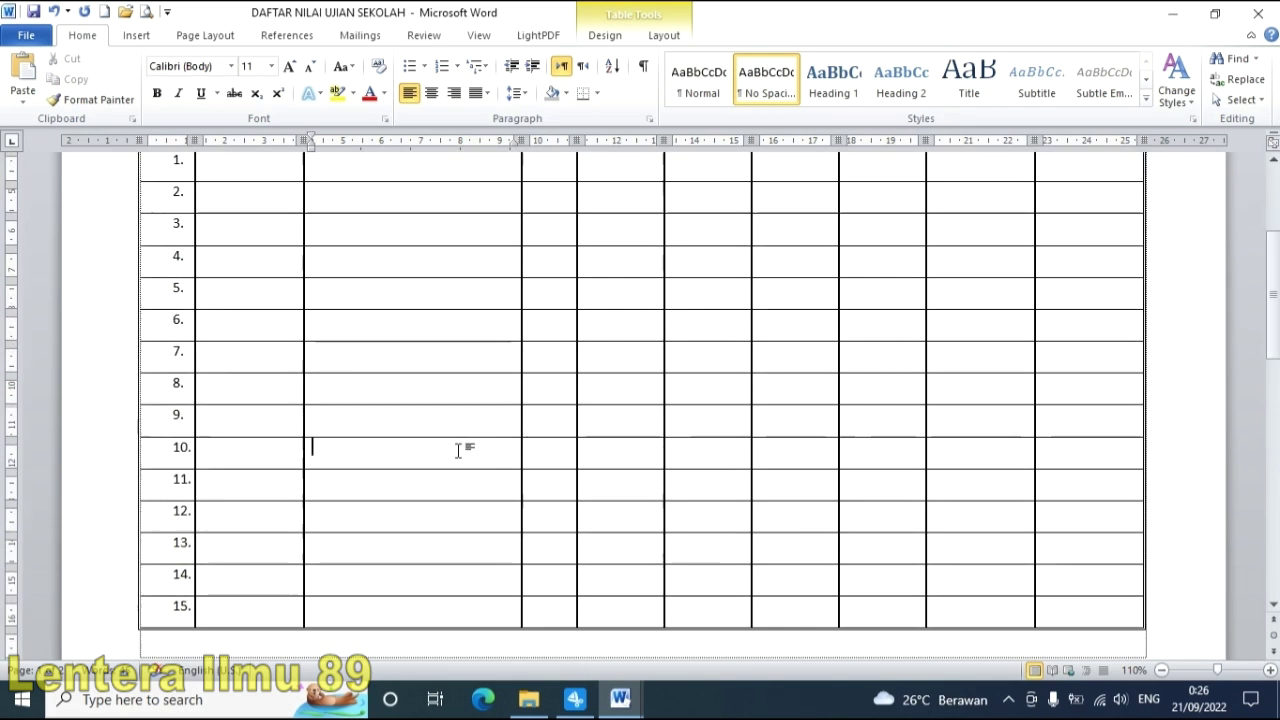
scroll(457, 449, "up", 4)
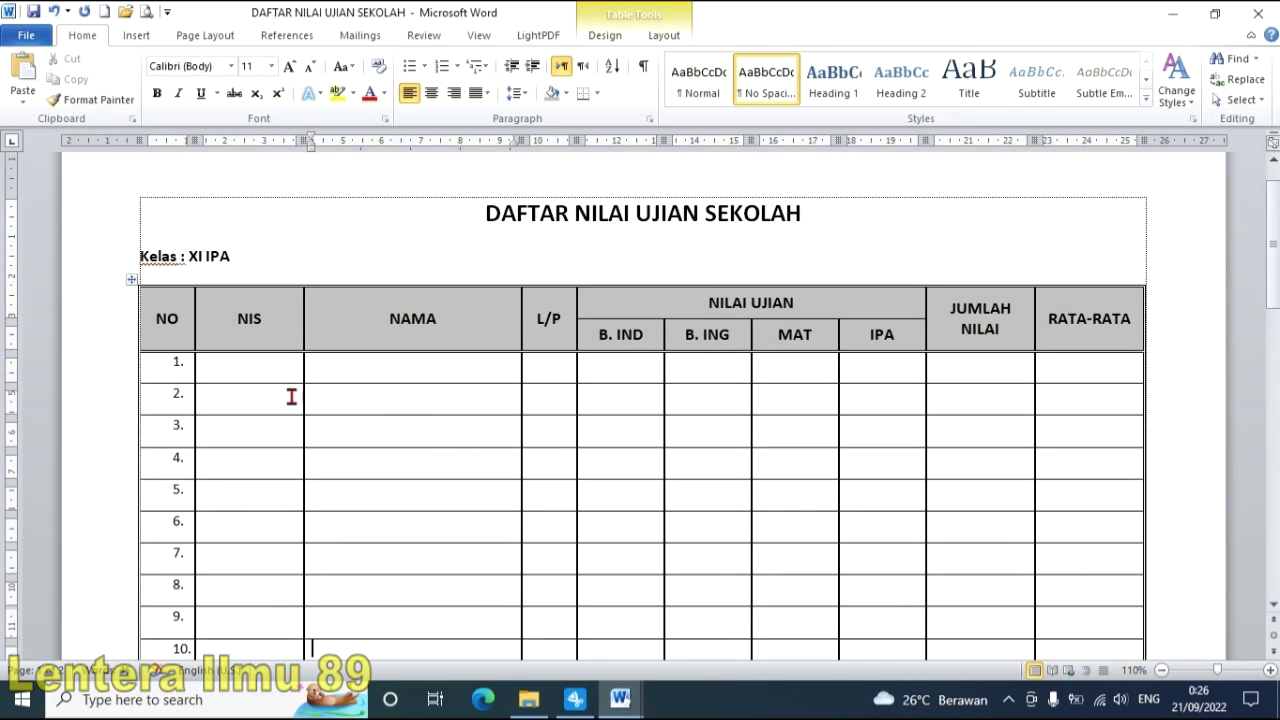
- Insert a column to the right of the whole NIS column, inspect it, and undo the insertion
scroll(343, 394, "down", 2)
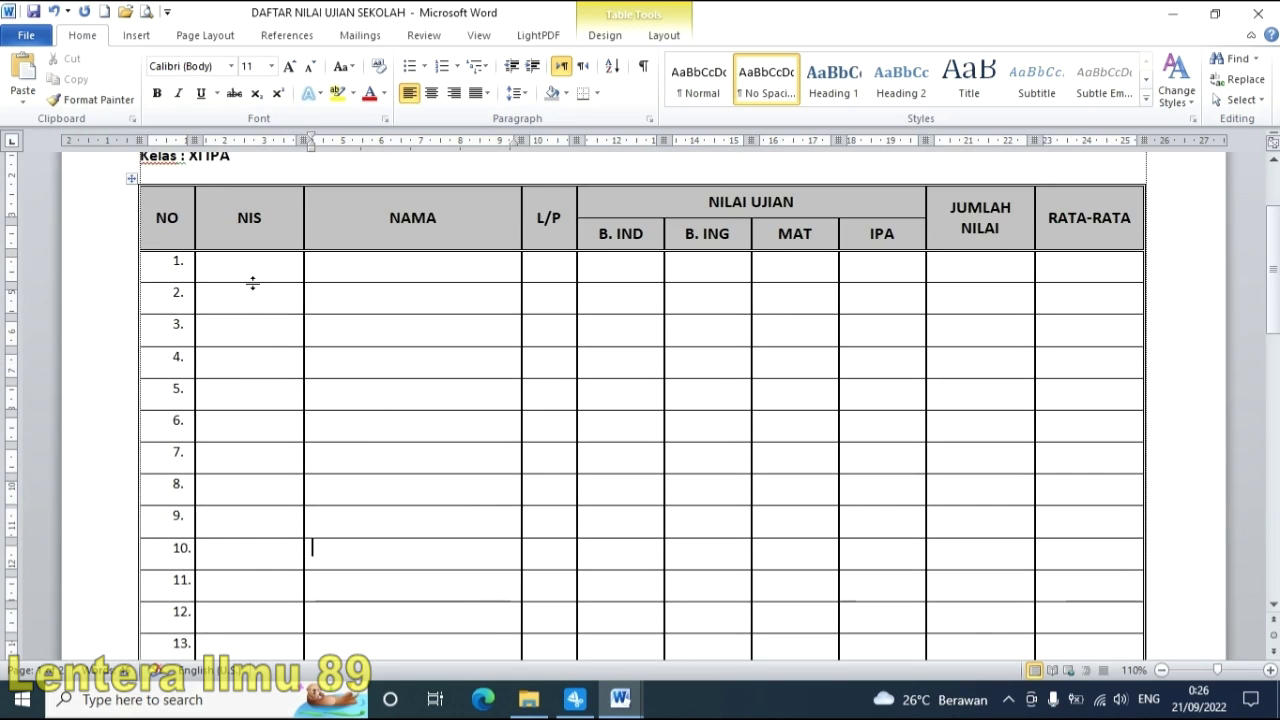
scroll(251, 277, "up", 1)
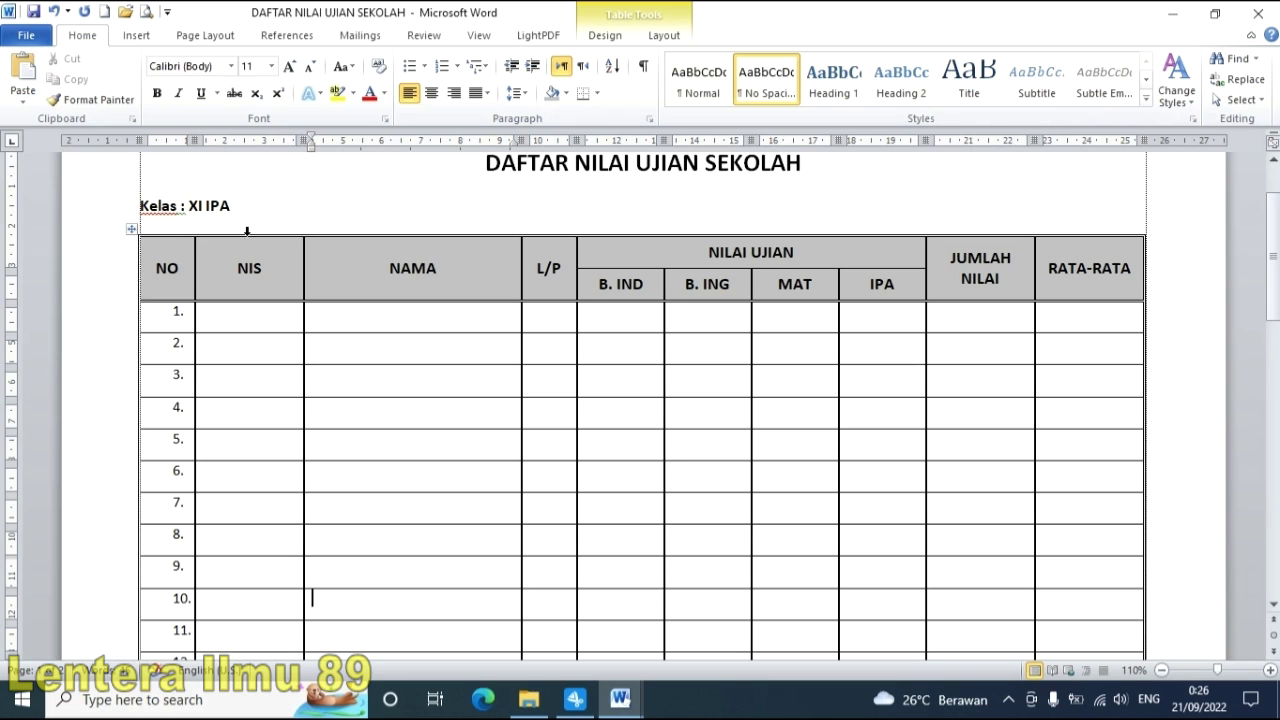
left_click(247, 231)
scroll(277, 429, "down", 10)
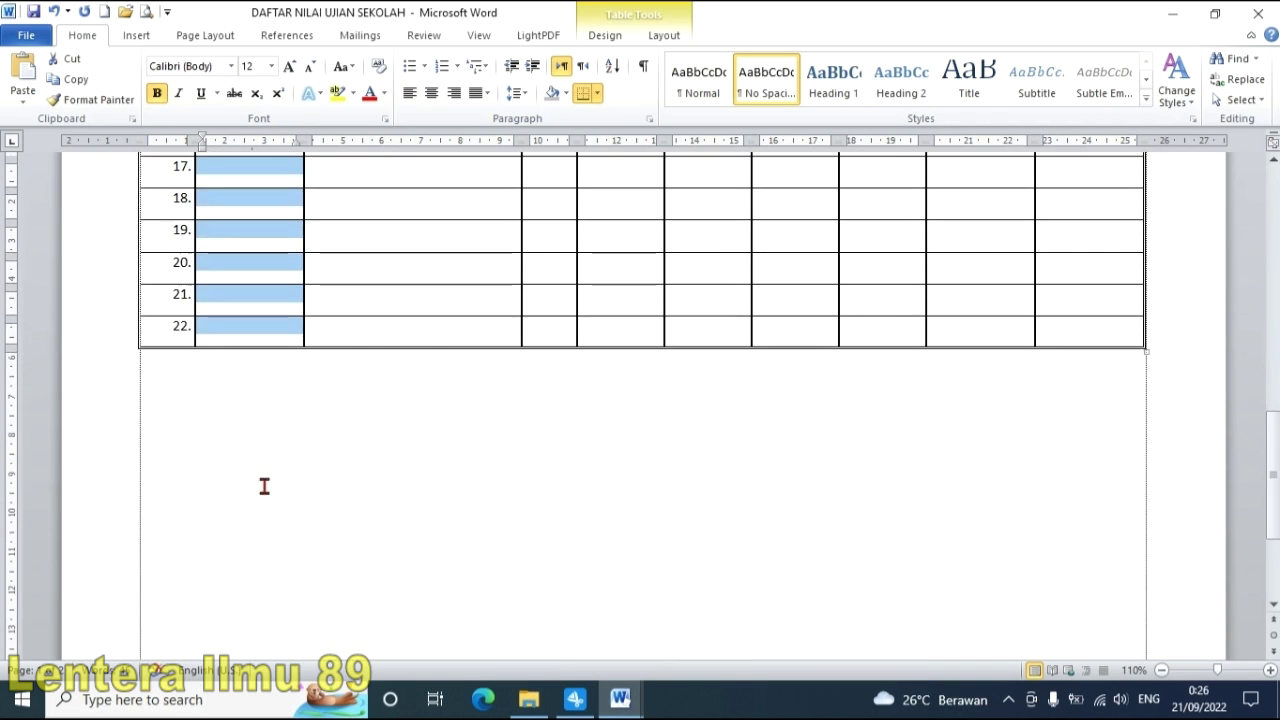
scroll(229, 363, "up", 10)
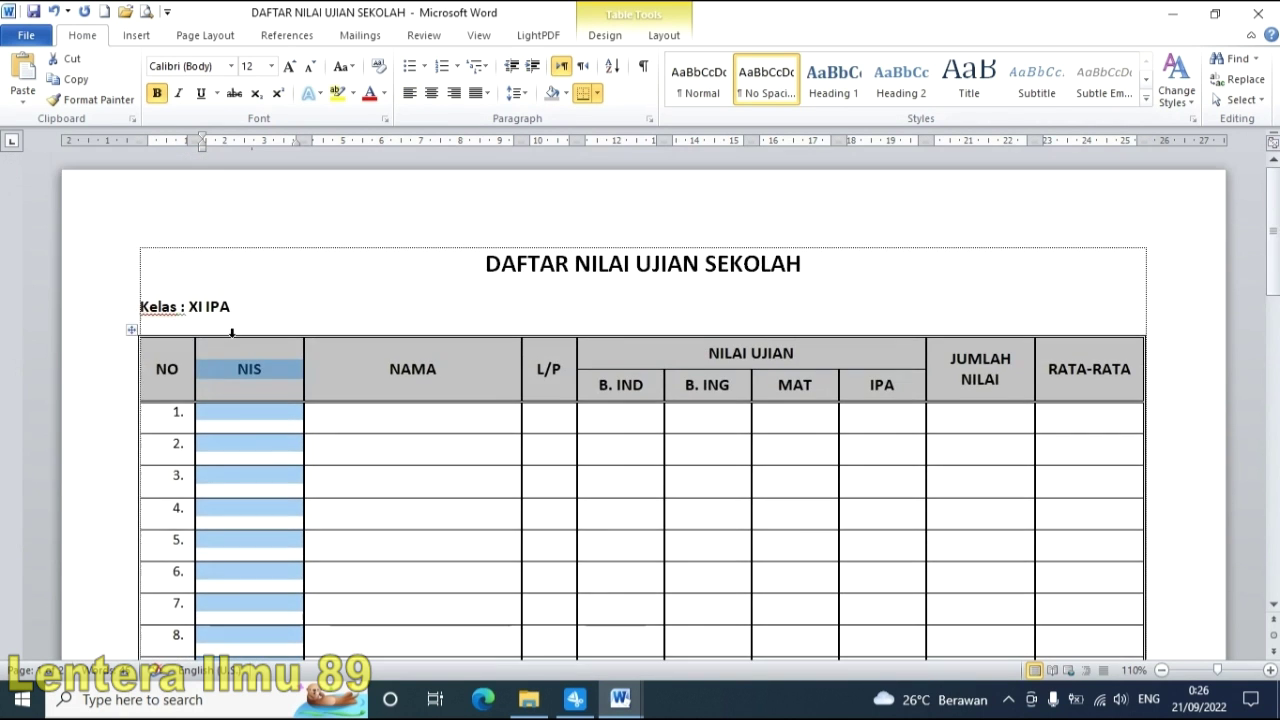
scroll(232, 333, "down", 7)
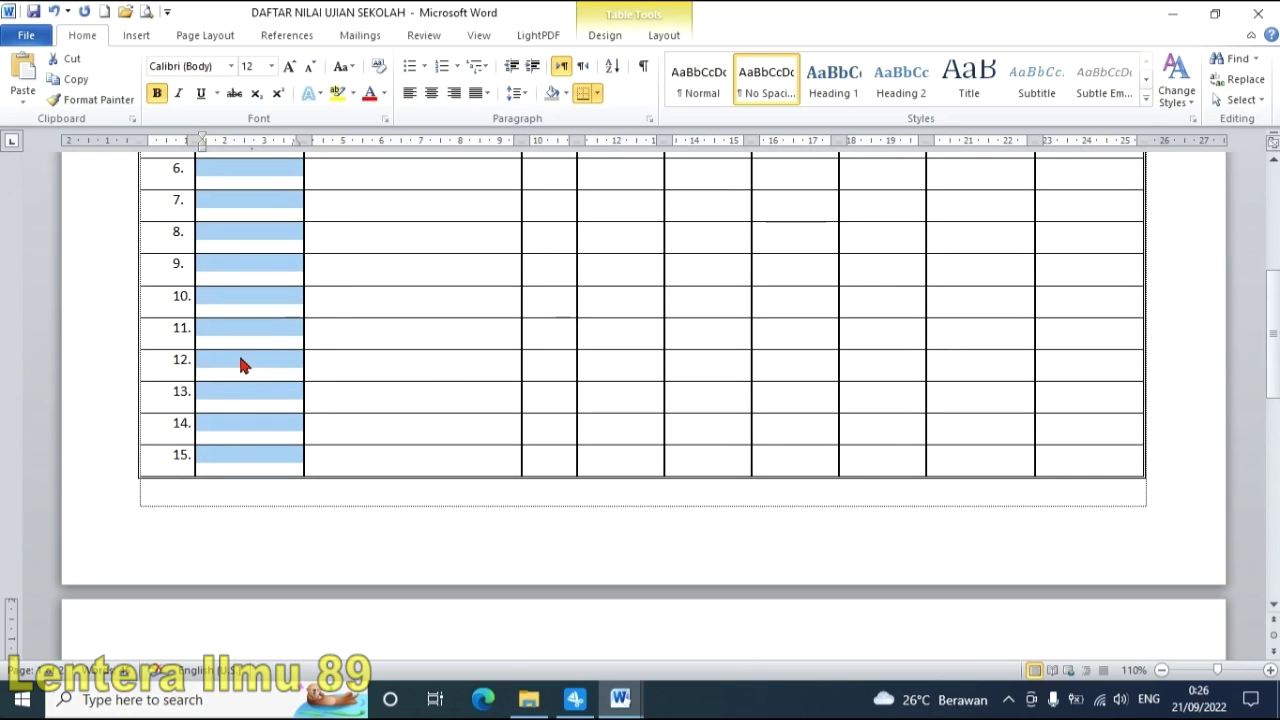
right_click(241, 365)
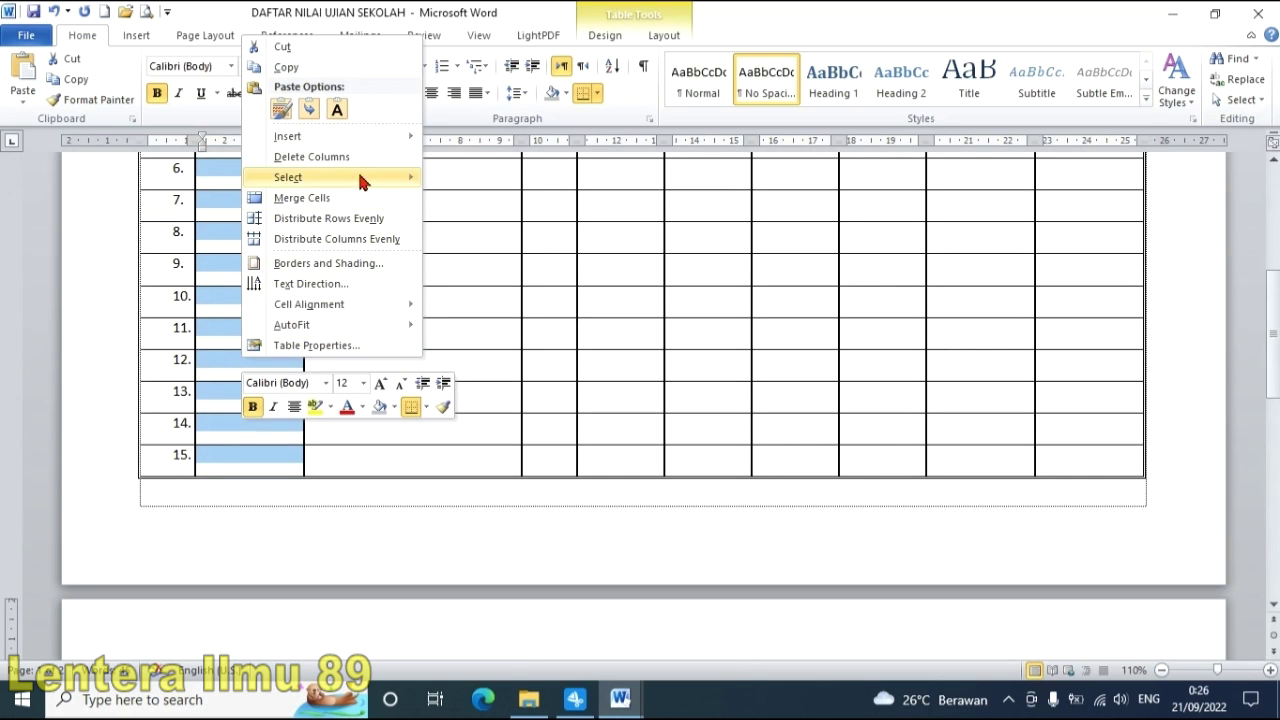
mouse_move(397, 137)
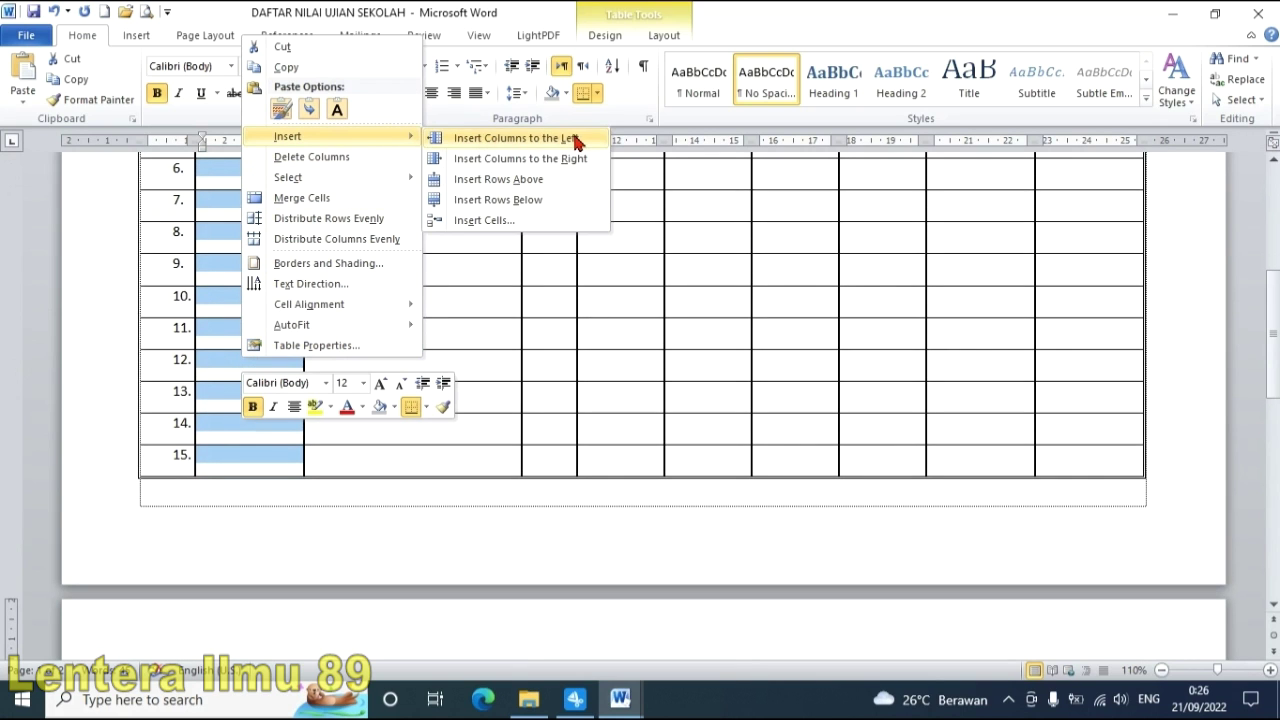
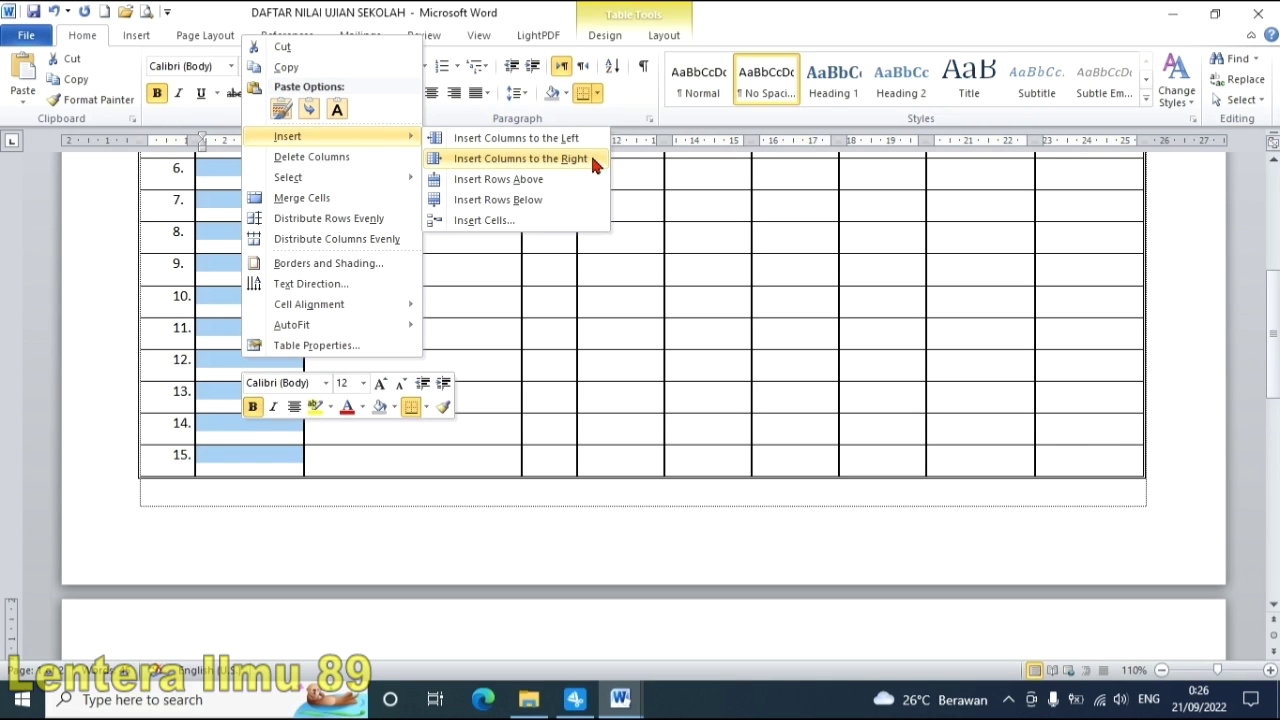
left_click(588, 158)
scroll(480, 290, "up", 5)
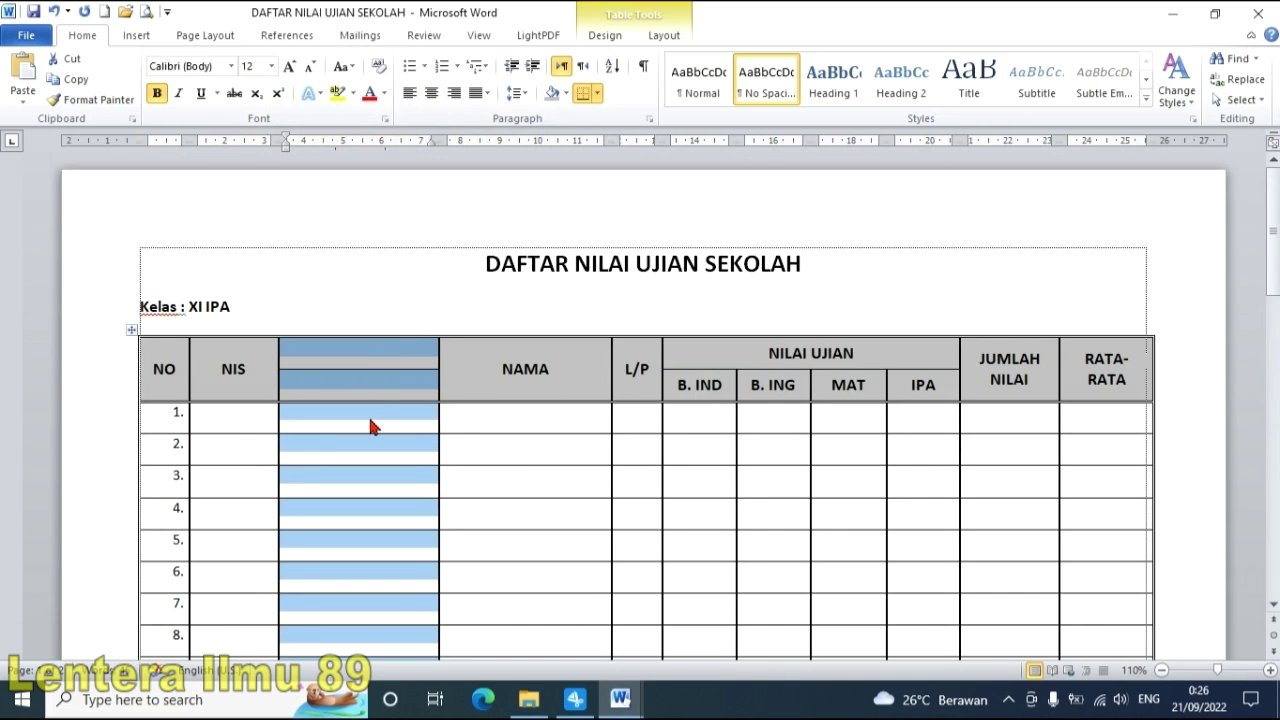
scroll(370, 427, "down", 3)
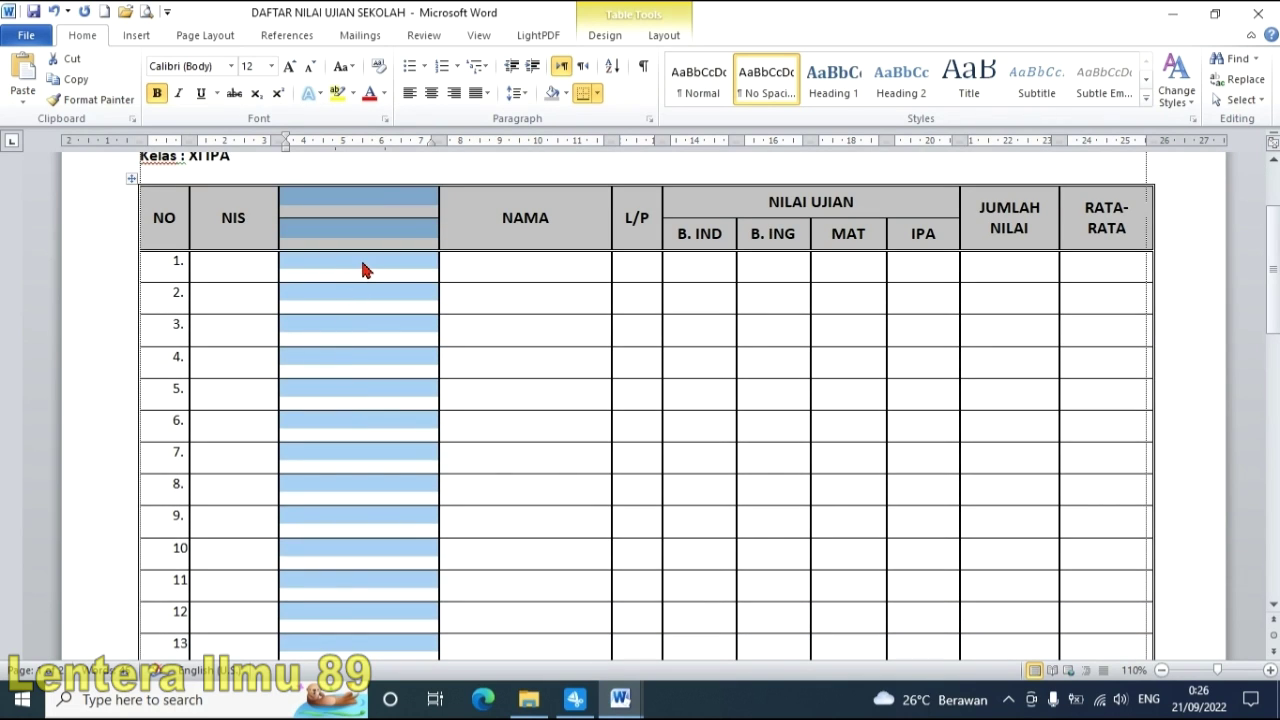
left_click(54, 12)
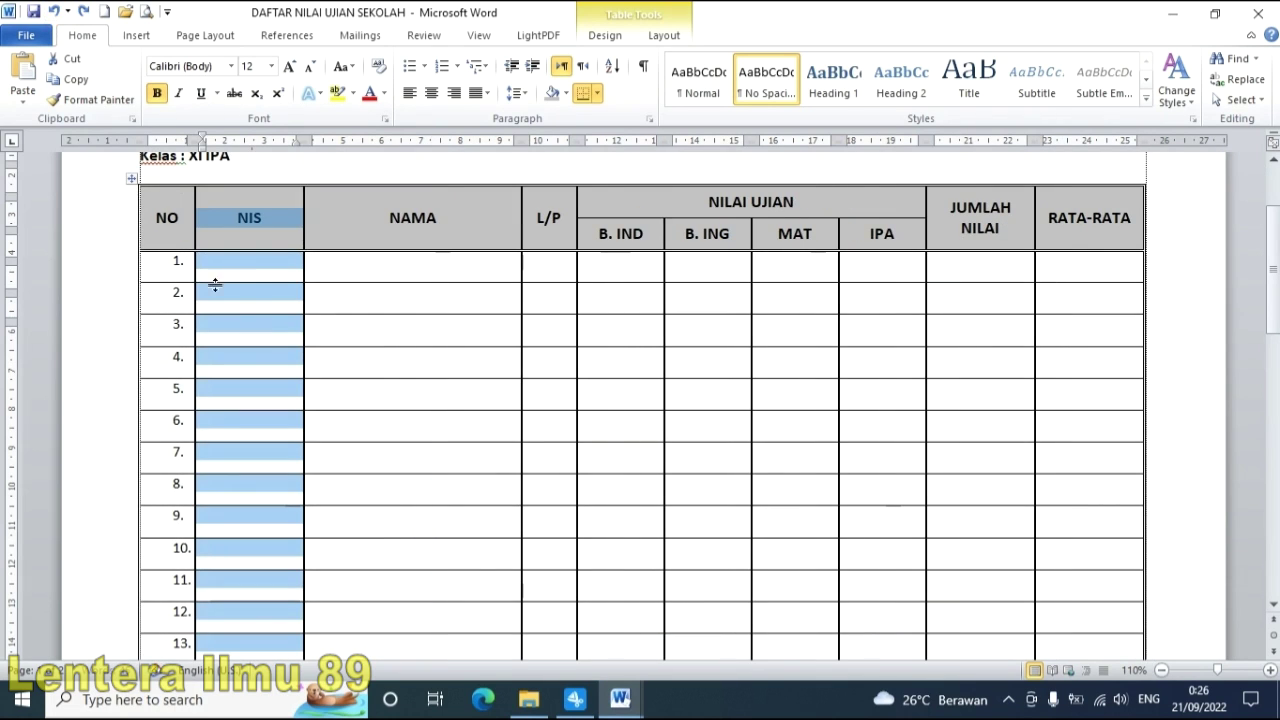
- Insert a column to the left of the whole NIS column, and undo the insertion
right_click(250, 265)
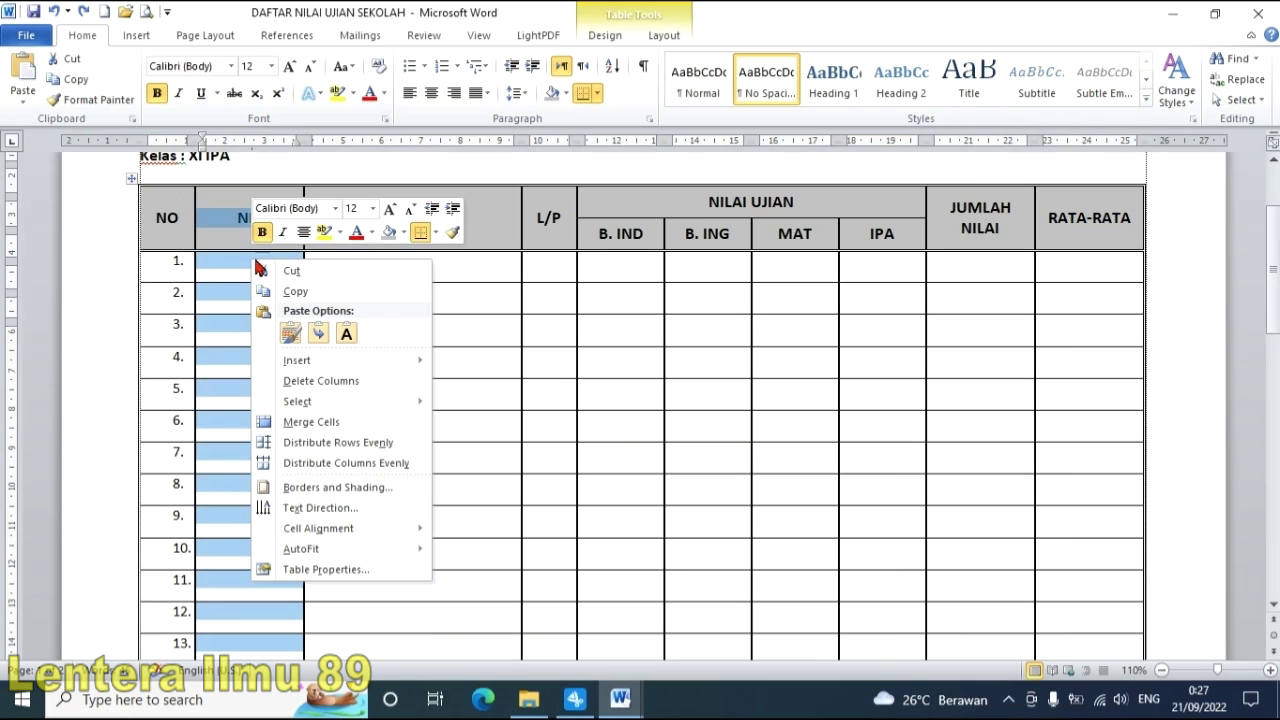
mouse_move(418, 370)
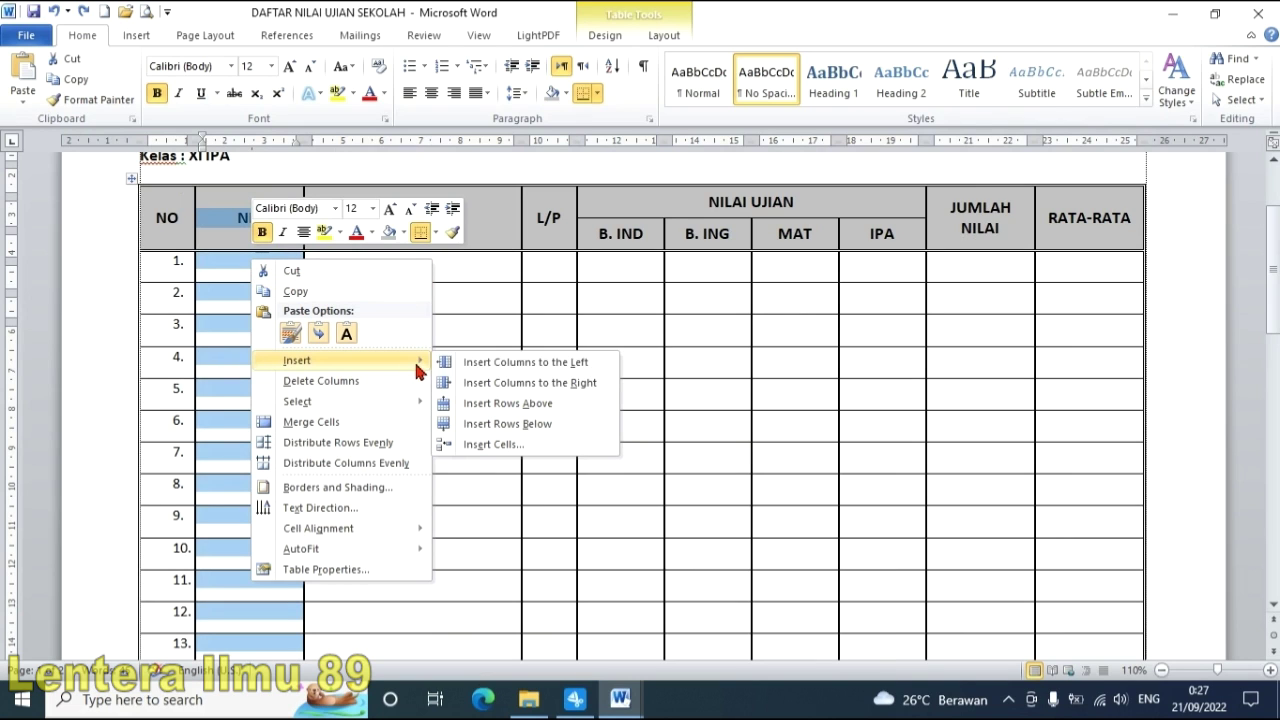
left_click(602, 371)
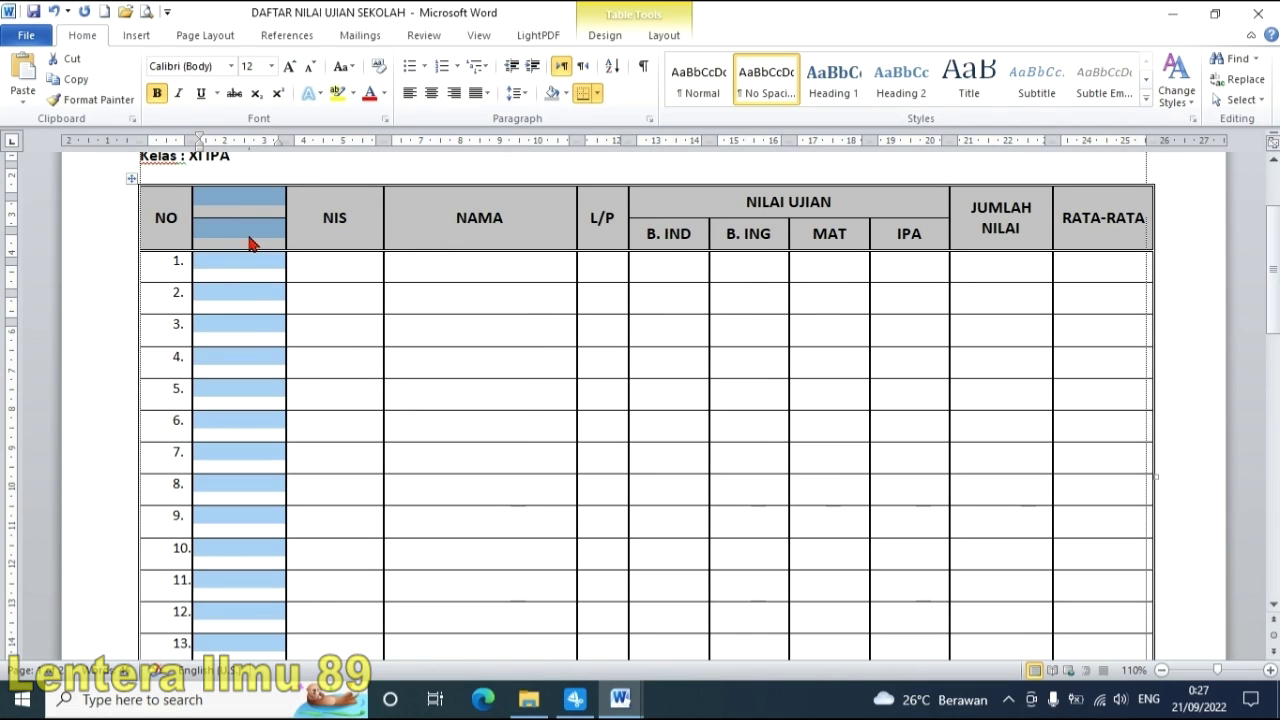
left_click(54, 12)
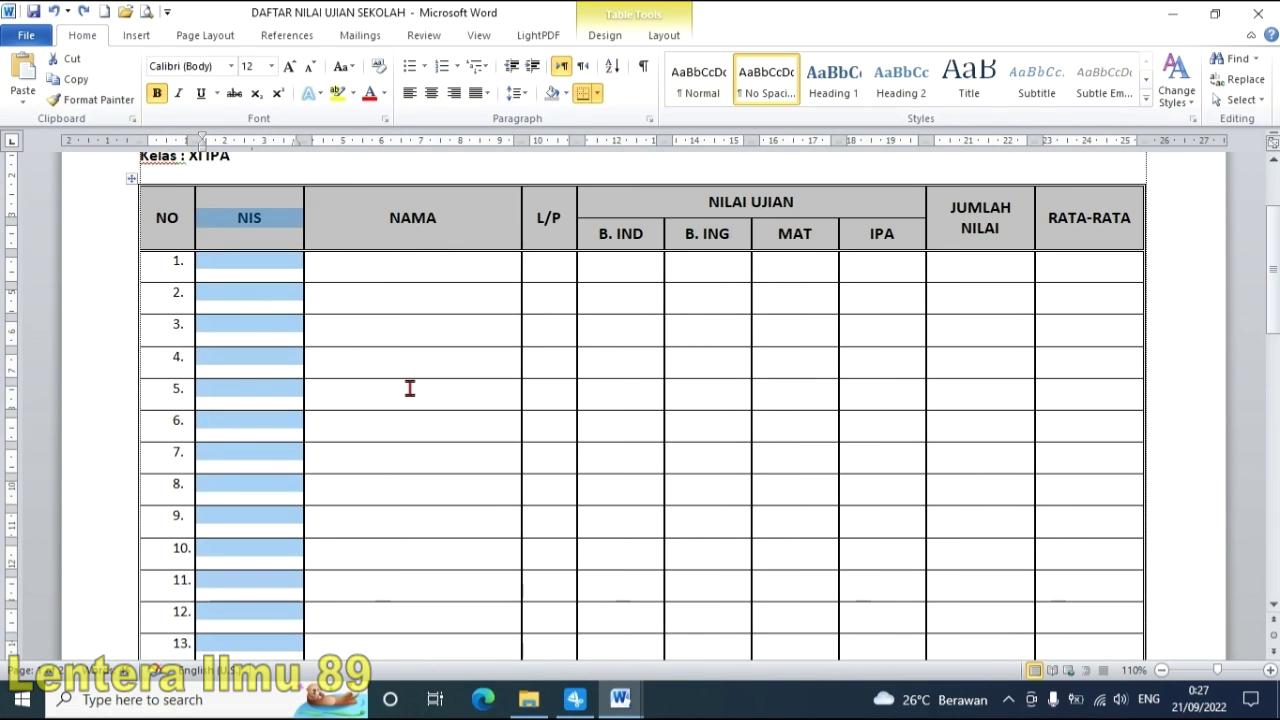
left_click(405, 395)
- Delete the entire table rows numbered 7 to 10, and check the numbering through the end of the table
scroll(346, 409, "down", 3)
scroll(316, 390, "up", 2)
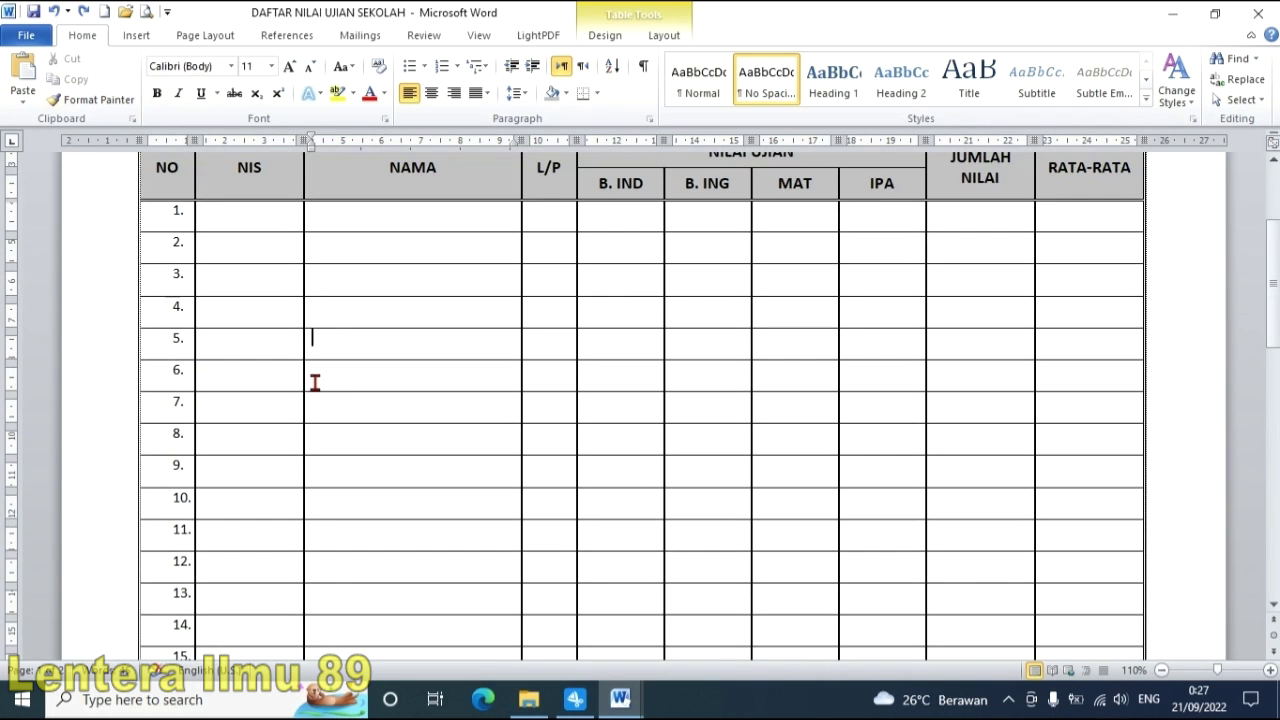
scroll(316, 390, "down", 1)
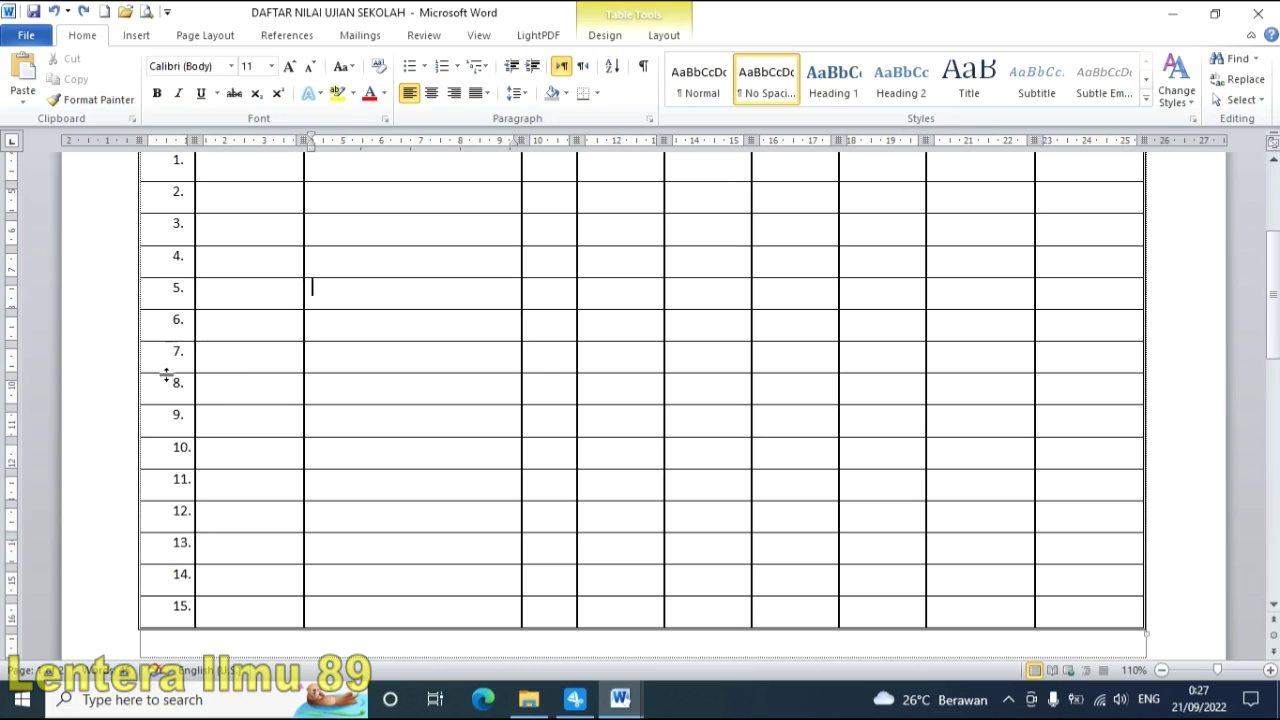
left_click_drag(152, 353, 1080, 446)
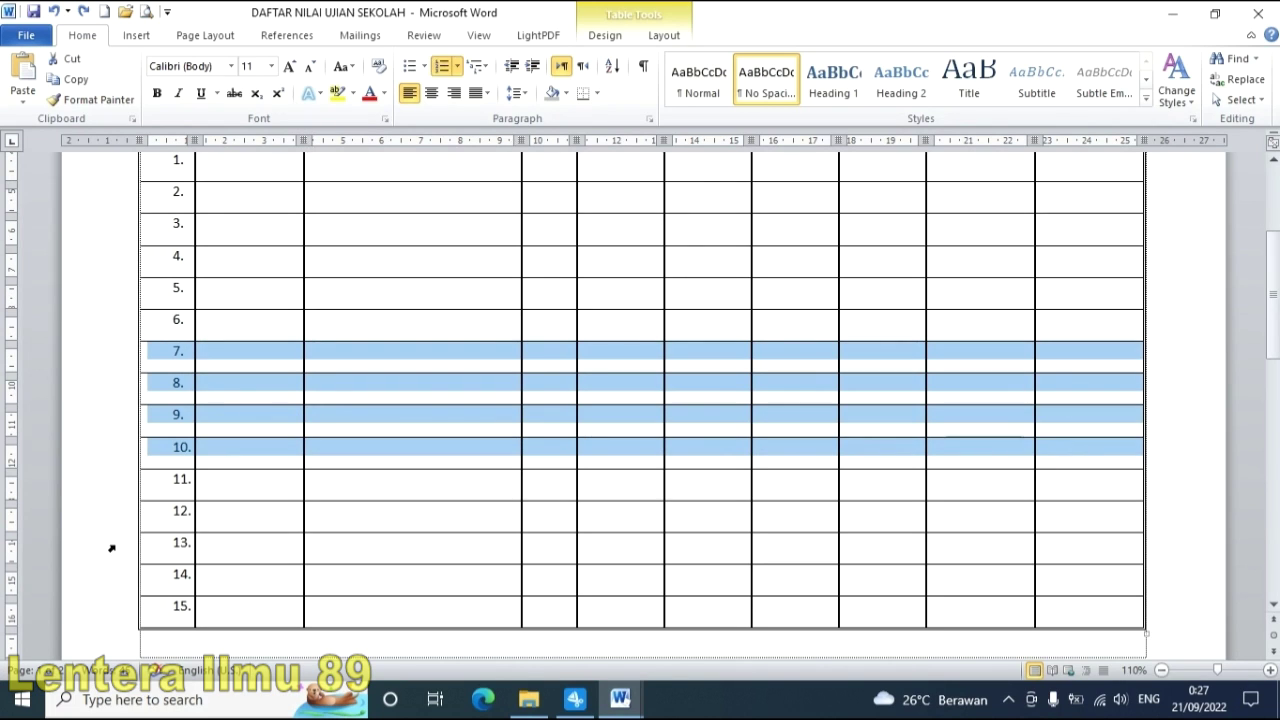
right_click(353, 425)
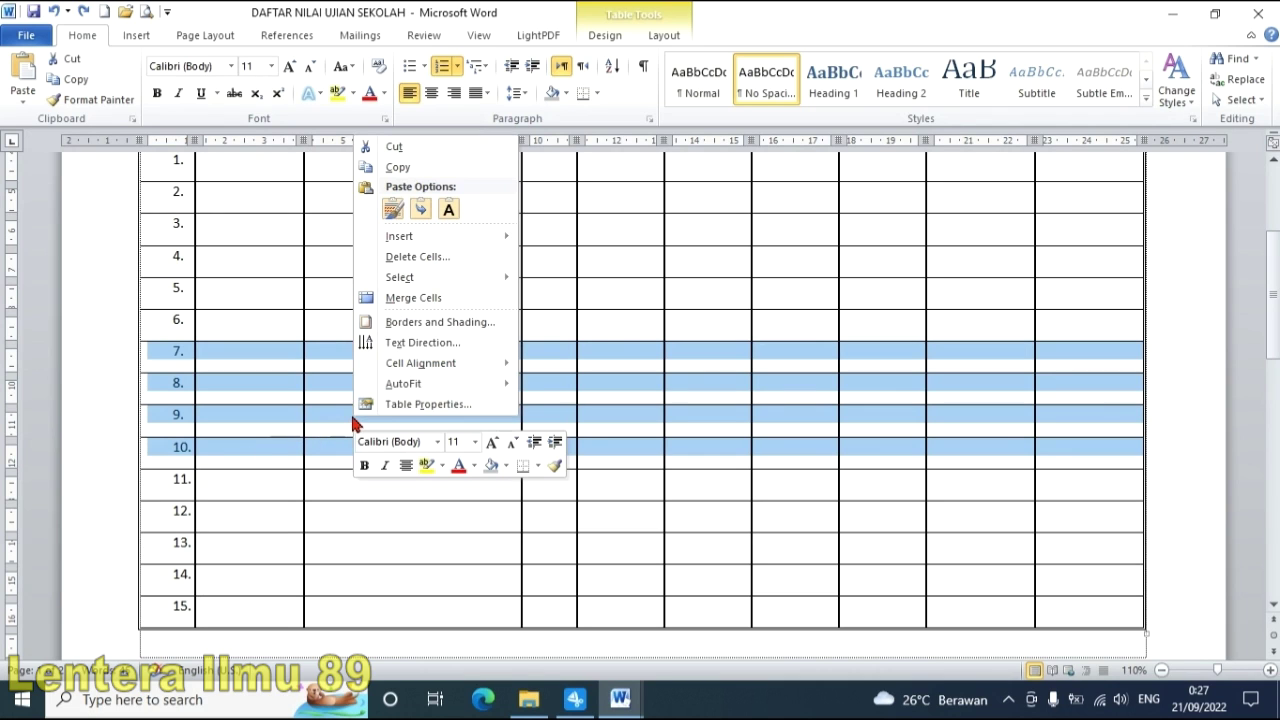
left_click(451, 256)
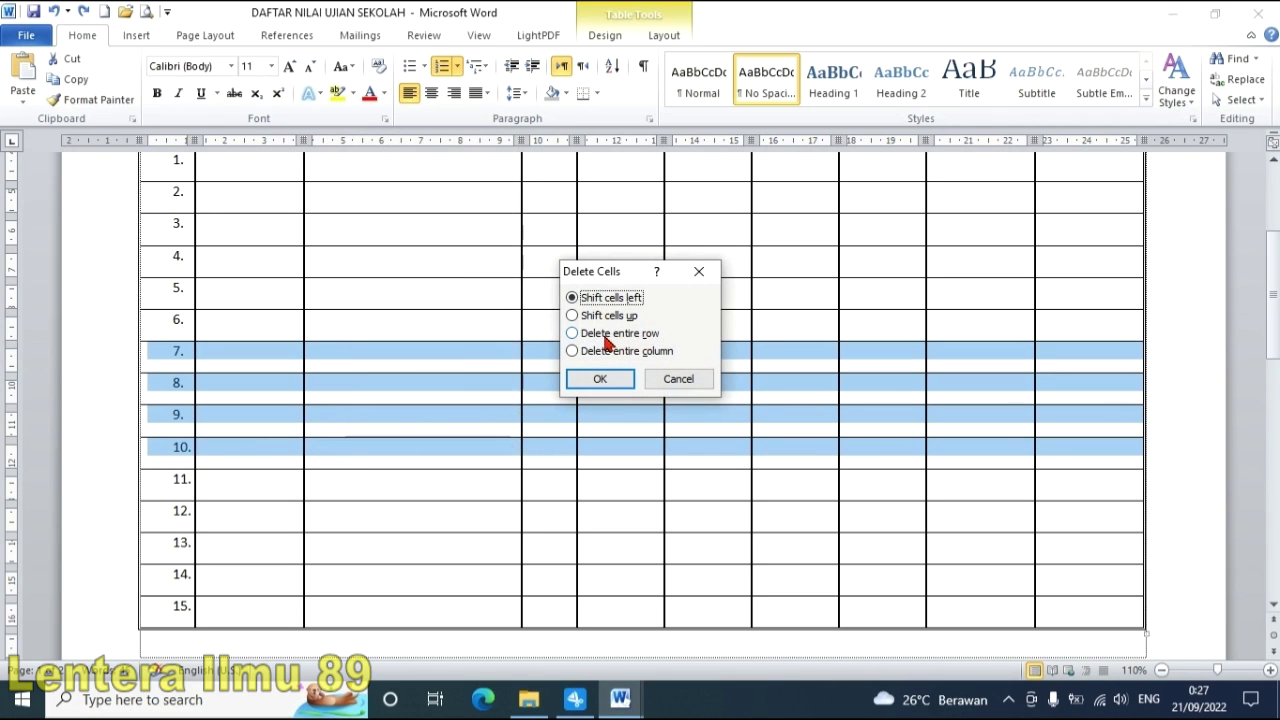
left_click(651, 336)
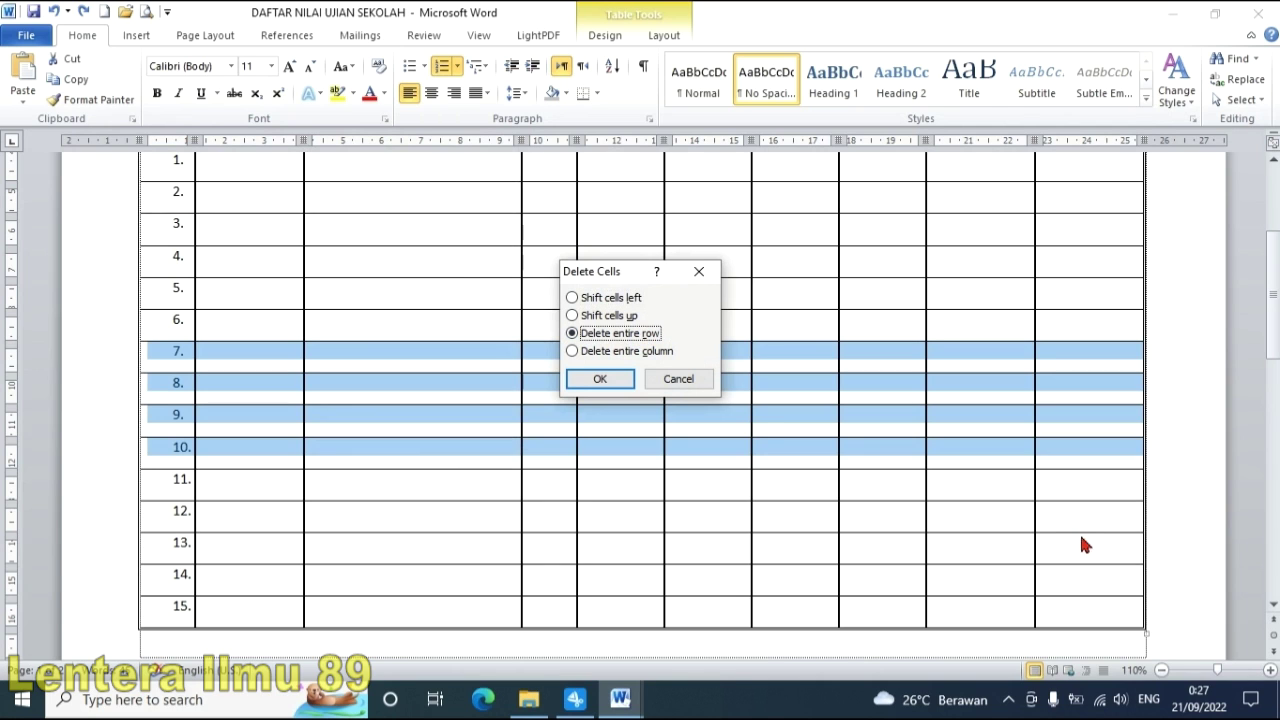
left_click(618, 379)
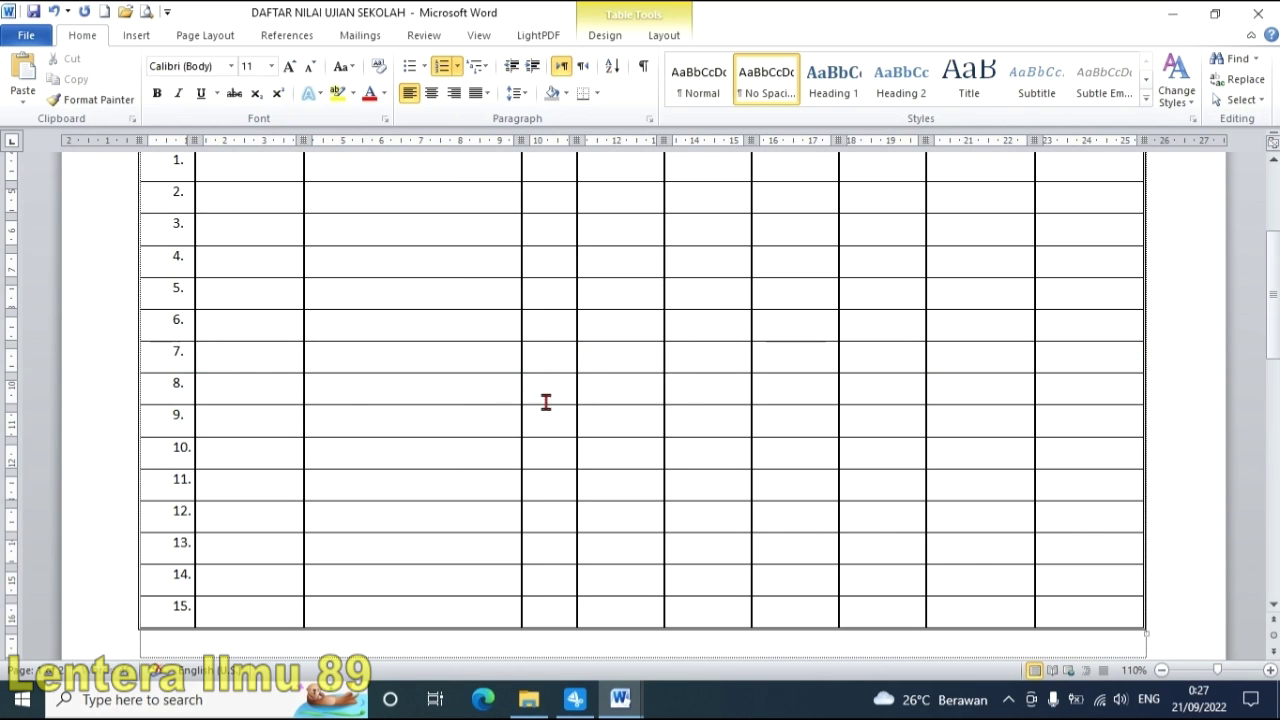
scroll(290, 420, "down", 4)
scroll(316, 437, "down", 5)
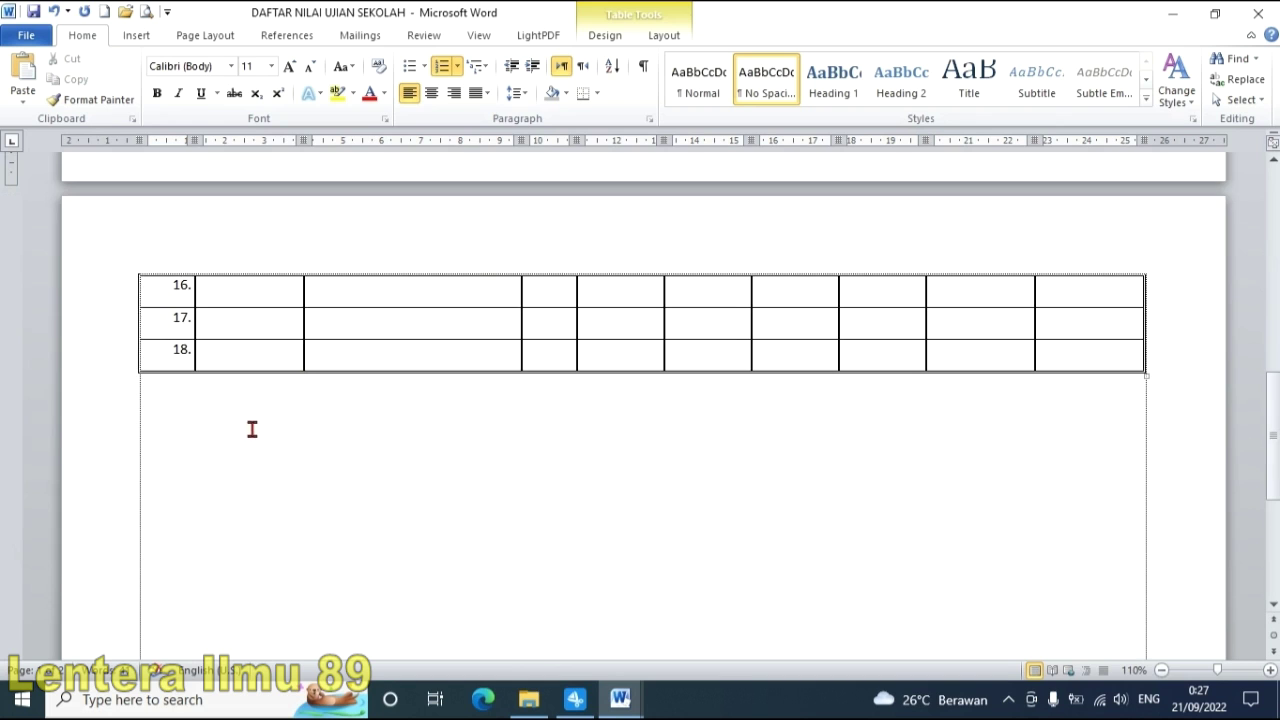
scroll(252, 429, "up", 8)
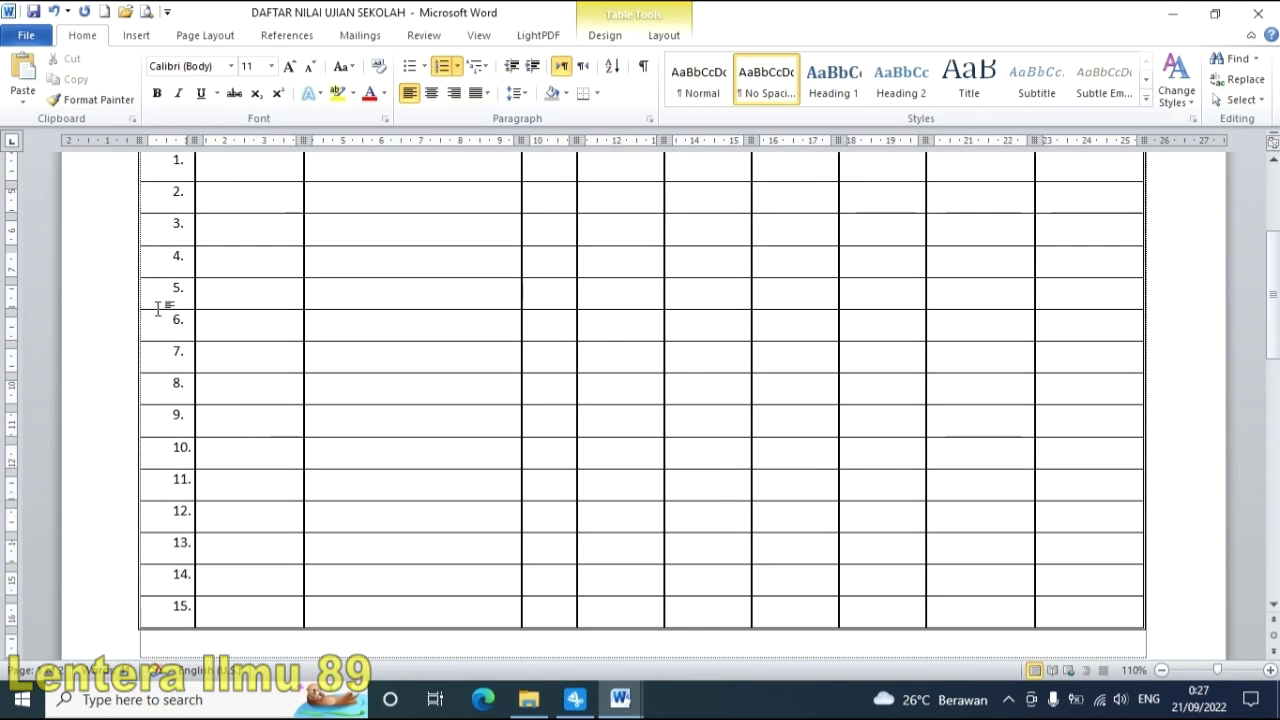
- Delete the whole NAMA column from the table, and undo the deletion
scroll(266, 356, "up", 2)
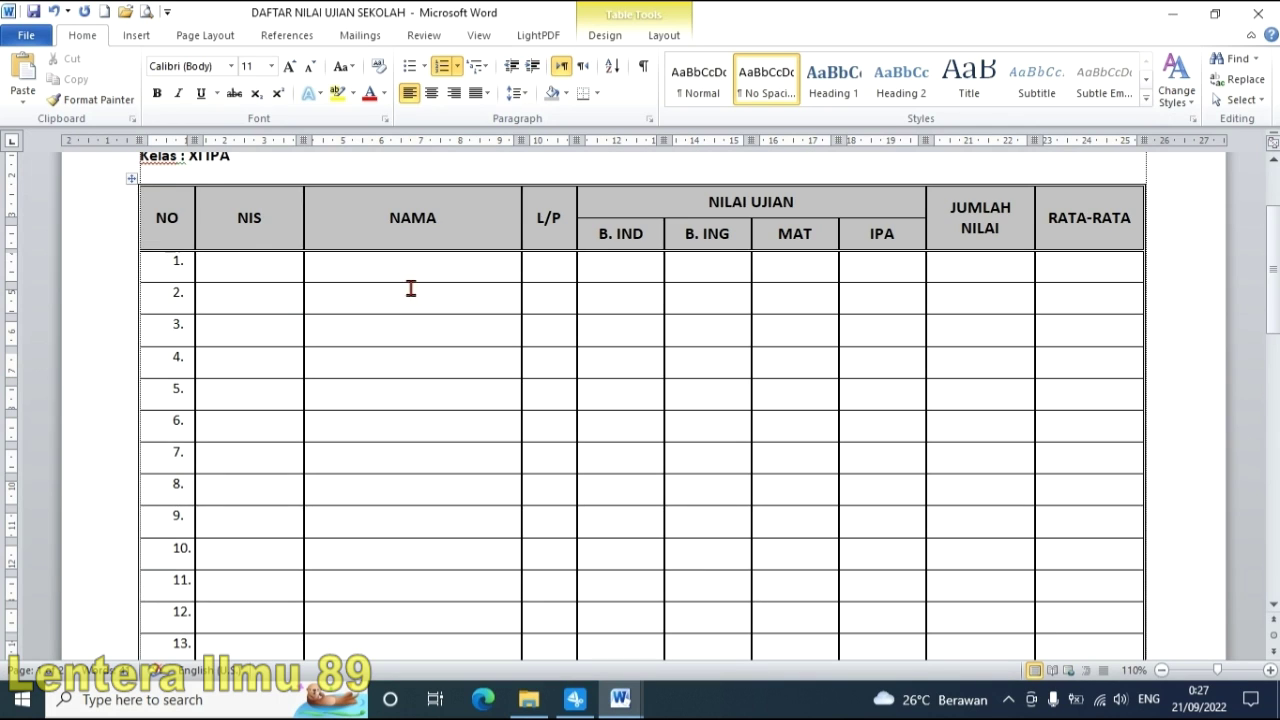
scroll(410, 288, "up", 1)
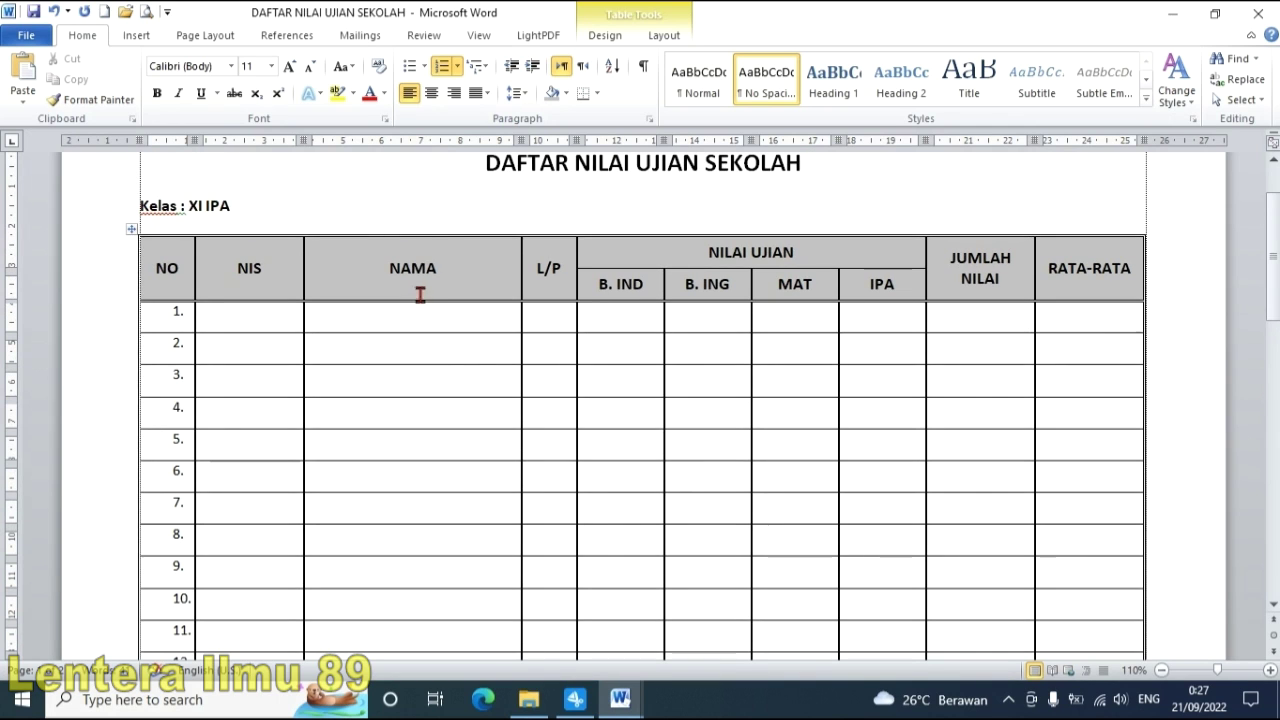
left_click(428, 232)
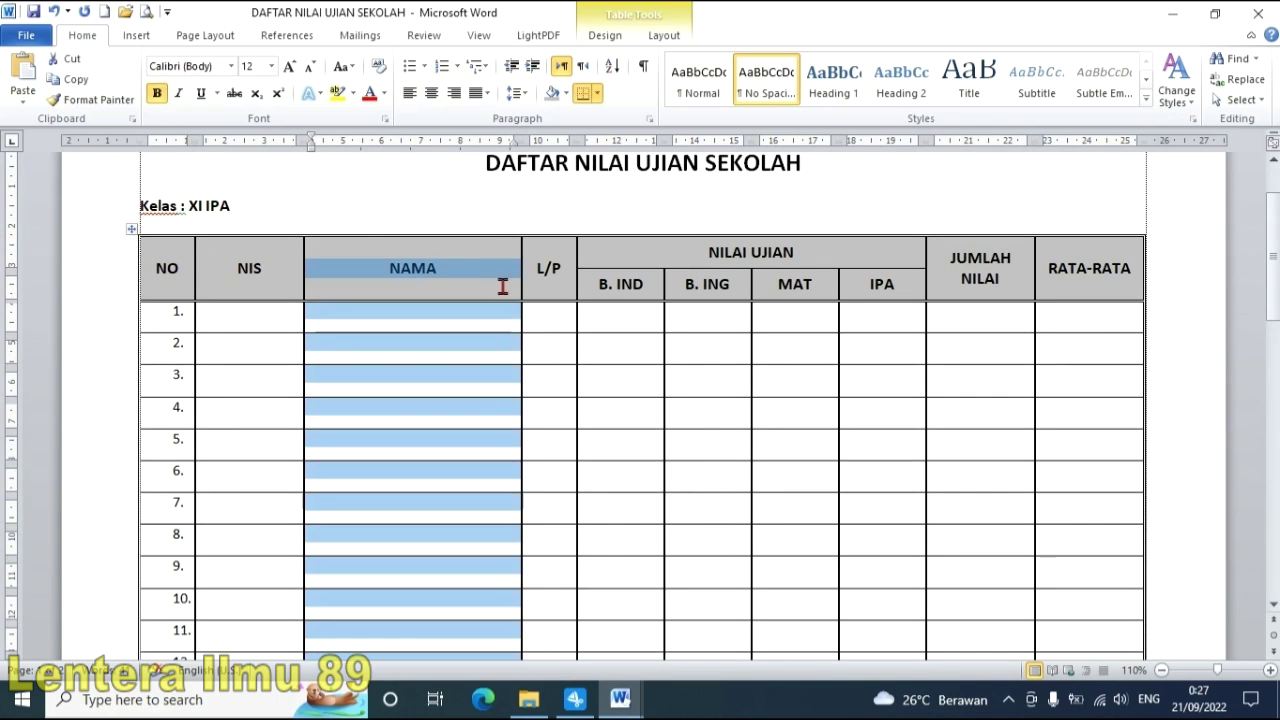
scroll(477, 443, "down", 9)
scroll(441, 503, "up", 1)
scroll(441, 503, "up", 8)
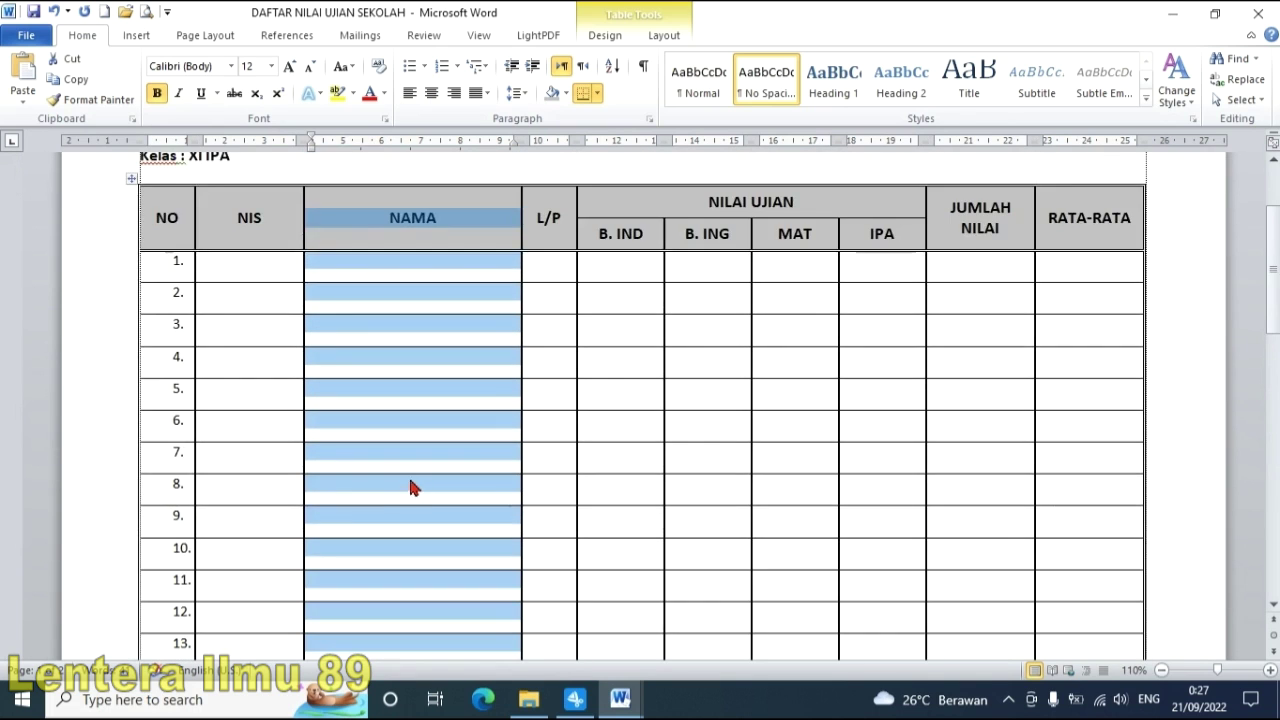
right_click(410, 410)
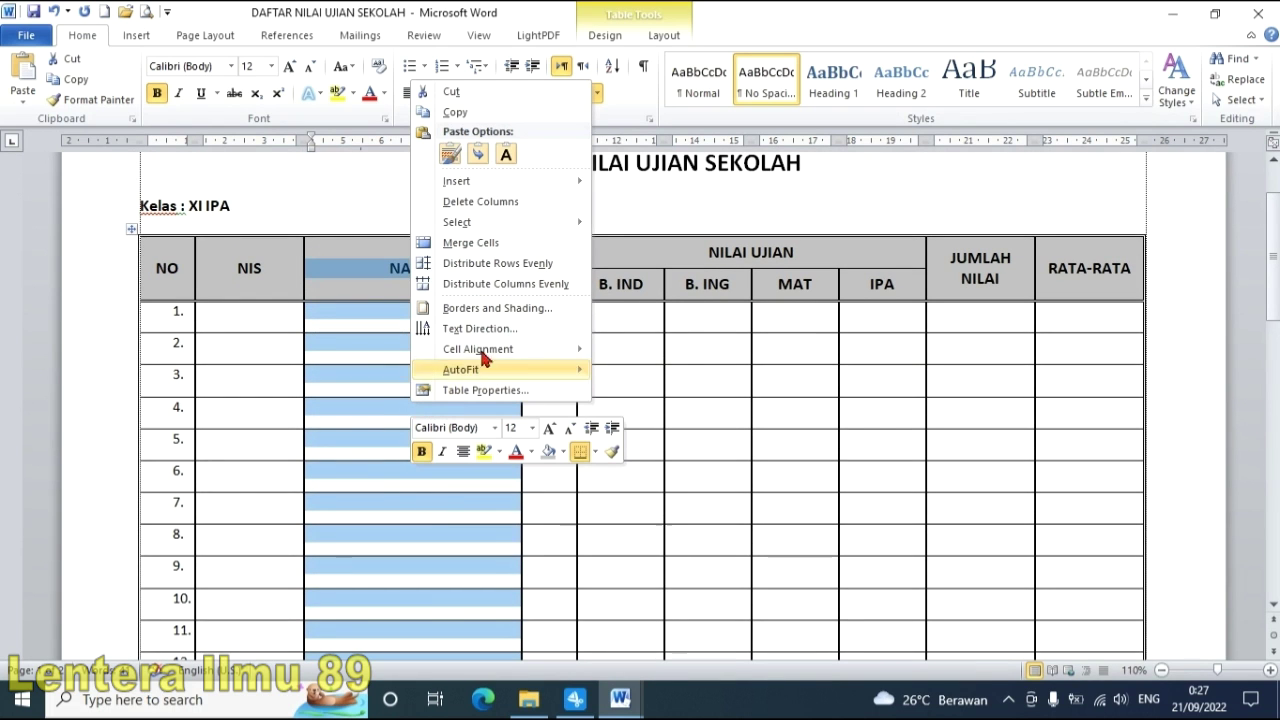
left_click(548, 203)
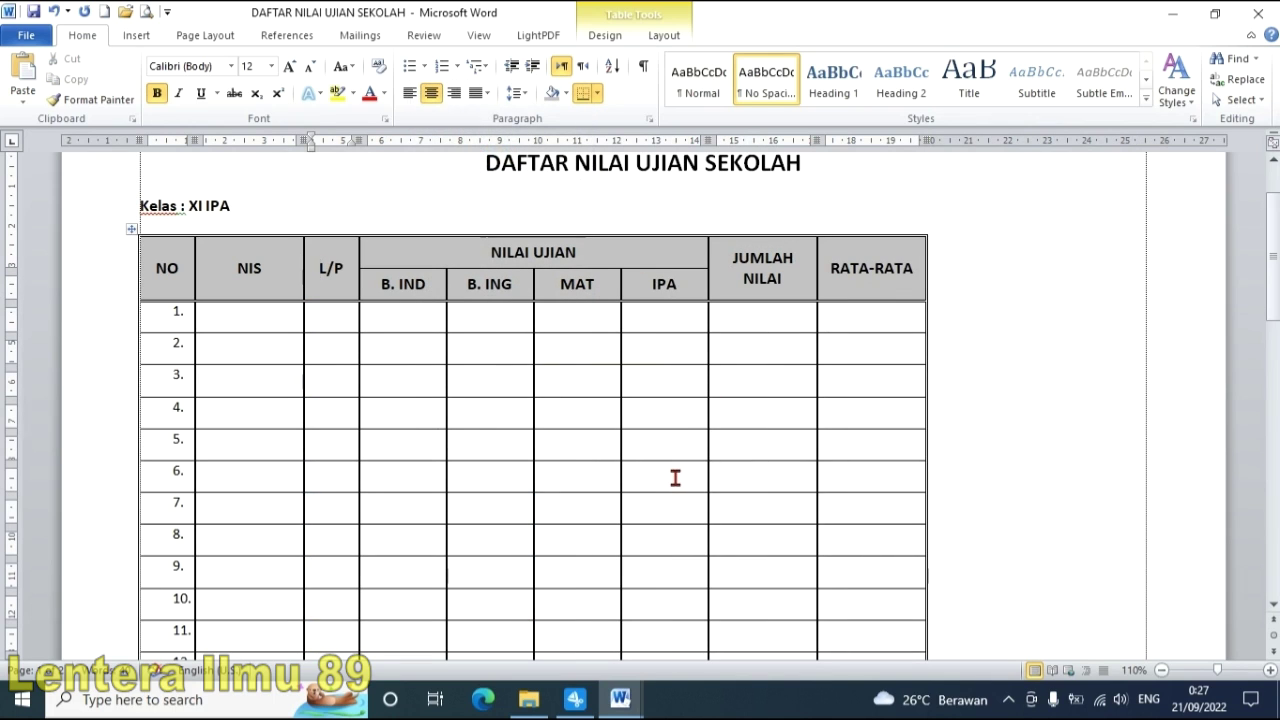
left_click(52, 12)
- Compare the table's header on the first page with the start of its continuation on the second page
scroll(460, 254, "down", 10)
left_click(442, 245)
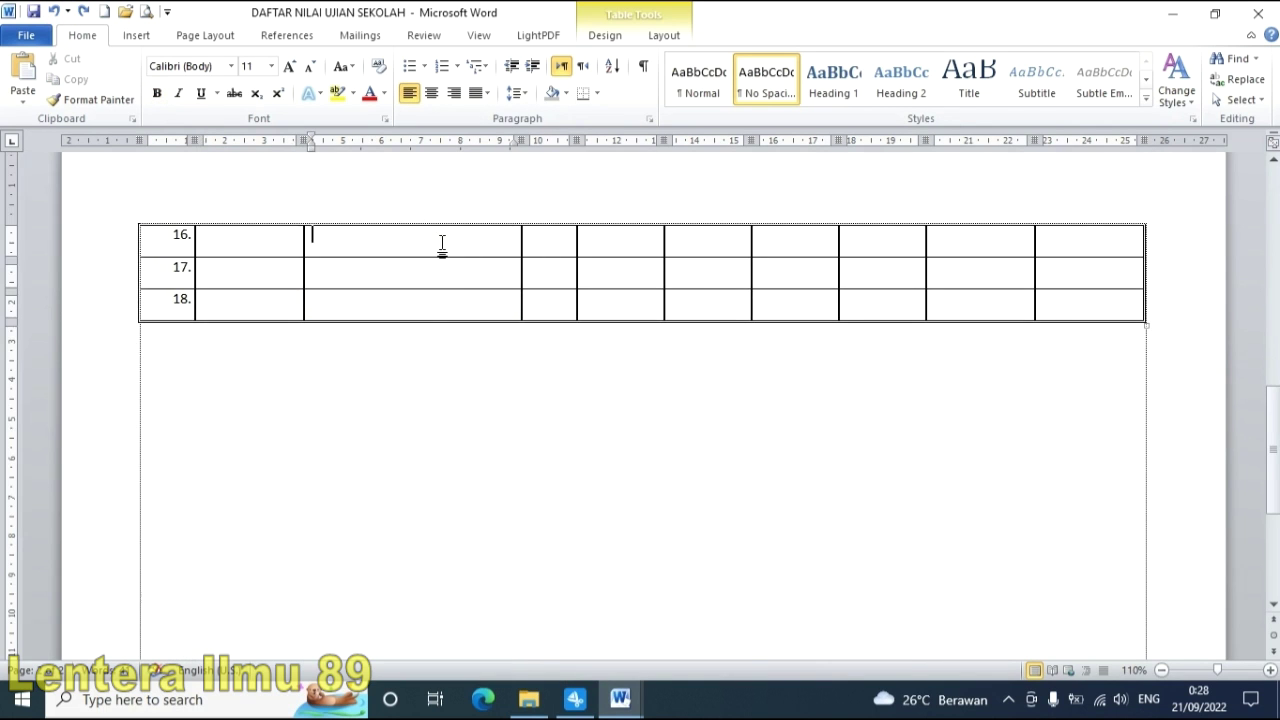
scroll(442, 245, "up", 10)
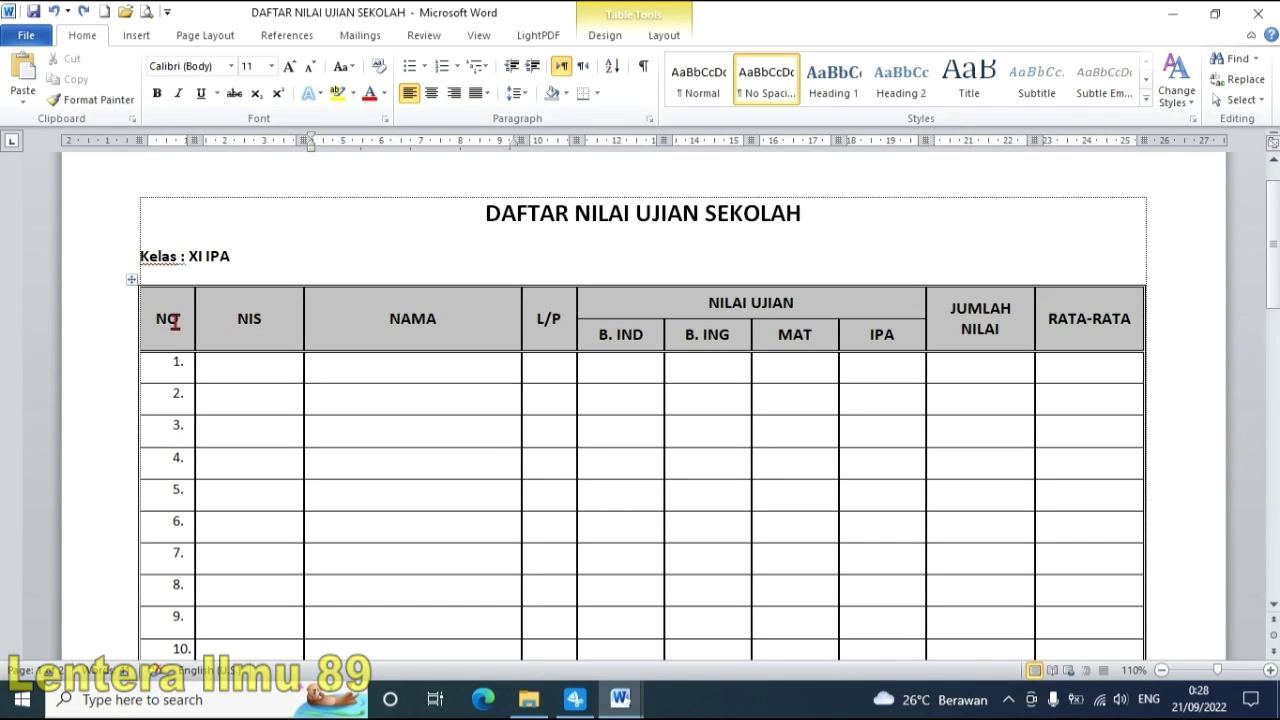
left_click_drag(175, 320, 1043, 328)
left_click(1072, 325)
scroll(437, 466, "down", 10)
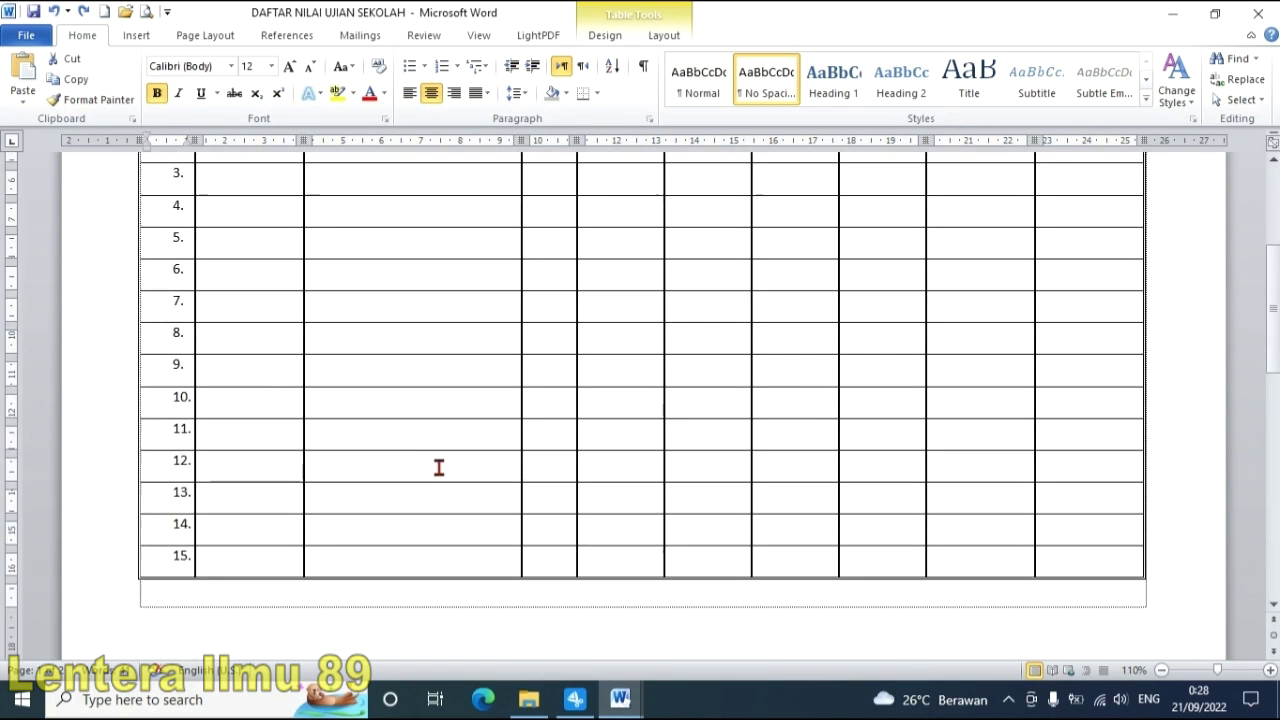
left_click(237, 352)
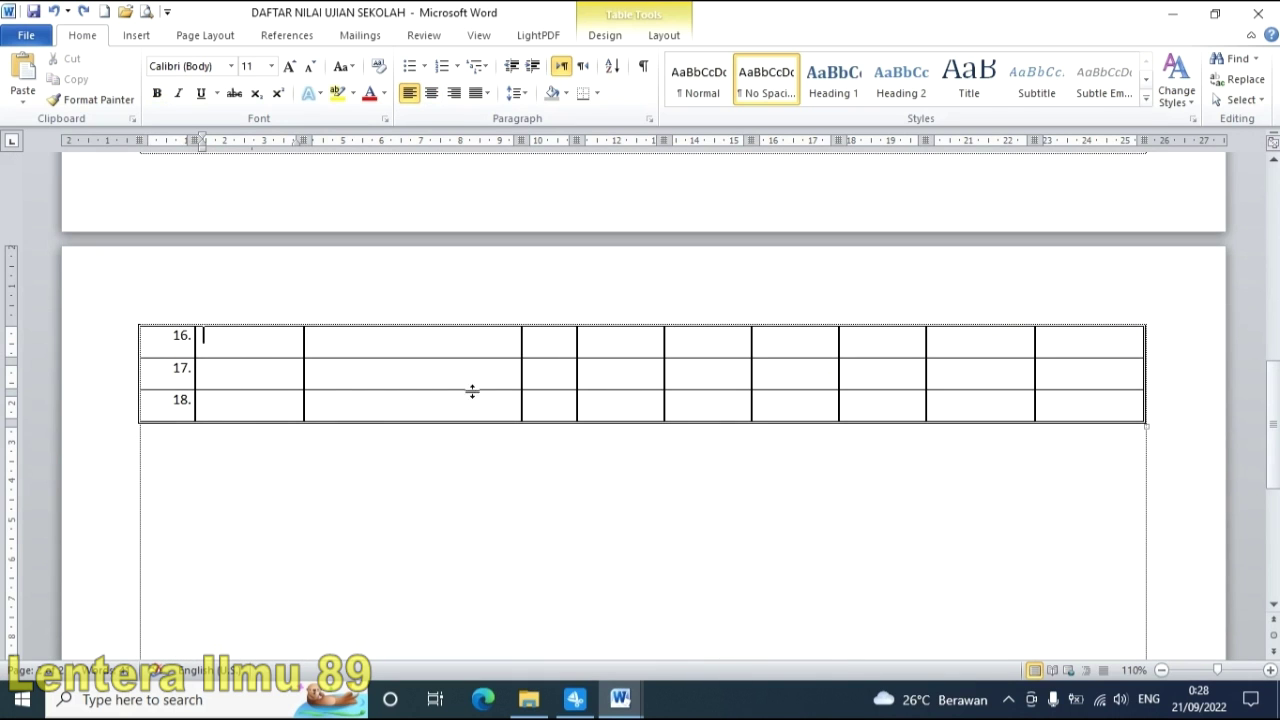
scroll(286, 386, "up", 7)
scroll(250, 392, "up", 3)
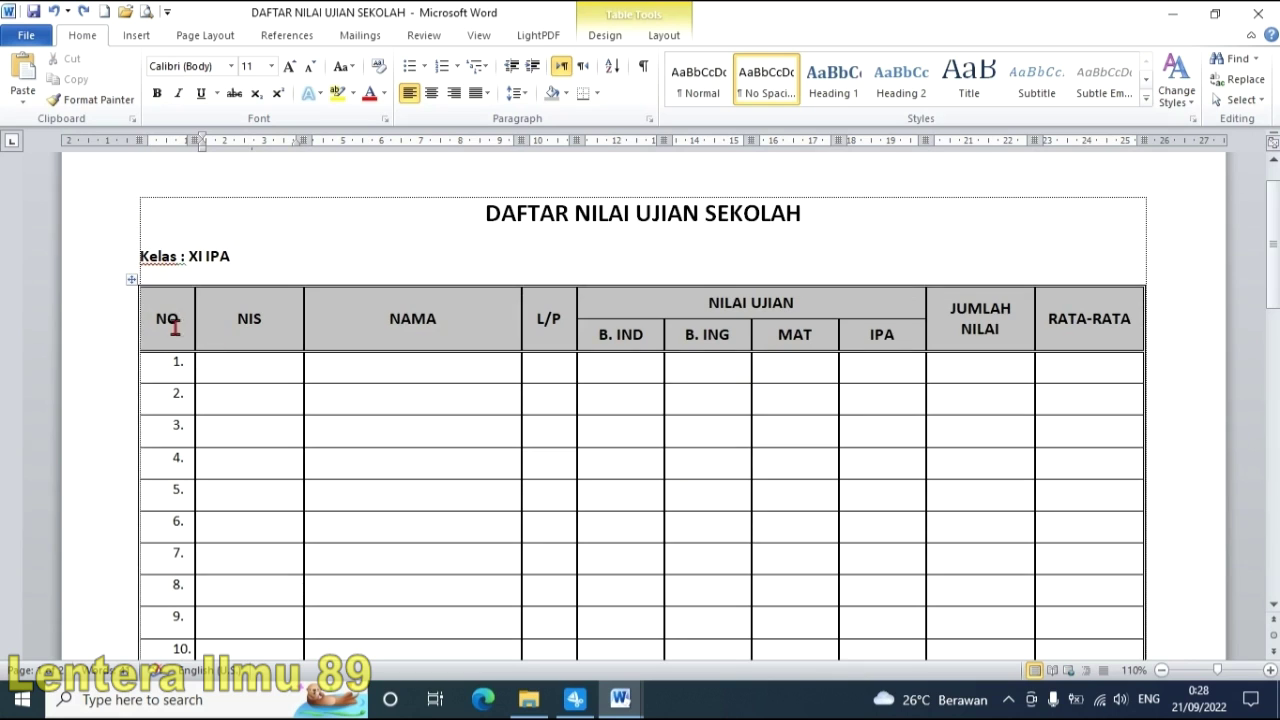
scroll(409, 486, "down", 10)
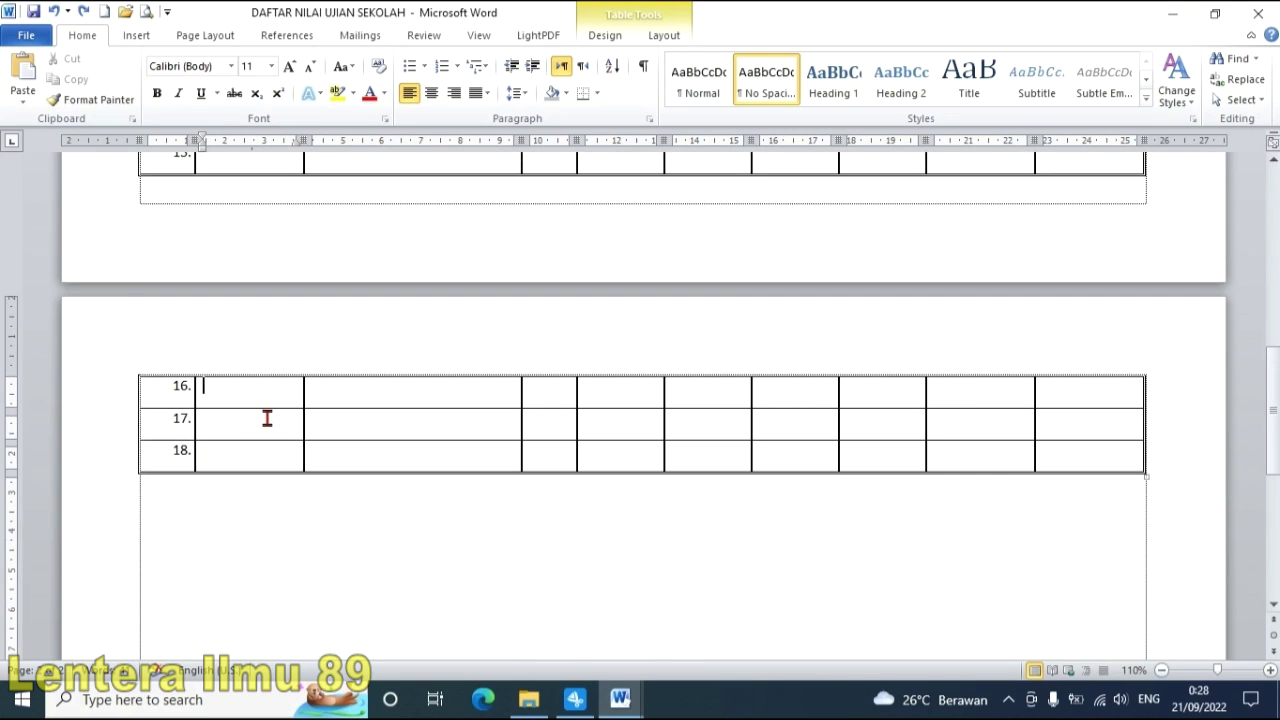
scroll(263, 421, "up", 10)
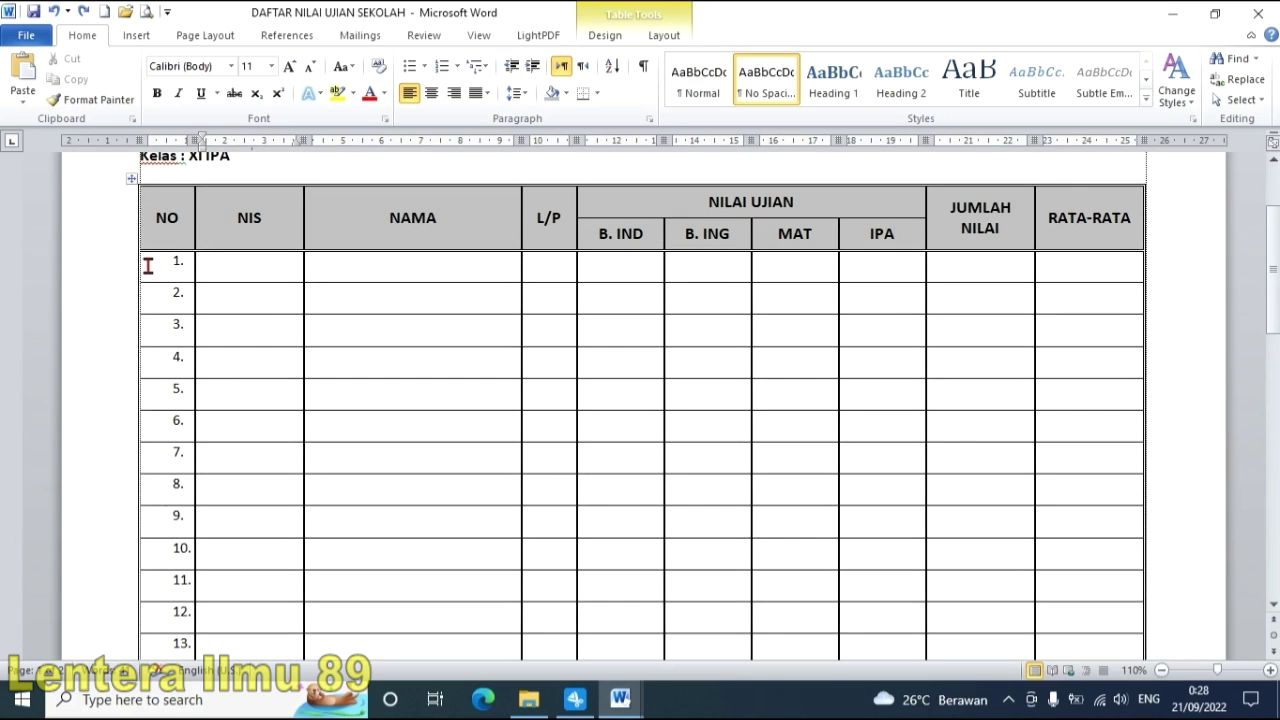
- Make both header rows of the table repeat at the top of each page, and check the header on both pages
left_click(121, 222)
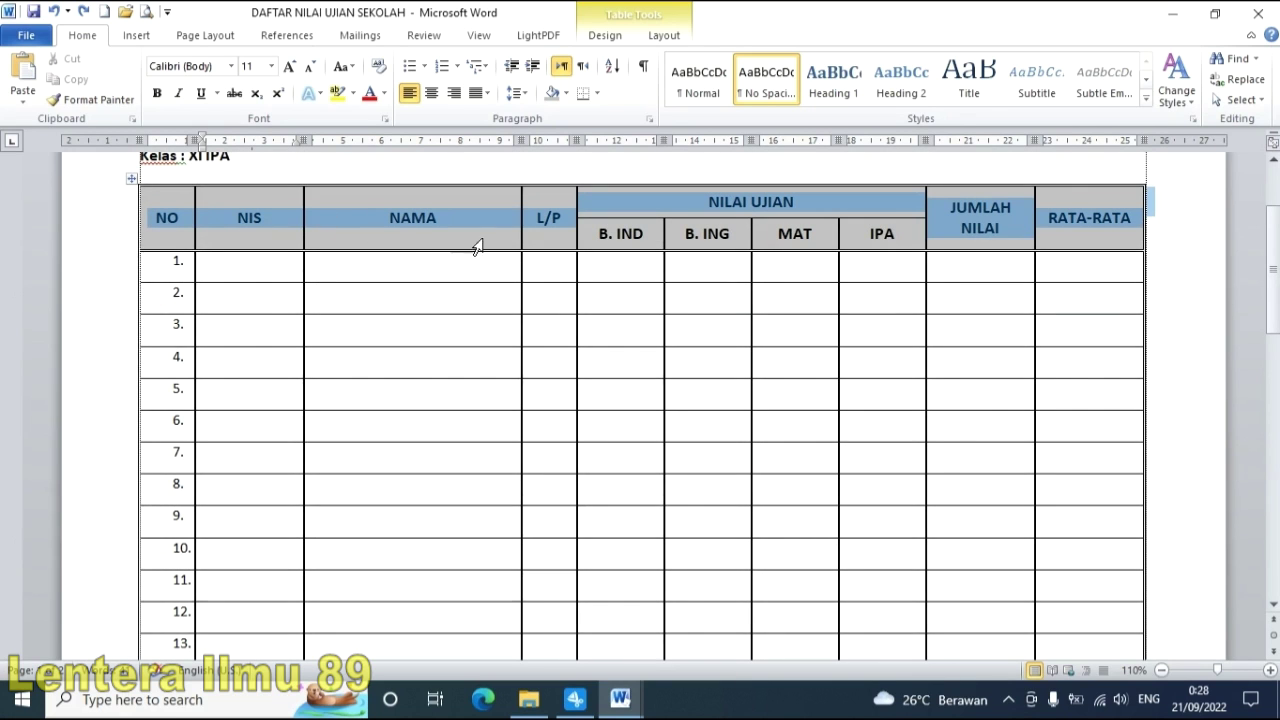
left_click_drag(477, 247, 1172, 246)
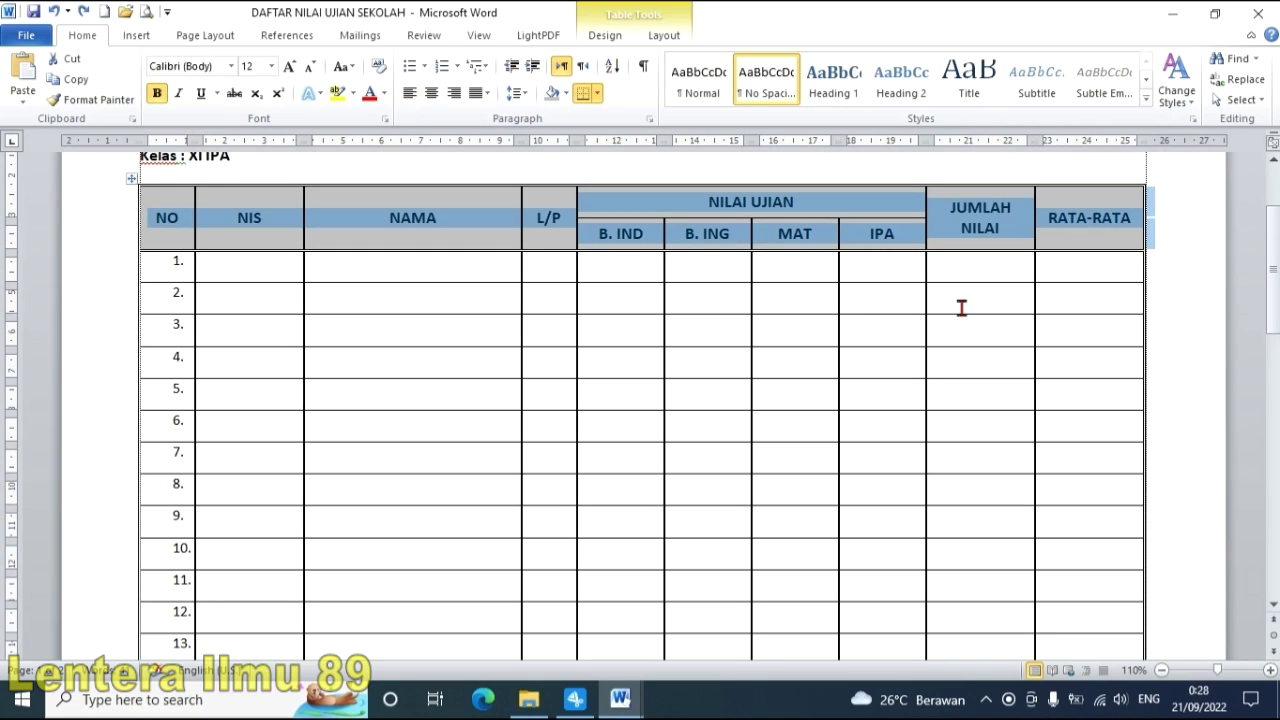
right_click(465, 227)
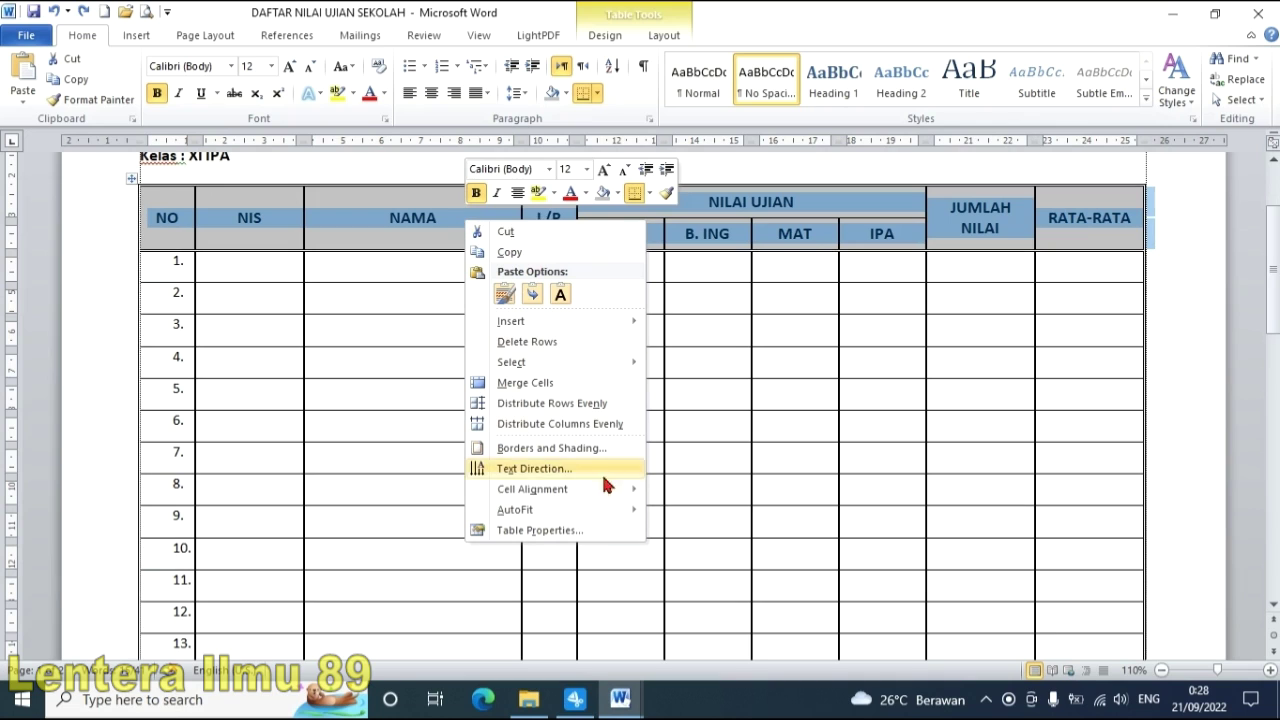
left_click(540, 530)
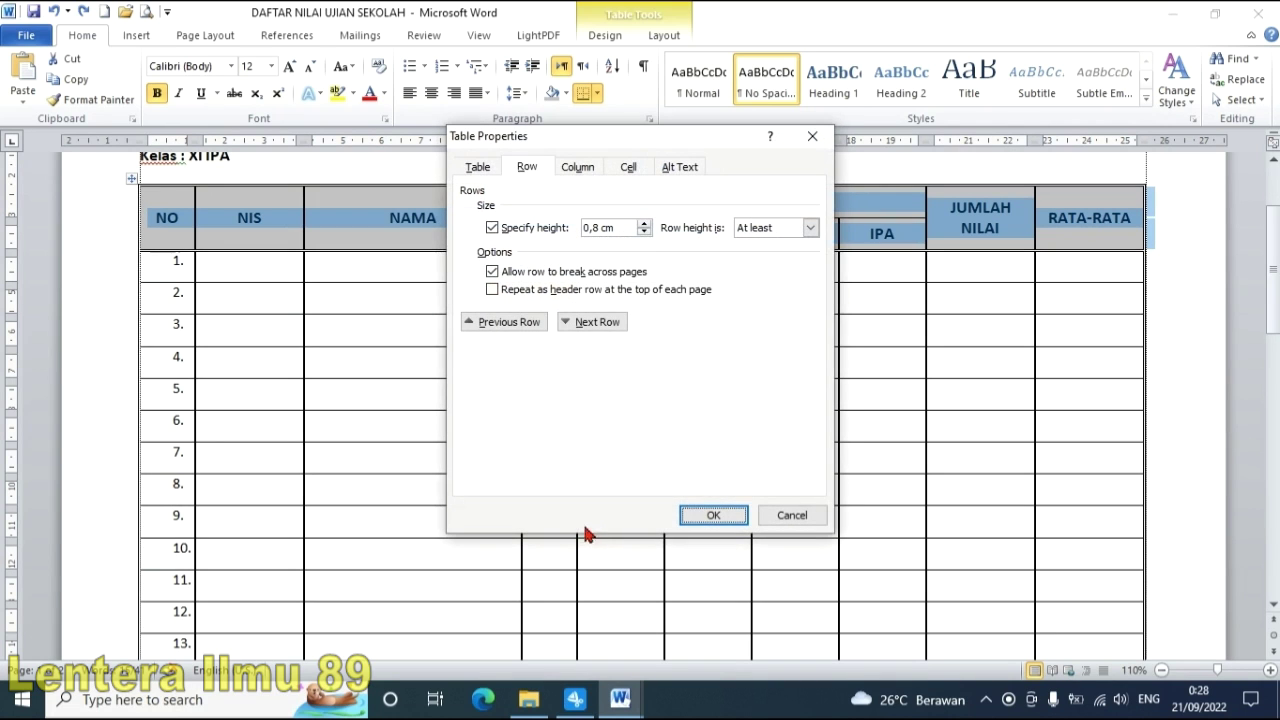
left_click(491, 290)
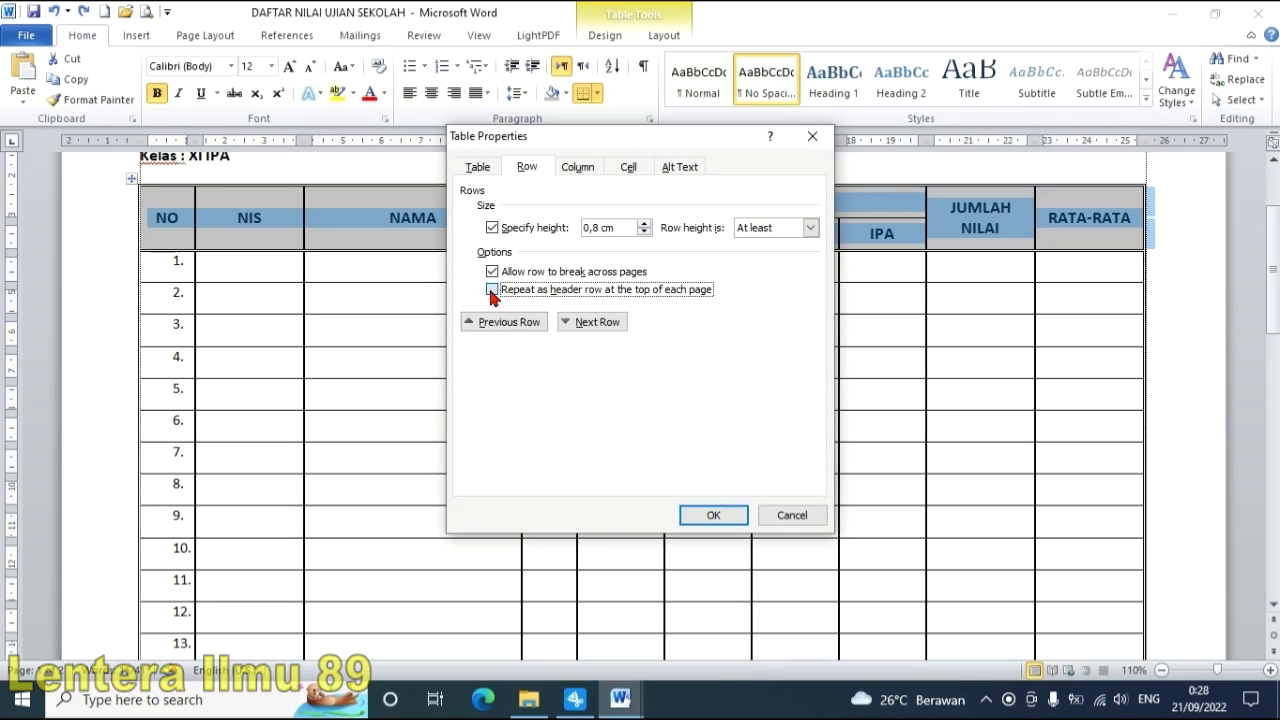
left_click(713, 515)
scroll(560, 485, "down", 10)
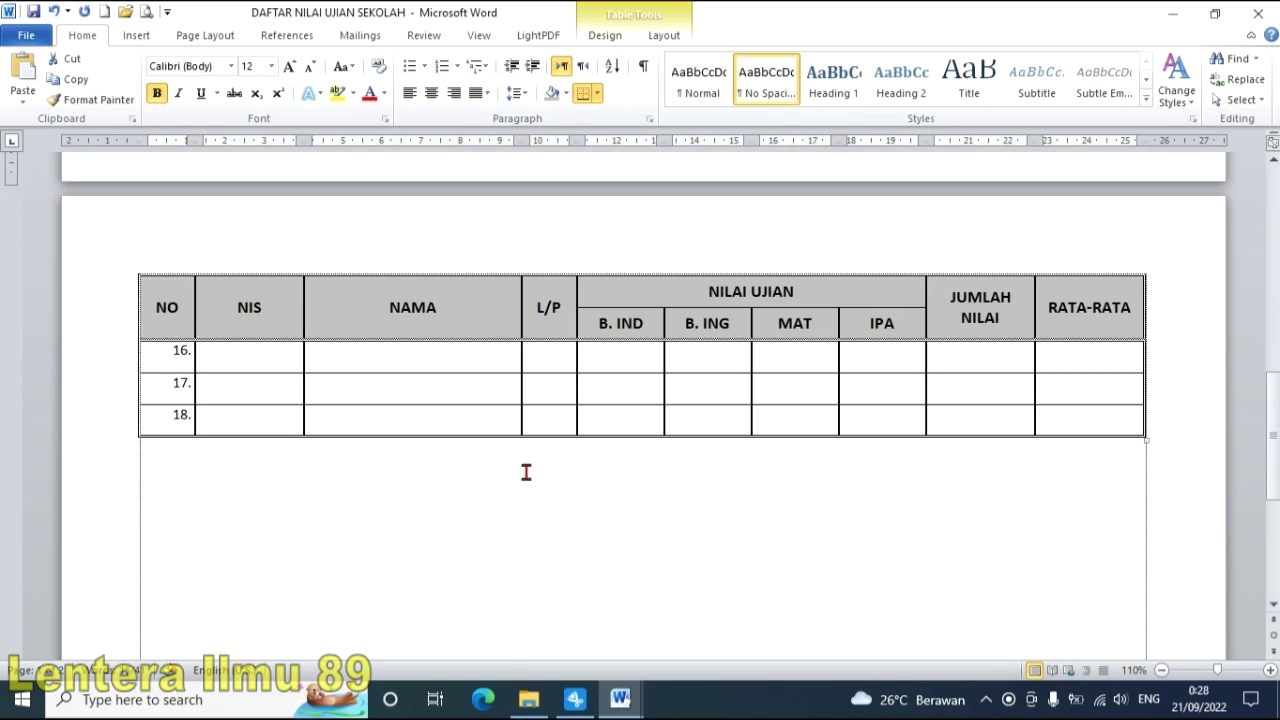
left_click(443, 359)
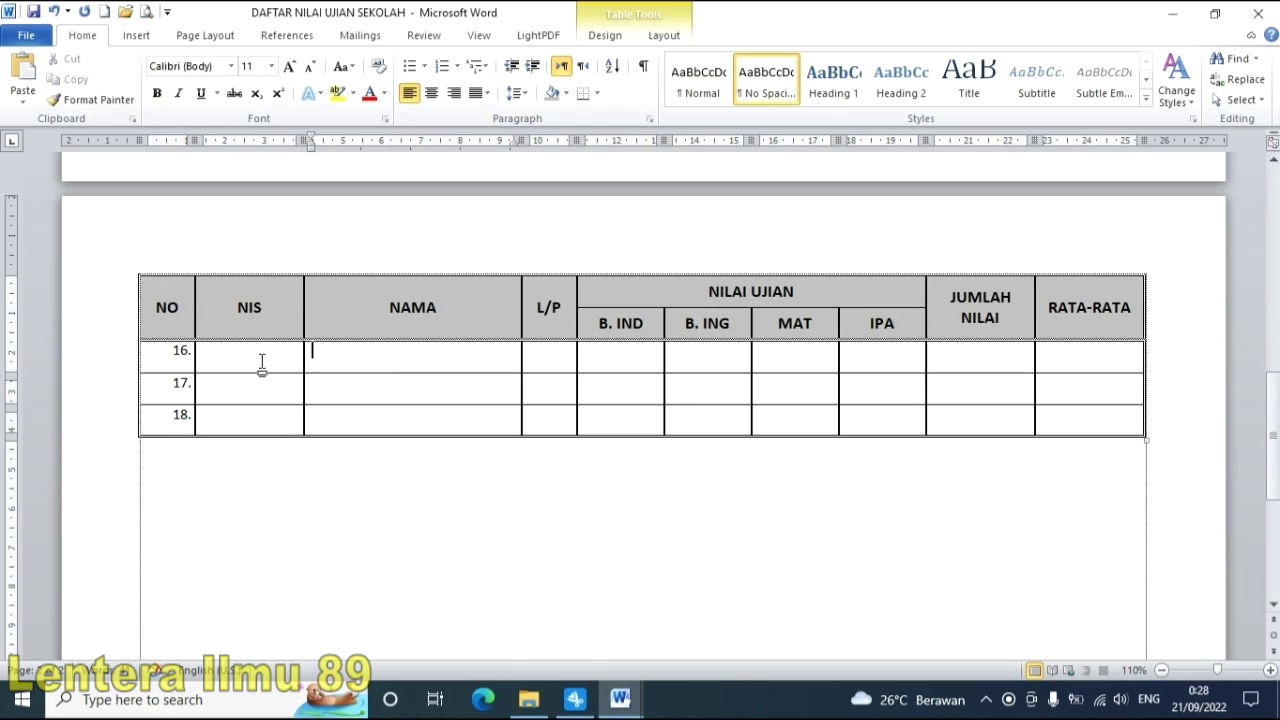
scroll(380, 365, "up", 10)
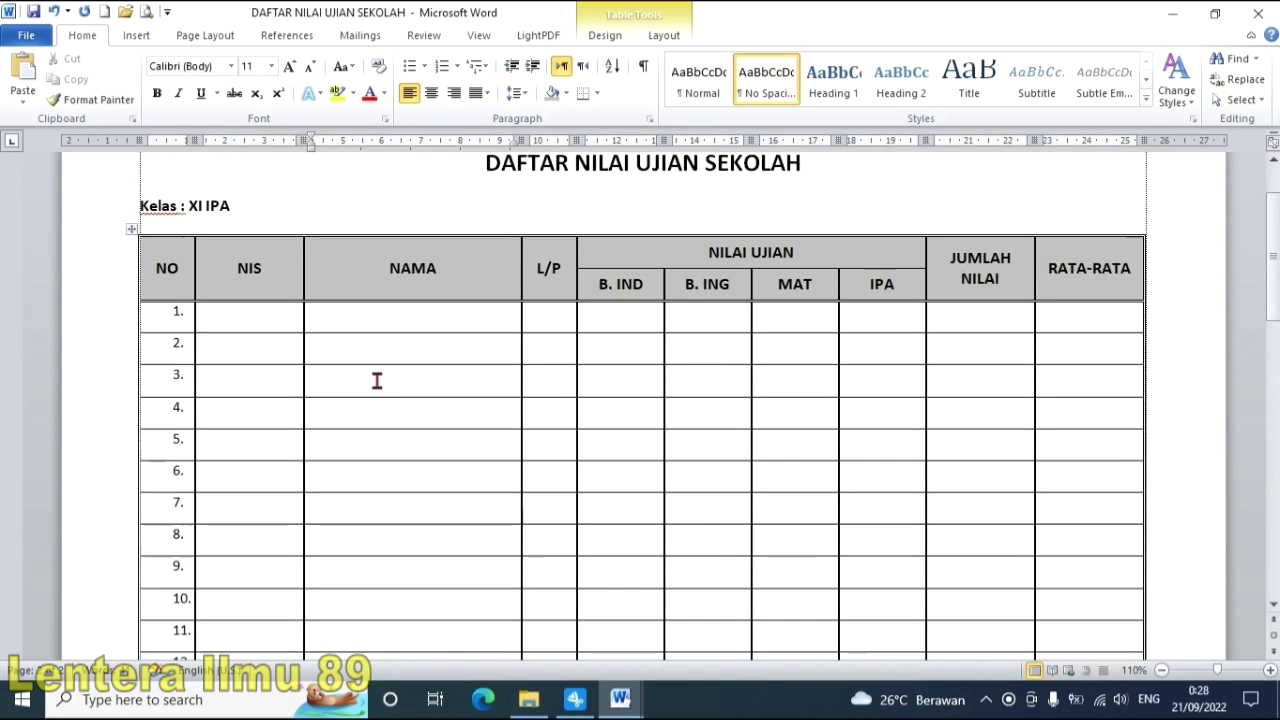
scroll(377, 381, "up", 2)
scroll(377, 381, "down", 12)
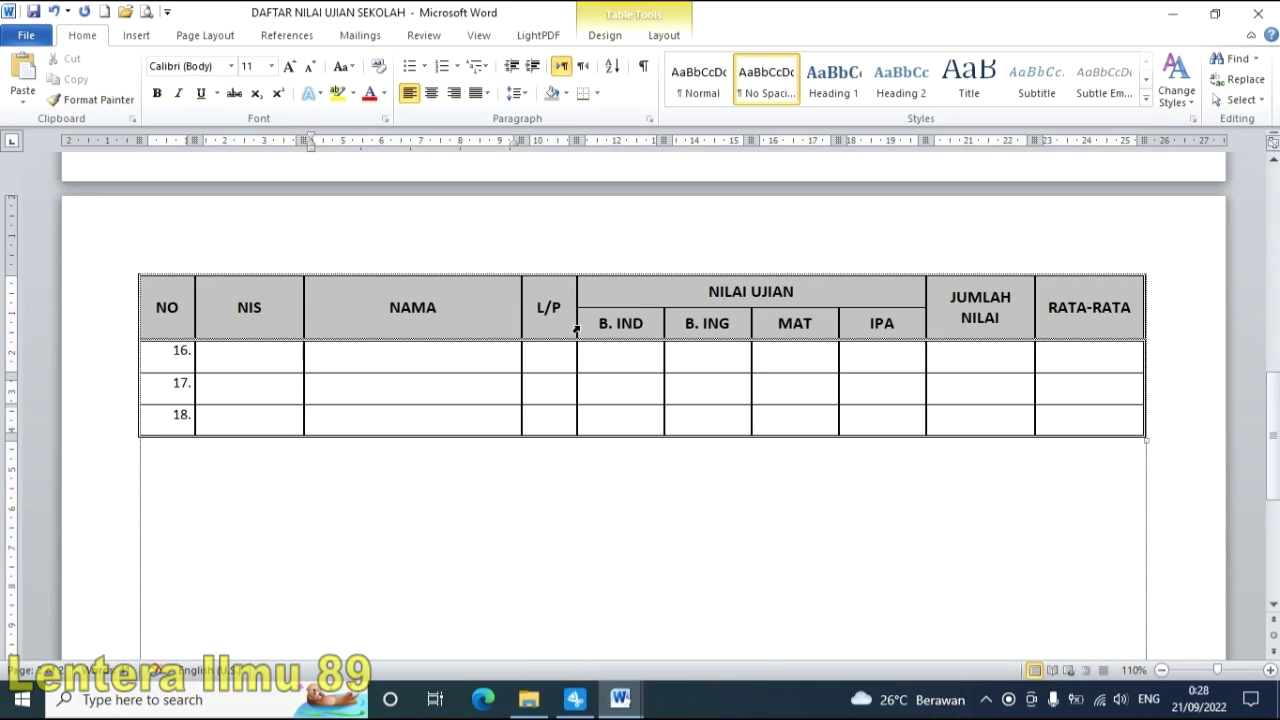
- Insert three new rows below the table's last rows, numbered 16 to 18
scroll(278, 407, "down", 1)
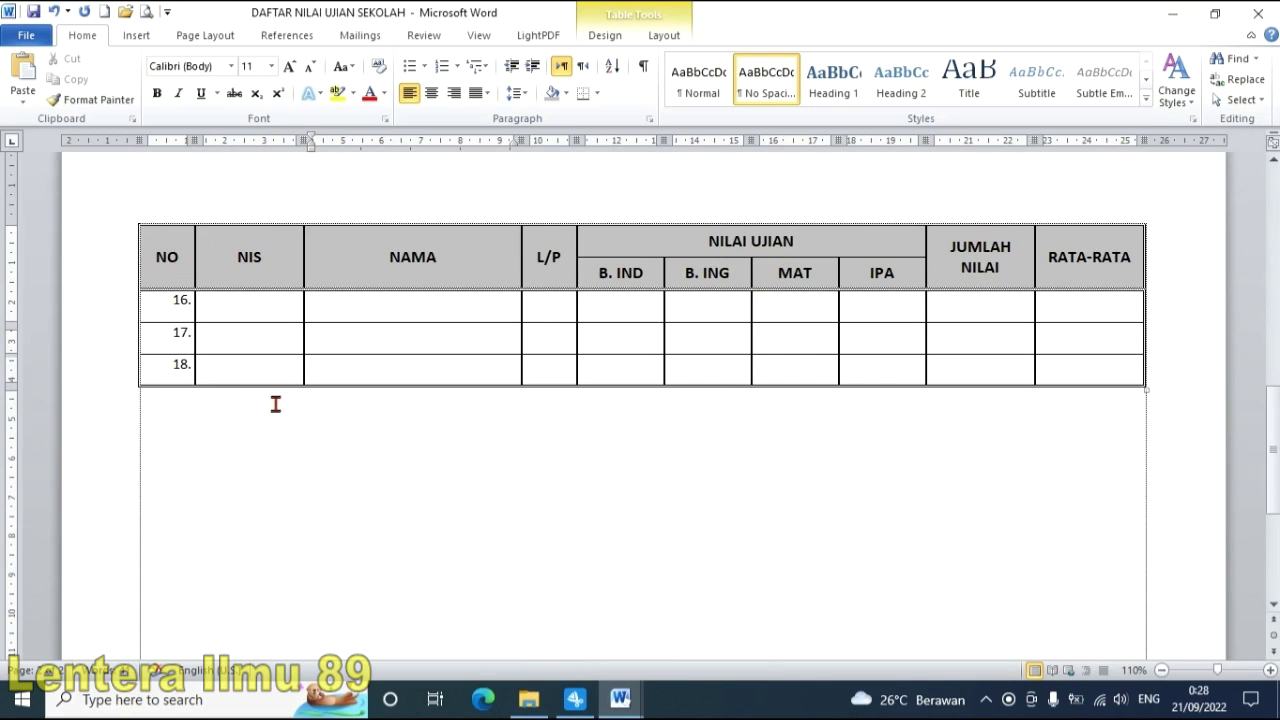
left_click_drag(97, 317, 1070, 380)
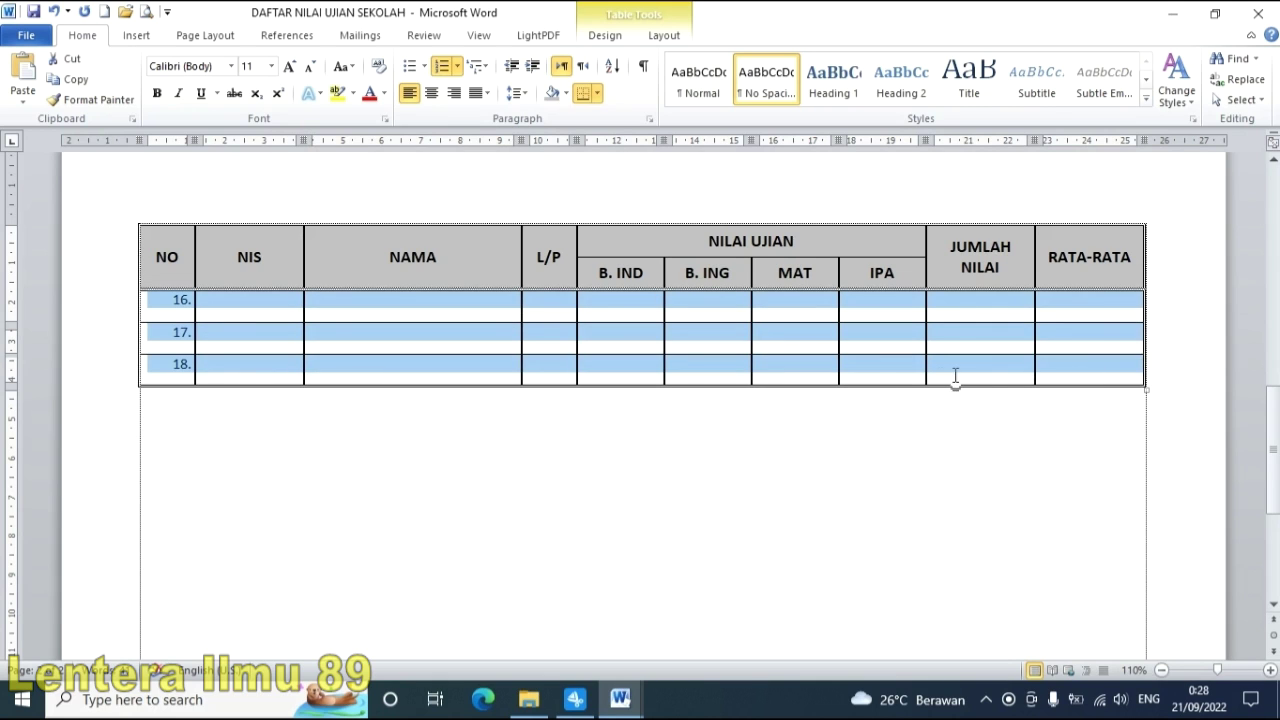
right_click(895, 370)
mouse_move(991, 465)
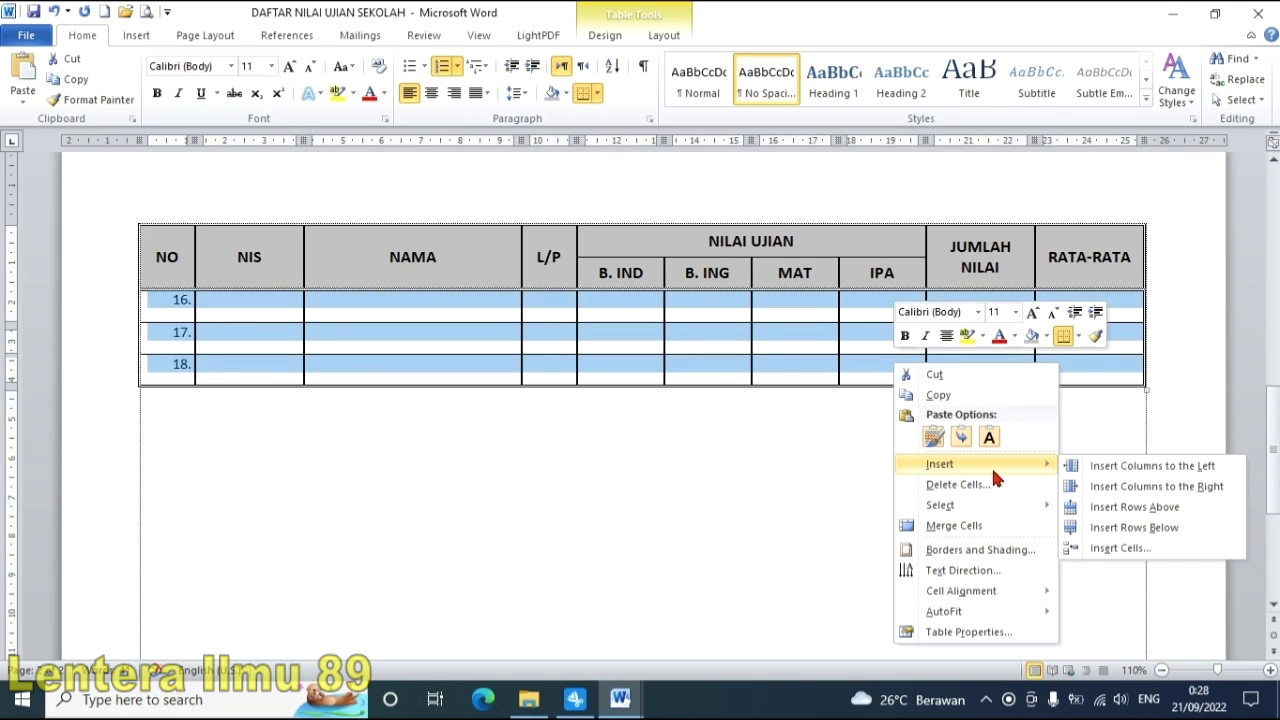
left_click(1128, 527)
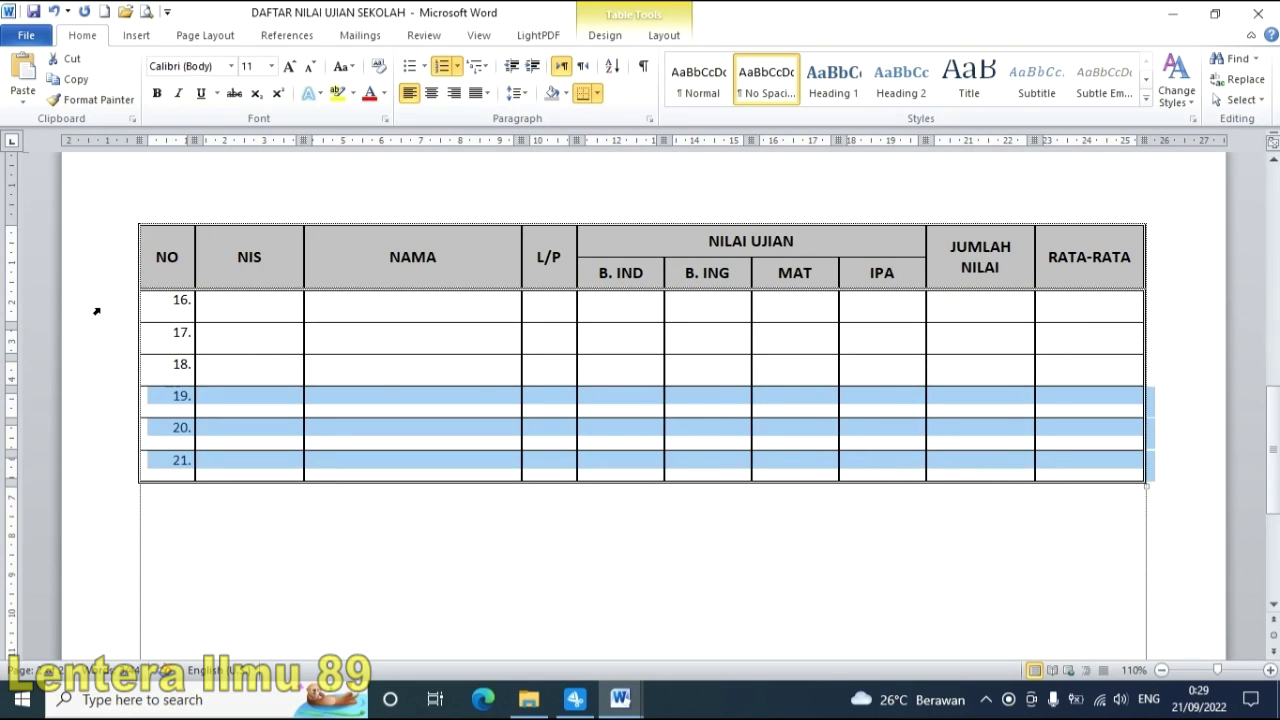
- Insert six new rows below the table rows numbered 16 to 21
left_click_drag(97, 314, 1037, 489)
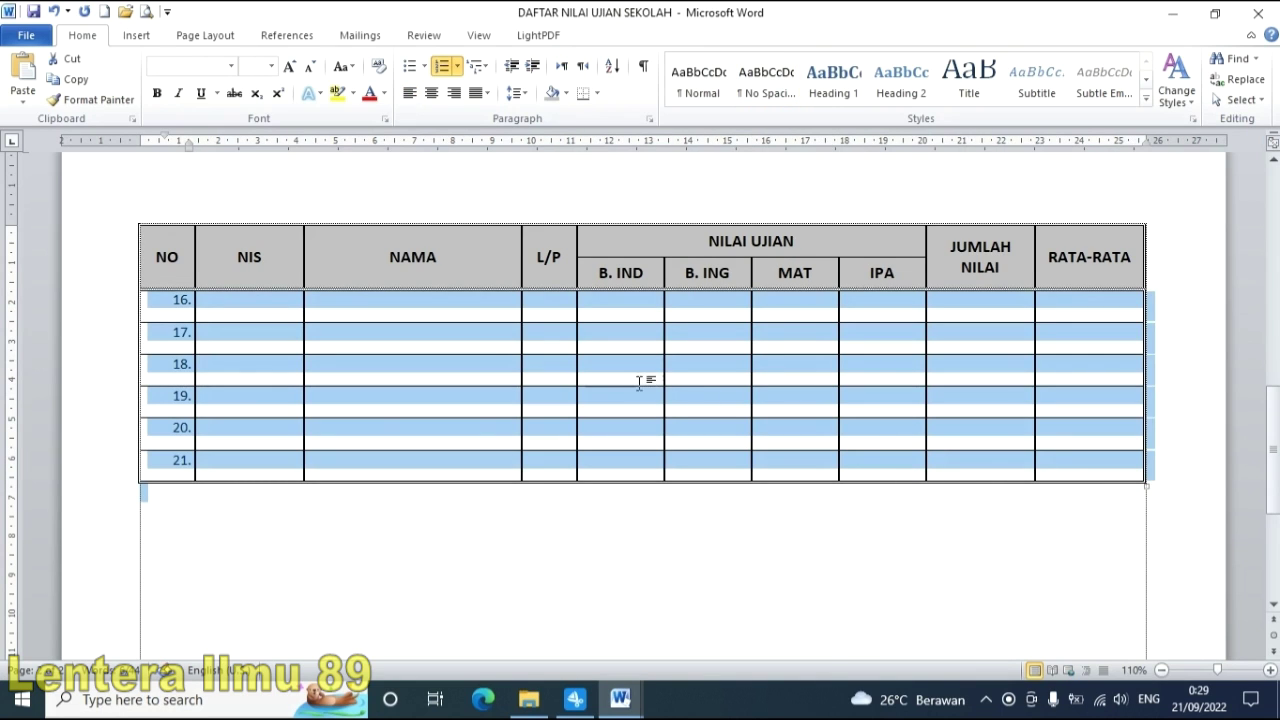
left_click(468, 400)
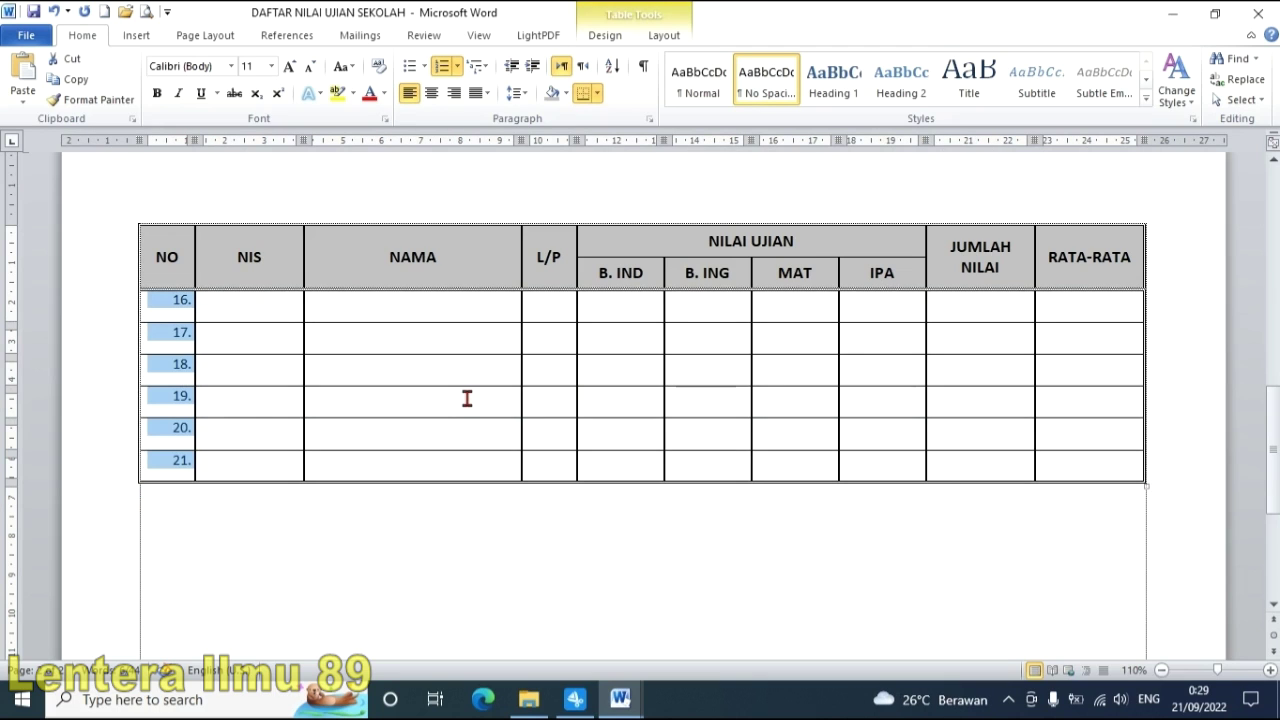
left_click_drag(118, 312, 721, 476)
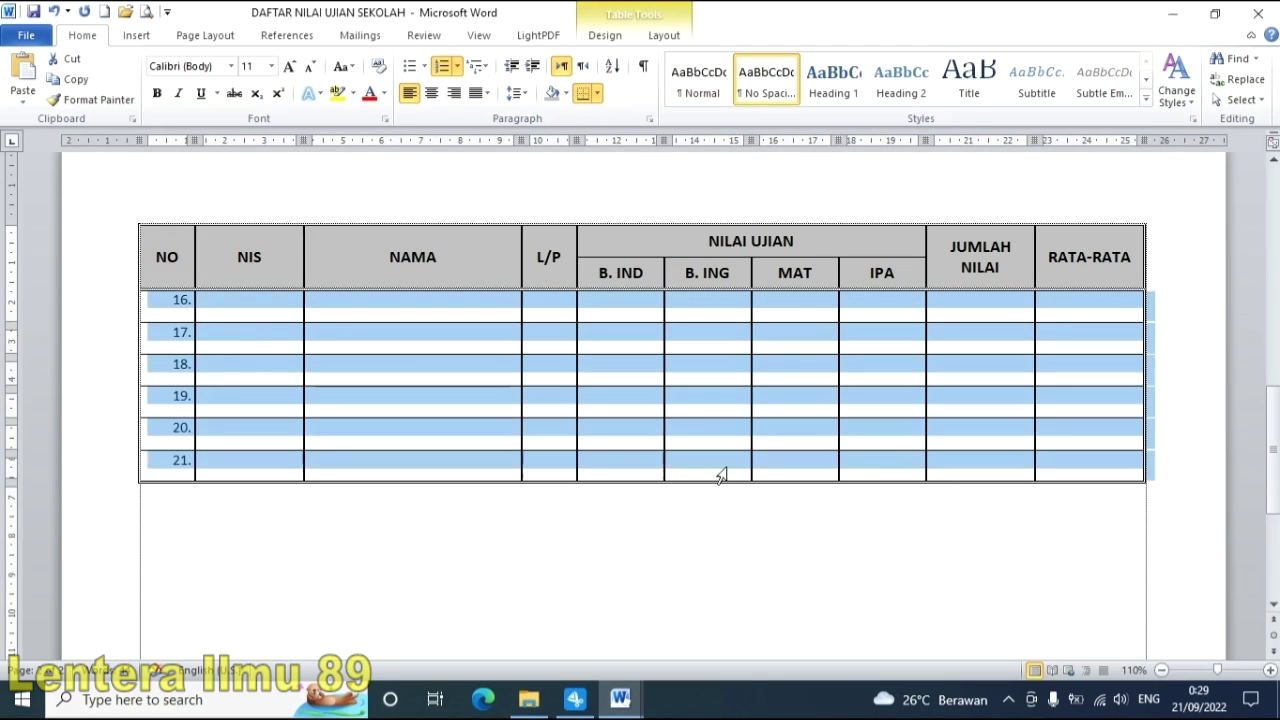
right_click(781, 432)
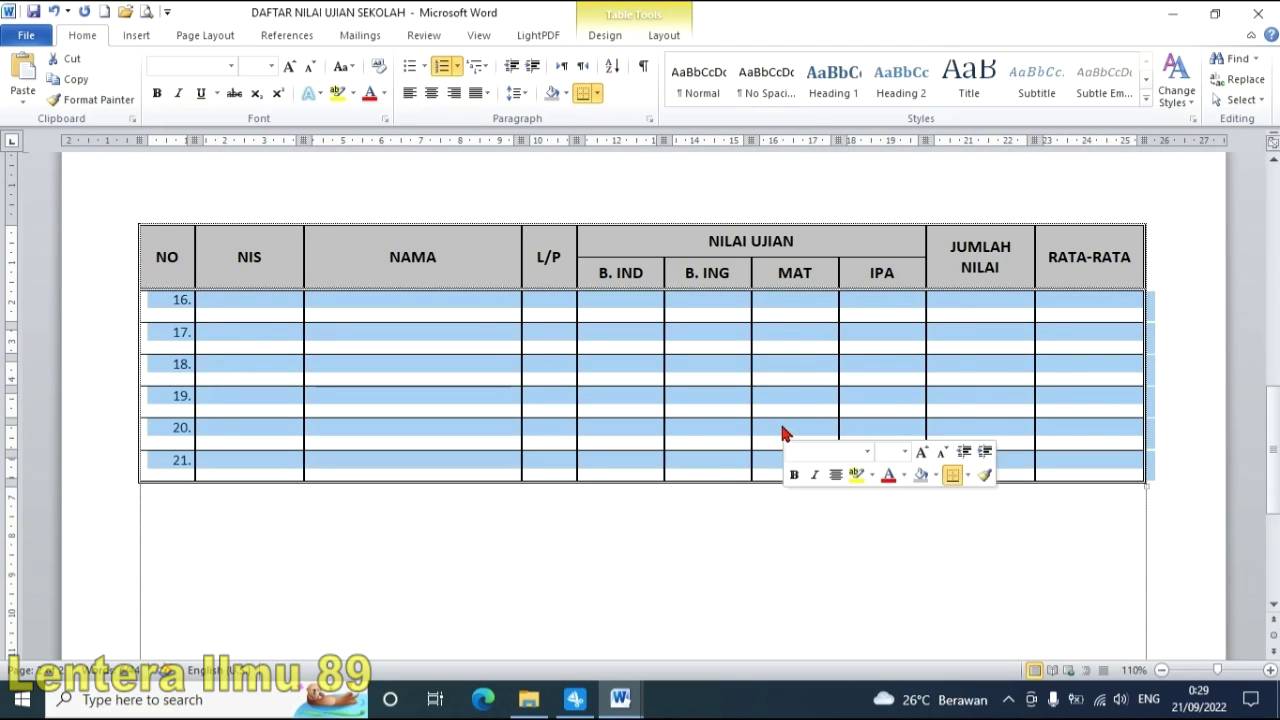
mouse_move(910, 206)
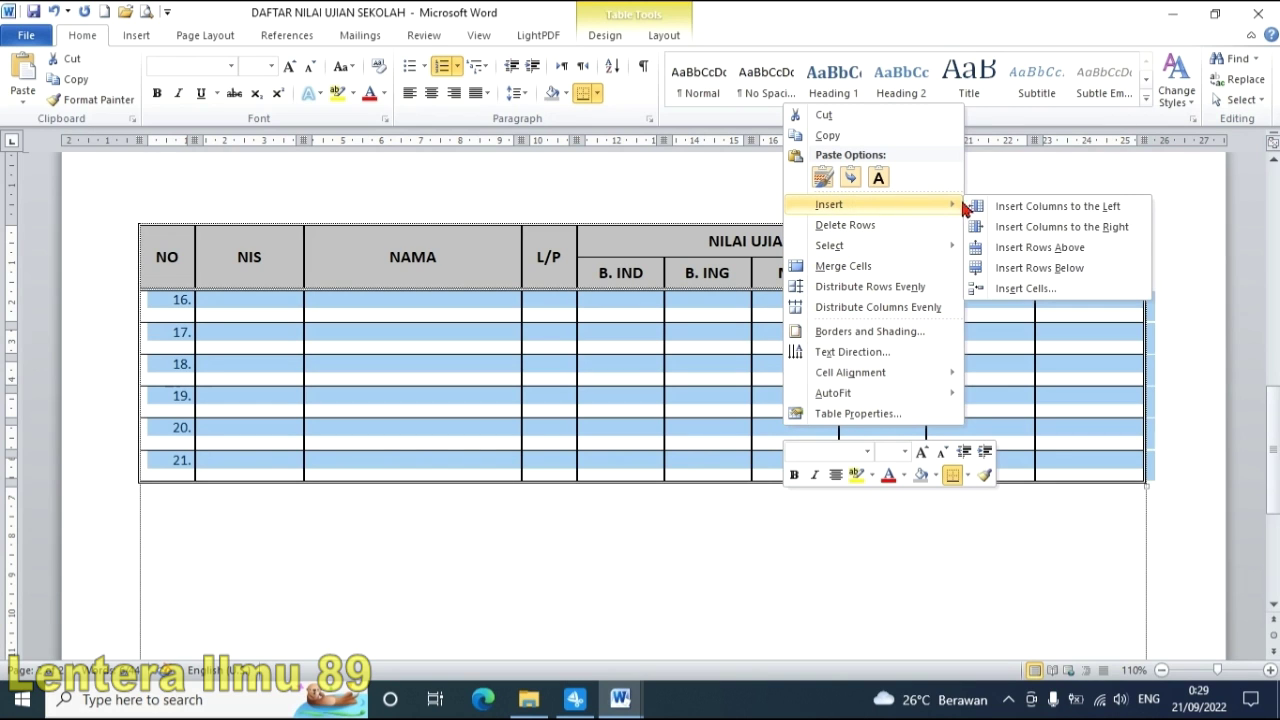
left_click(1012, 268)
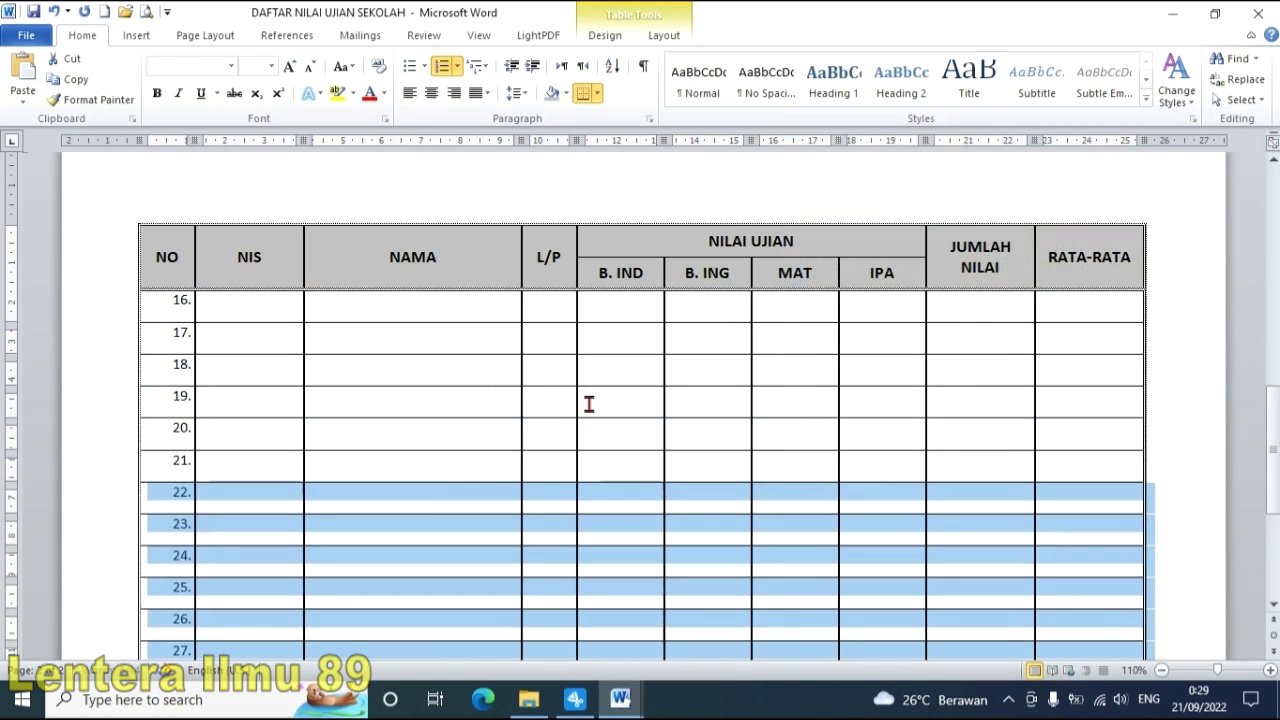
- Add two more blocks of six rows below the table's last rows, extending the table to row 39 on the third page
right_click(449, 503)
mouse_move(604, 274)
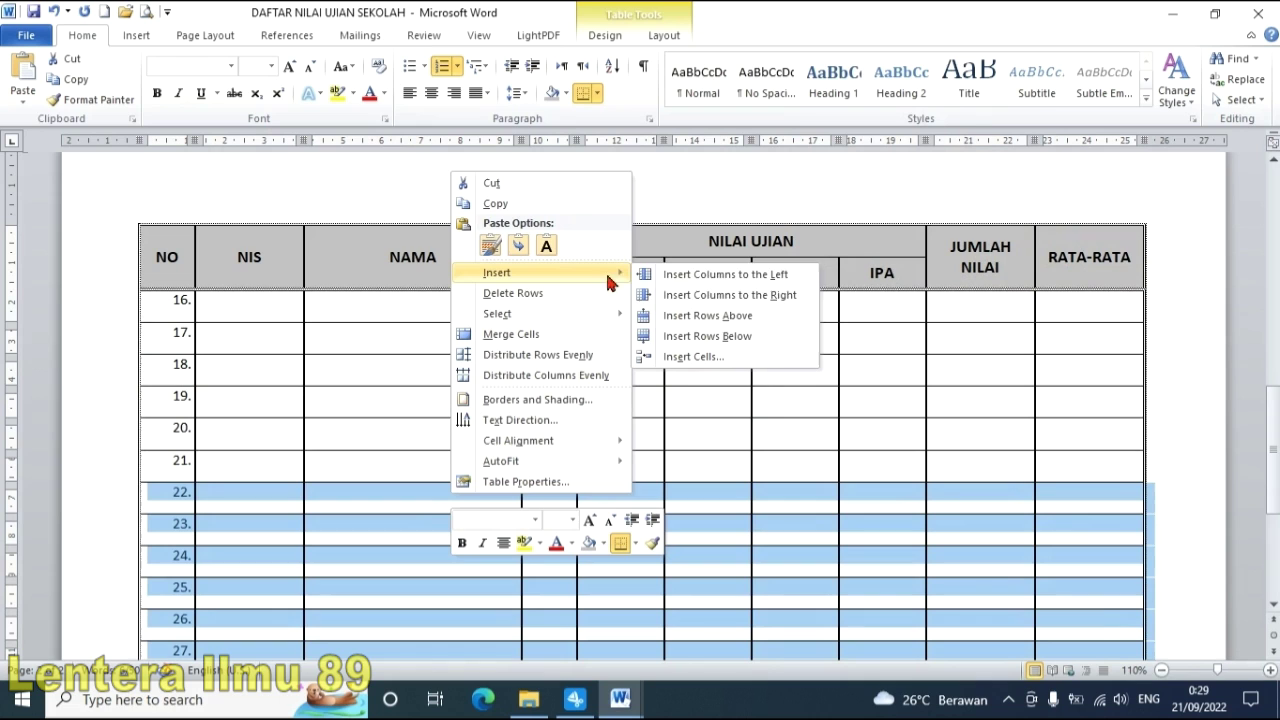
left_click(703, 337)
scroll(460, 505, "down", 5)
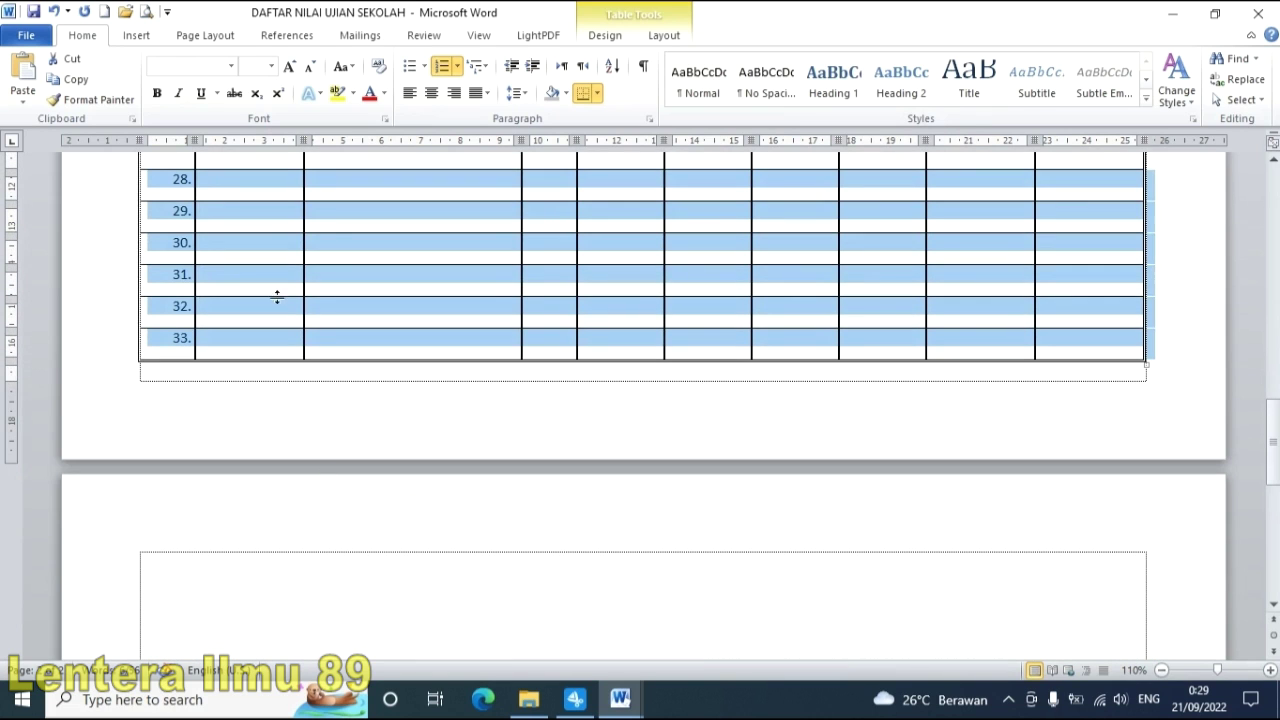
right_click(338, 245)
mouse_move(476, 345)
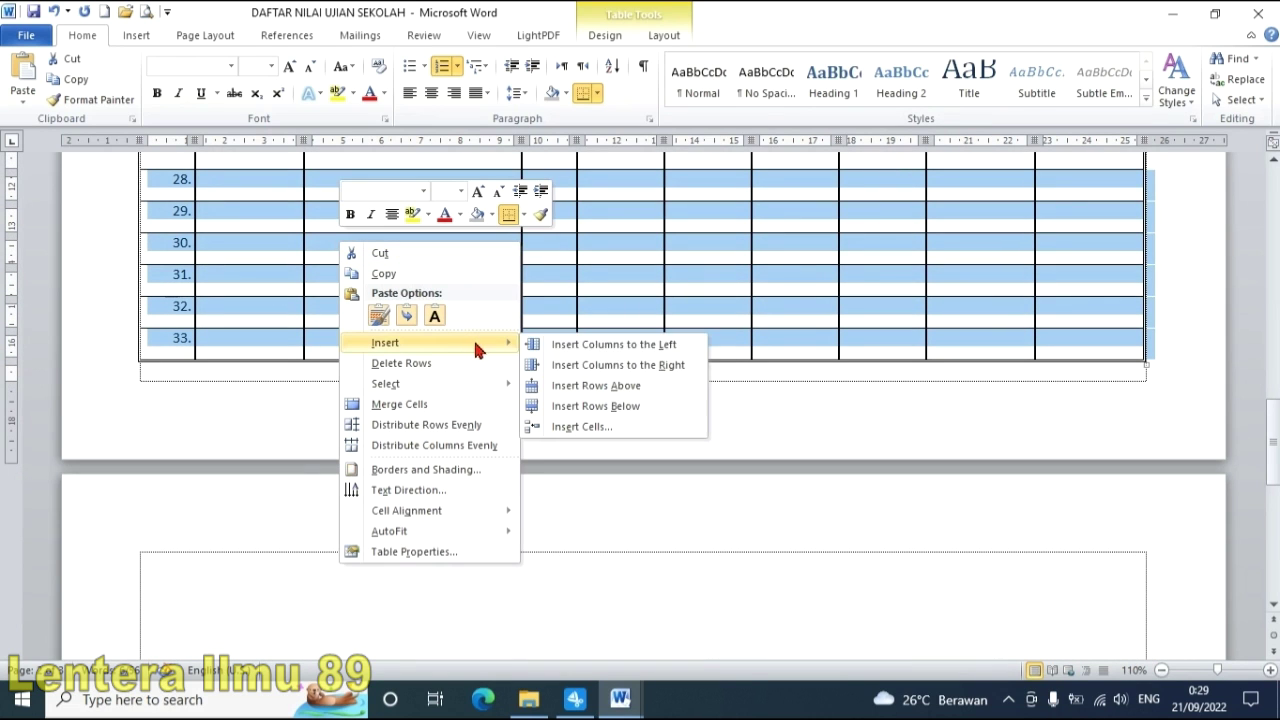
left_click(610, 406)
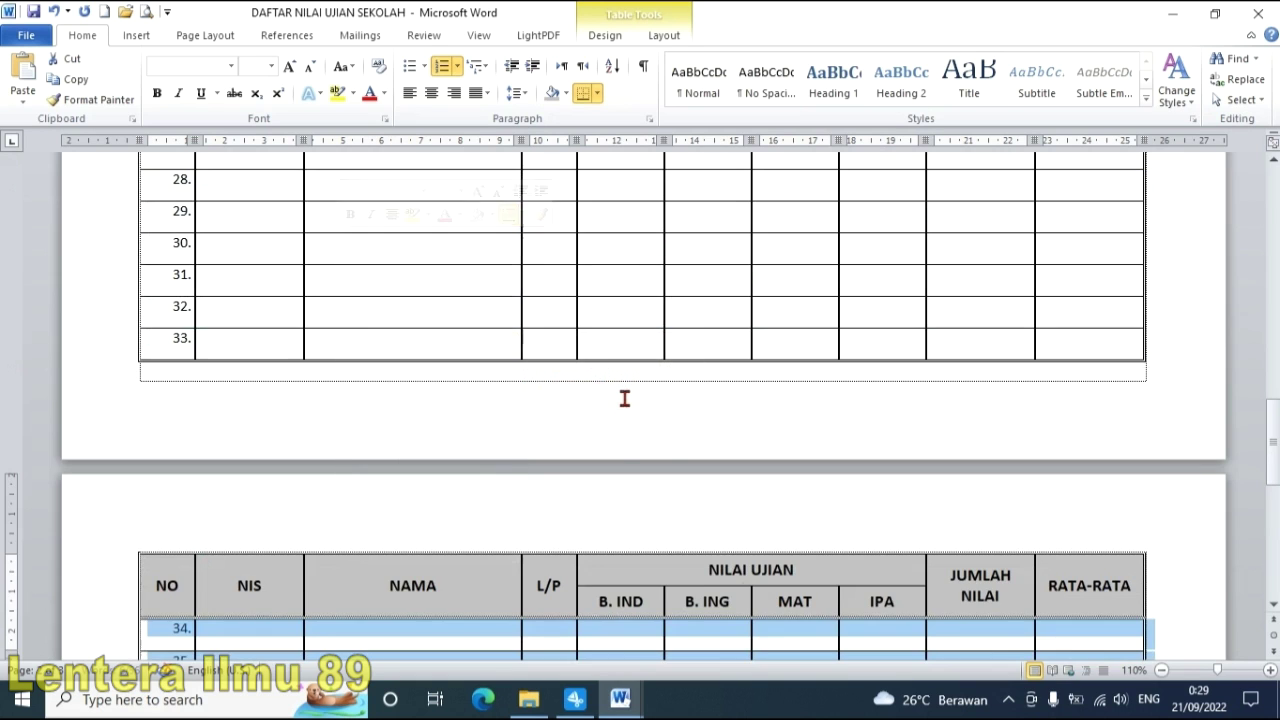
scroll(620, 405, "down", 3)
scroll(600, 420, "down", 2)
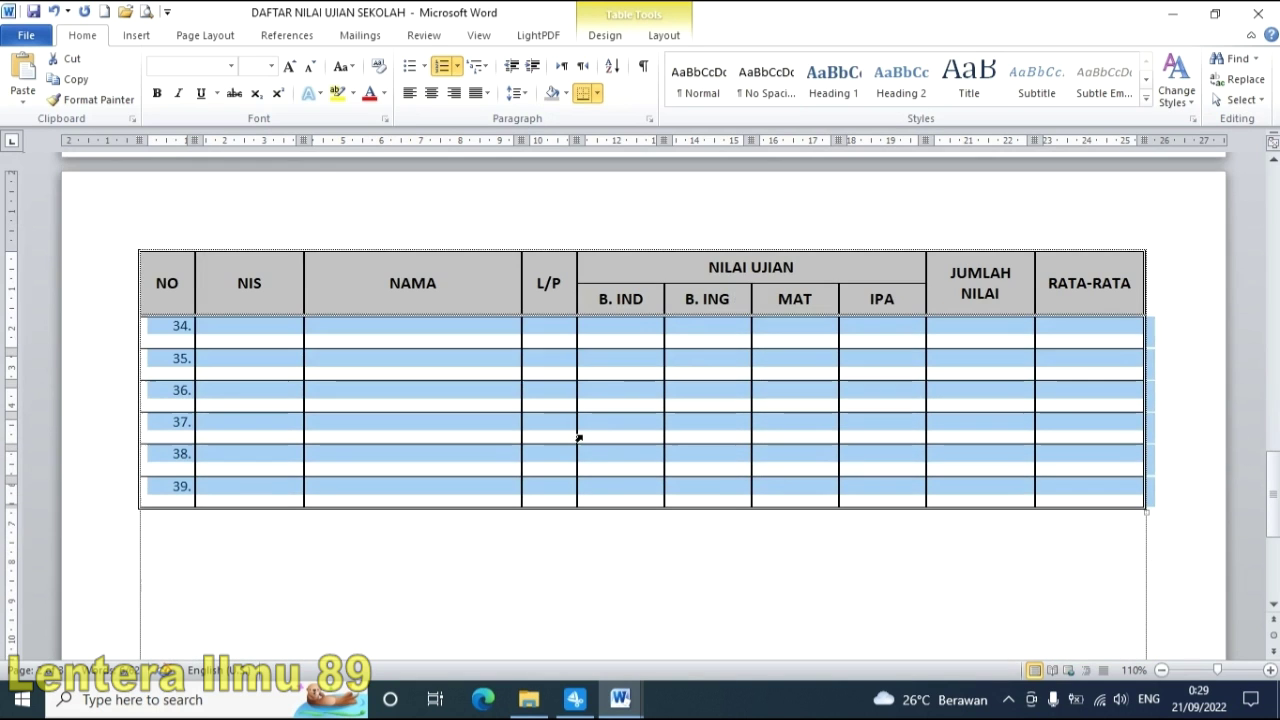
- Check the repeated header and the row numbering of the table on all three pages
left_click(470, 402)
scroll(434, 354, "up", 8)
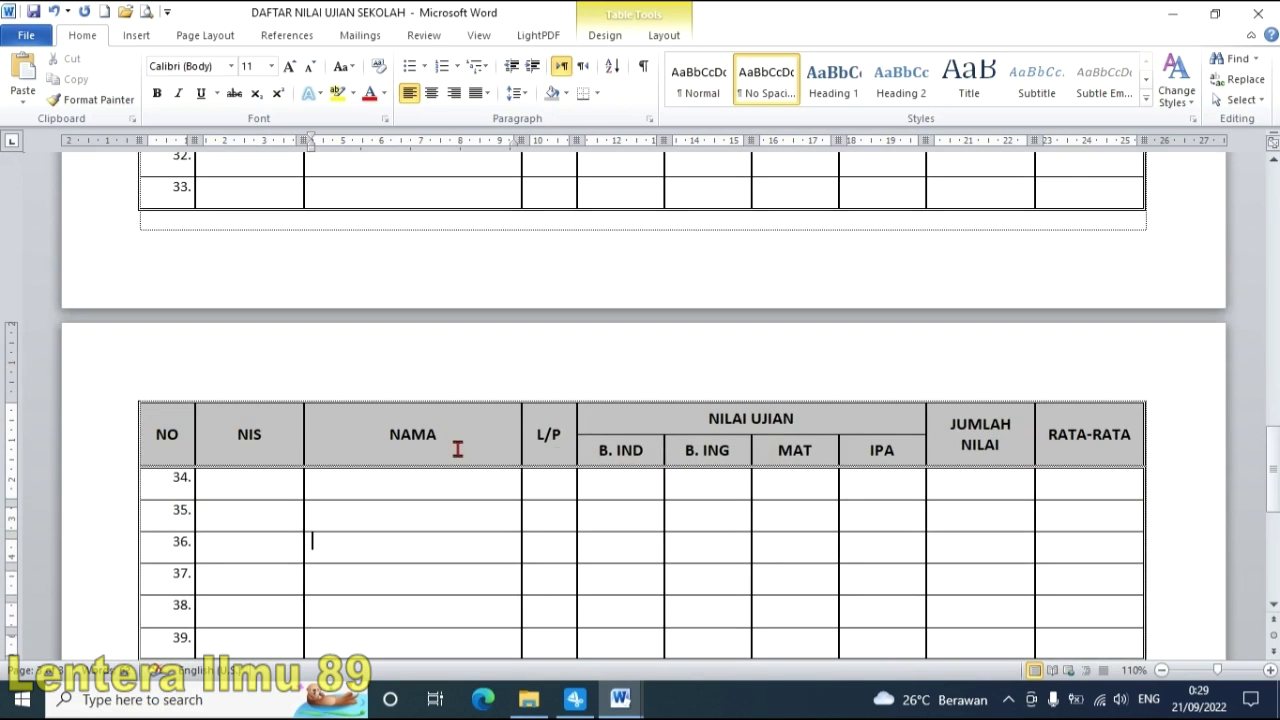
scroll(543, 429, "up", 15)
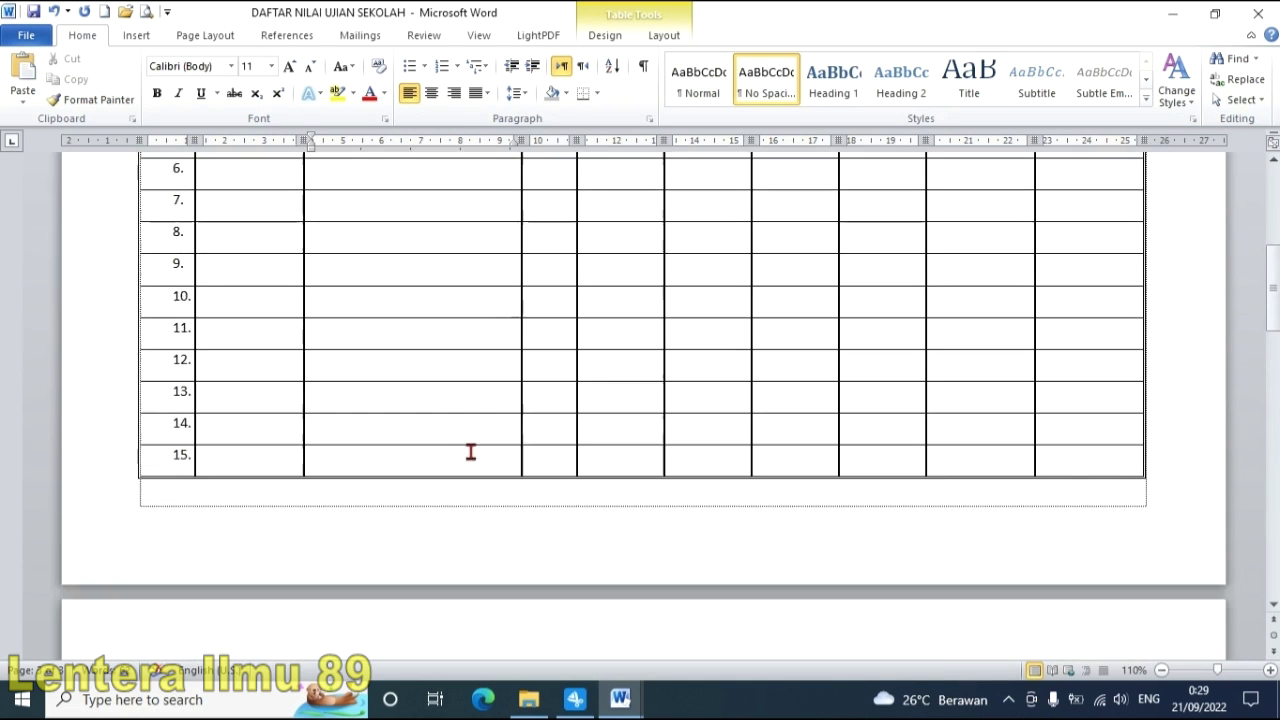
scroll(466, 462, "up", 2)
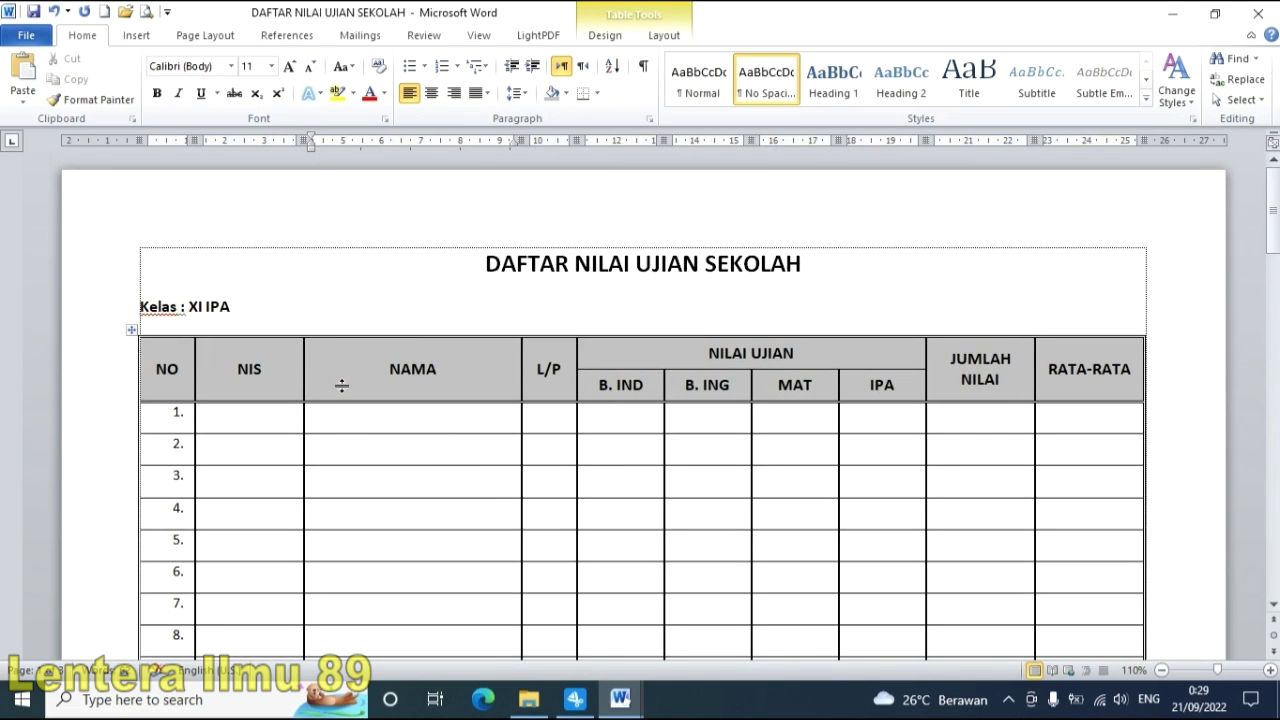
scroll(341, 385, "down", 20)
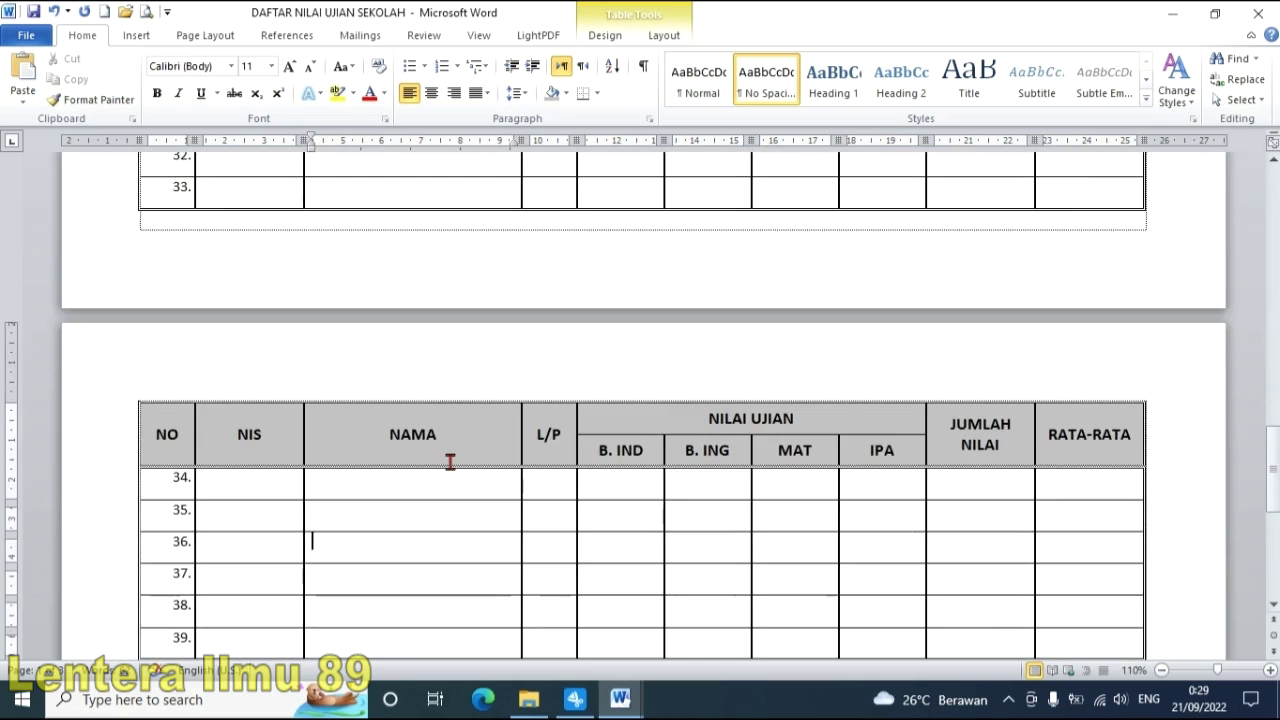
scroll(450, 461, "down", 7)
scroll(348, 473, "up", 6)
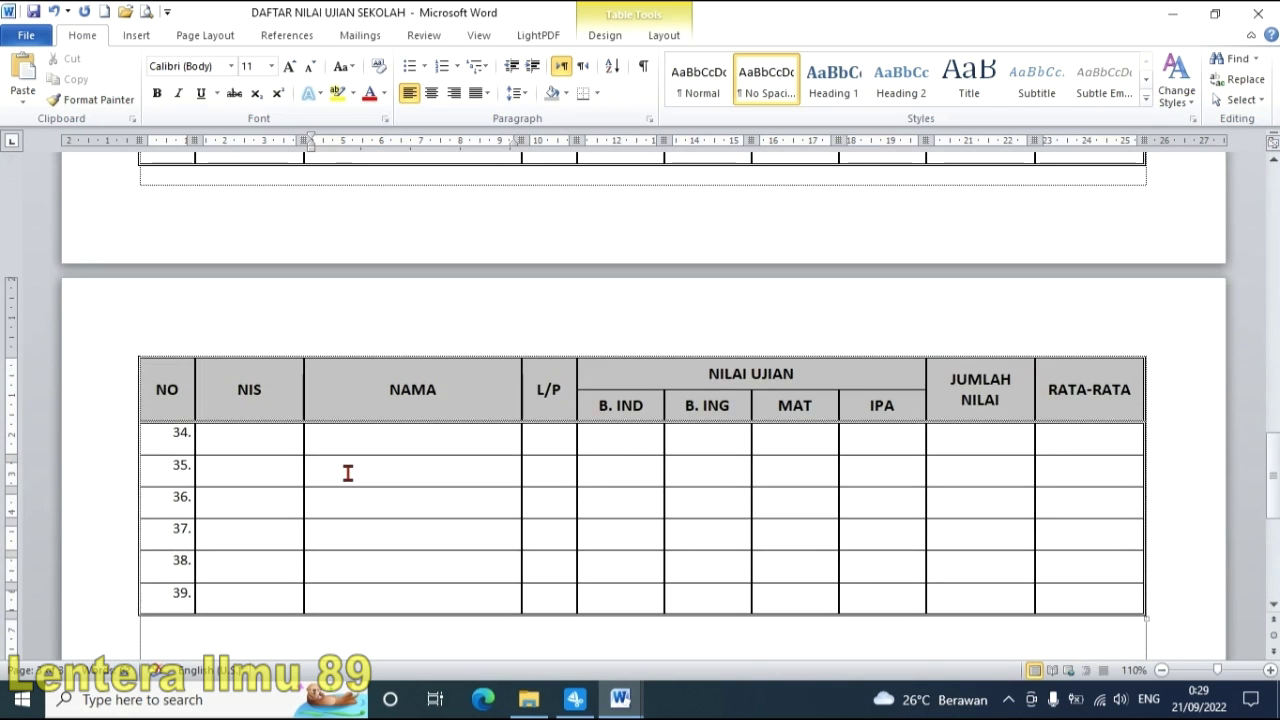
scroll(348, 473, "up", 8)
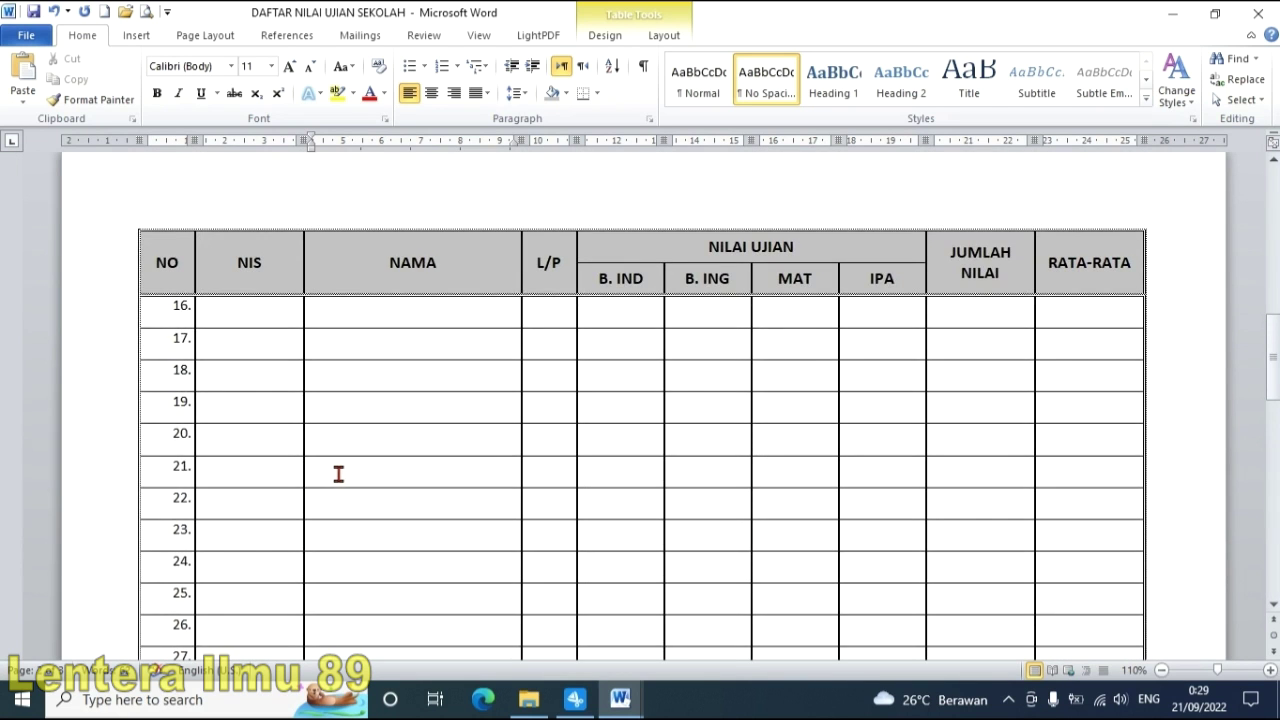
scroll(338, 474, "up", 10)
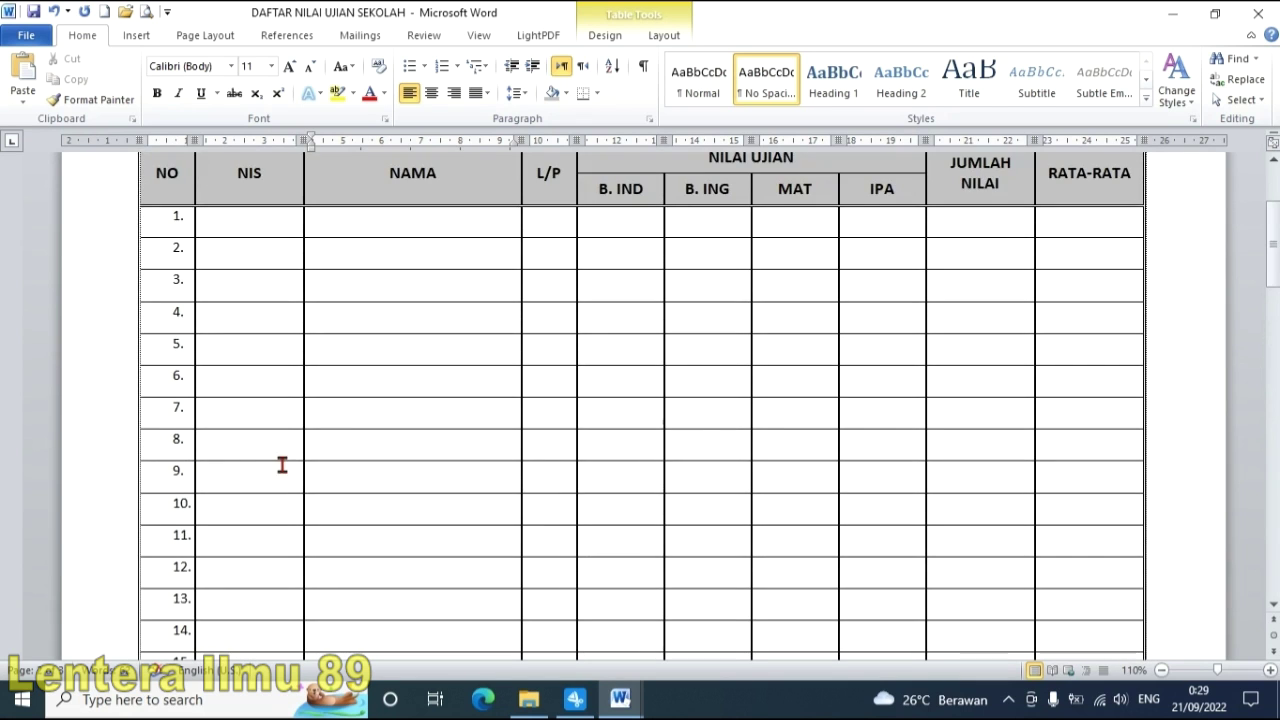
scroll(260, 460, "up", 3)
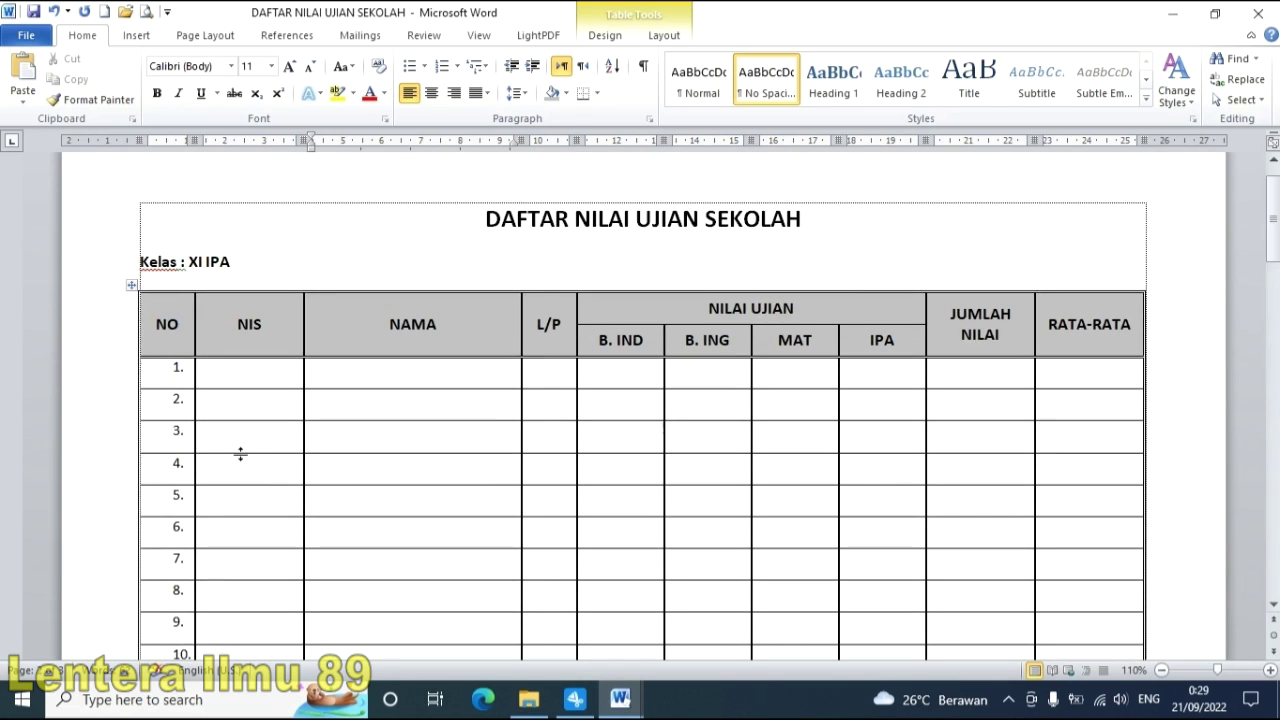
- Delete the entire grade table below the class line, and undo the deletion
left_click(129, 286)
left_click(383, 374)
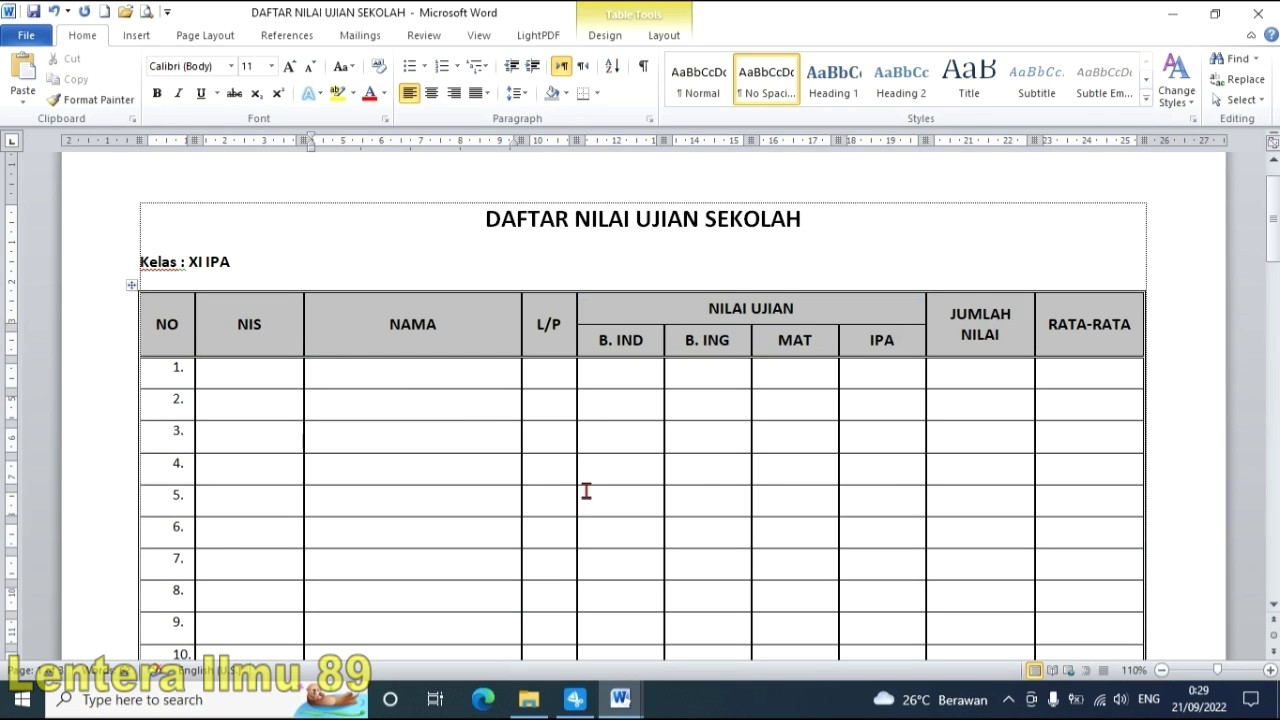
left_click(131, 290)
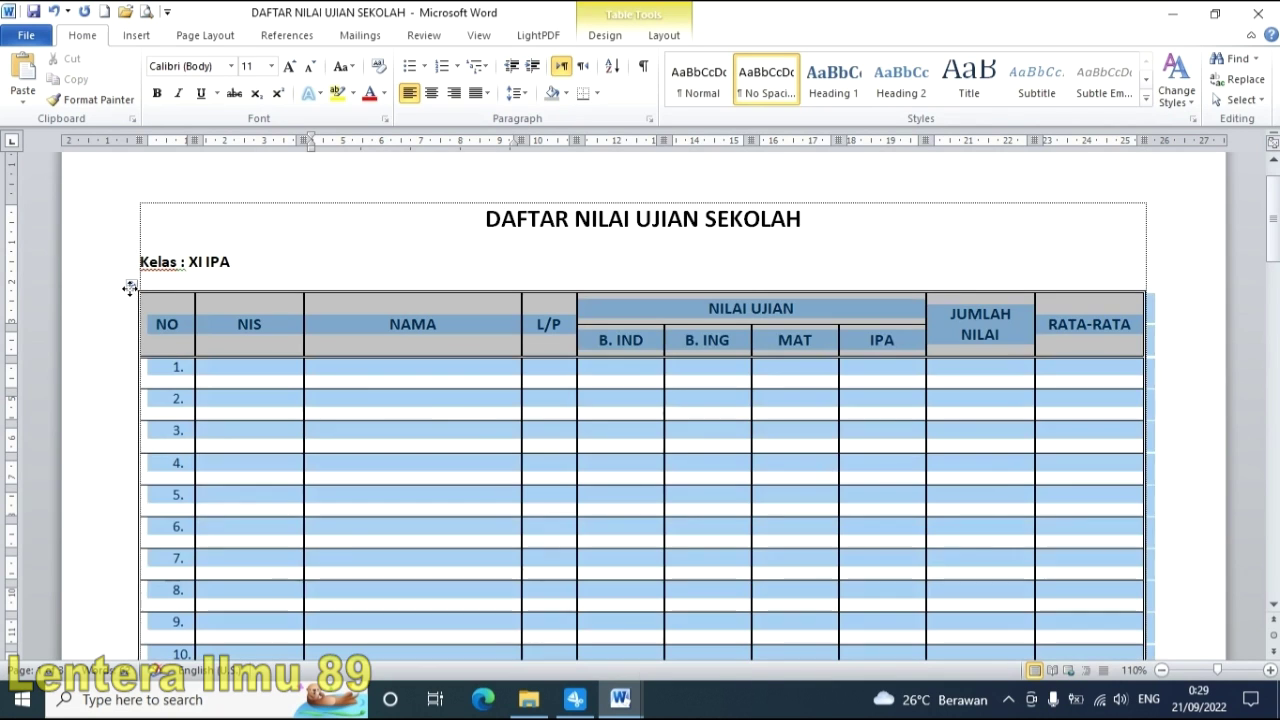
scroll(508, 500, "down", 2)
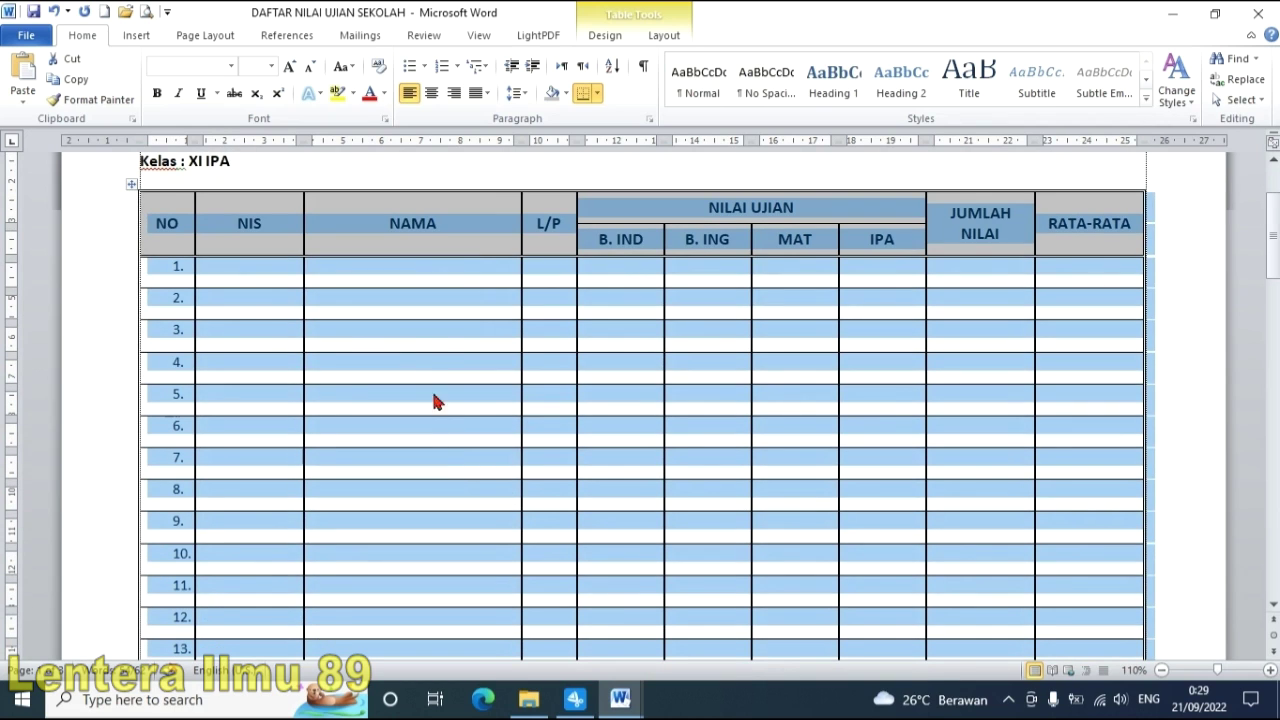
right_click(483, 364)
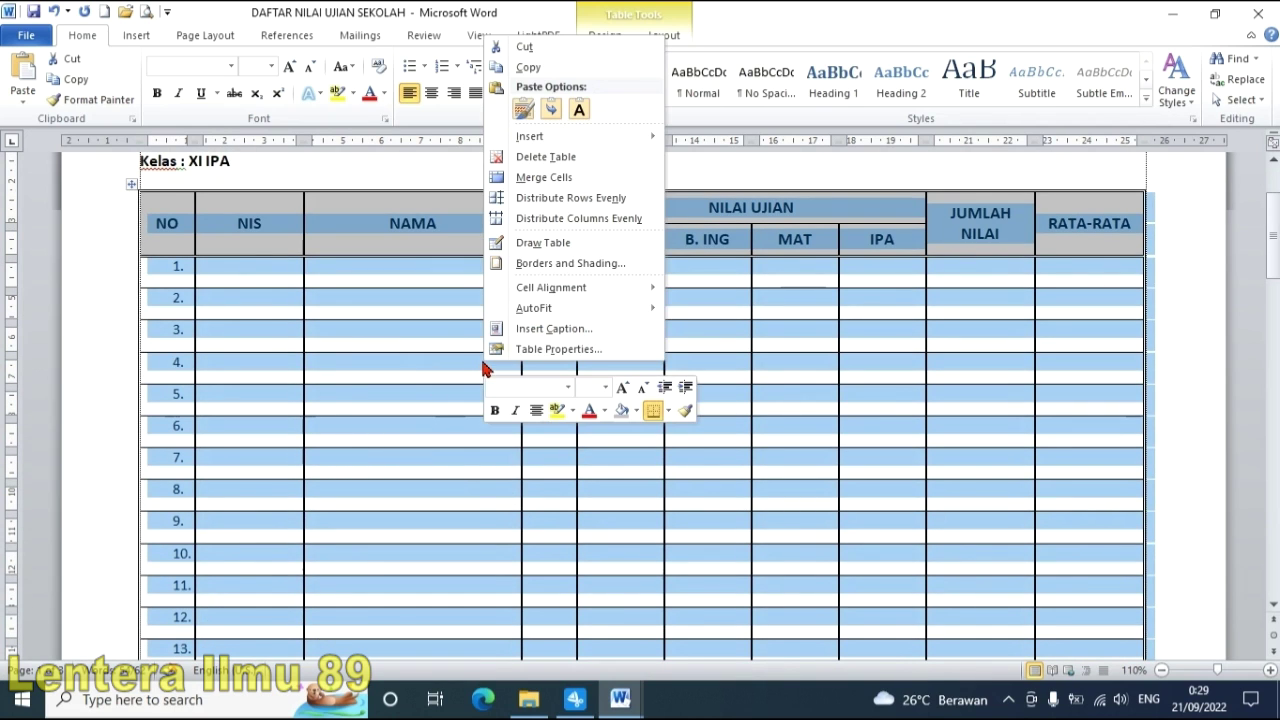
left_click(591, 160)
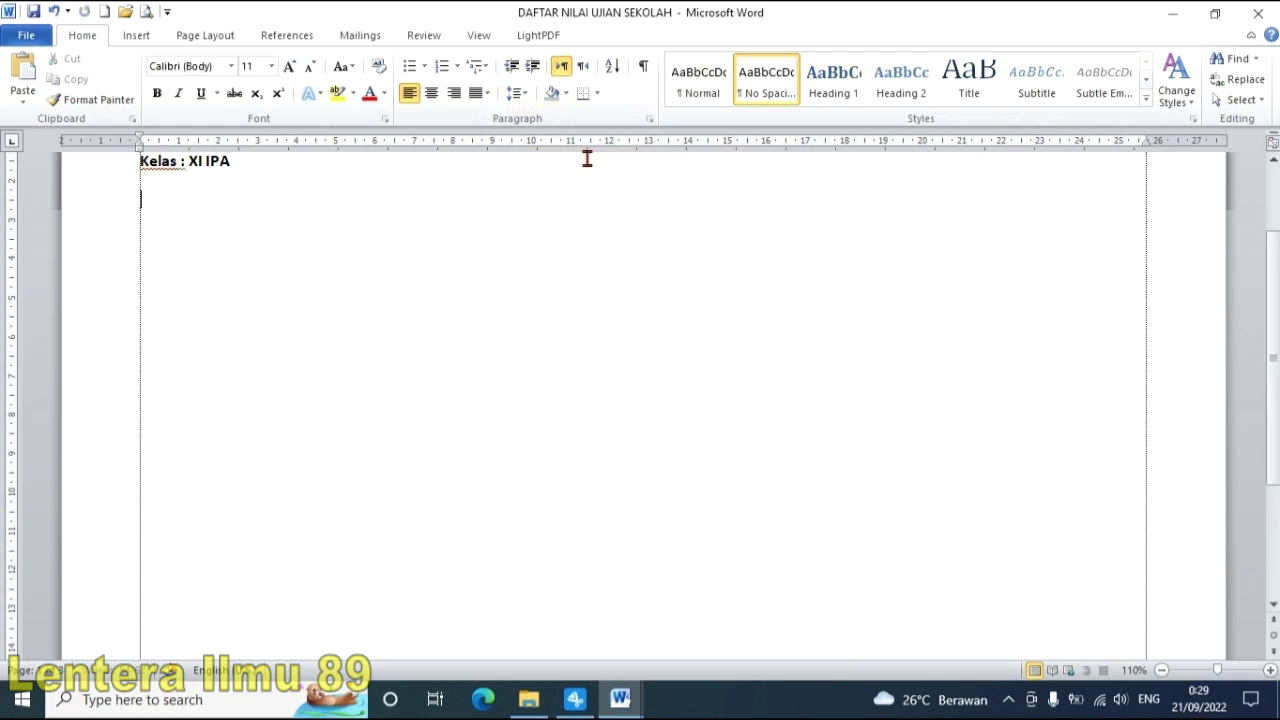
scroll(453, 414, "down", 5)
scroll(453, 414, "up", 10)
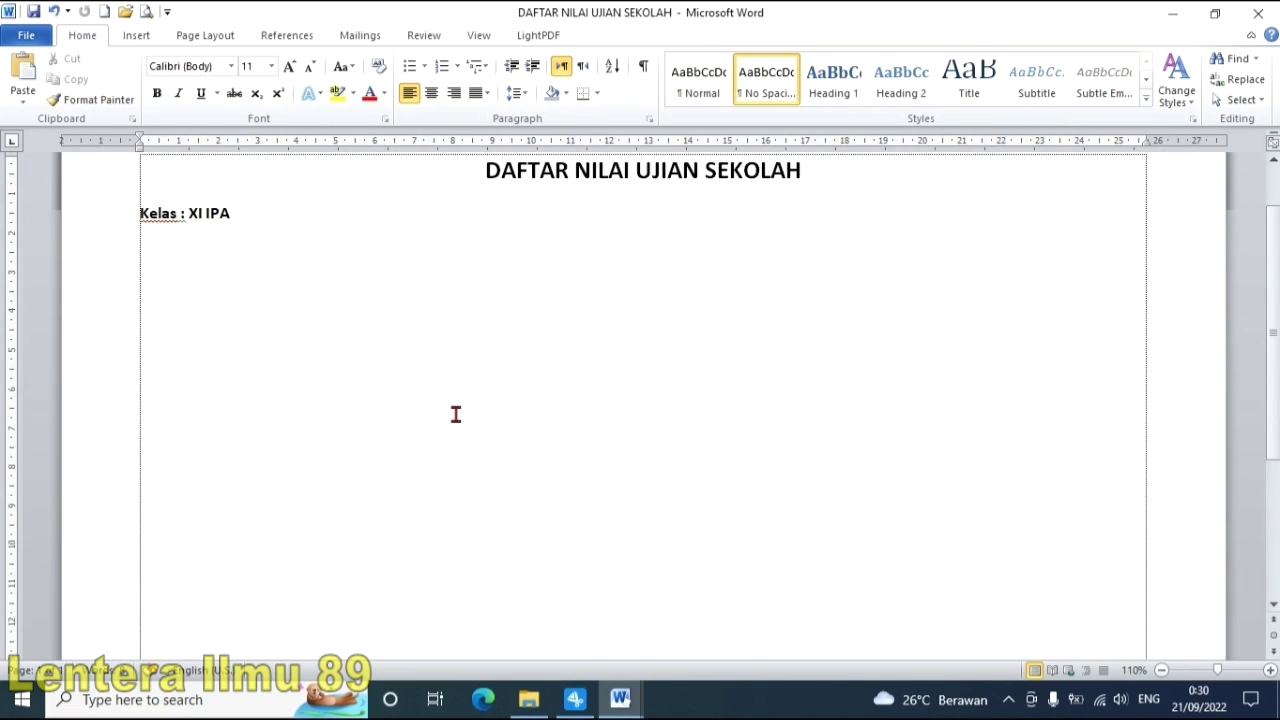
left_click(54, 11)
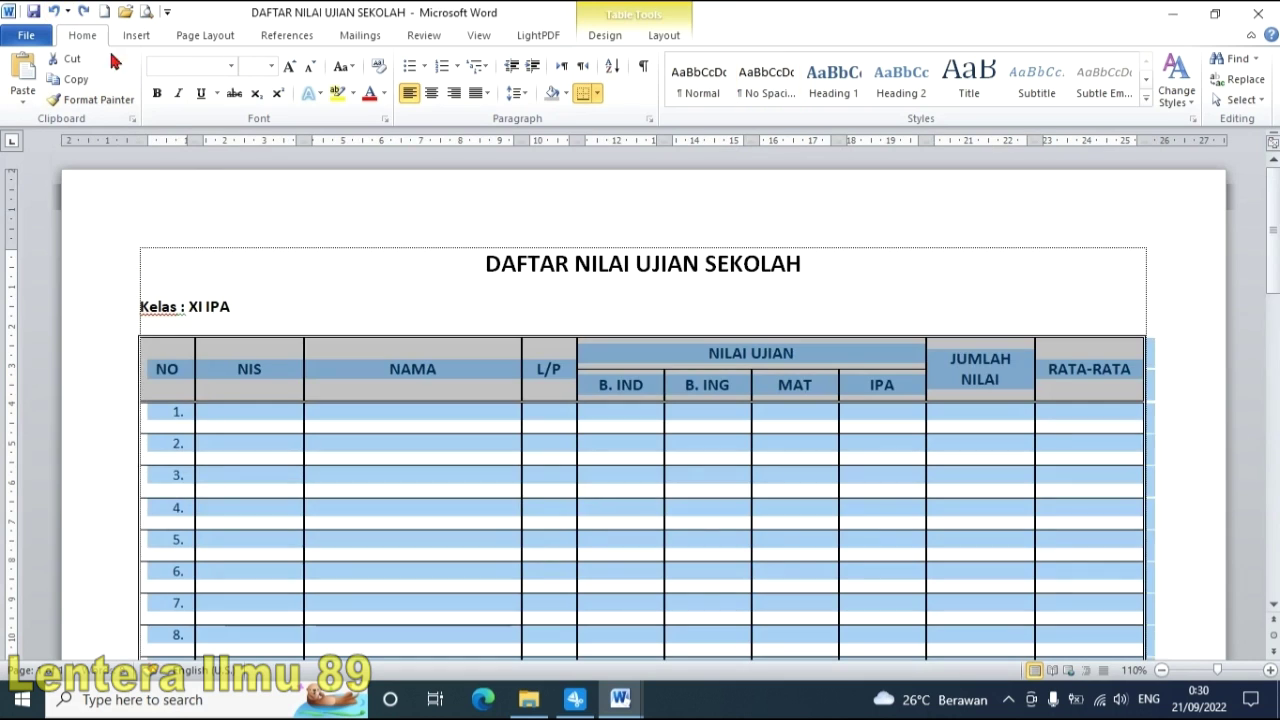
- Look through the grade table from the first page to its last row on the third page
left_click(453, 414)
scroll(523, 455, "down", 3)
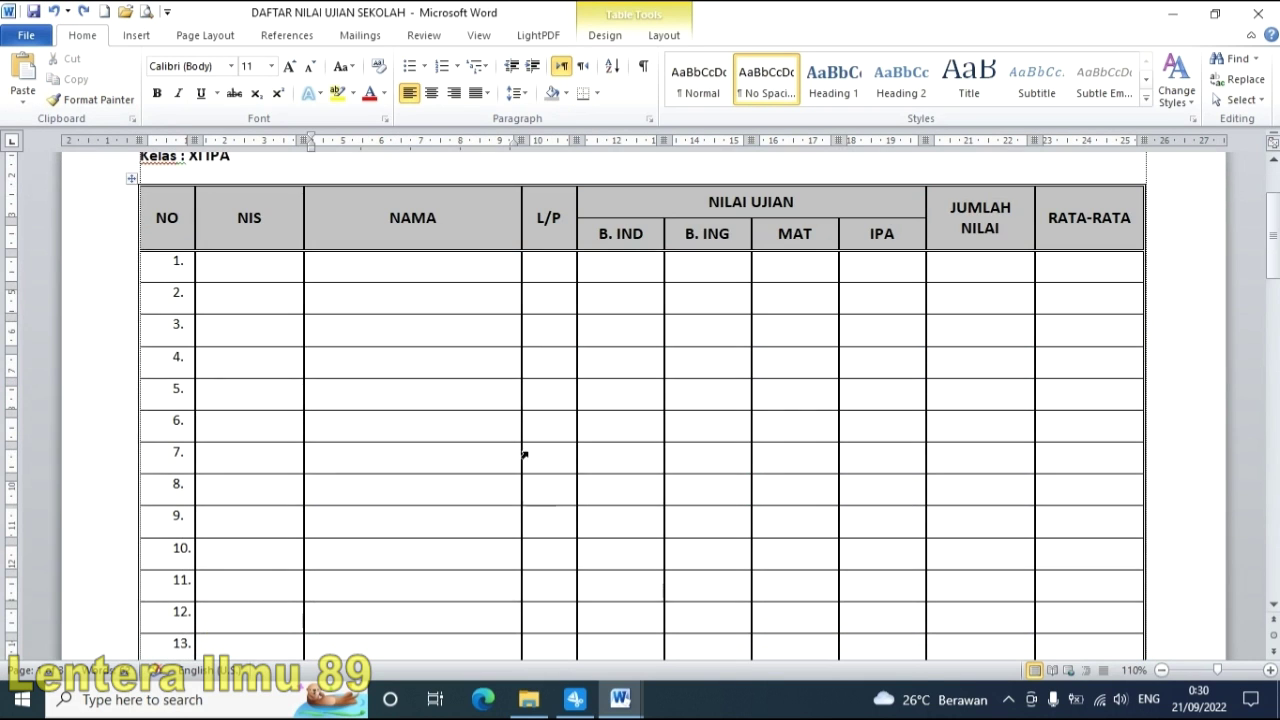
scroll(551, 494, "down", 8)
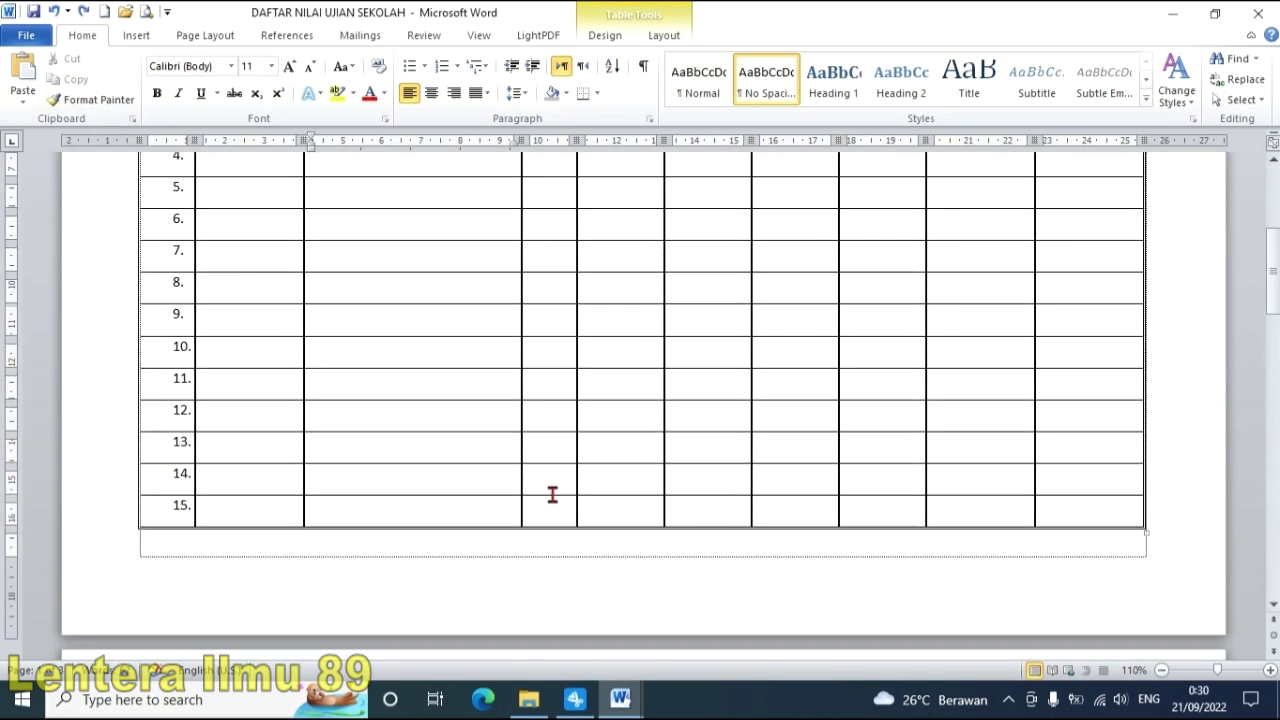
scroll(552, 494, "down", 20)
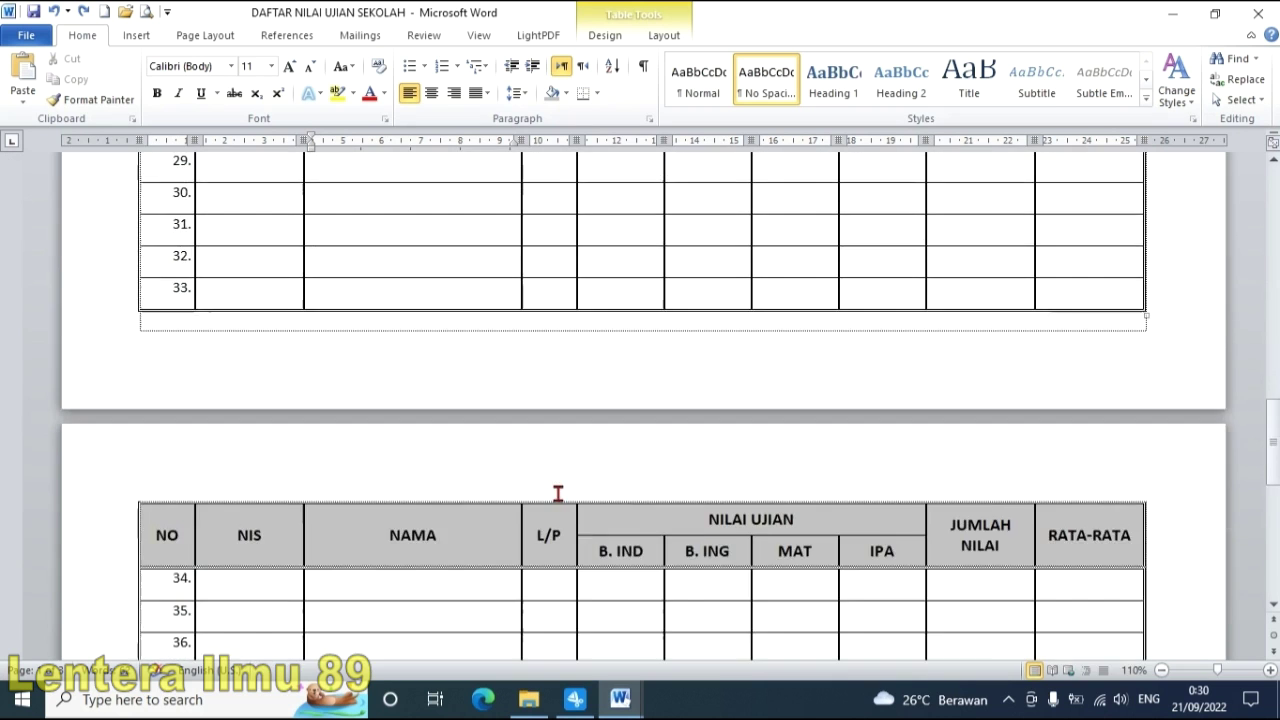
scroll(558, 494, "down", 5)
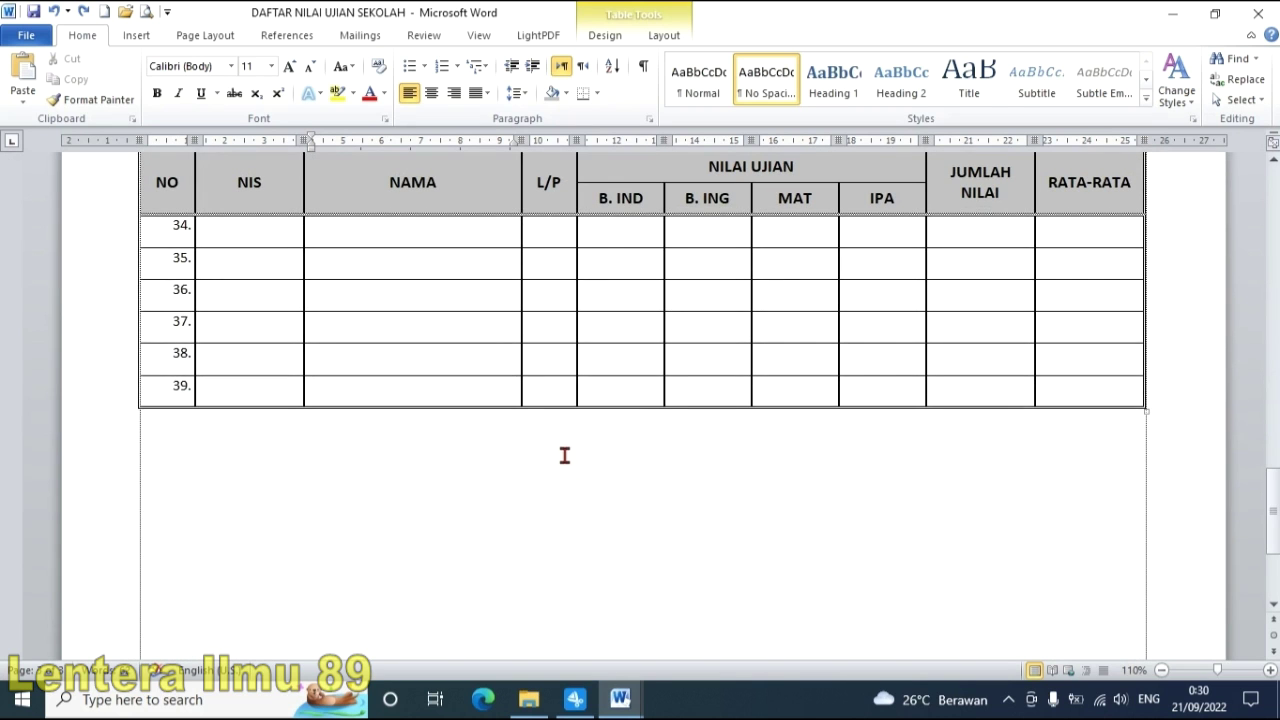
scroll(564, 453, "up", 15)
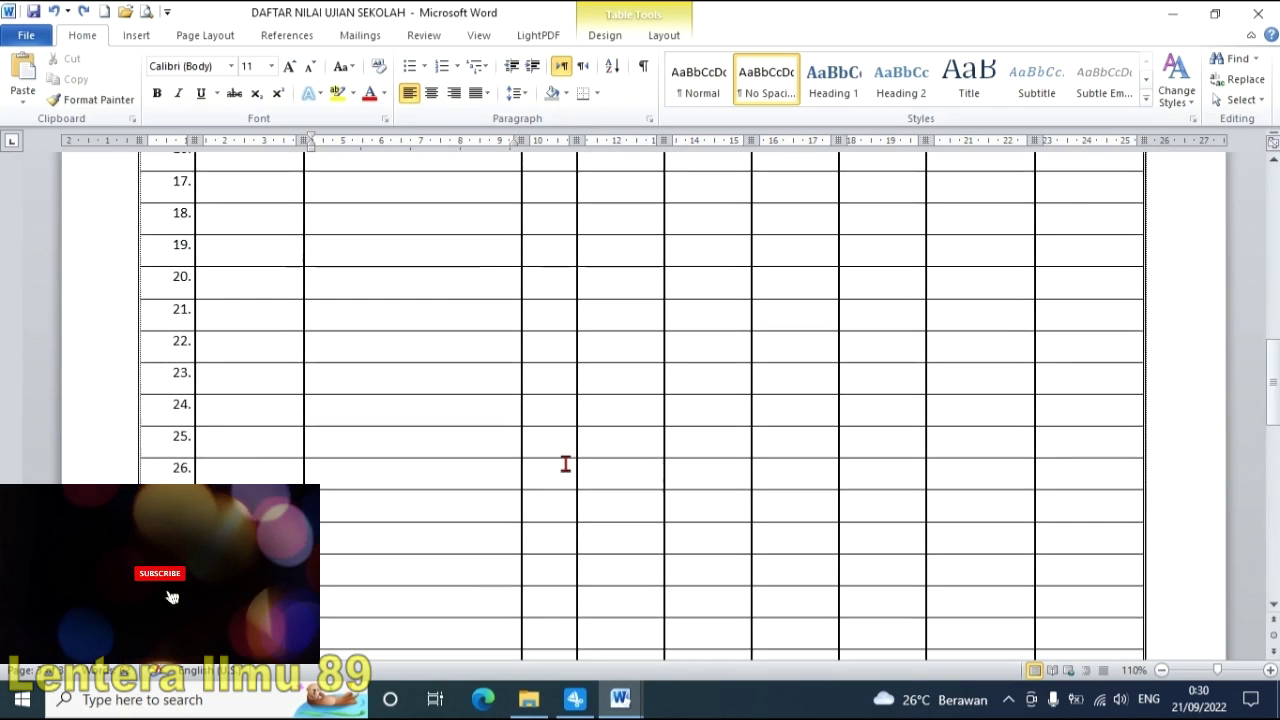
- Close the DAFTAR NILAI UJIAN SEKOLAH document, saving the changes made to it
scroll(565, 470, "up", 3)
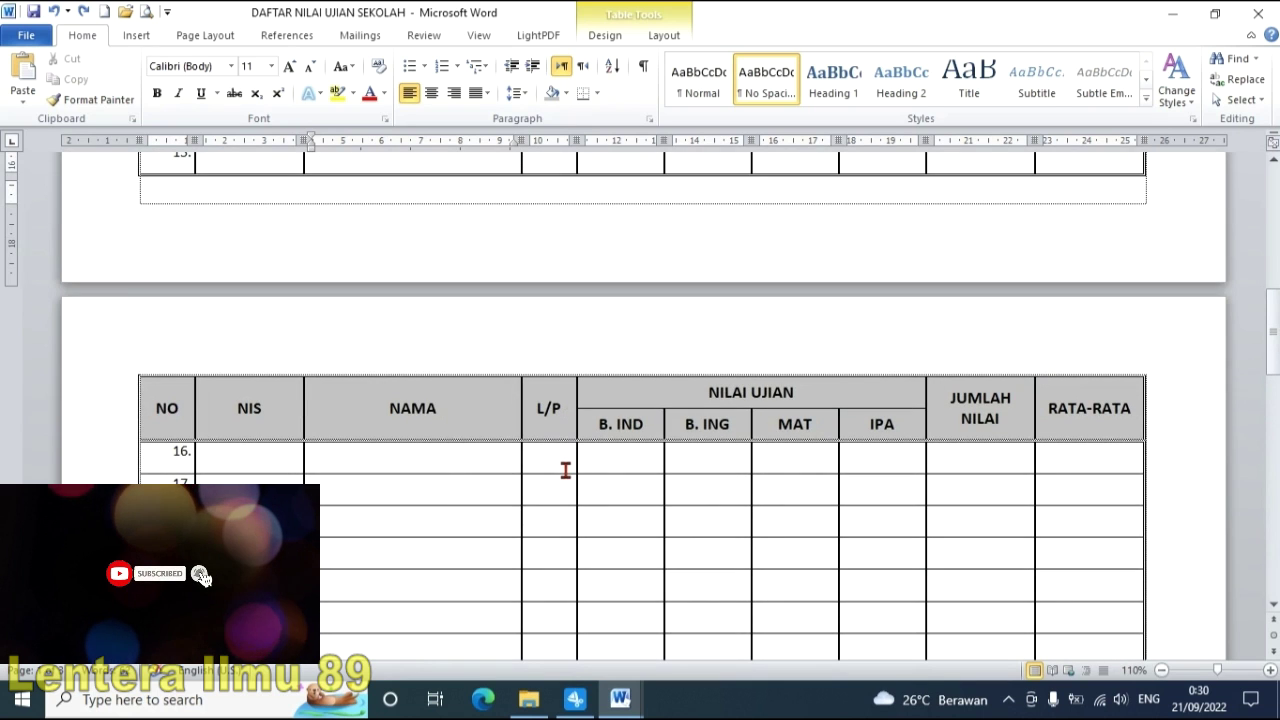
scroll(565, 470, "up", 5)
scroll(565, 470, "up", 2)
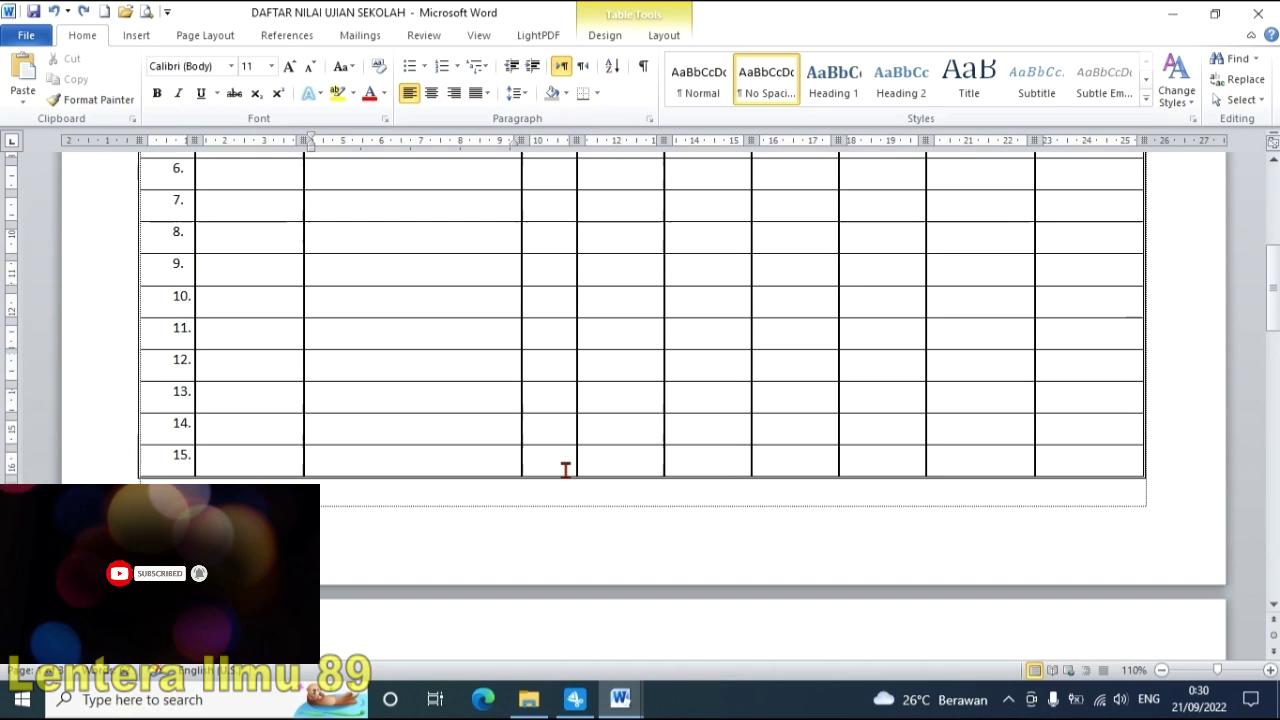
scroll(565, 470, "up", 3)
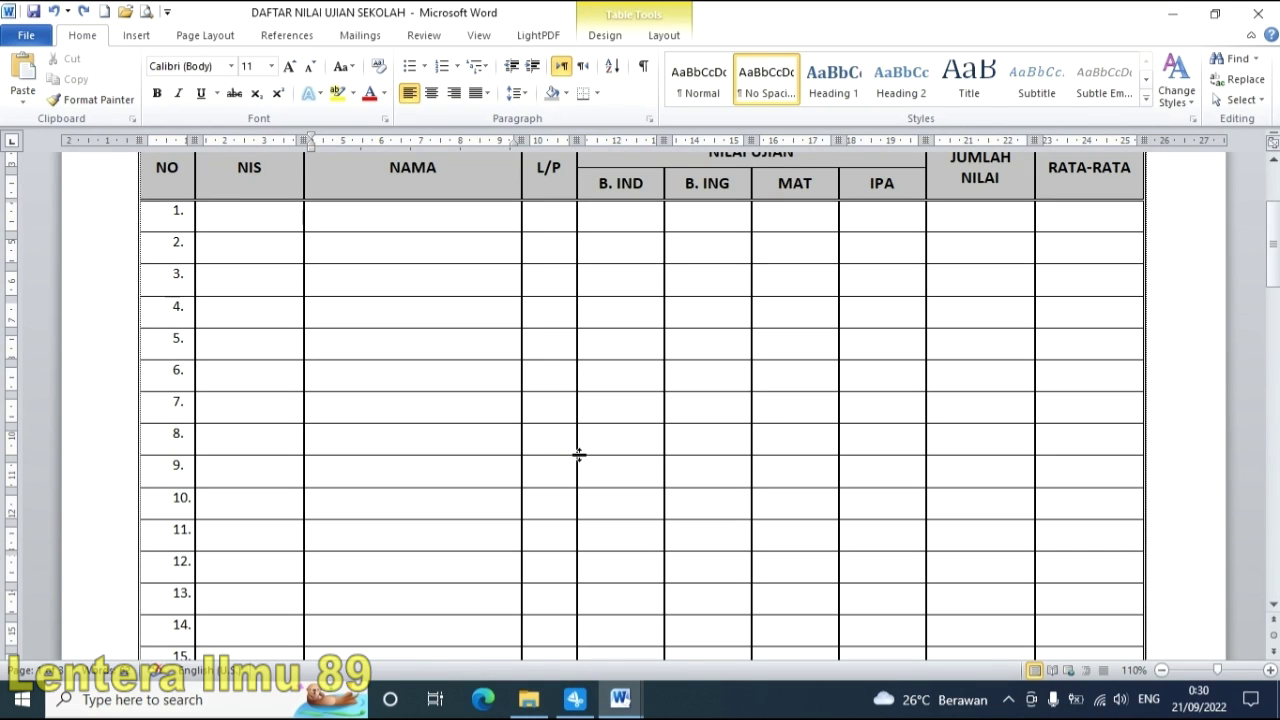
scroll(578, 455, "up", 4)
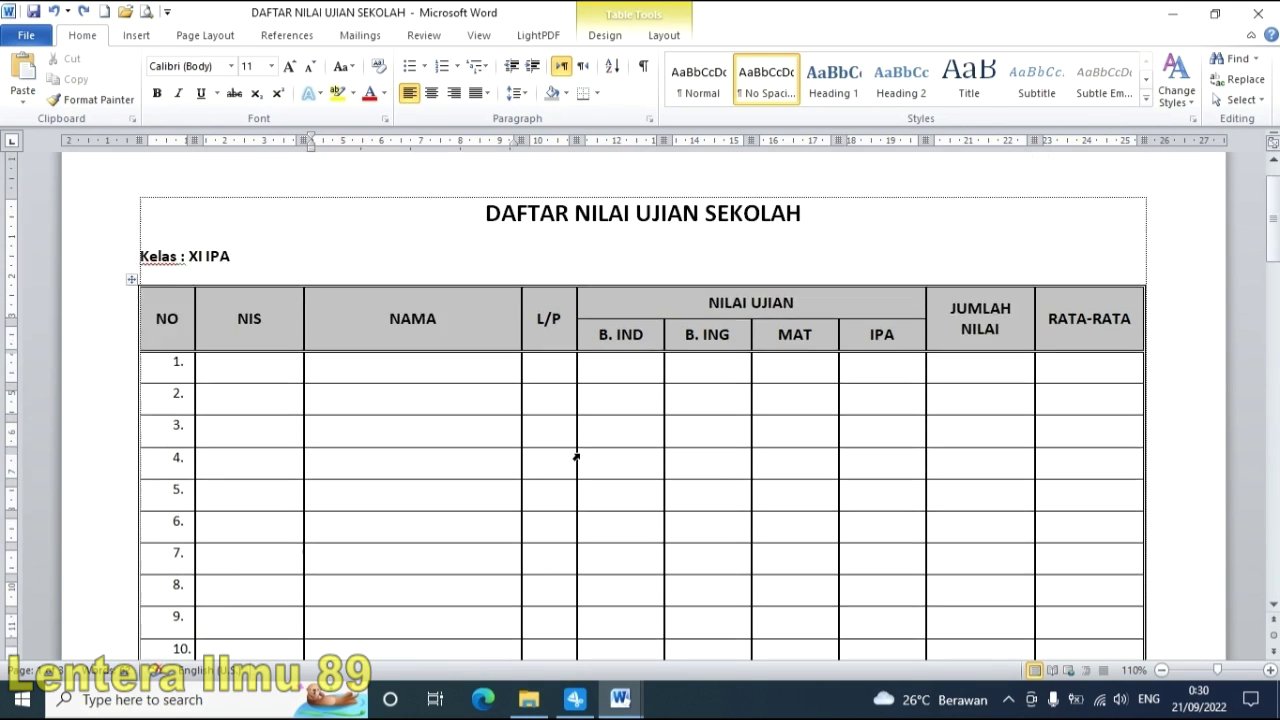
left_click(1258, 17)
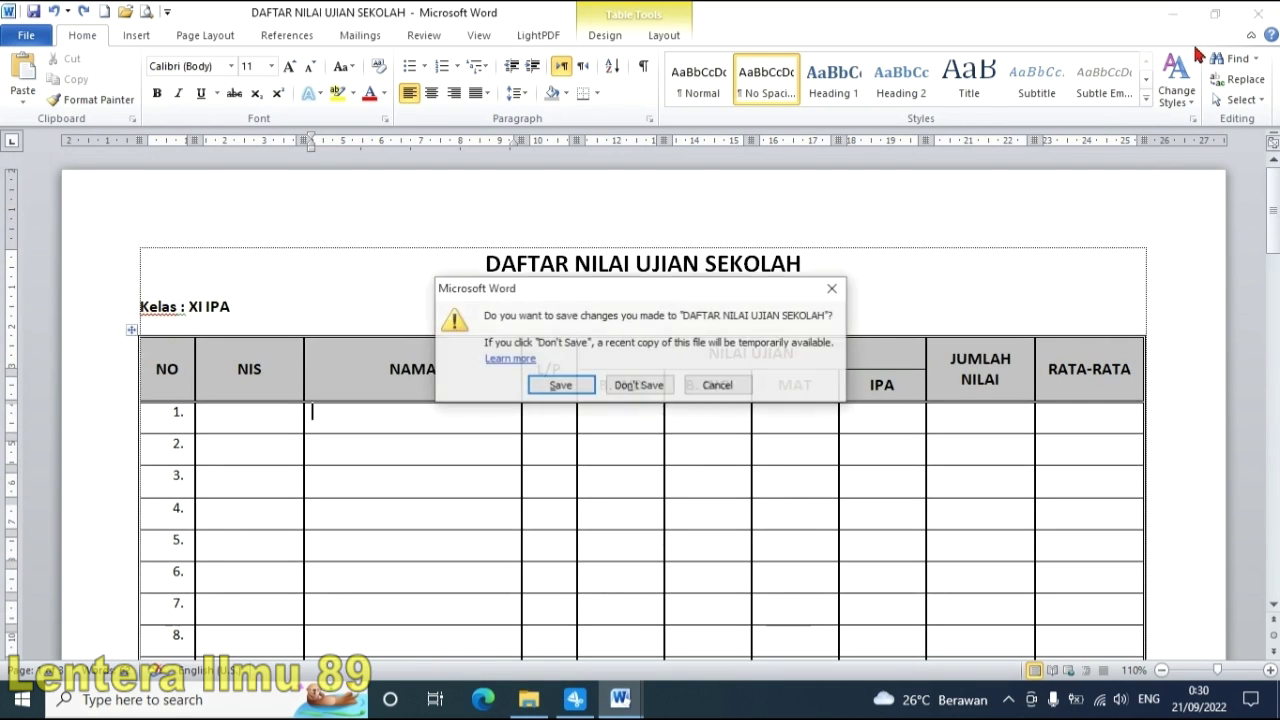
left_click(582, 389)
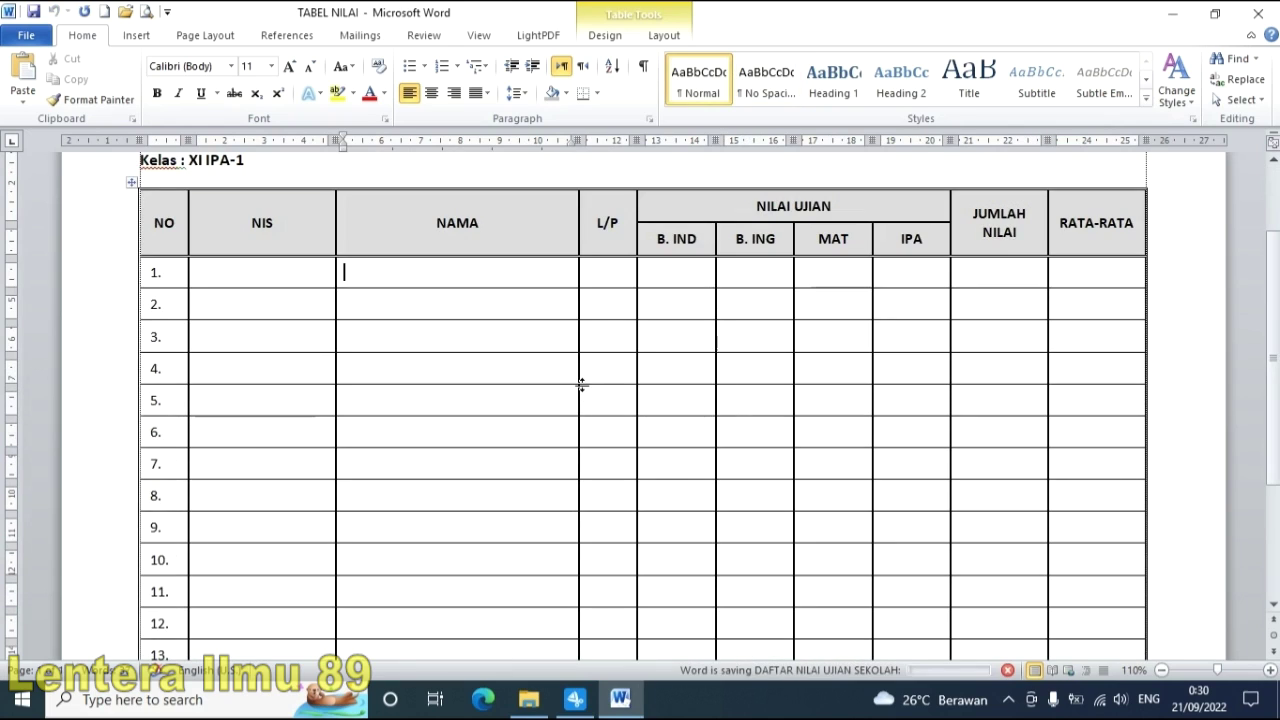